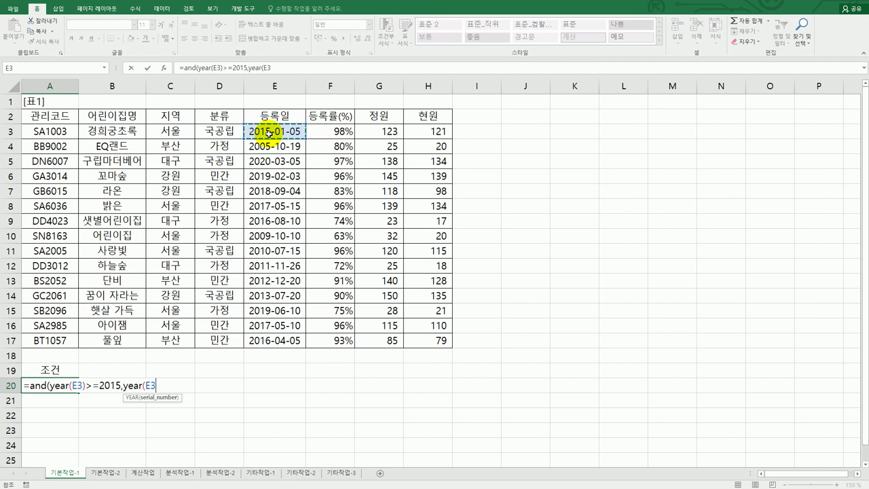
Complete the criteria formula in A20 as =AND(YEAR(E3)>=2015,YEAR(E3)<=2020,D3<>"국공립").
type(")<=20")
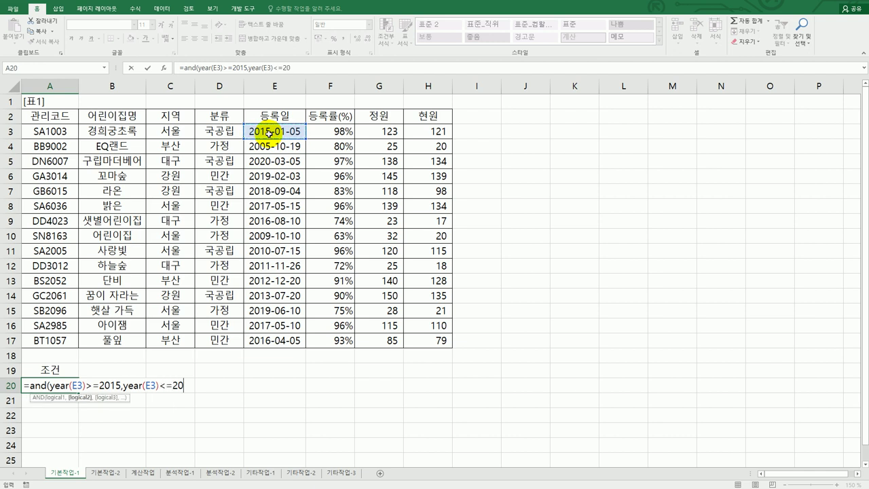
type("20,")
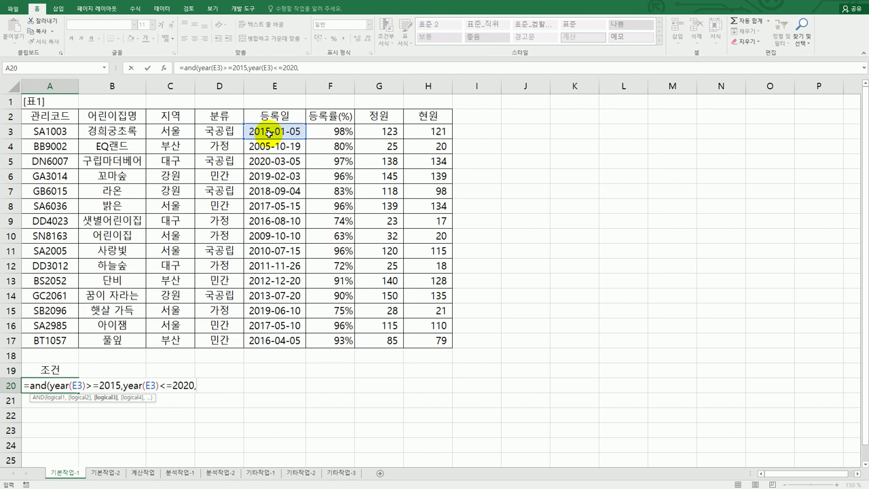
left_click(205, 130)
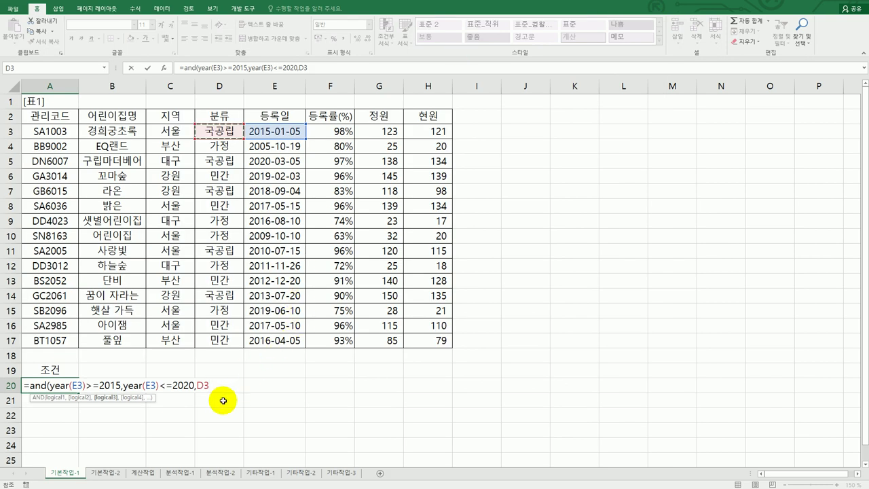
type("<")
type(">\"국공")
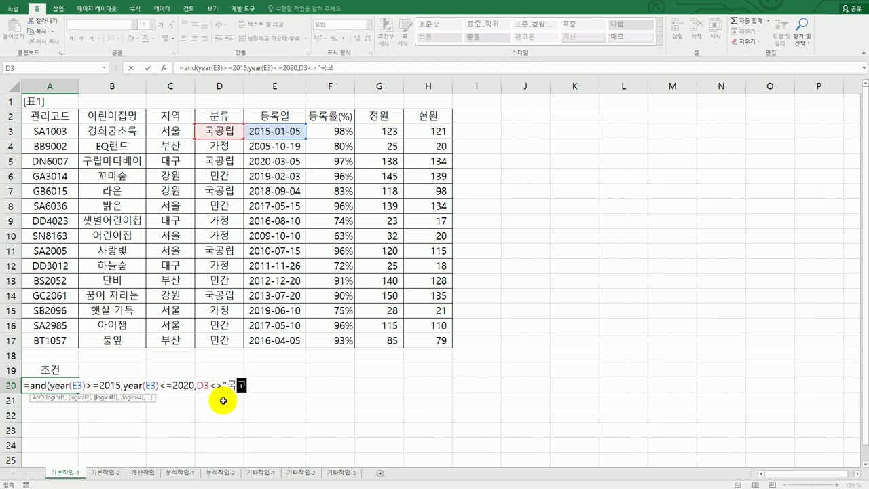
type("립\")")
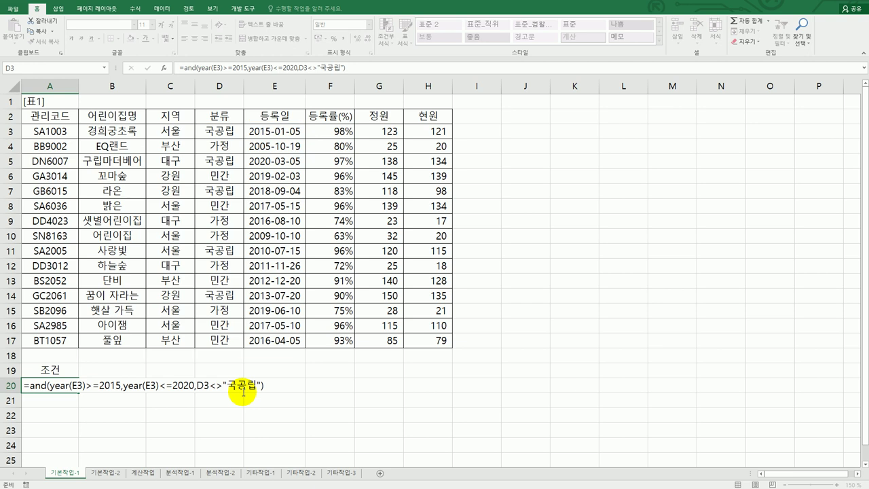
key("Return")
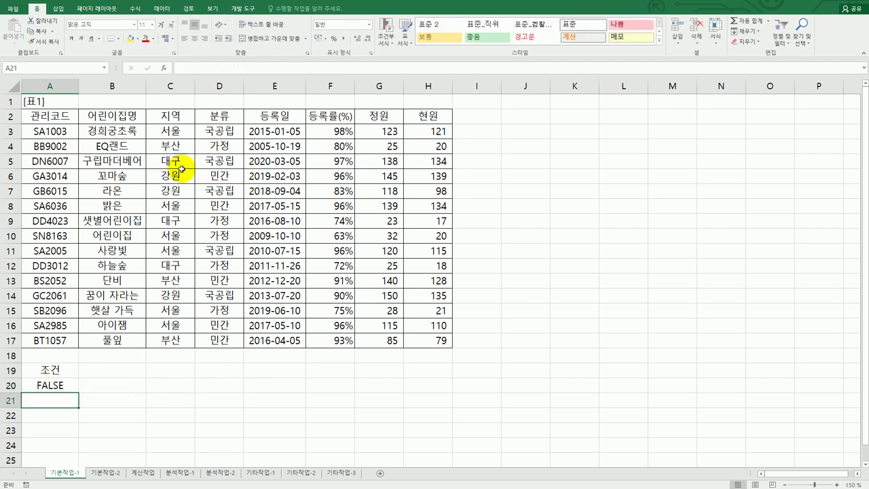
left_click_drag(203, 131, 291, 131)
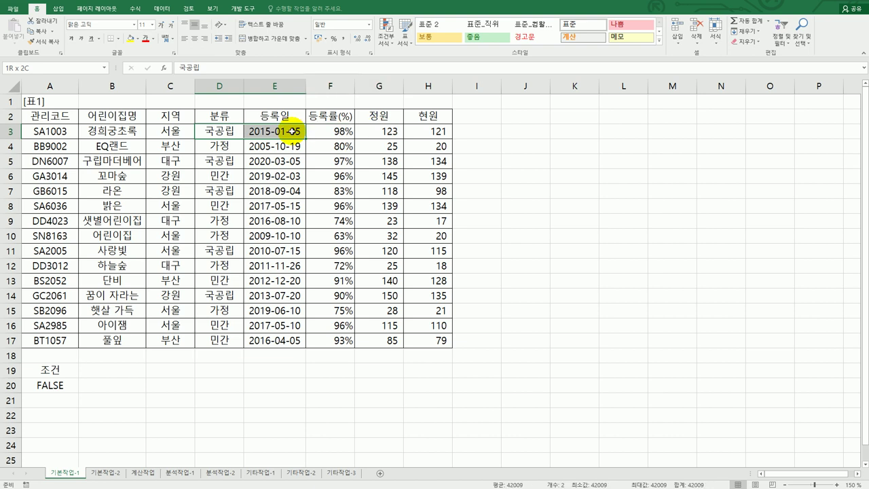
left_click(55, 387)
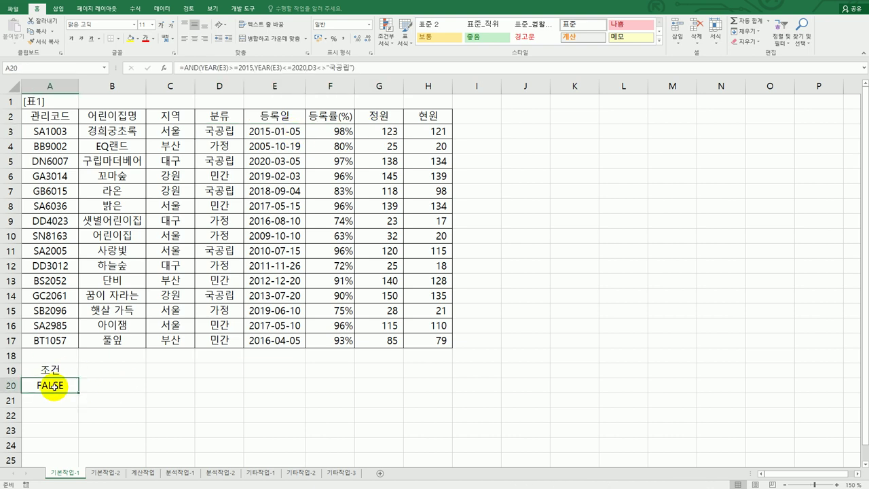
Start an advanced filter on the list range A2:H17, set to copy the results to another location.
left_click(155, 209)
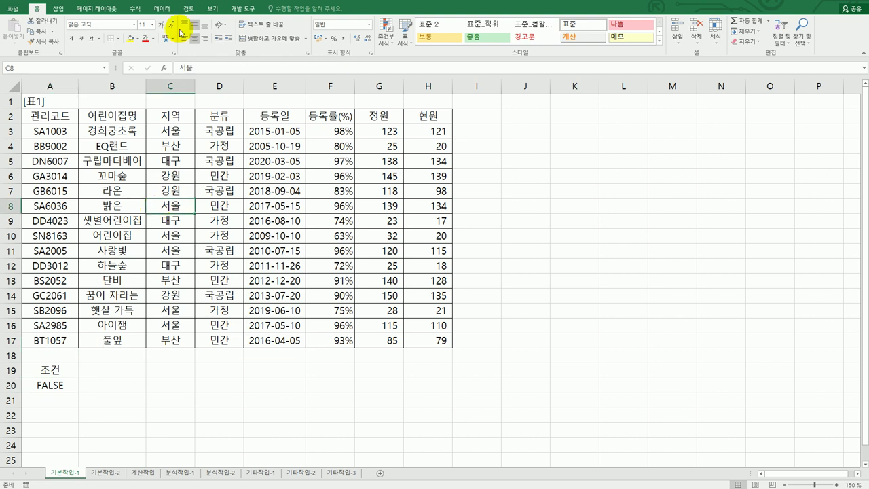
left_click(164, 10)
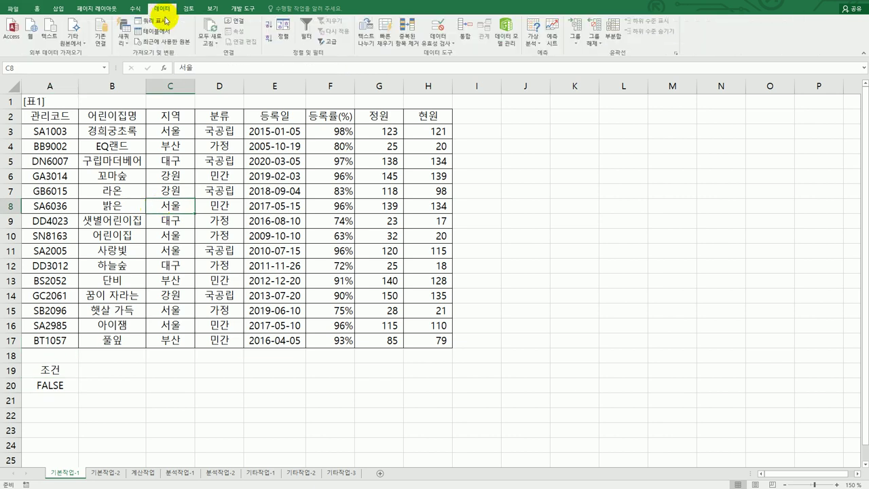
left_click(326, 42)
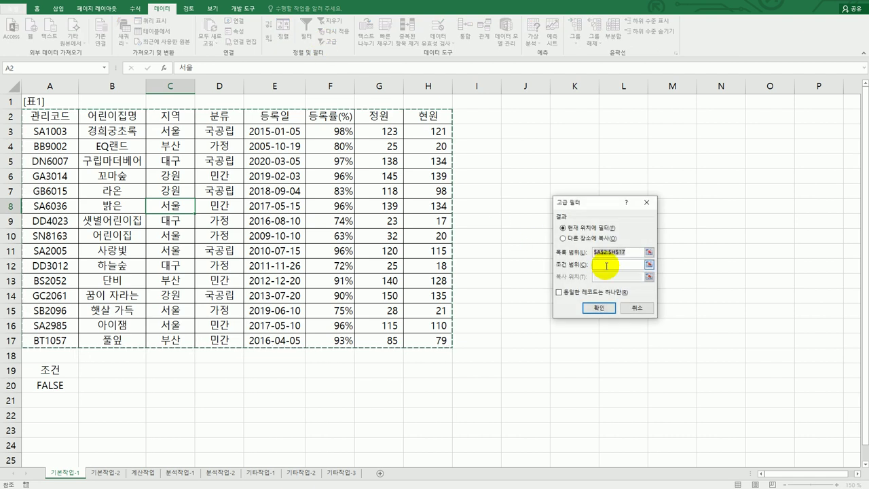
left_click(599, 239)
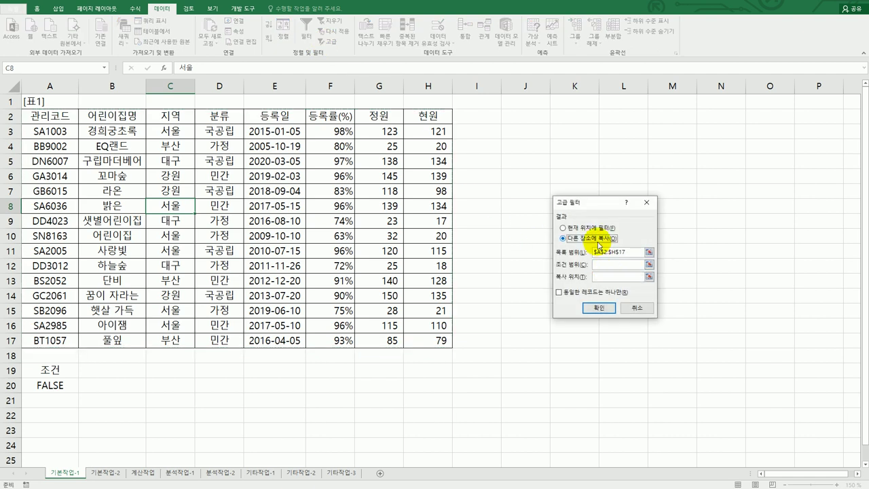
left_click(601, 240)
left_click(632, 252)
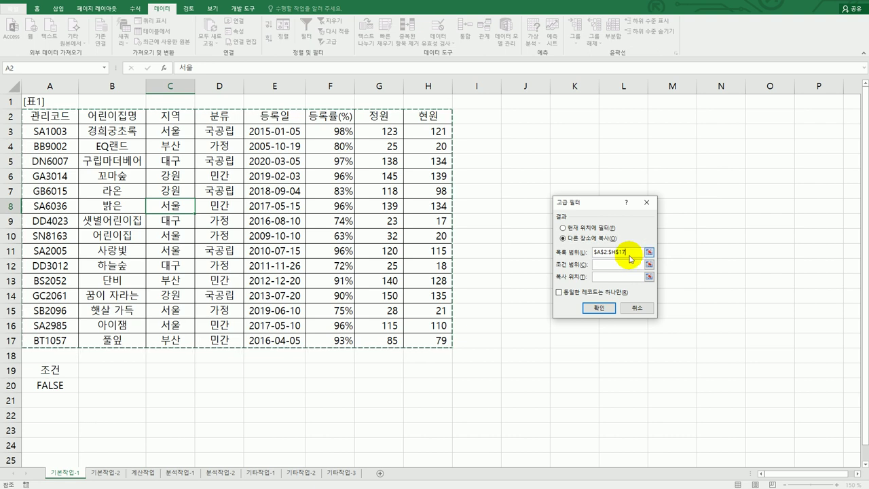
Run the filter with criteria range A19:A20 and output at A23, and check the extracted dates and categories.
left_click(624, 264)
left_click_drag(62, 372, 64, 389)
left_click(619, 279)
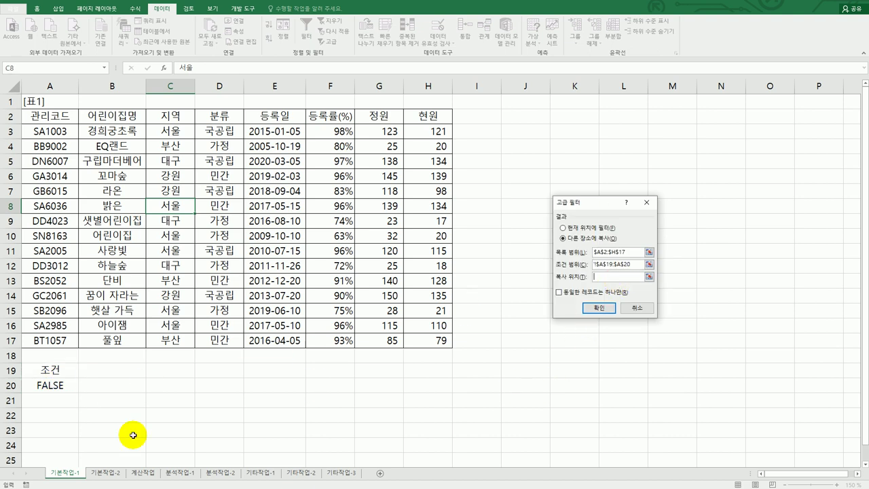
left_click(61, 431)
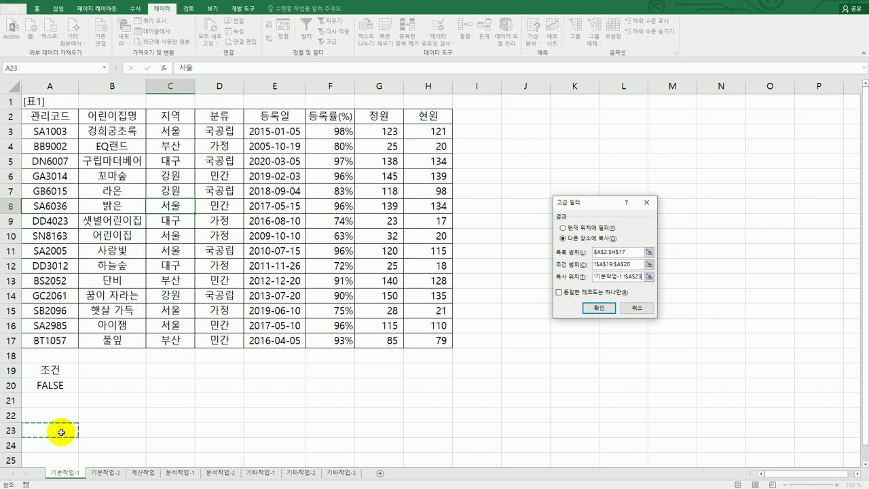
left_click(591, 306)
scroll(549, 328, "down", 3)
left_click_drag(295, 310, 287, 381)
left_click_drag(226, 310, 231, 387)
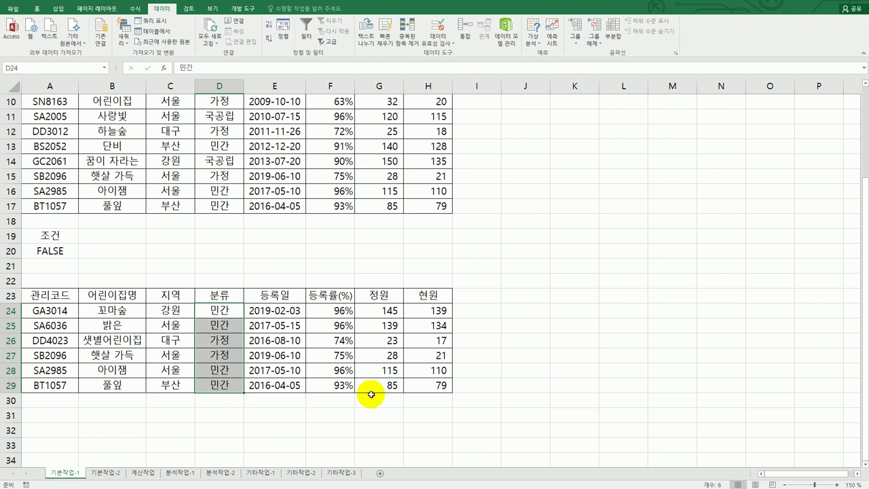
Create a conditional formatting rule for A3:H17 that uses a formula to determine which cells to format.
scroll(371, 394, "up", 3)
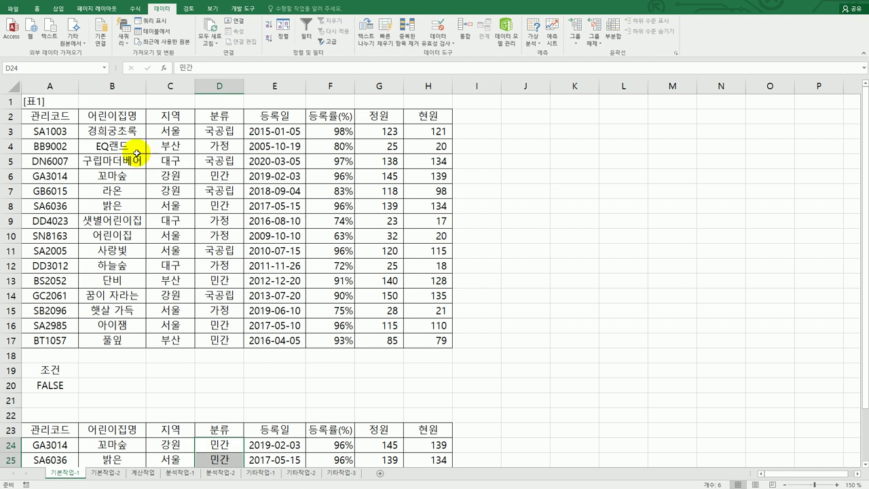
left_click_drag(83, 132, 437, 335)
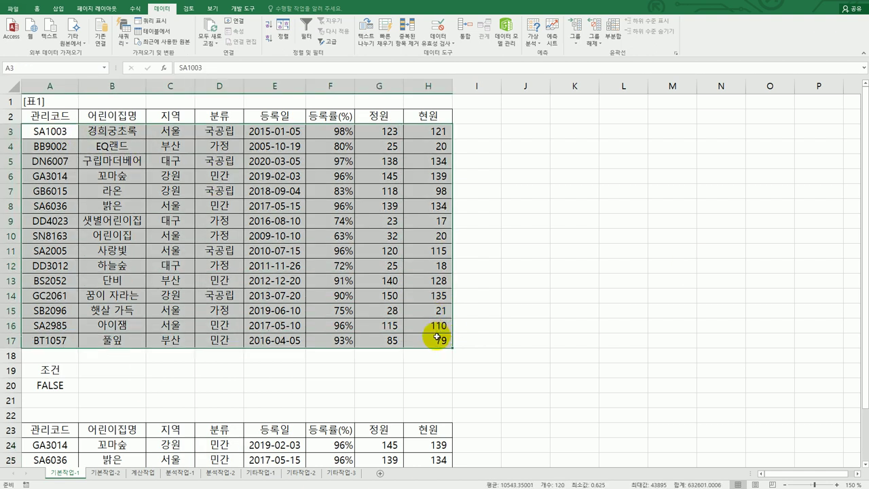
left_click(37, 9)
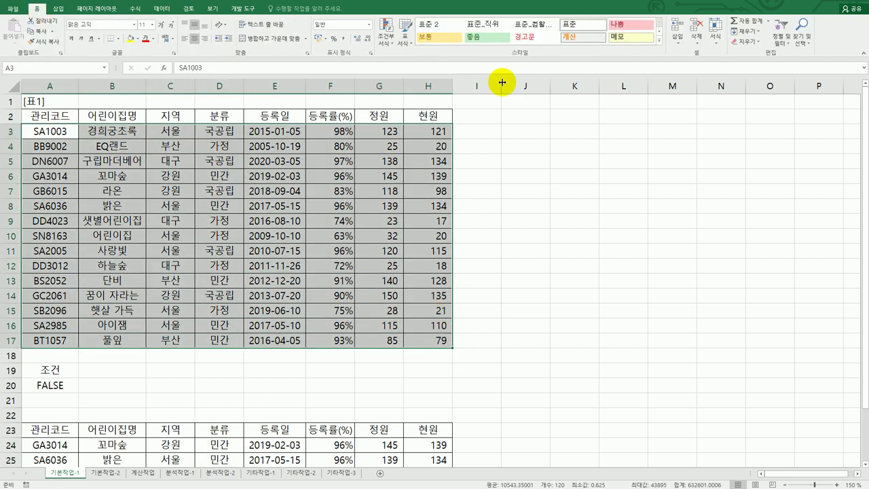
left_click(390, 42)
left_click(412, 154)
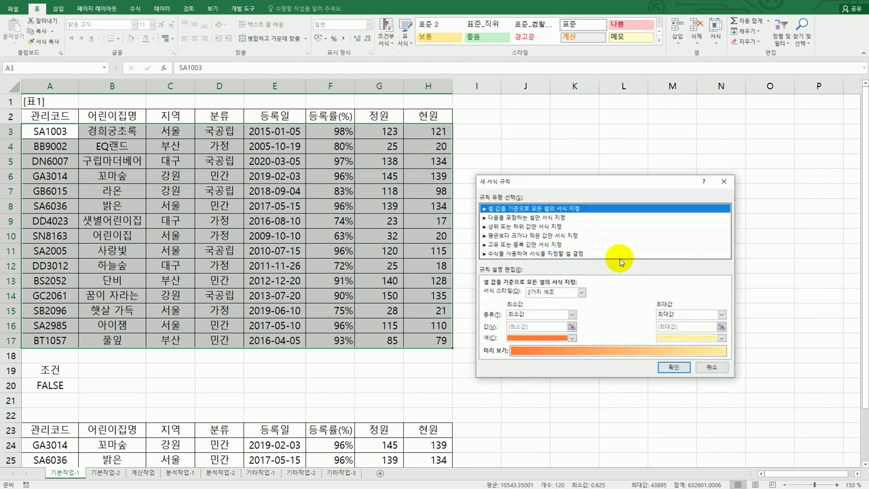
left_click(611, 254)
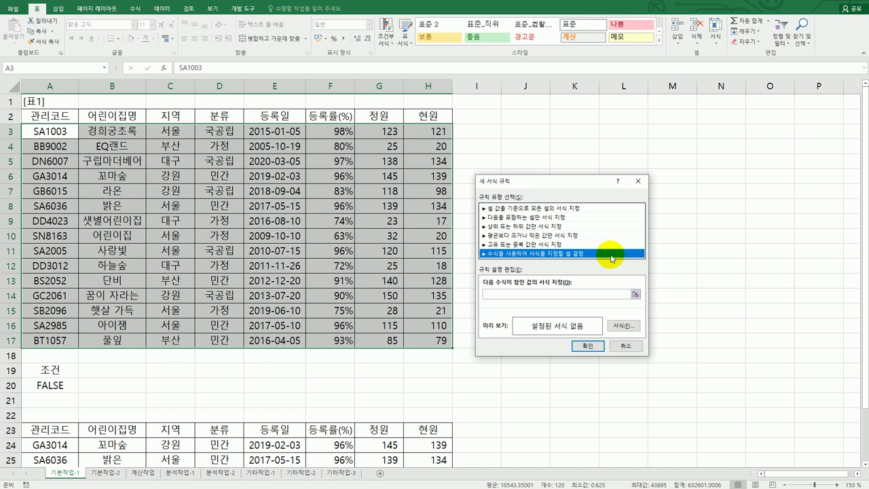
Begin the rule's formula with =AND(NOT($D3="가정"), locking only the column of the category reference.
left_click(582, 294)
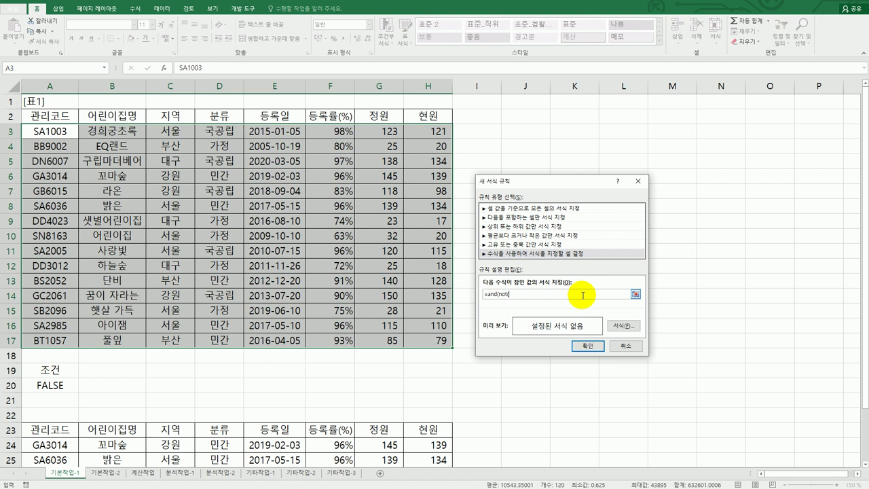
left_click(234, 133)
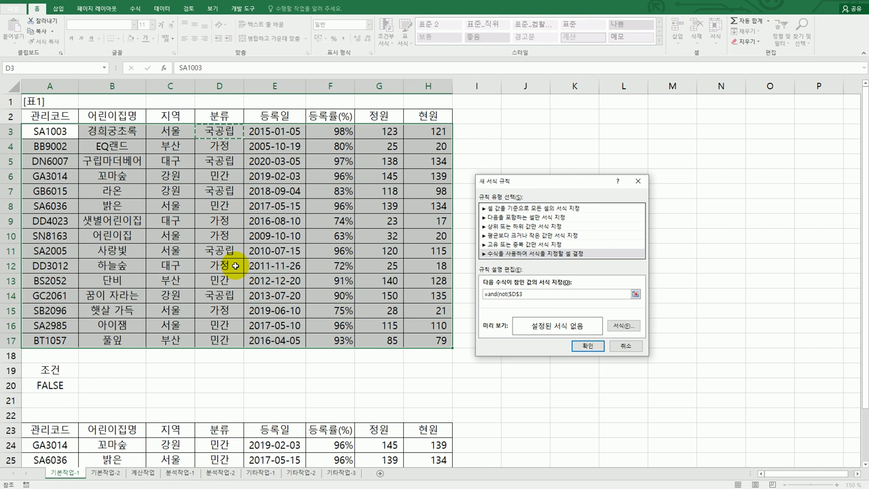
key("F4")
type("=\"가정\"),")
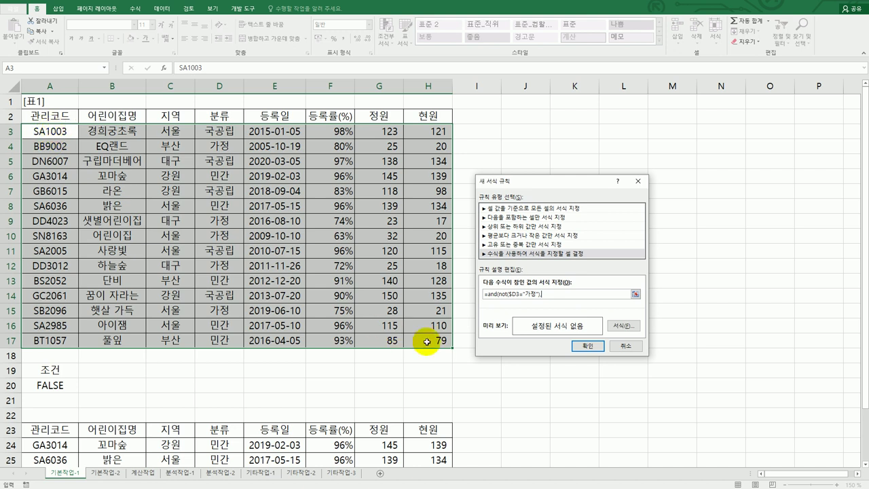
Complete the rule's formula with the second condition LEFT($A3,1)="S", locking only the column of the management code reference.
left_click(564, 295)
key("BackSpace")
key("shift+Left")
type("left")
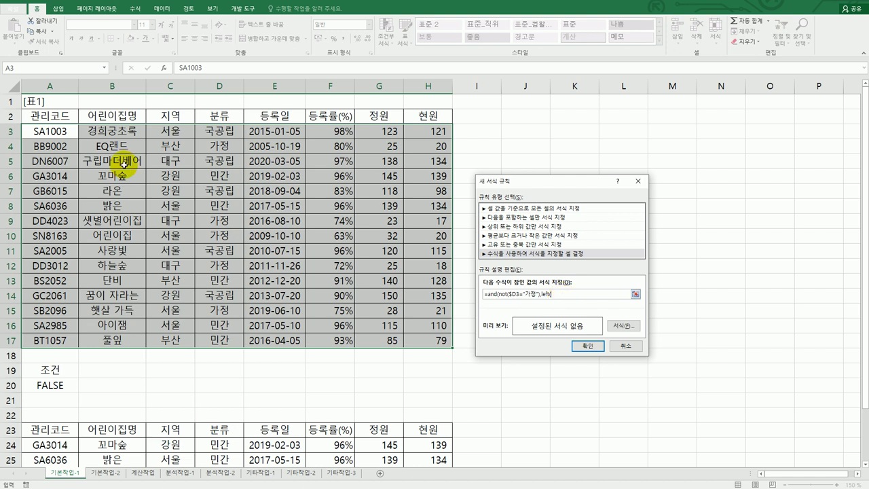
left_click(58, 132)
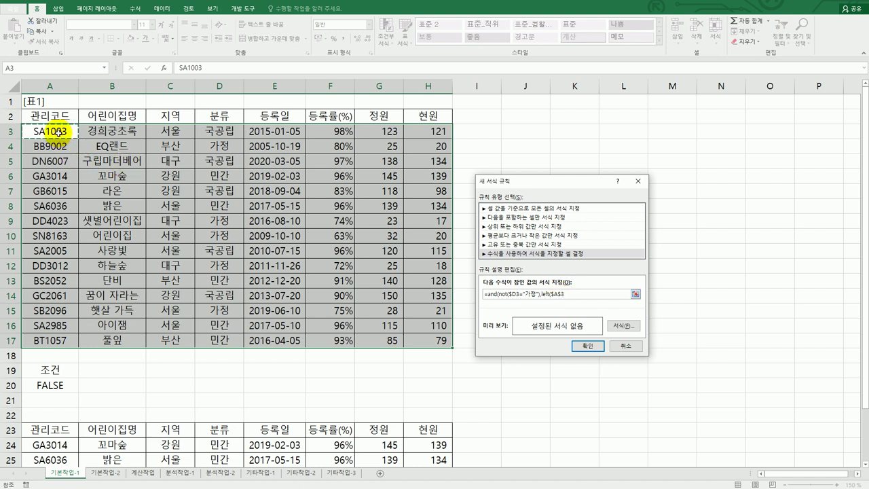
key("F4")
key("F4")
type(",")
type("1")
type(")=\"")
type("S\"")
type(")")
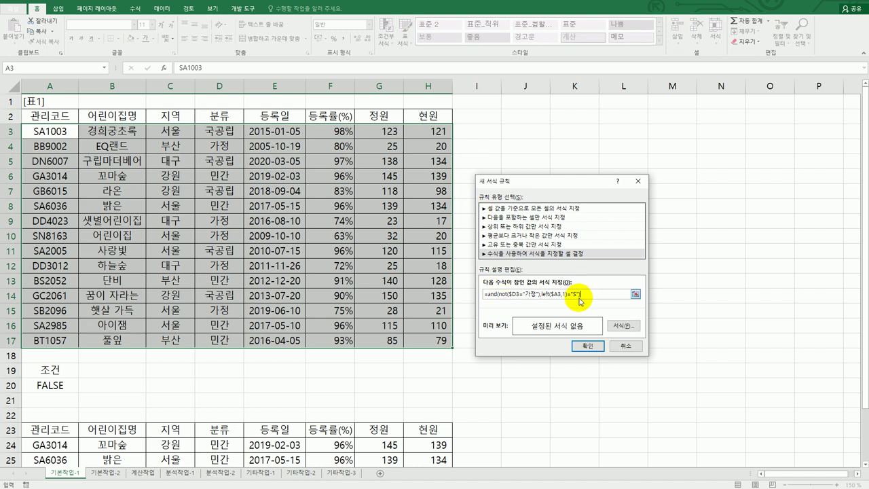
type(")")
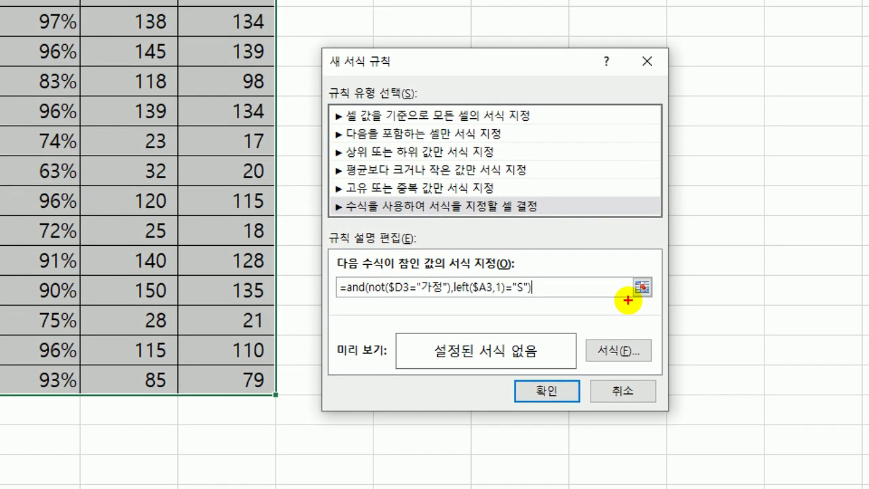
left_click_drag(370, 297, 518, 301)
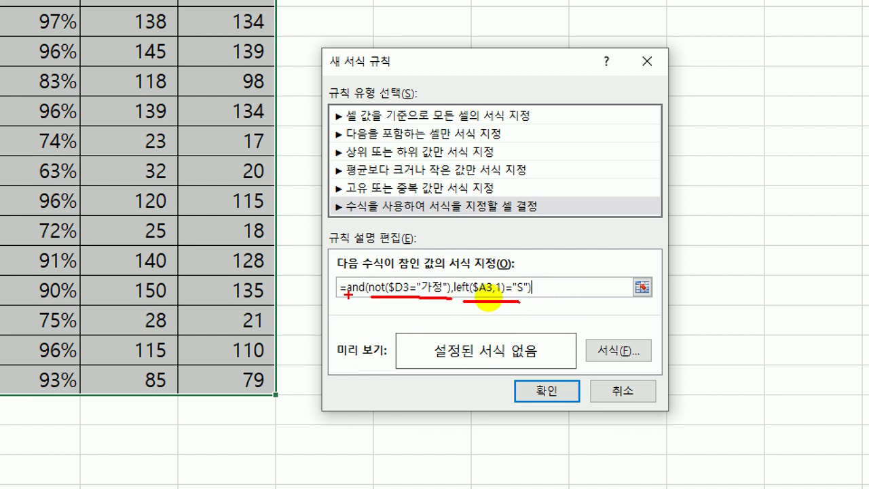
key("Escape")
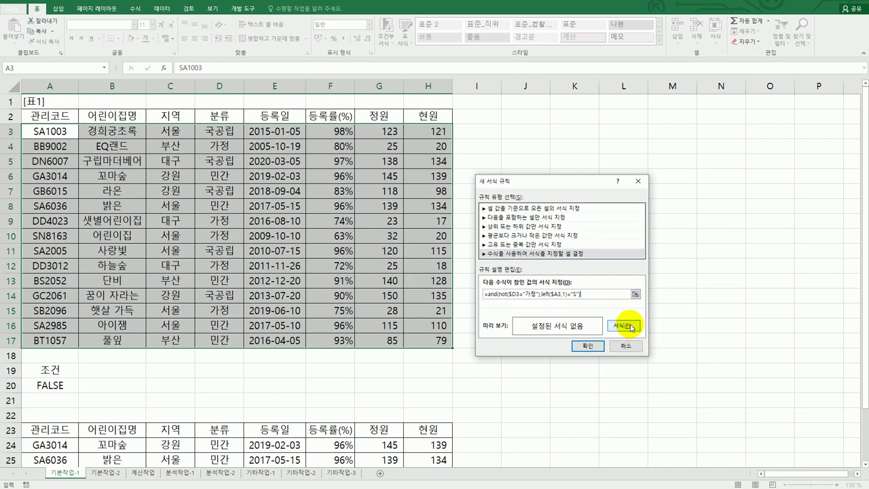
Give the rule bold (굵게) text in the standard blue (파랑) colour and apply it to the table rows.
left_click(630, 327)
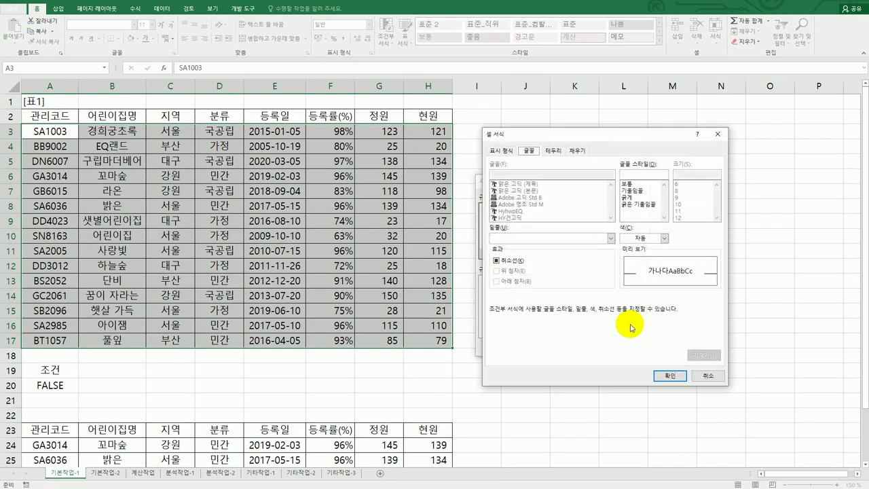
left_click(636, 197)
left_click(664, 238)
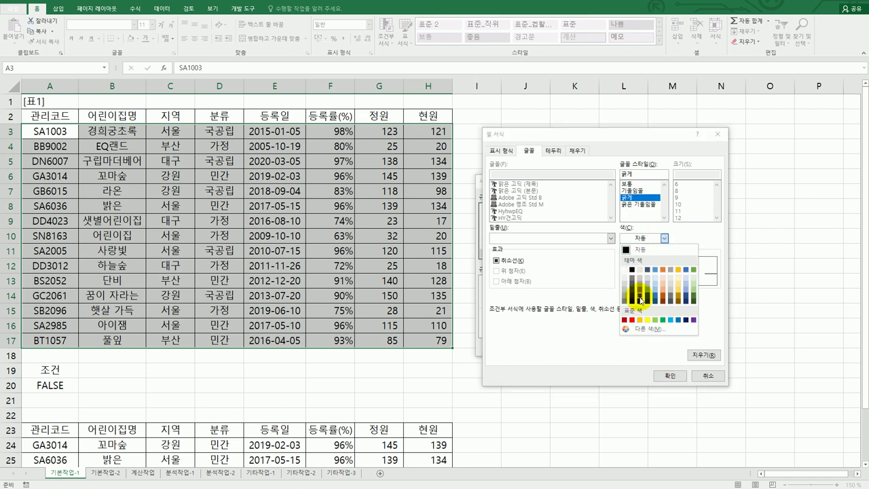
left_click(679, 321)
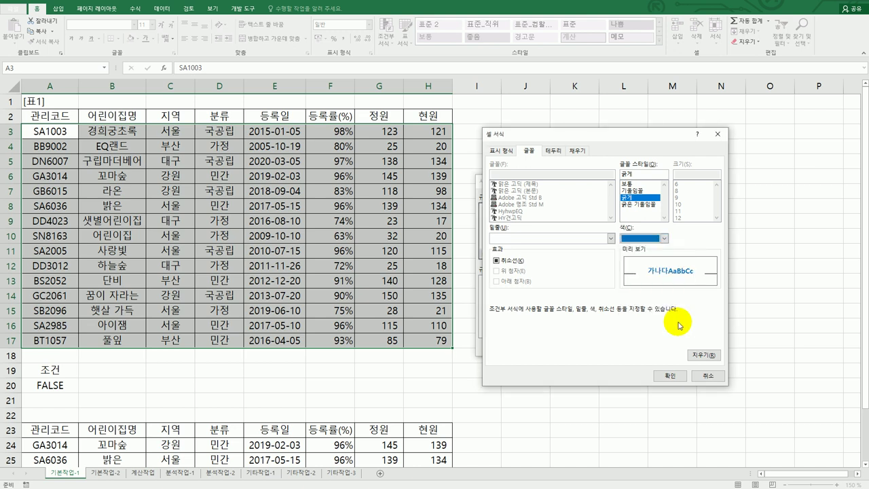
left_click(670, 375)
left_click(602, 346)
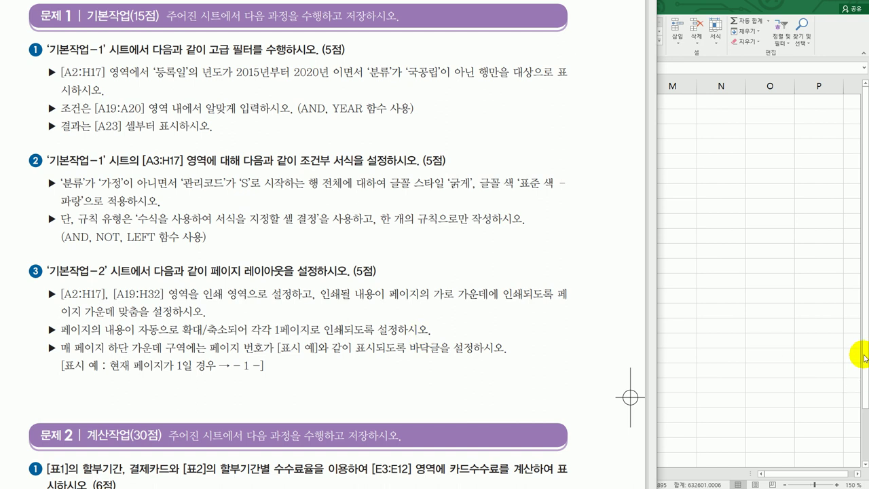
Return from the task sheet document to Excel and open the 기본작업-2 worksheet.
left_click(807, 340)
left_click(105, 473)
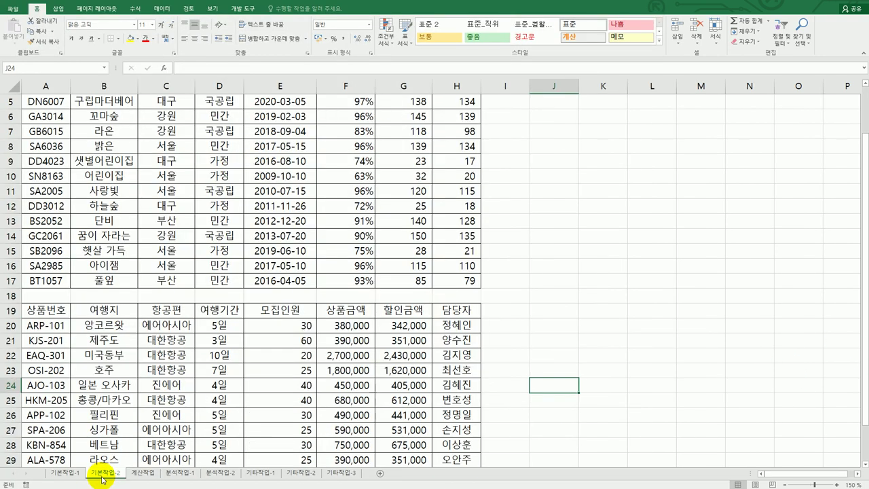
Set the cell ranges A2:H17 and A19:H32 together as the print area of the worksheet.
scroll(345, 331, "up", 2)
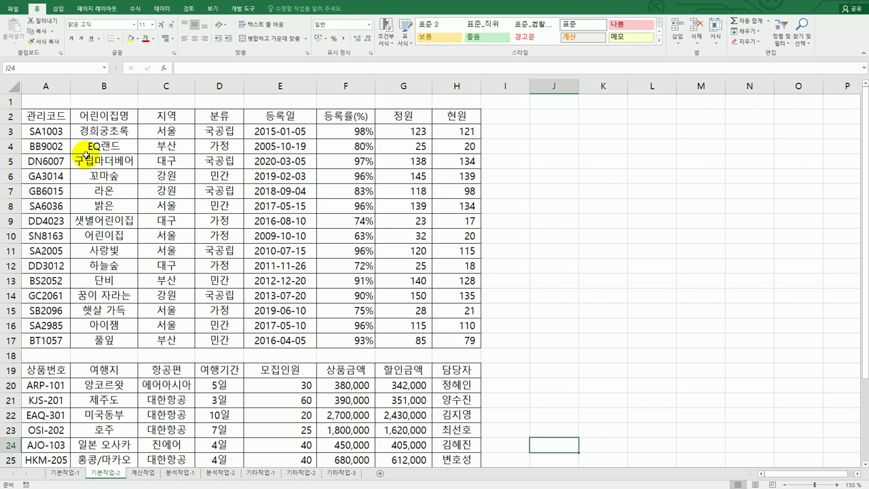
left_click(59, 121)
left_click_drag(59, 121, 451, 338)
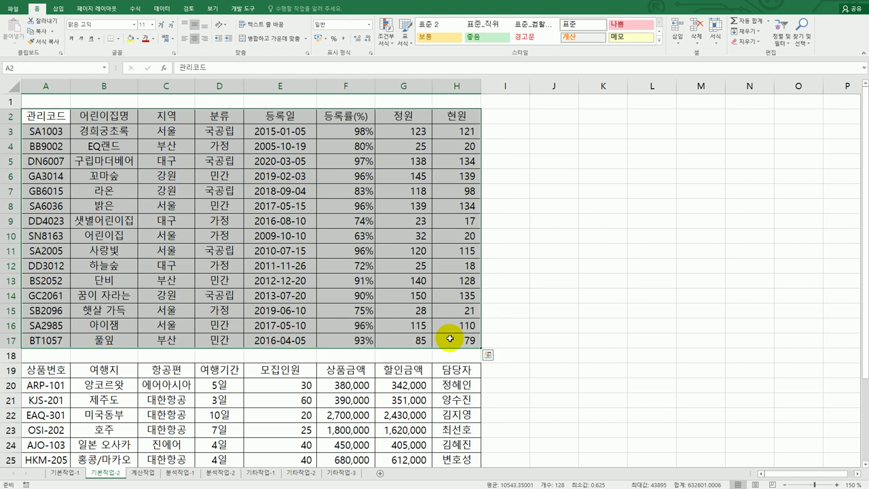
scroll(450, 339, "down", 2)
scroll(398, 356, "down", 1)
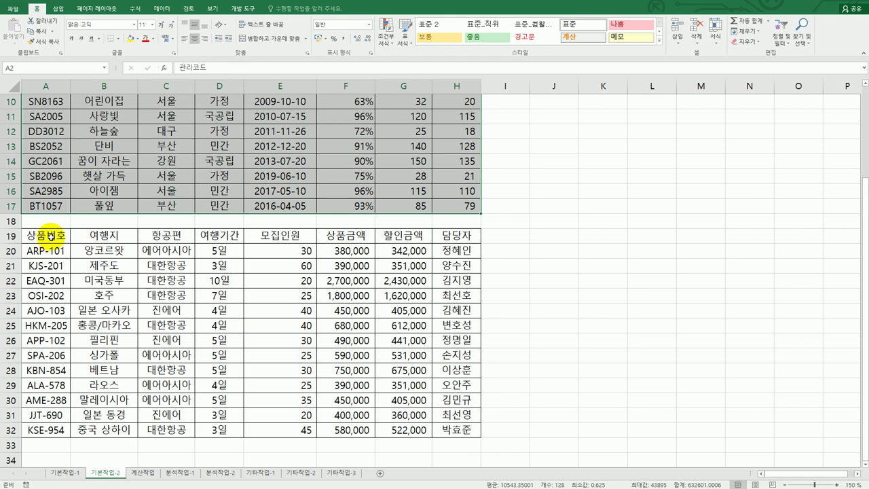
left_click_drag(43, 237, 436, 428)
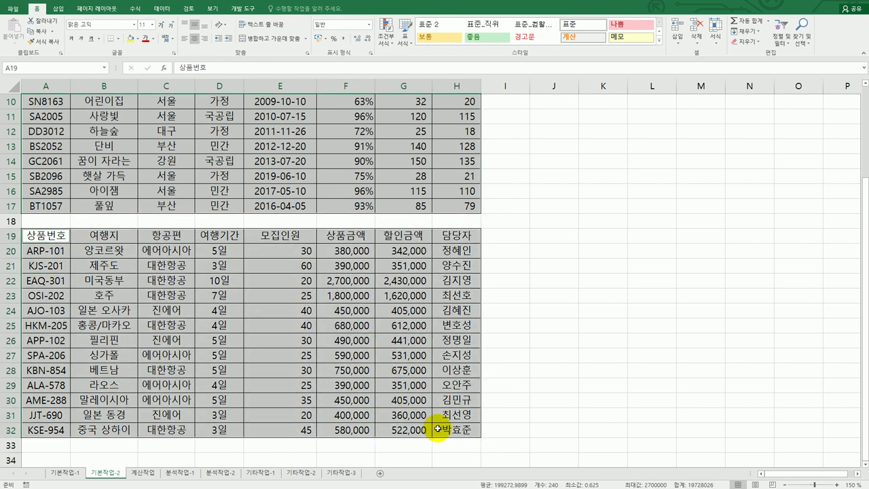
left_click(118, 10)
left_click(119, 37)
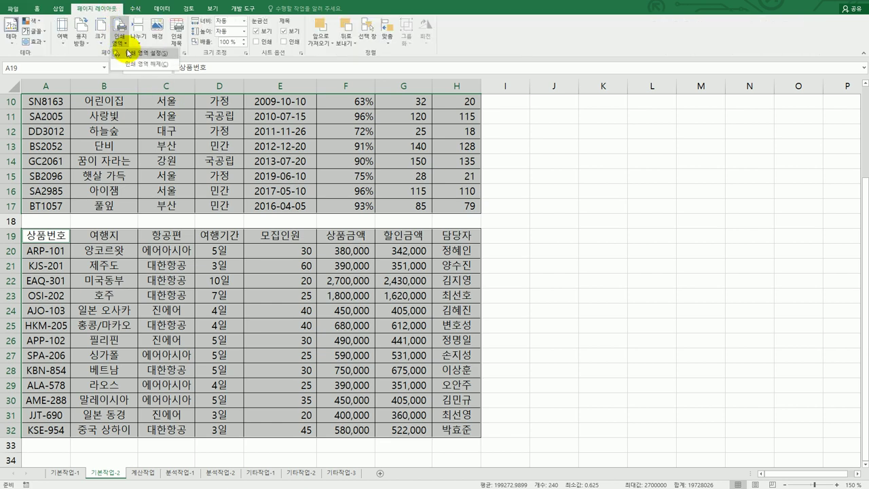
left_click(143, 53)
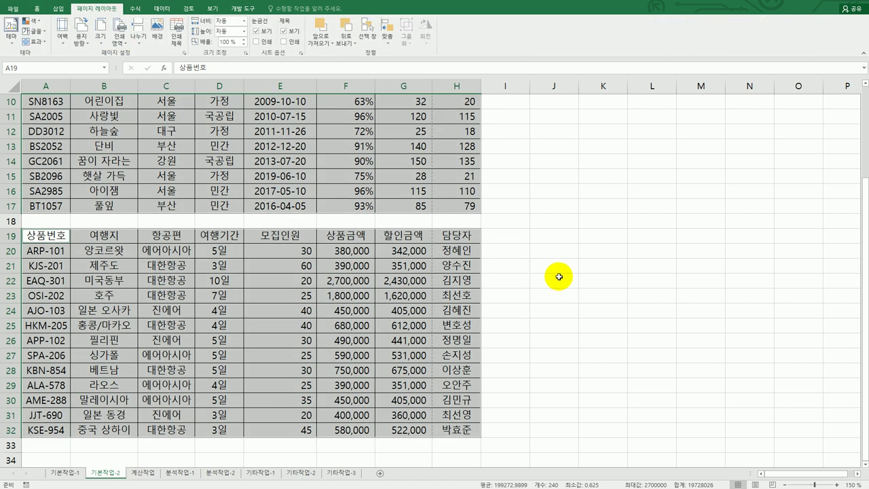
scroll(558, 278, "up", 3)
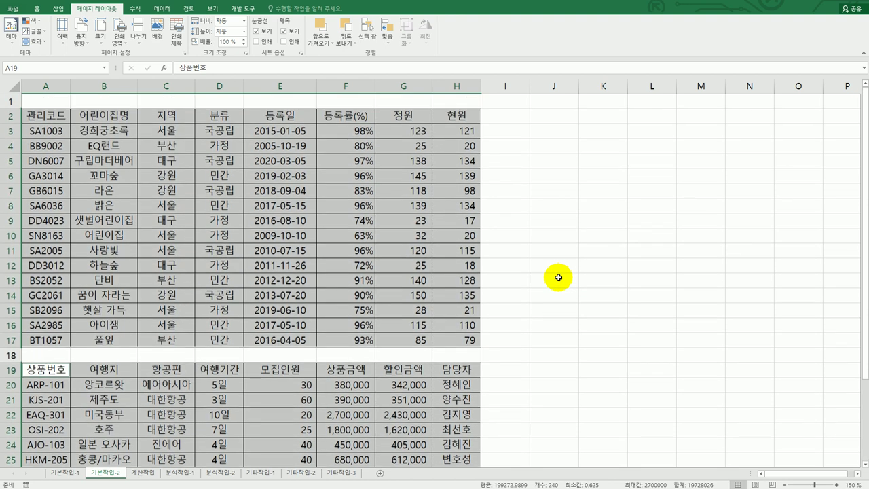
In the page setup, centre the printout horizontally (가로) and use automatic fit (자동 맞춤) to 1 page wide by 1 page tall.
left_click(53, 114)
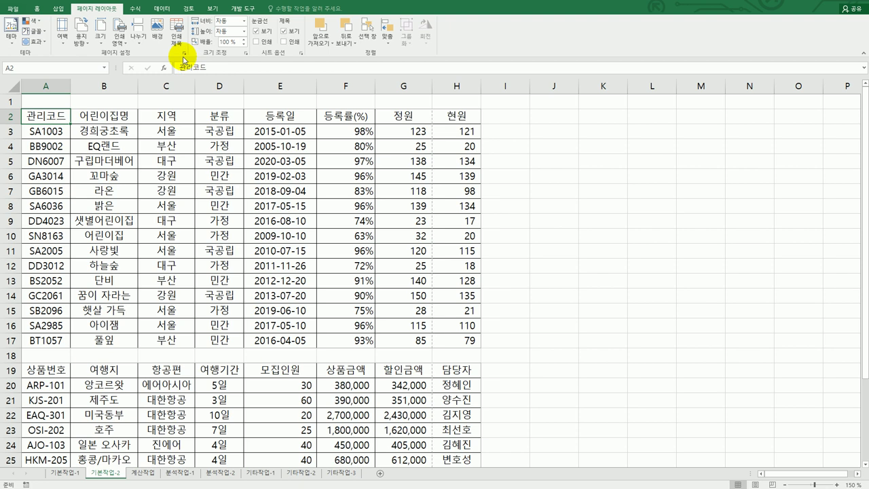
left_click(177, 43)
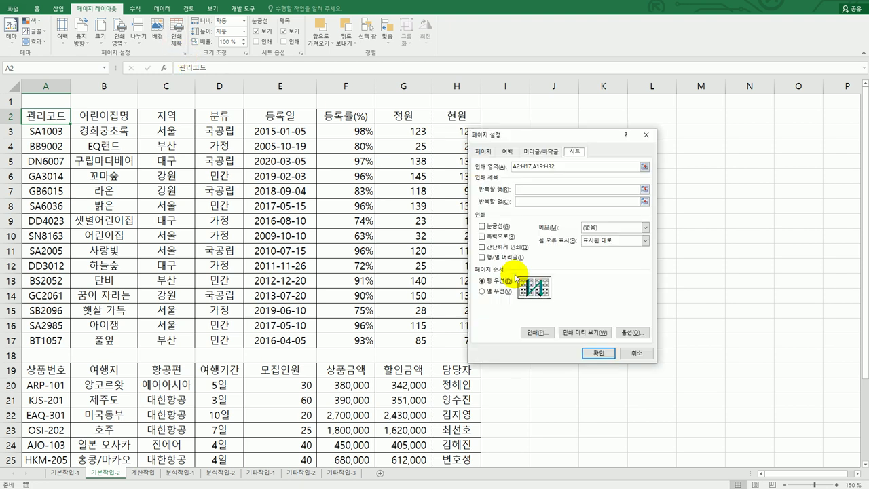
left_click_drag(564, 137, 608, 140)
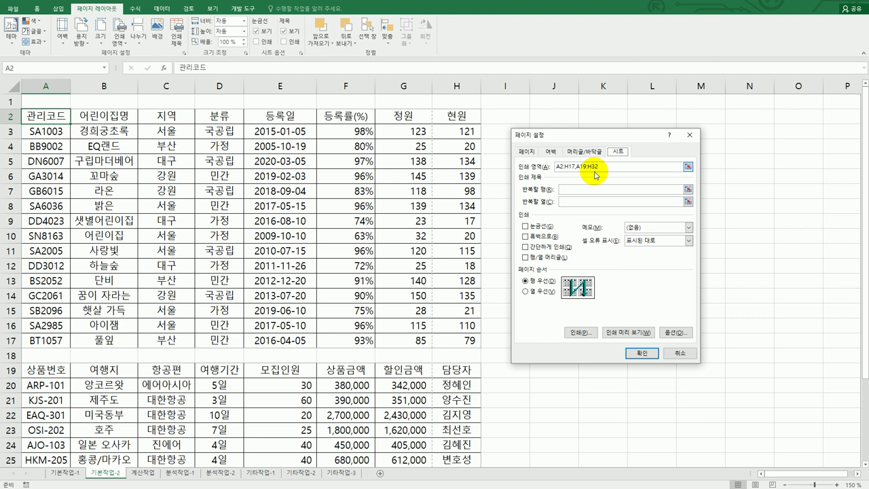
left_click(551, 151)
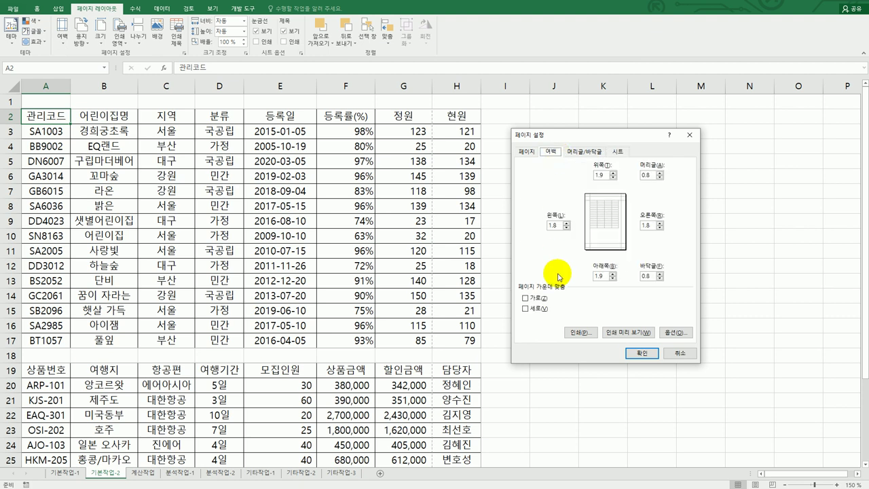
left_click(537, 300)
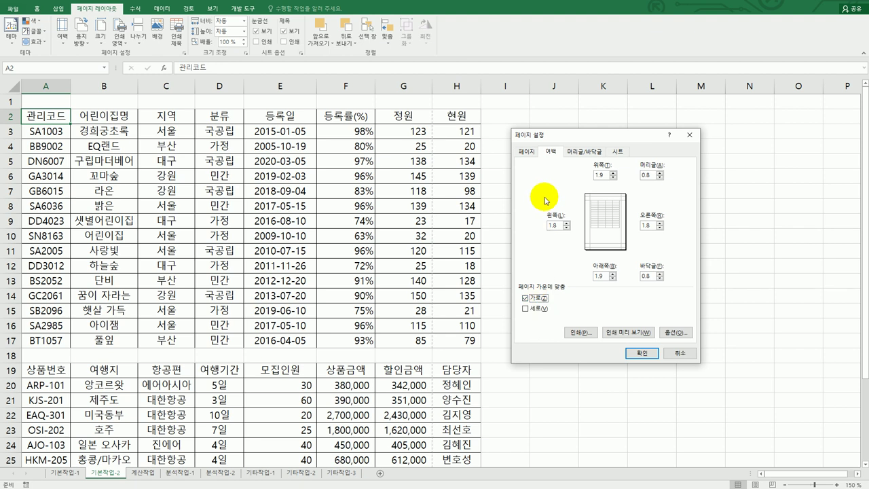
left_click(526, 151)
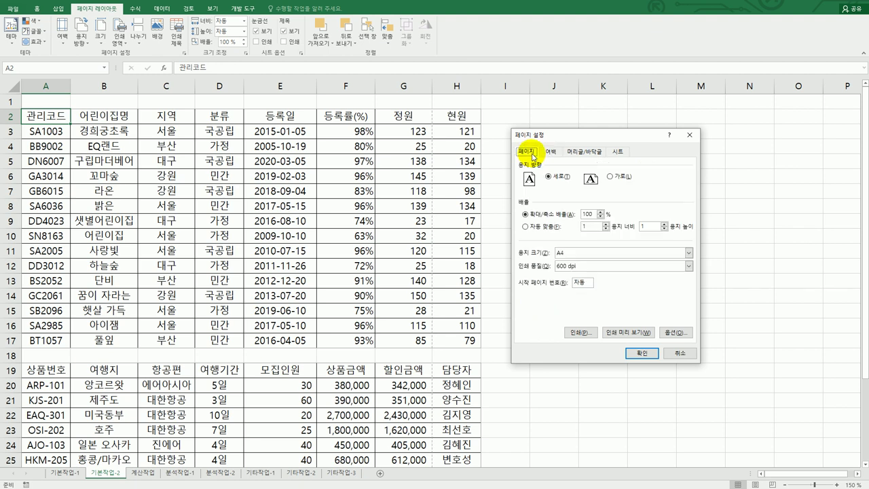
left_click(551, 227)
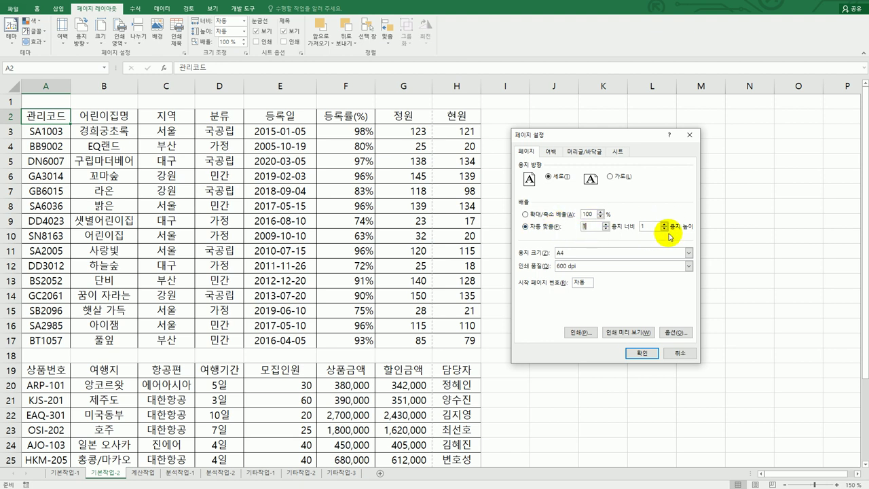
Add a custom footer with "- &[페이지 번호] -" in the centre section and apply the page setup.
left_click(598, 156)
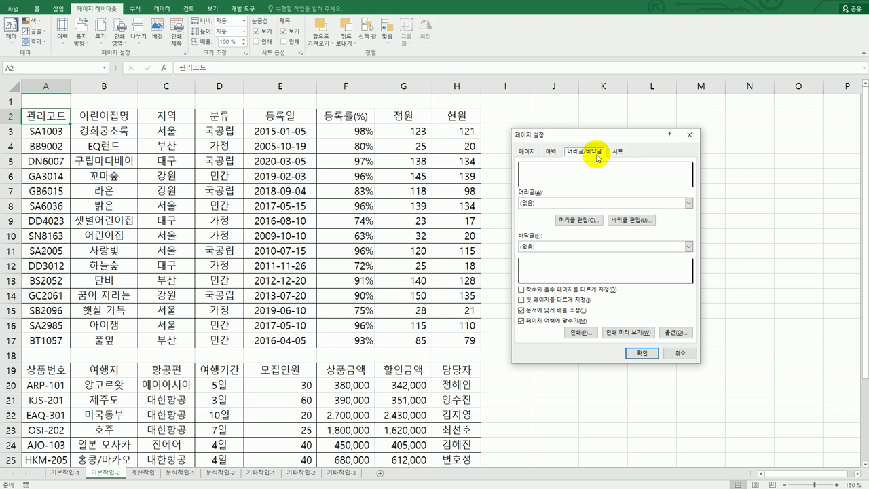
left_click(630, 220)
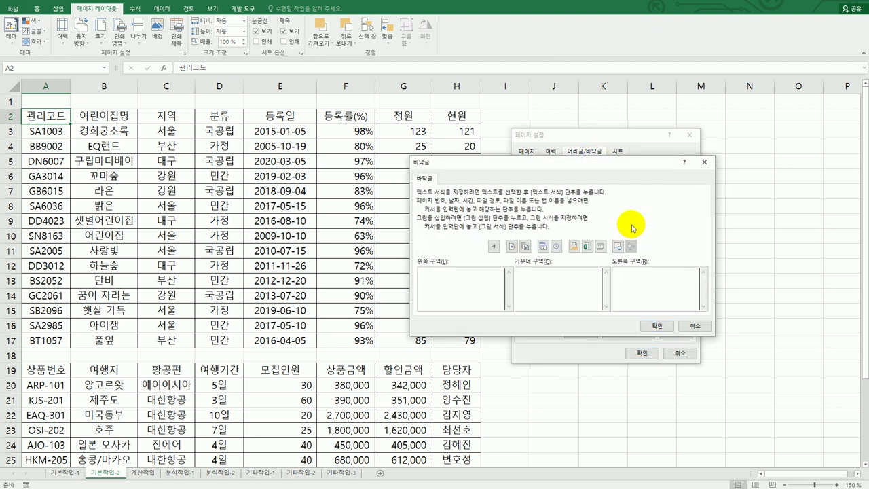
left_click(586, 293)
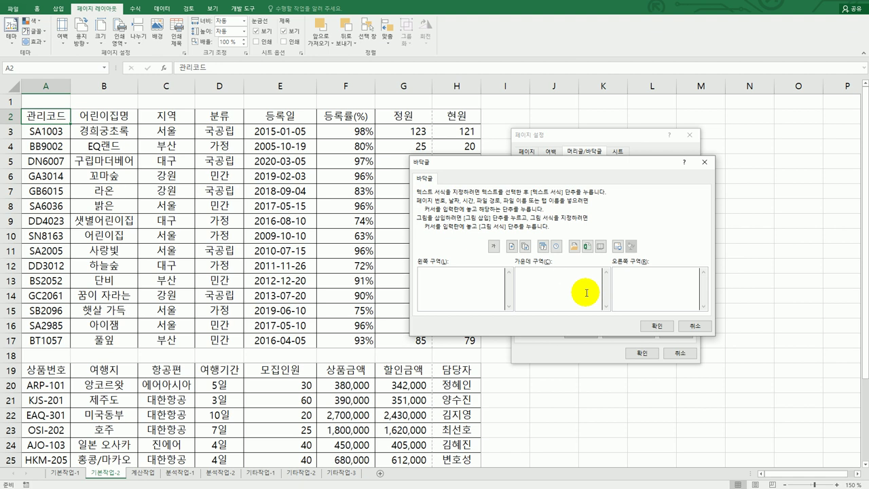
type("-")
left_click(512, 246)
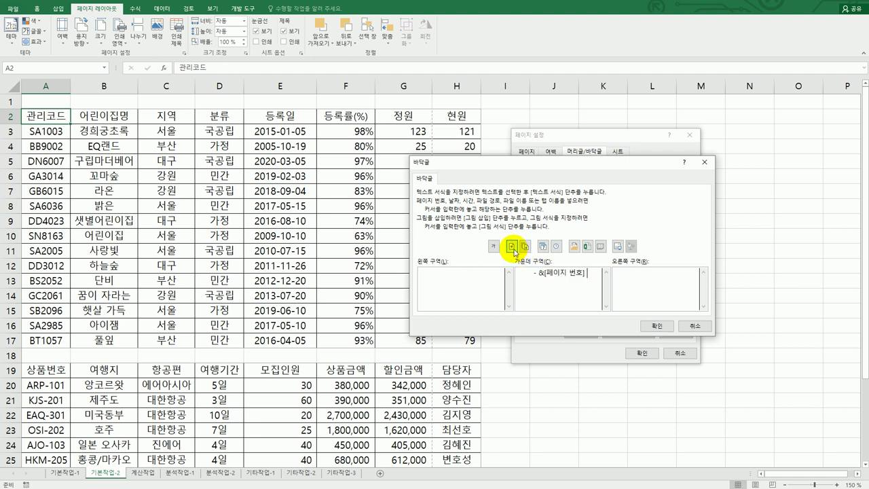
type("-")
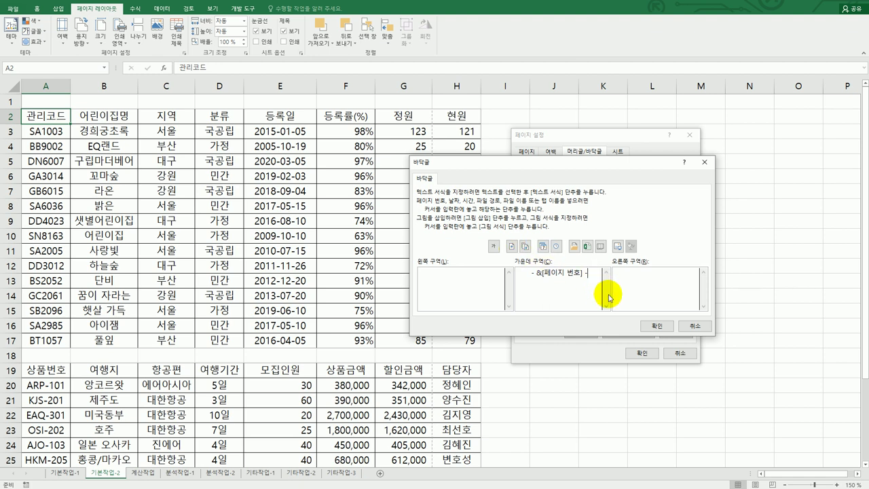
left_click(652, 326)
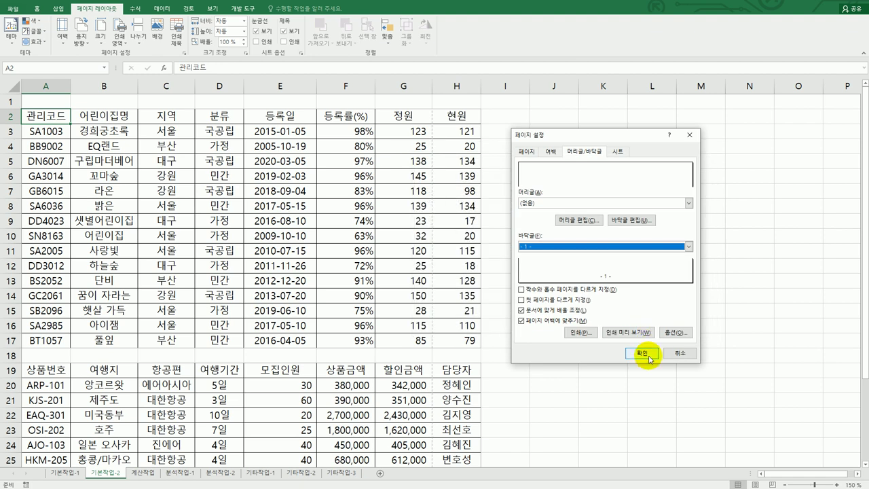
left_click(645, 353)
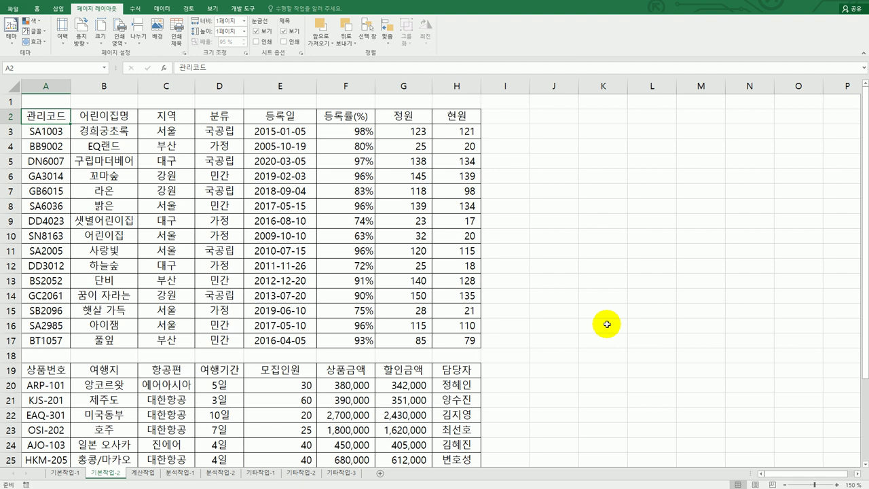
Check the page layout of 기본작업-2 in the print preview and return to the worksheet.
left_click(13, 9)
left_click(37, 116)
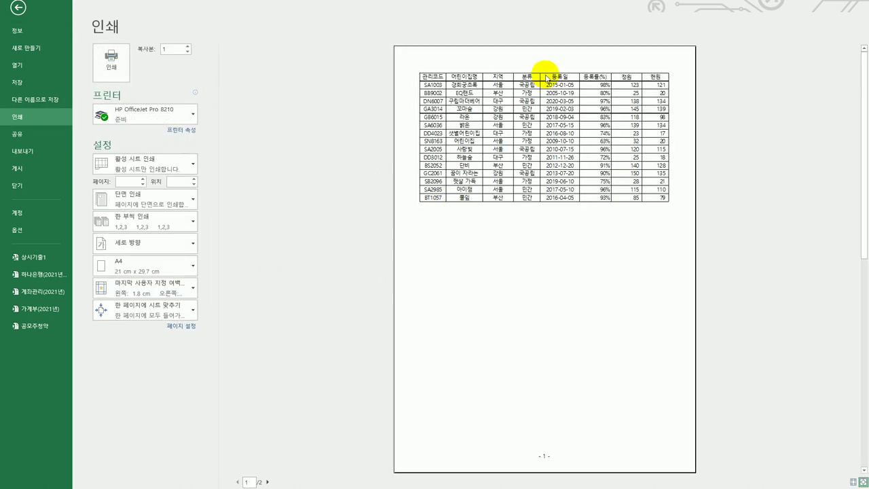
left_click(18, 8)
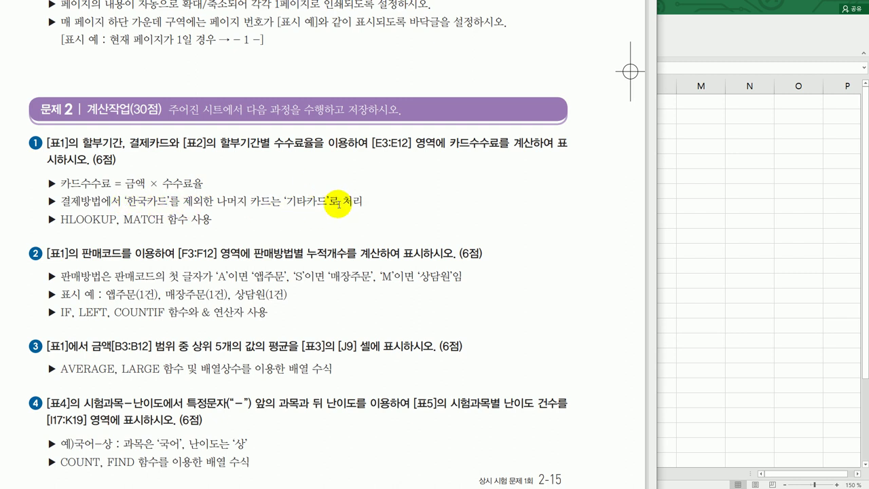
Return from the task sheet document to Excel and open the 계산작업 worksheet.
left_click(718, 254)
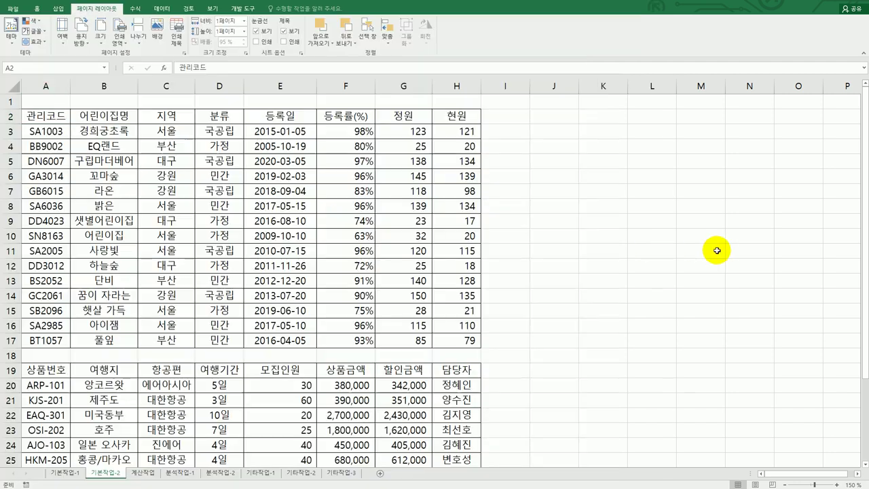
left_click(144, 474)
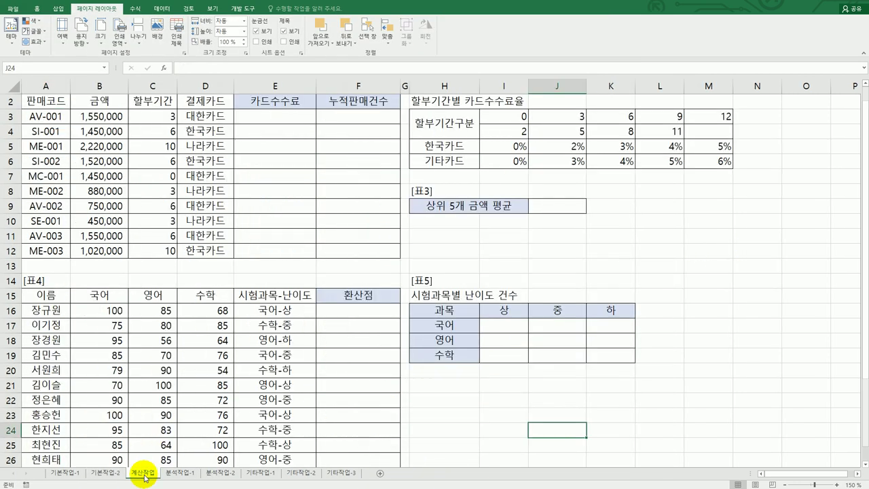
scroll(333, 264, "up", 1)
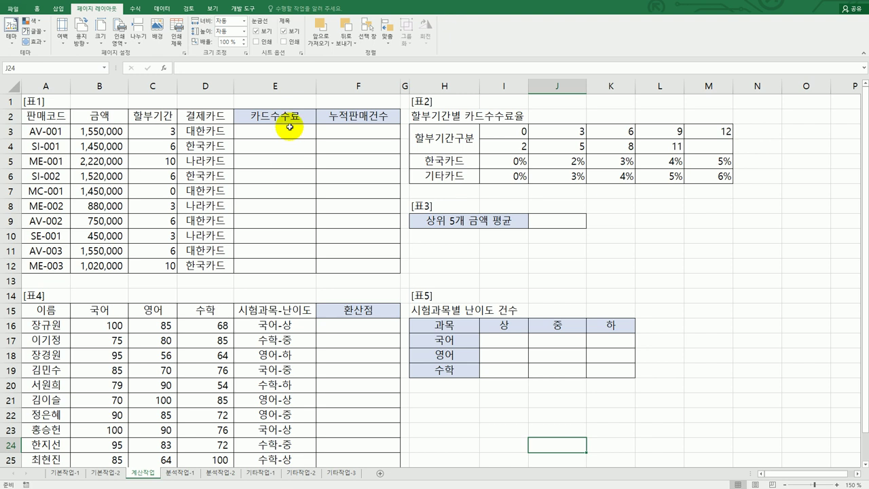
Examine the amount, 결제카드 and 카드수수료 columns of [표1] alongside the 한국카드 and 기타카드 rows of the fee rate table [표2].
left_click(289, 127)
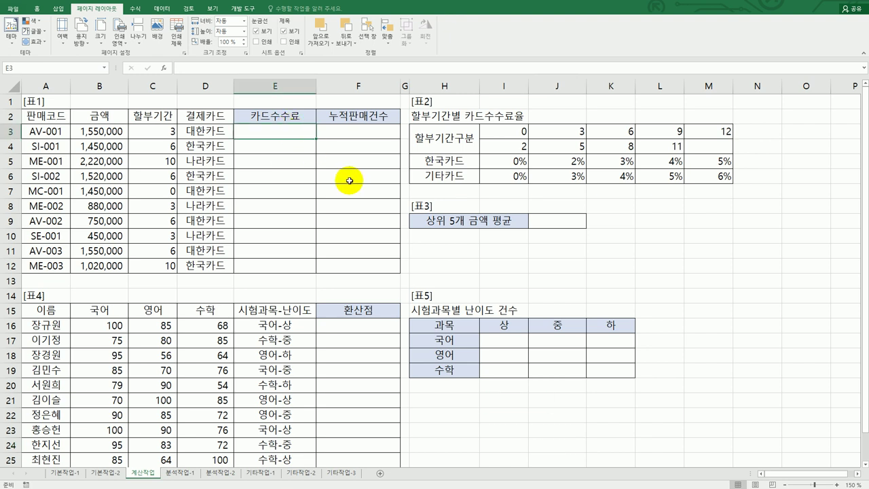
left_click(117, 129)
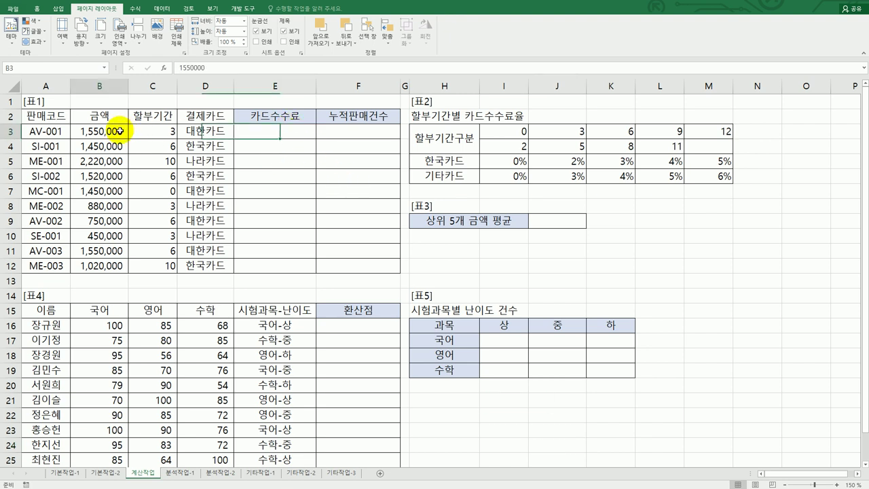
left_click(260, 133)
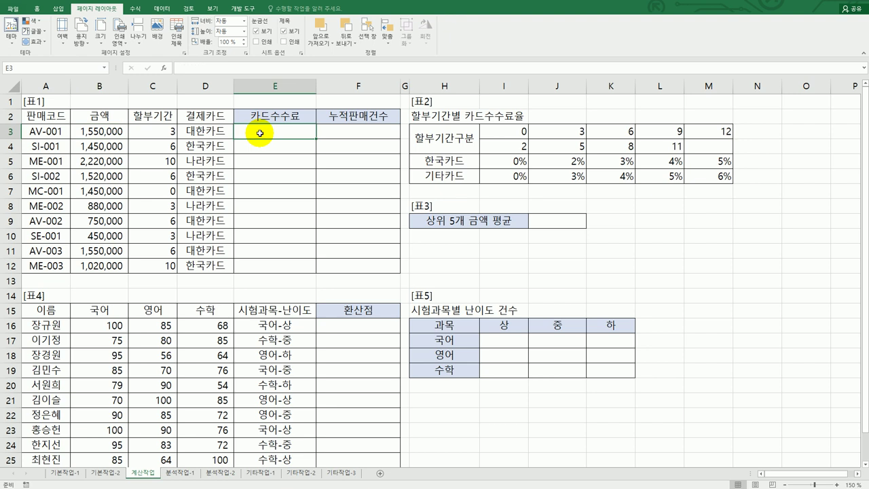
left_click_drag(229, 131, 214, 266)
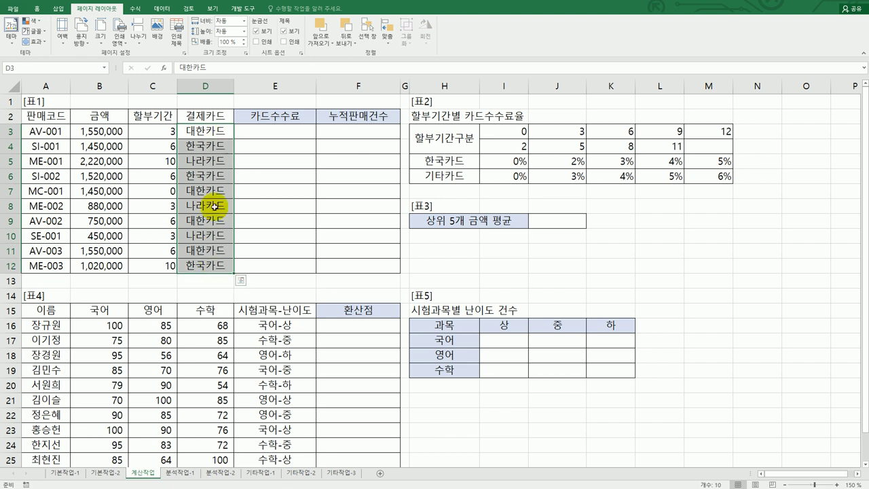
left_click_drag(464, 140, 698, 176)
left_click(457, 160)
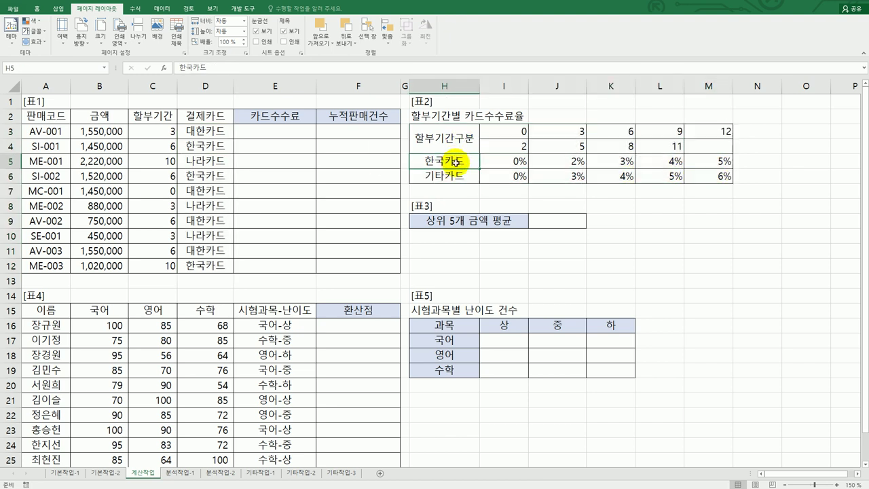
left_click(457, 175)
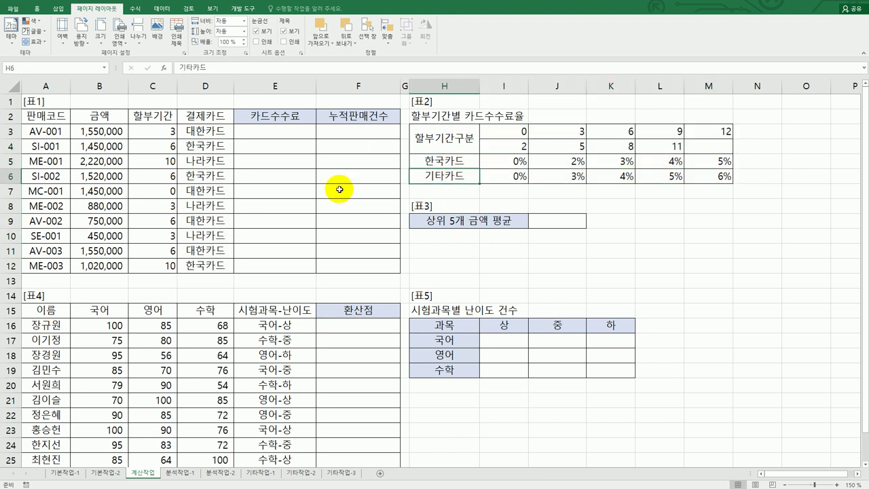
Examine which [표2] rate row applies to 한국카드 and to other cards, and the installment period start values in I3:M3.
left_click(228, 144)
left_click_drag(489, 165, 706, 169)
left_click(217, 161)
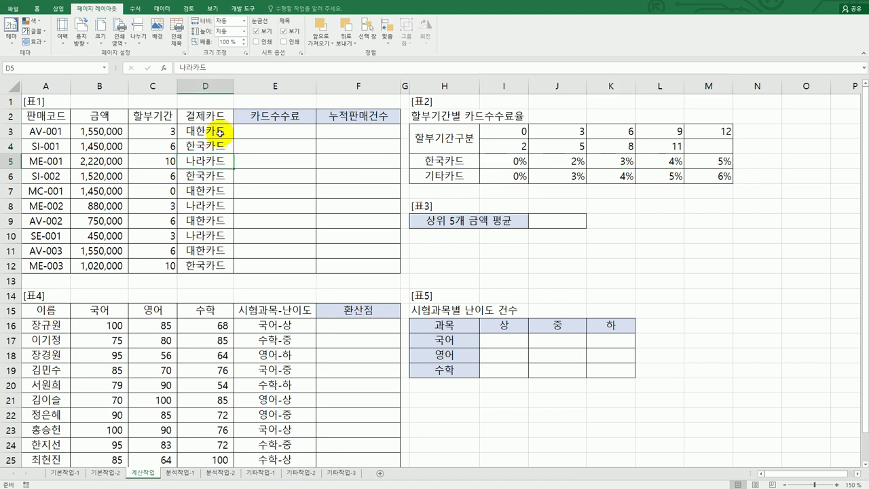
left_click_drag(503, 175, 697, 180)
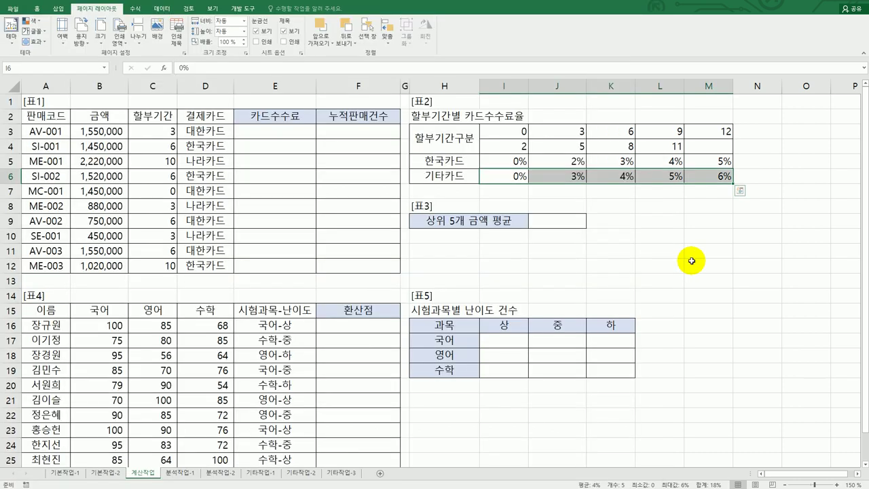
left_click_drag(508, 132, 704, 130)
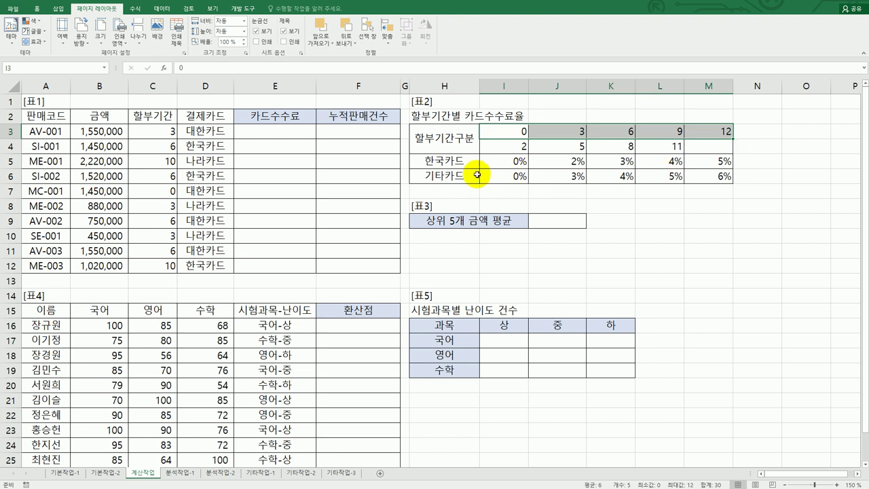
Compare the fee rates in the 한국카드 row and the 기타카드 row of [표2] with the empty 카드수수료 cell E3.
left_click_drag(472, 161, 698, 161)
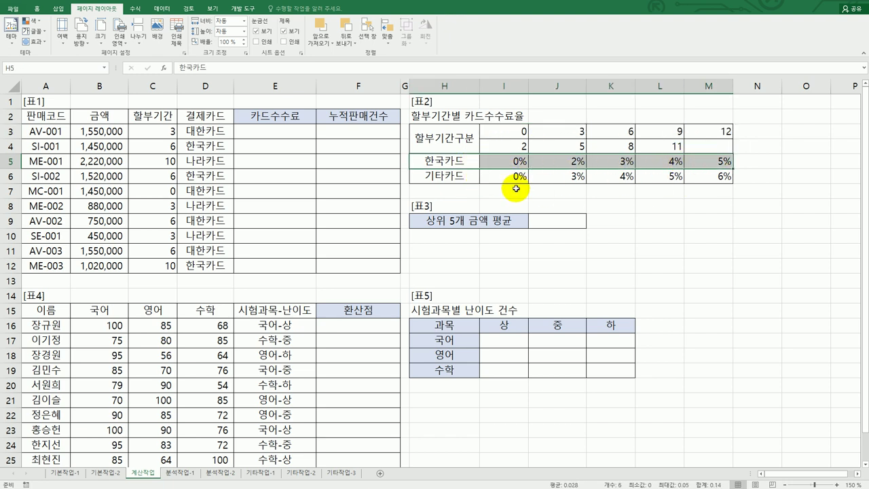
left_click_drag(466, 177, 709, 180)
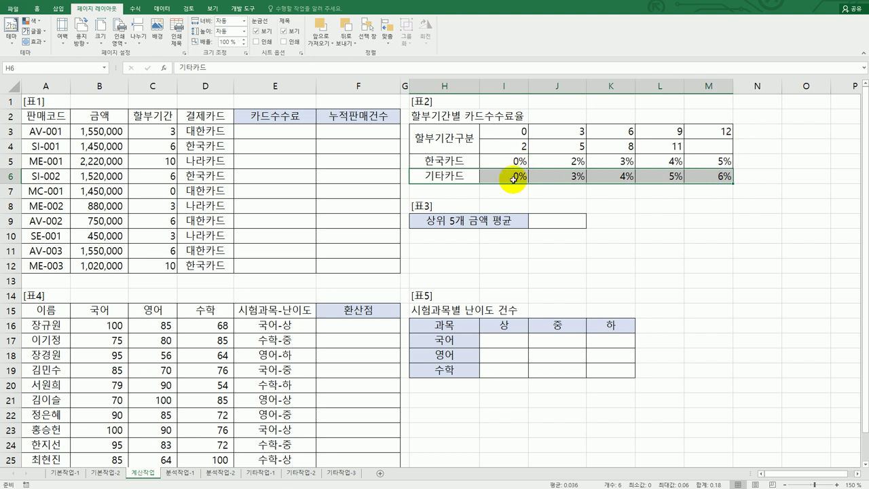
left_click(275, 131)
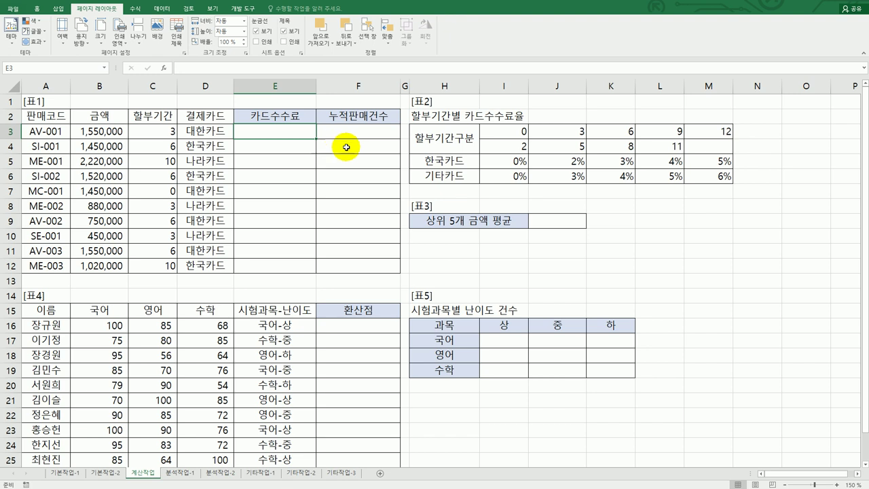
left_click_drag(463, 165, 693, 160)
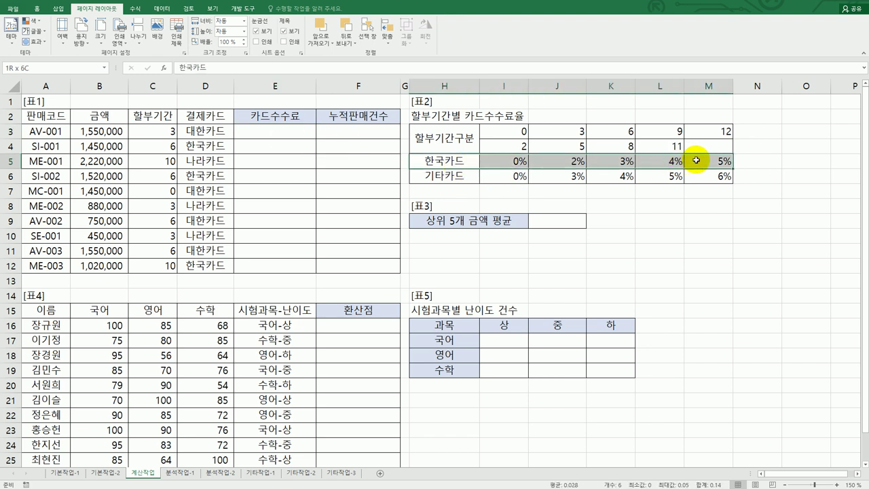
left_click_drag(474, 178, 698, 175)
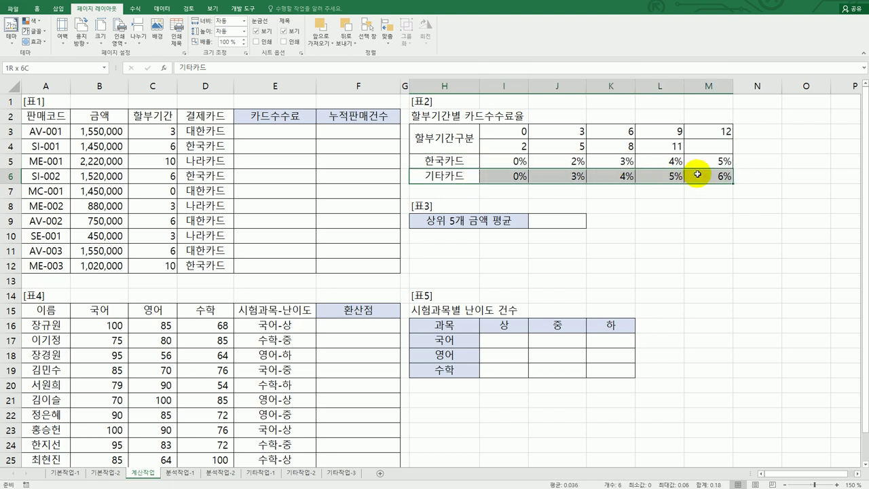
Start a MATCH formula in E3 that looks up D3 in the absolute range $H$5:$H$6.
left_click(301, 134)
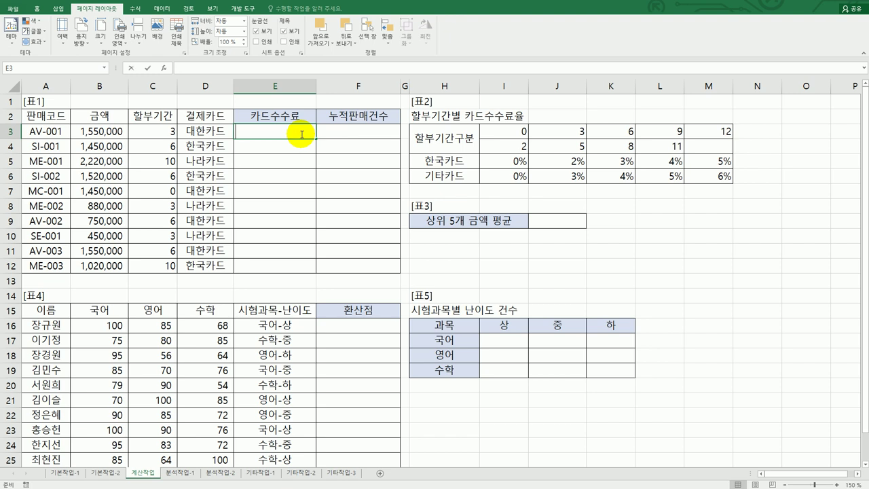
type("=mat")
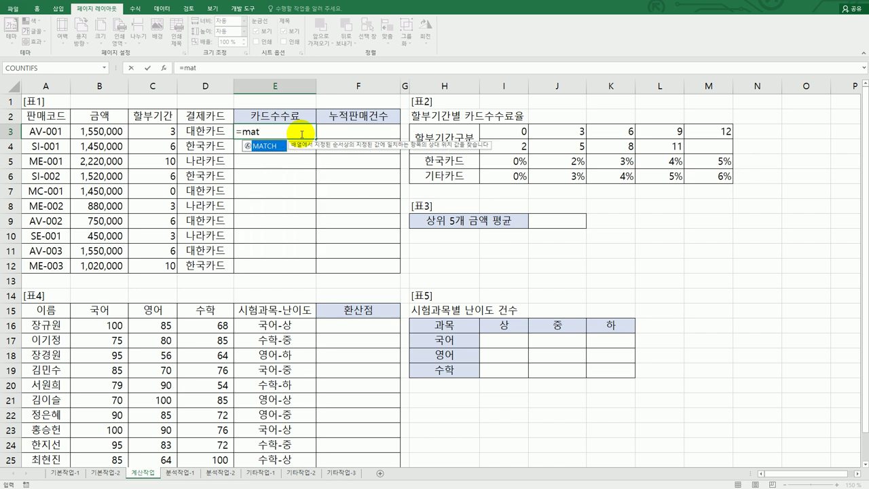
key("Tab")
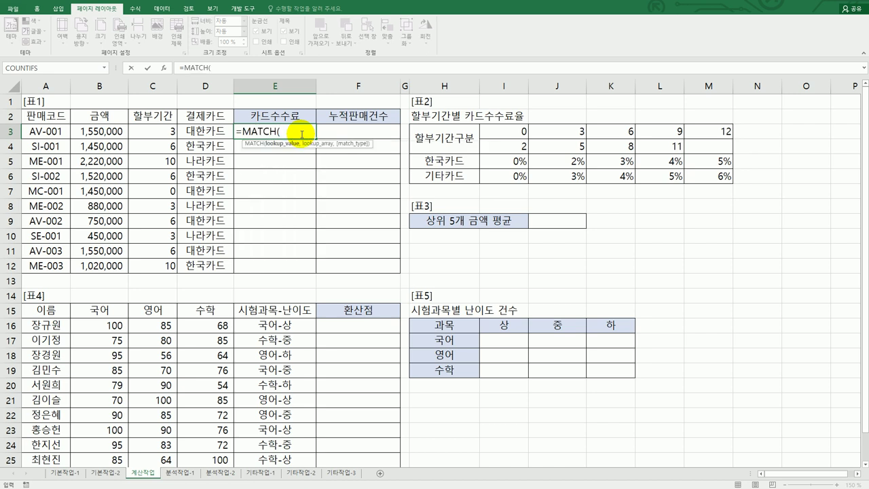
left_click(210, 132)
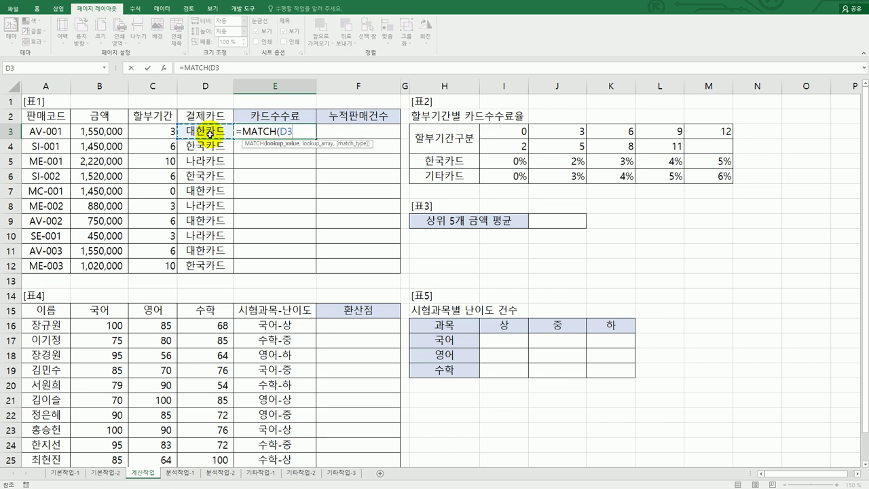
type(",")
left_click_drag(461, 159, 460, 174)
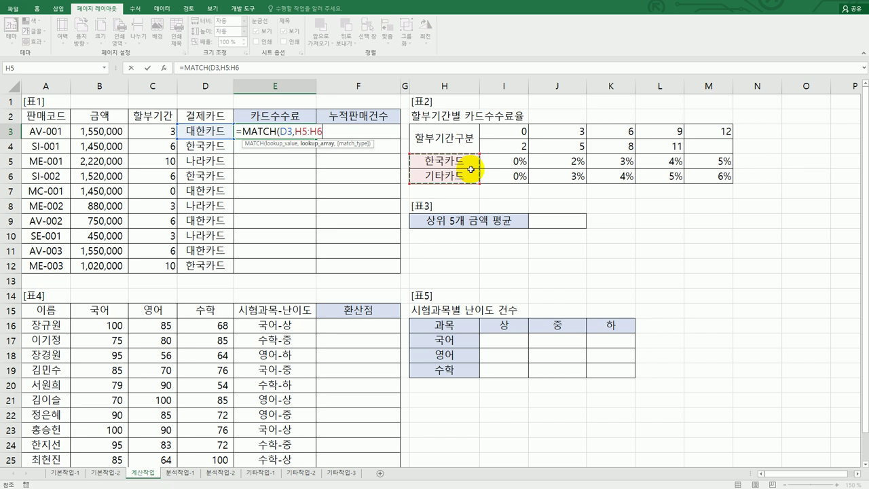
key("F4")
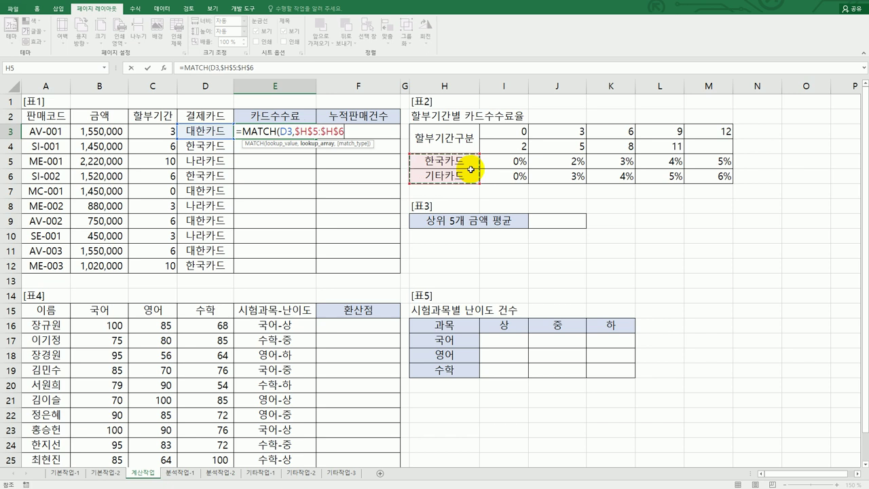
Complete the MATCH formula in E3 with match type -1 and fill it down to E12.
type(",")
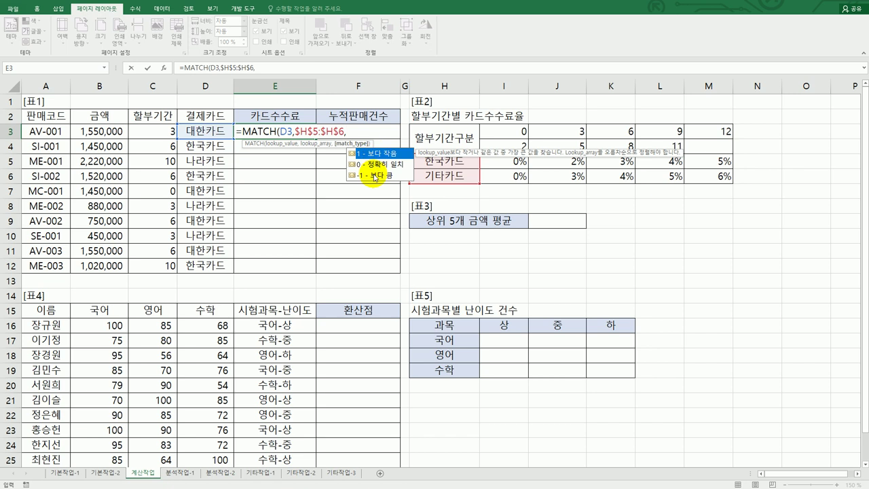
left_click(374, 177)
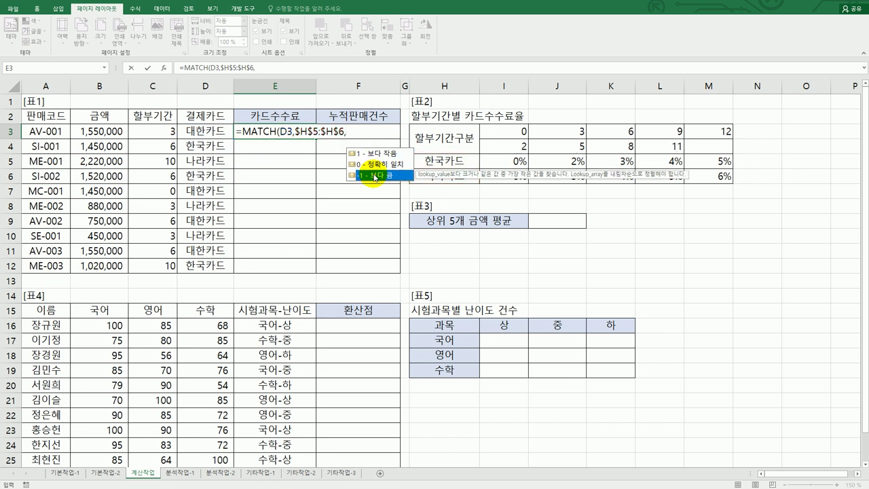
double_click(373, 176)
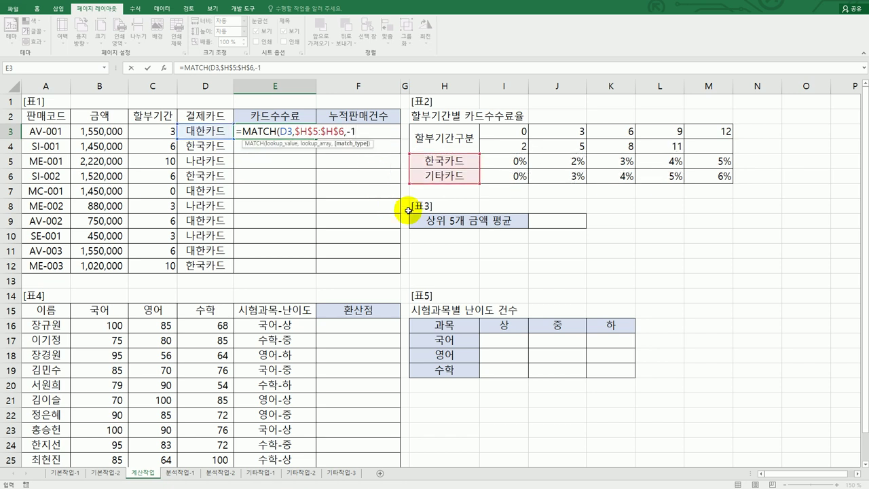
type(")")
key("Return")
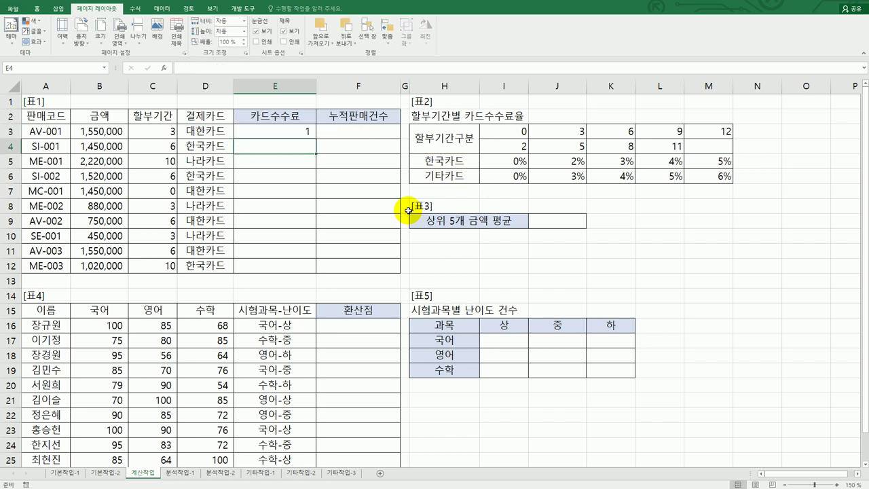
left_click_drag(316, 138, 326, 268)
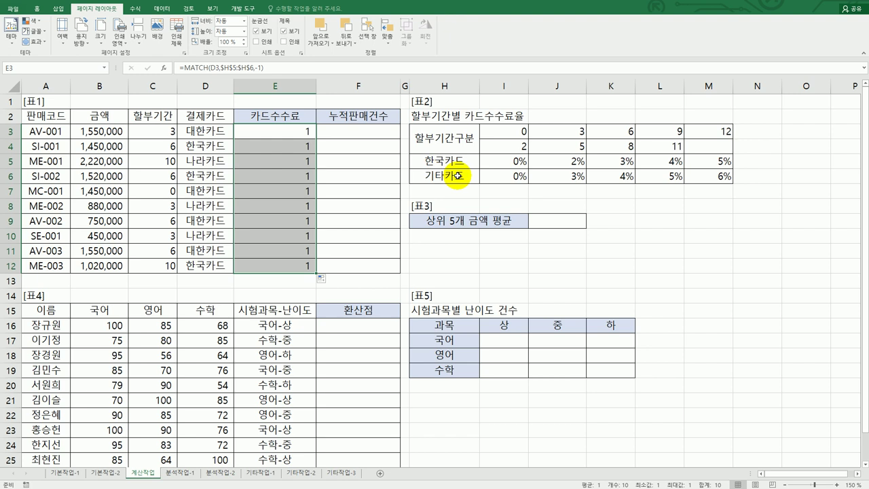
Compare the 결제카드 names in [표1] with the lookup entries 한국카드 and 기타카드 in H5:H6.
left_click(288, 131)
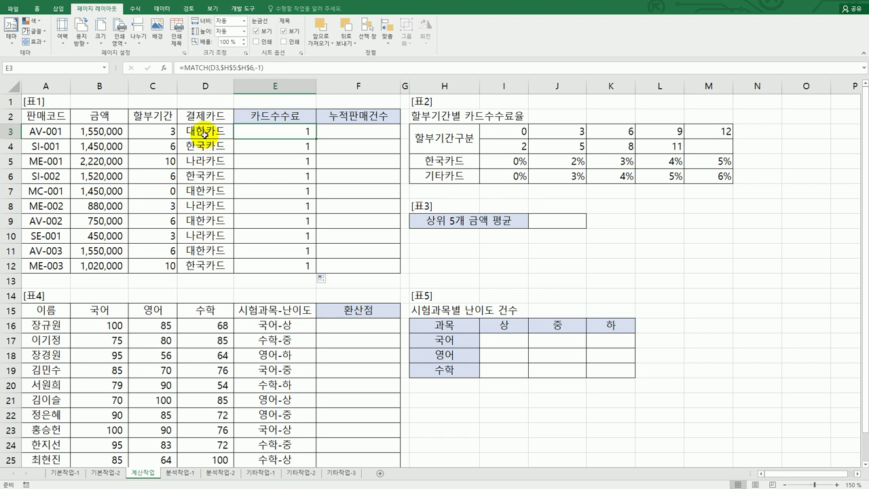
left_click(204, 163)
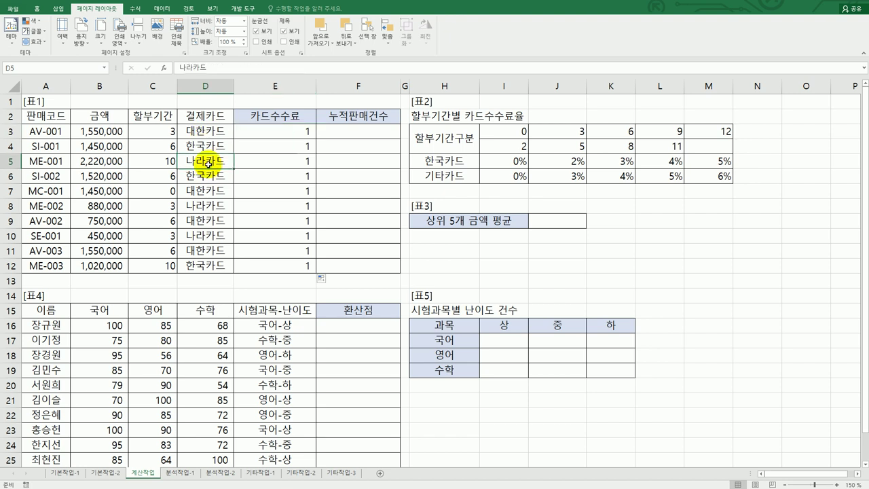
left_click(440, 175)
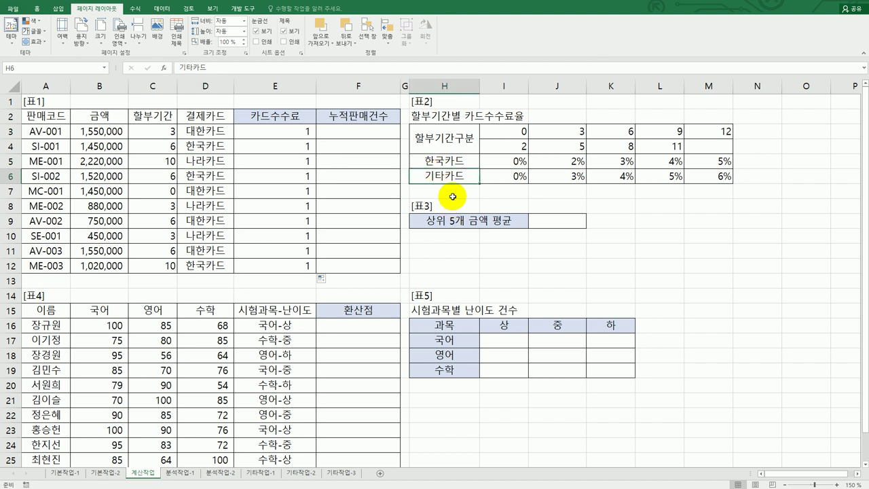
left_click(443, 162)
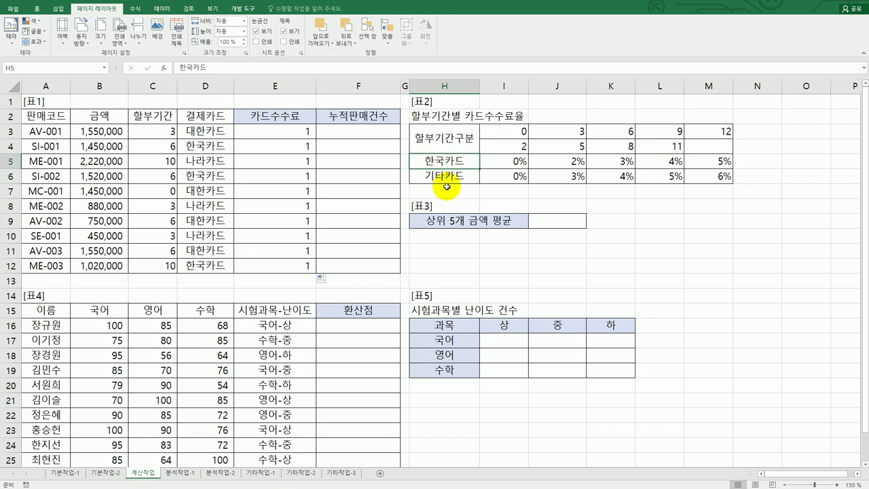
left_click_drag(446, 163, 446, 180)
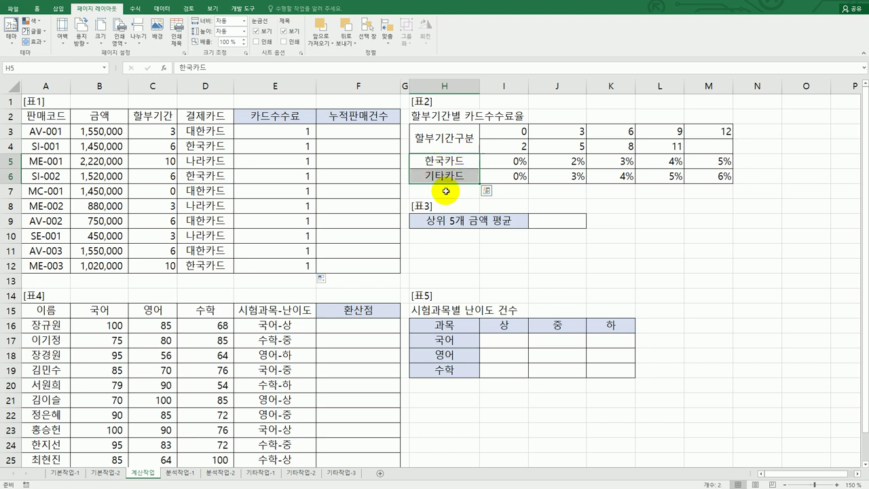
Replace the MATCH lookup range in E3 with the array constant {"한국카드","대한카드"} and fill the formula down to E12.
left_click(284, 129)
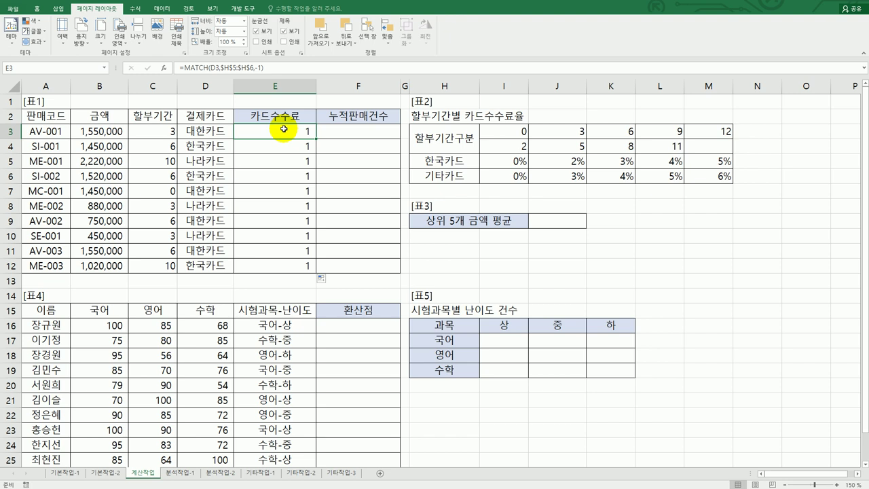
double_click(284, 129)
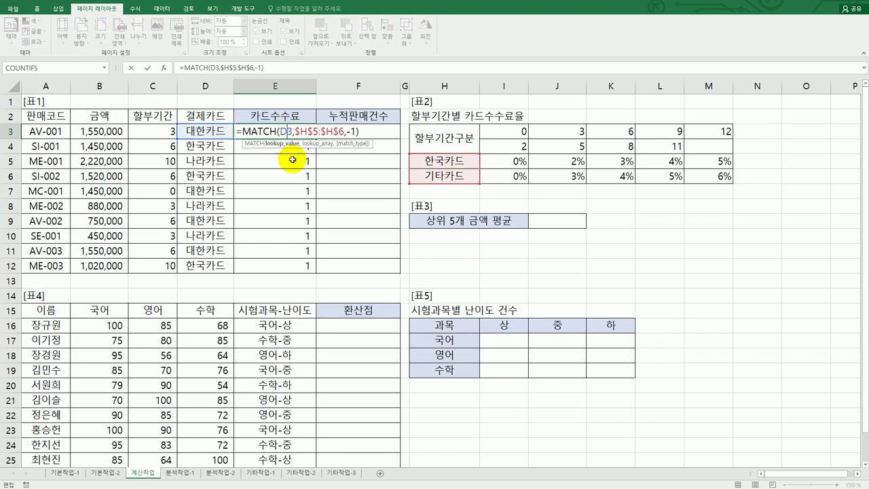
left_click_drag(293, 131, 345, 130)
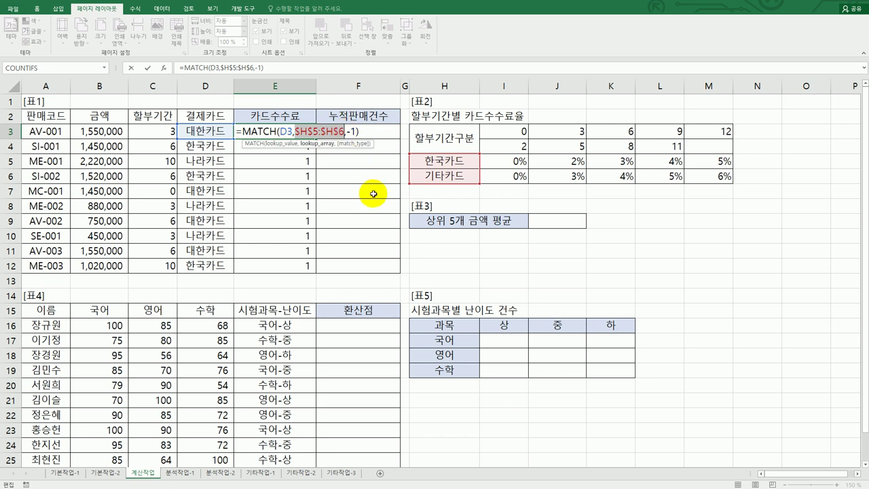
key("Delete")
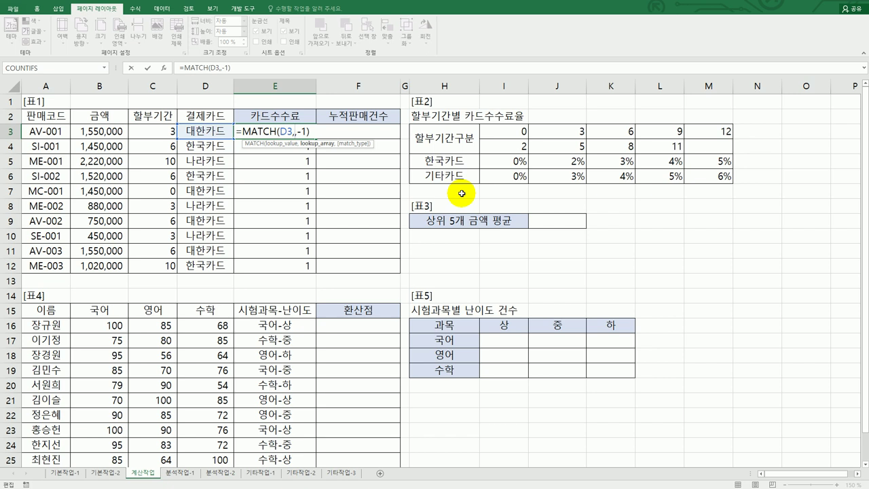
type("{\"한국카드\",\"대한카드\"")
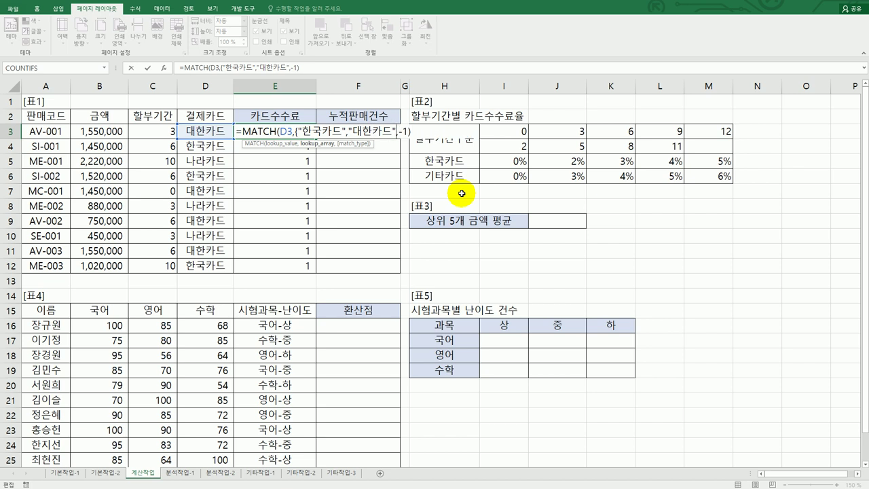
type("}")
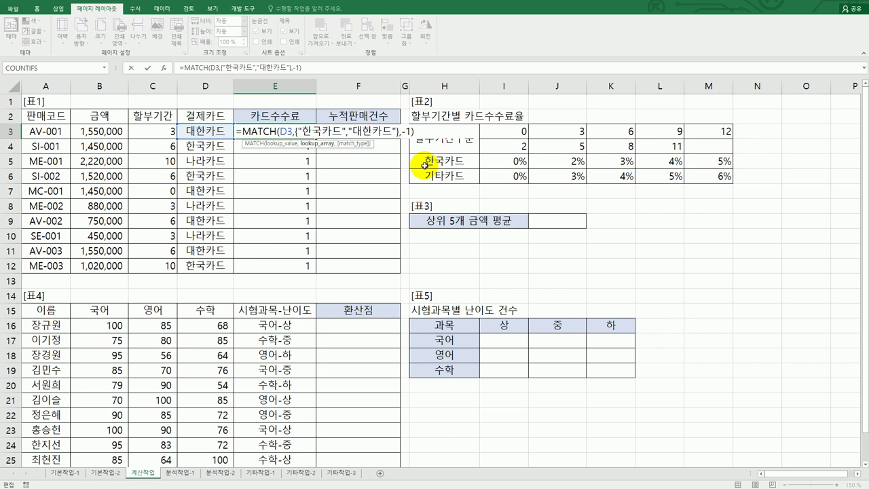
key("Return")
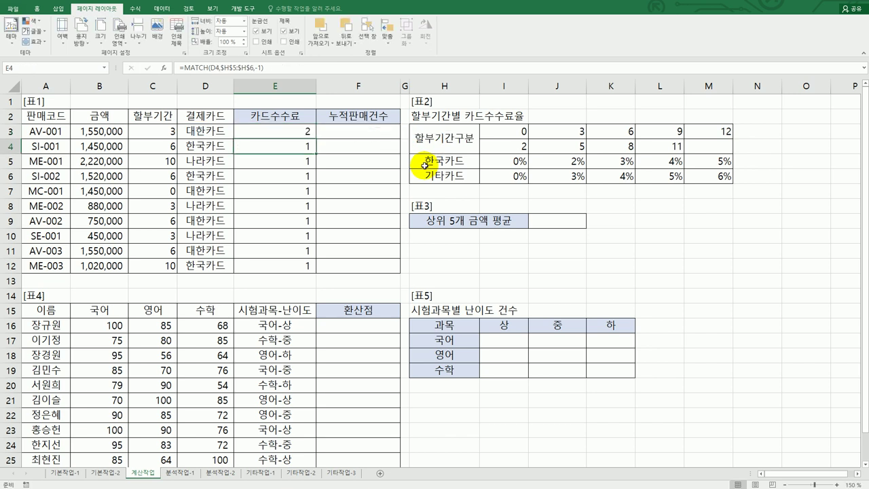
left_click(309, 135)
left_click_drag(316, 138, 316, 270)
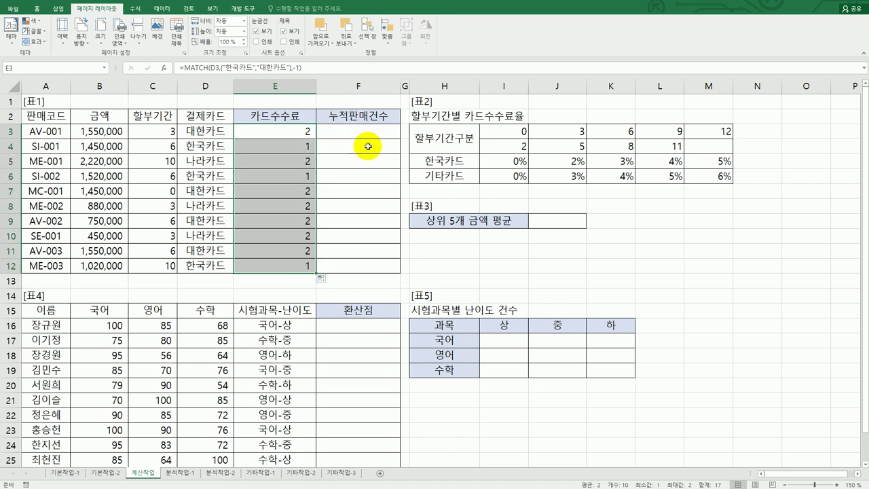
Examine the MATCH formulas in E4 and E5, checking how their card names match against the array constant.
left_click(310, 136)
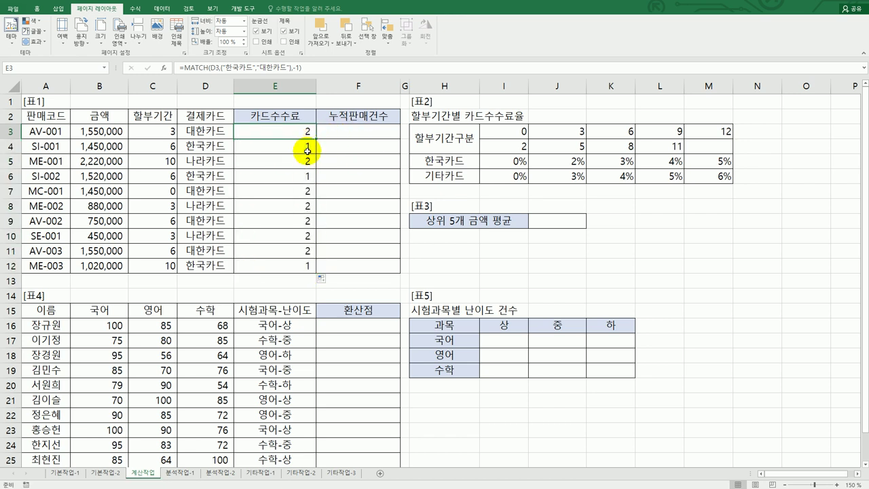
left_click(305, 147)
double_click(304, 147)
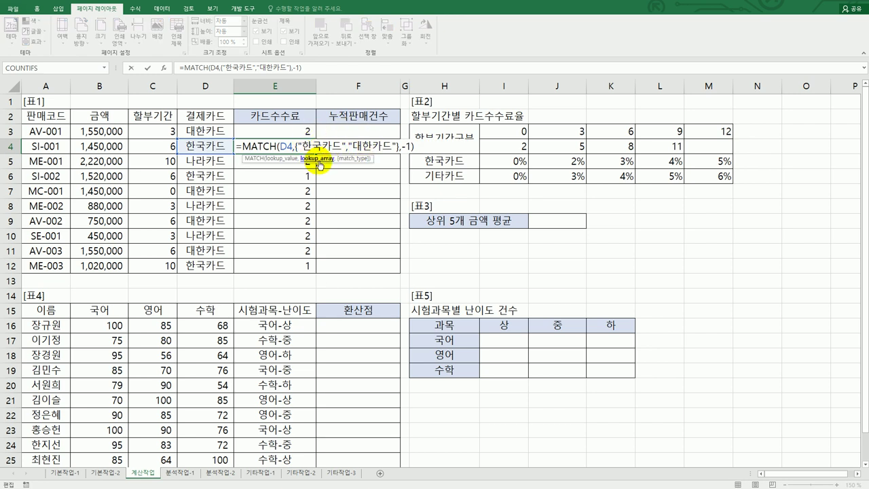
key("Return")
double_click(301, 163)
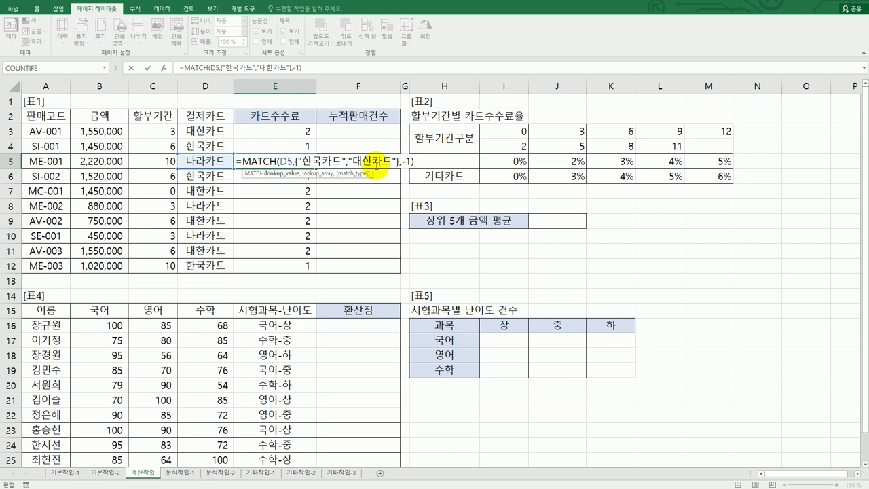
left_click_drag(361, 160, 391, 161)
key("Return")
left_click(305, 165)
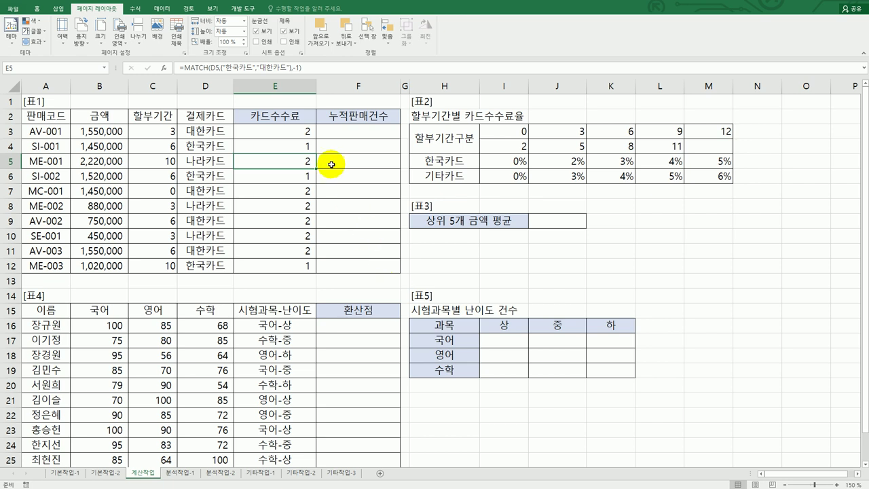
Compare the MATCH results in E3 and E4 with the 한국카드 and 기타카드 rate rows in [표2].
left_click(309, 133)
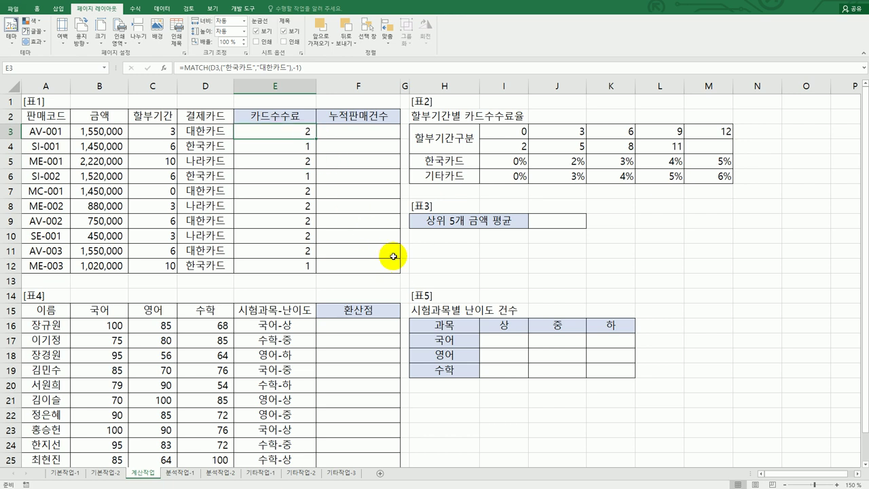
left_click_drag(450, 161, 703, 162)
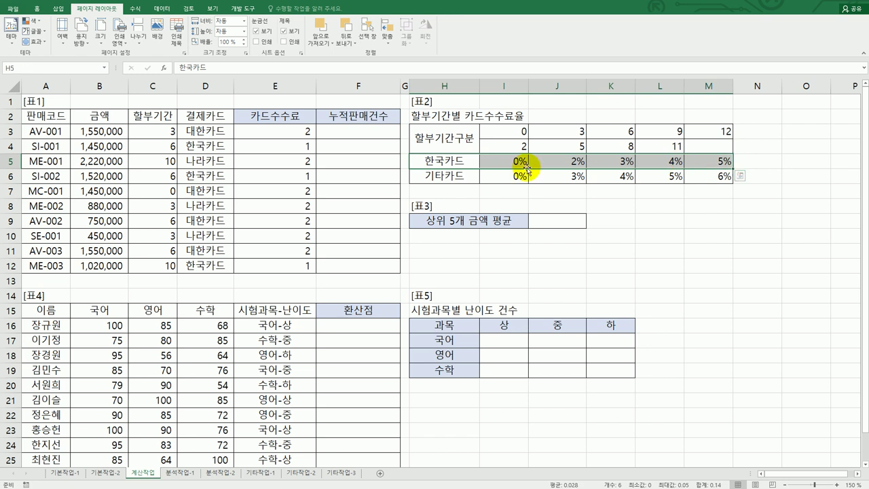
left_click(288, 149)
left_click_drag(445, 161, 701, 165)
left_click(467, 177)
left_click_drag(467, 177, 697, 176)
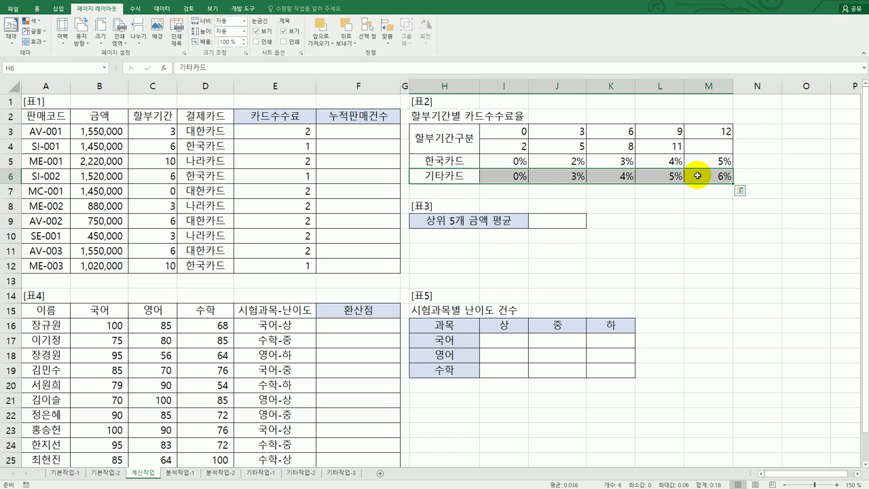
Add +2 to the end of the MATCH formula in E3 and fill it down to E12.
left_click(302, 132)
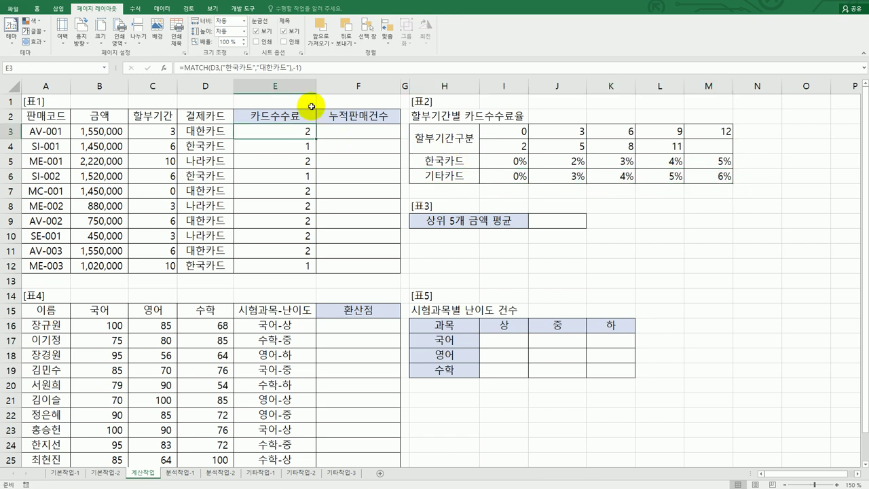
left_click(336, 69)
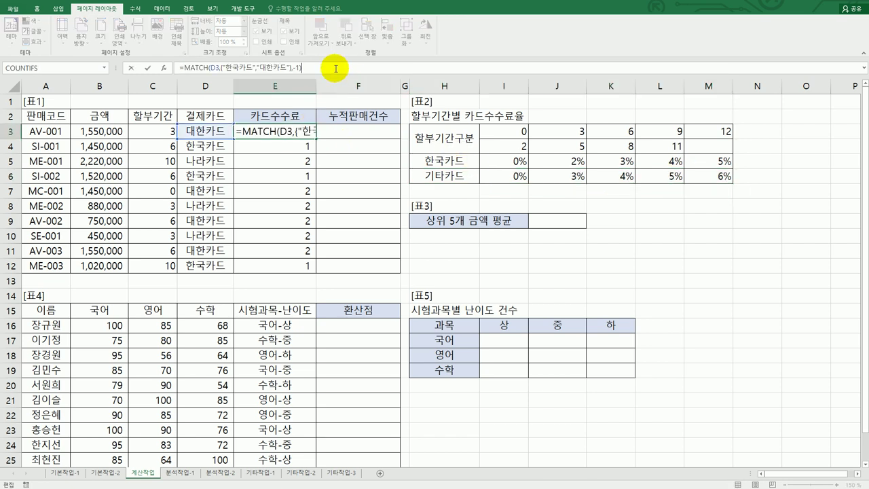
type("+2")
key("Return")
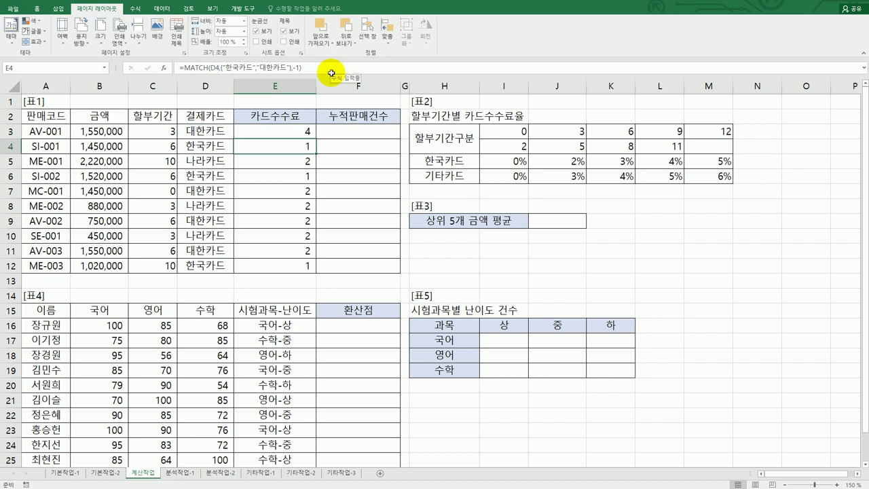
left_click(299, 133)
left_click_drag(315, 139, 305, 275)
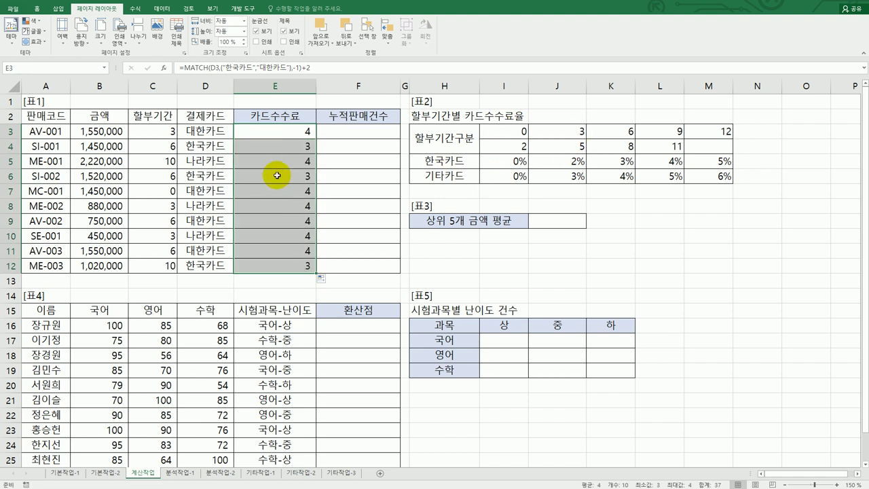
Put HLOOKUP in front of the MATCH expression in E3, with the 할부기간 cell C3 as its lookup value.
left_click(299, 134)
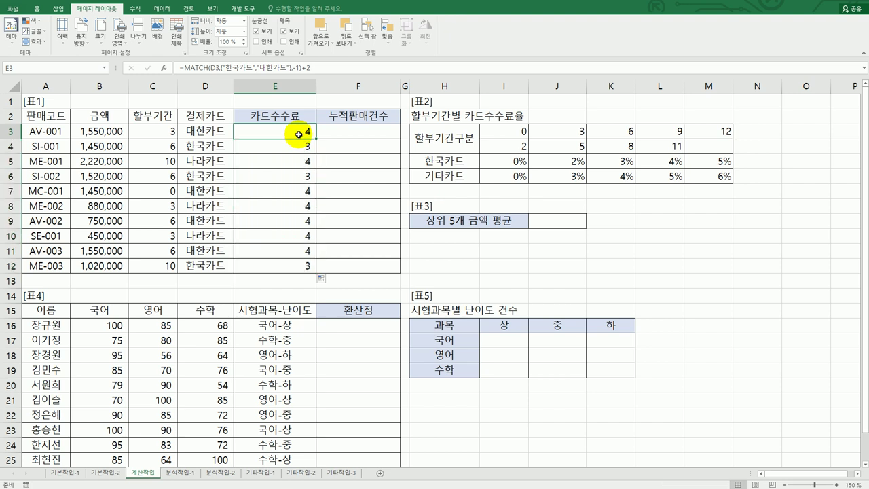
double_click(299, 133)
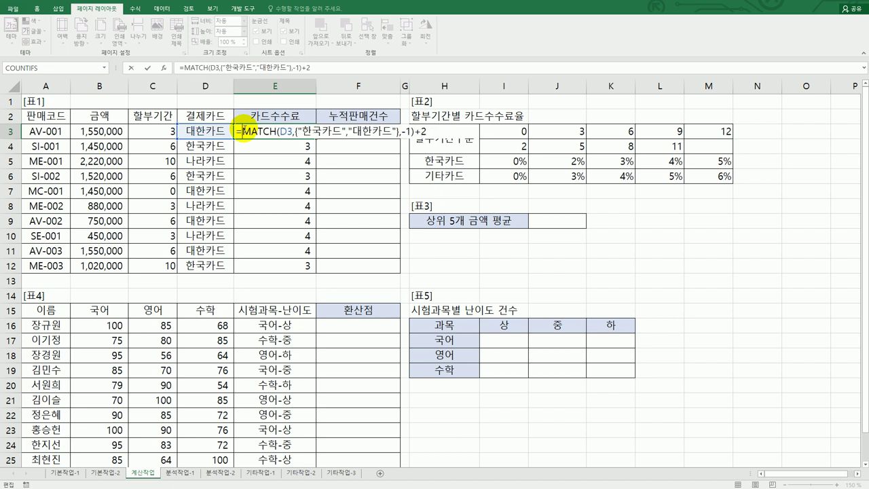
type("HL")
key("Tab")
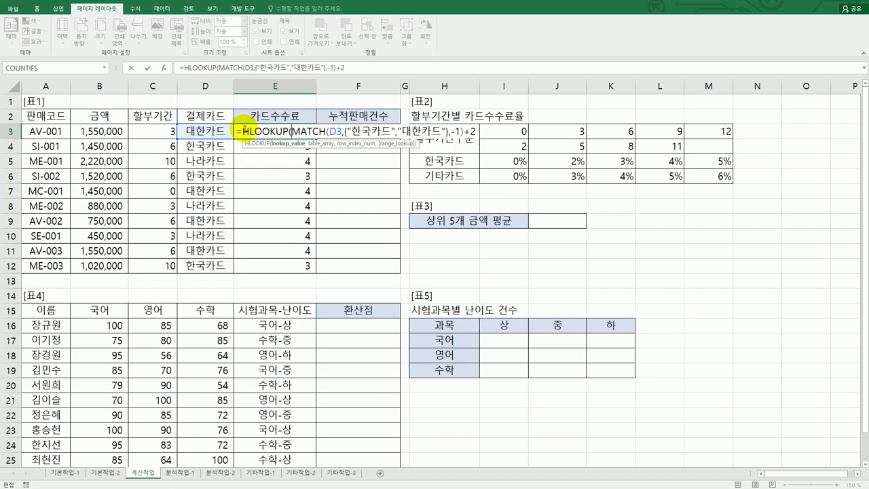
left_click(158, 128)
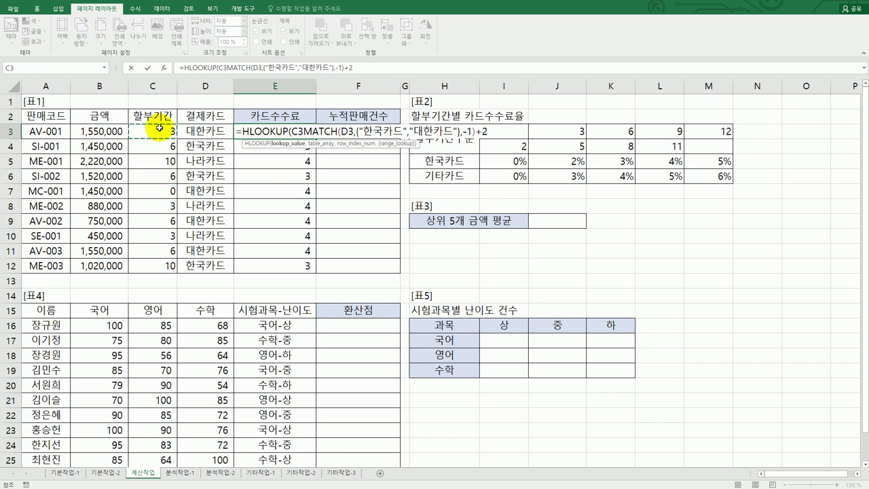
type(",")
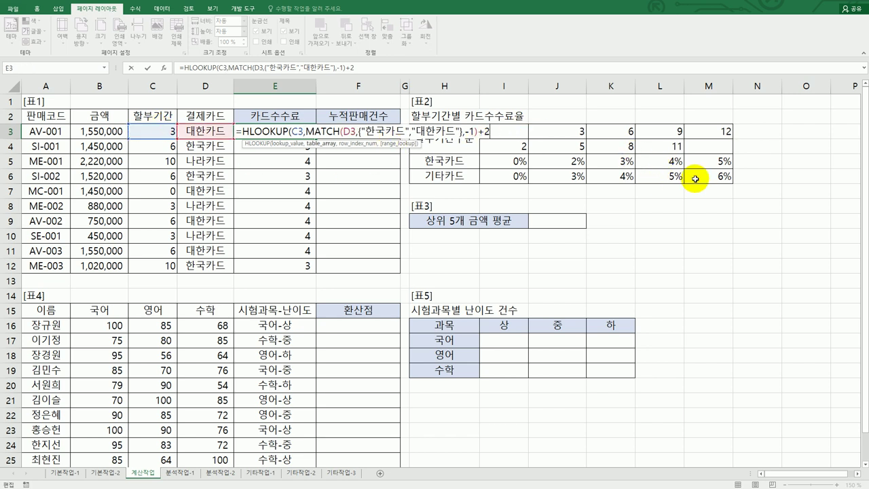
key("F2")
key("Return")
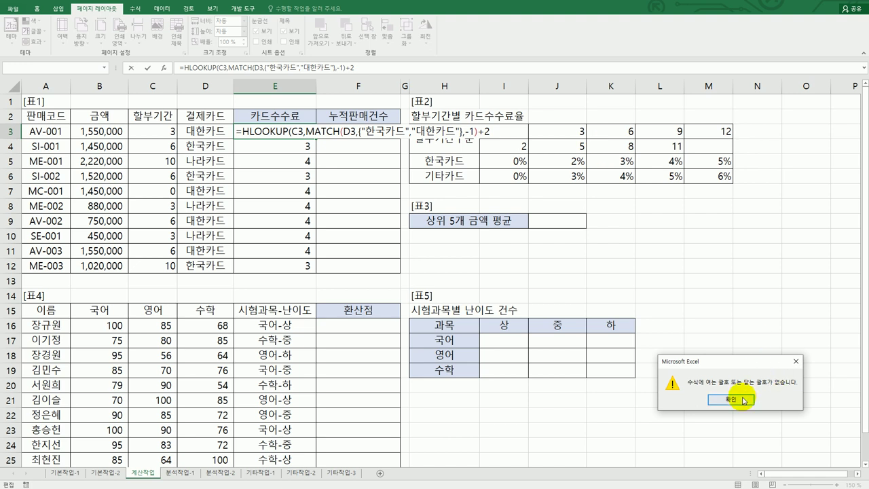
key("Return")
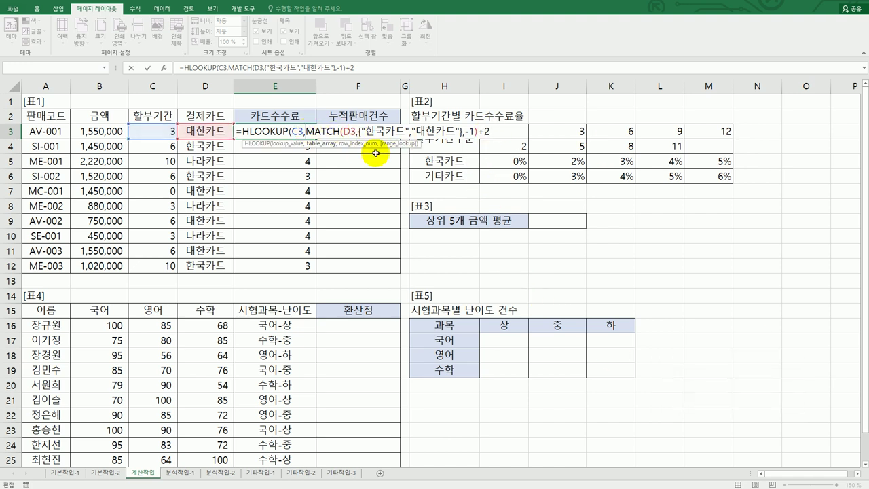
Insert the absolute range $I$3:$M$6 as the HLOOKUP table in E3, close the formula after MATCH(…)+2, and fill it down to E12.
left_click_drag(715, 181, 517, 129)
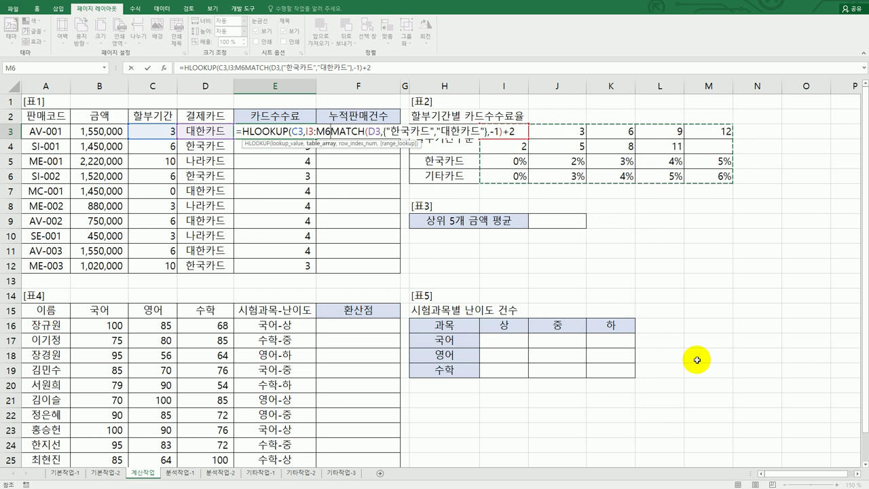
key("F4")
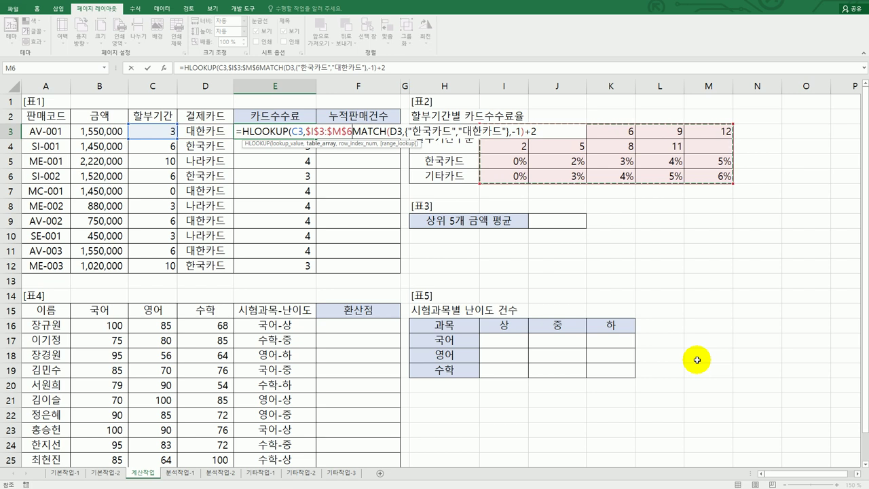
type(",")
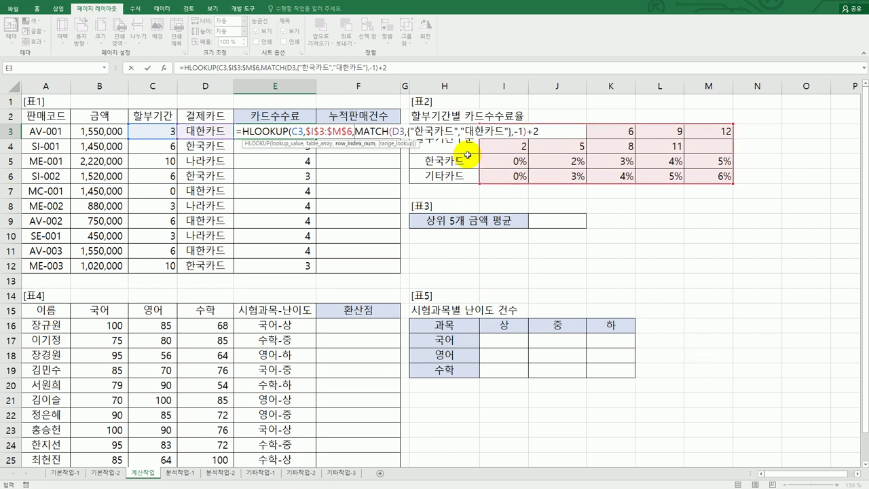
left_click(547, 129)
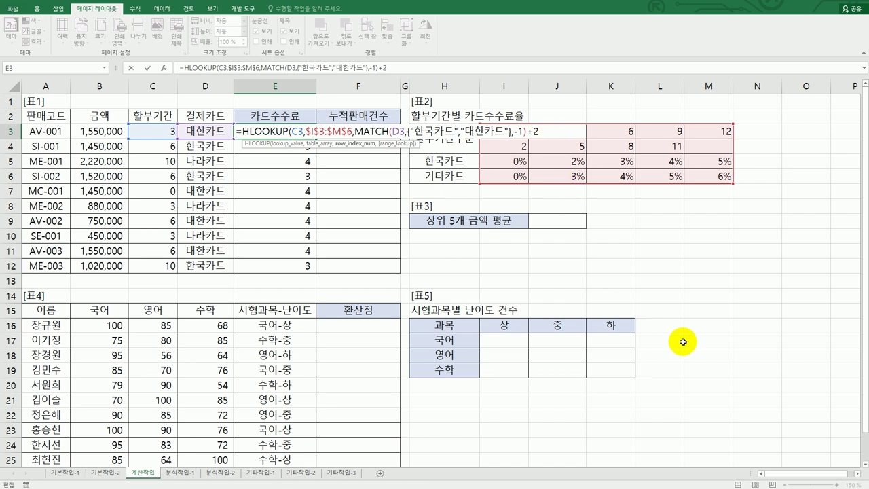
key("Return")
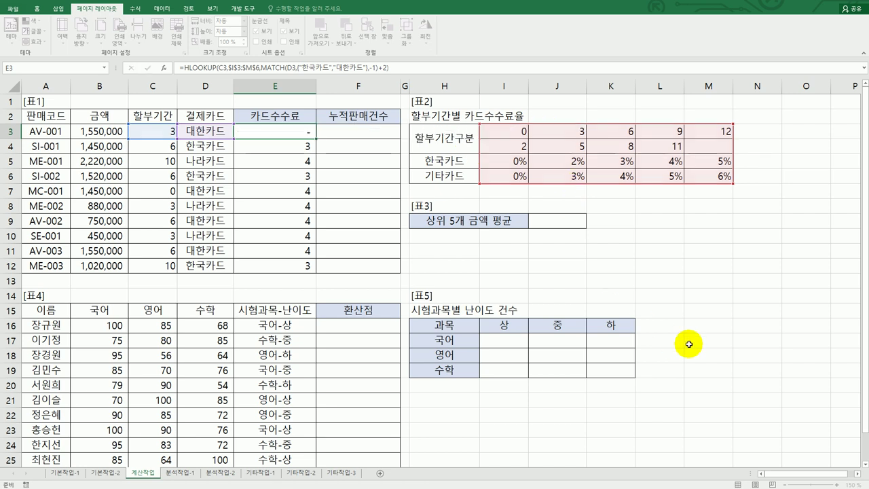
left_click(309, 132)
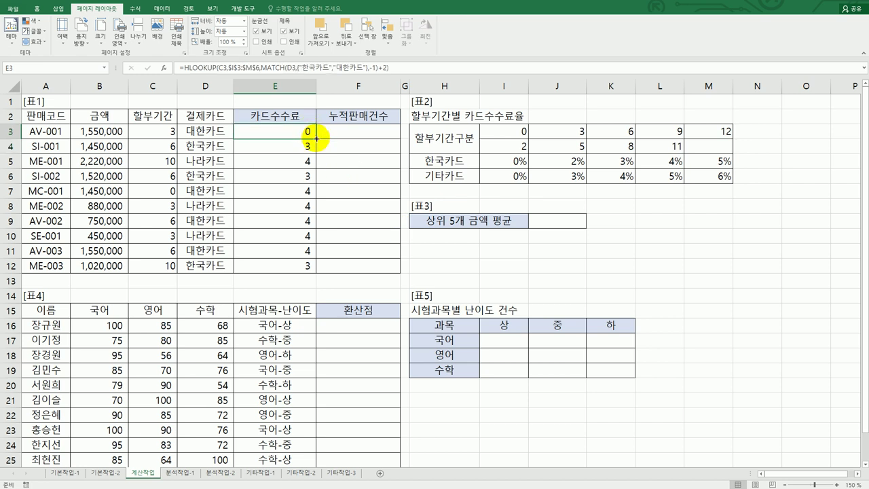
left_click_drag(316, 138, 319, 271)
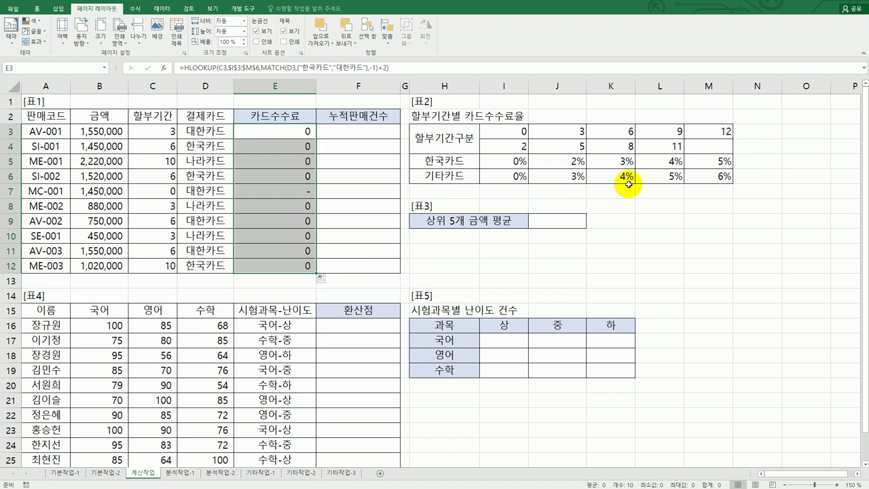
Preview E3:E12 in the General (일반) number format, leaving the cell format settings without applying it.
right_click(292, 149)
left_click(336, 307)
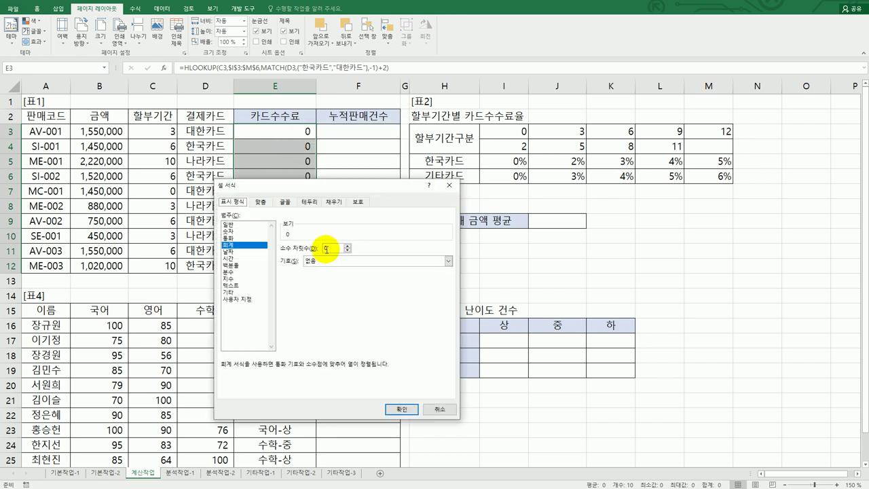
left_click(242, 225)
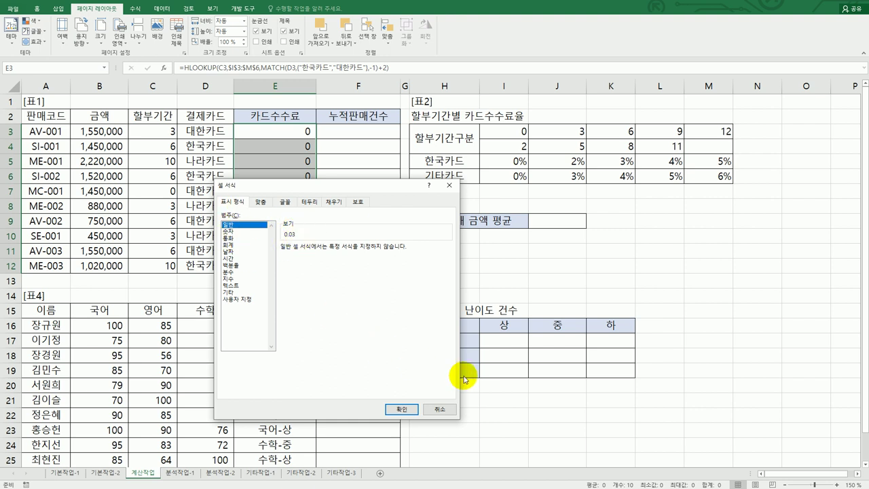
left_click(442, 410)
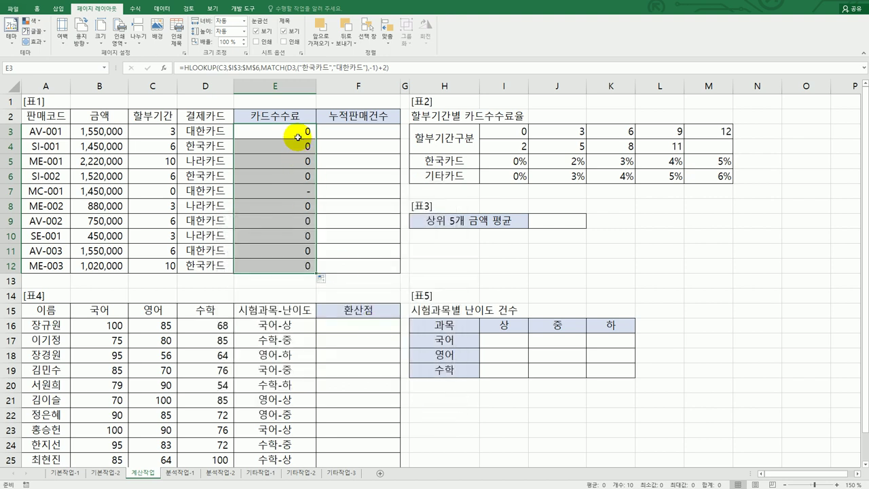
Multiply the HLOOKUP formula in E3 by the 금액 cell B3 and fill it down to E12.
left_click(297, 137)
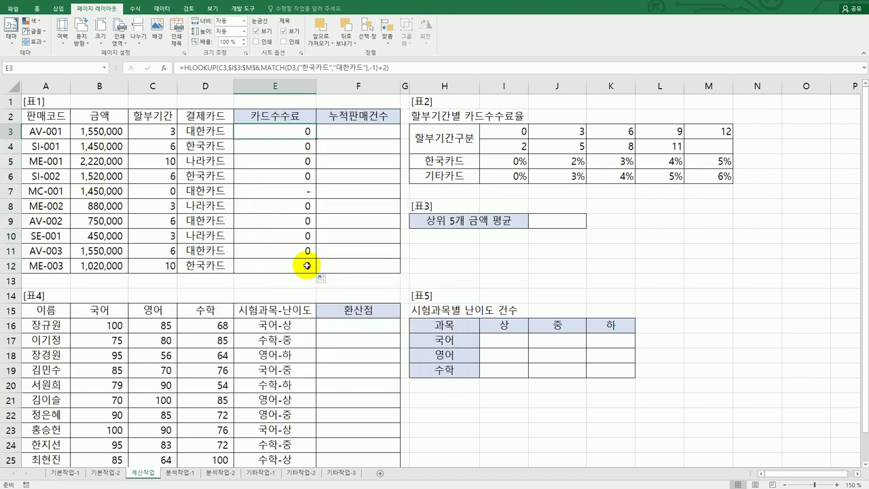
left_click(419, 70)
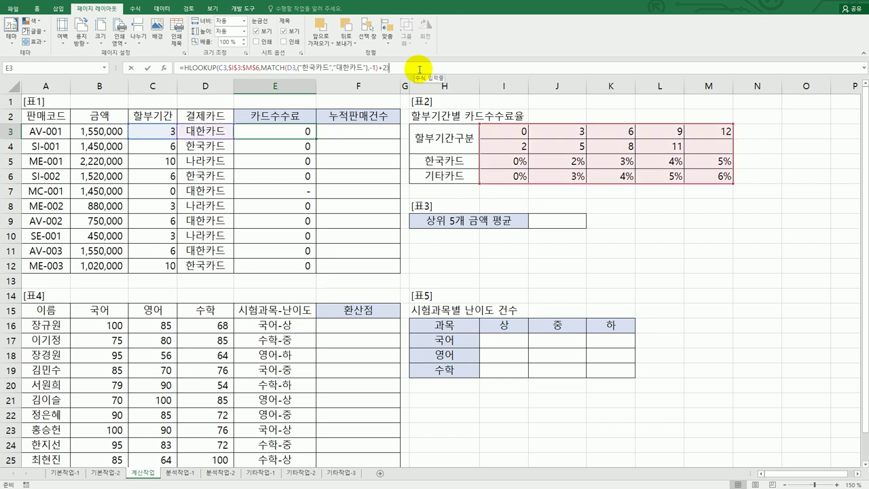
type("*")
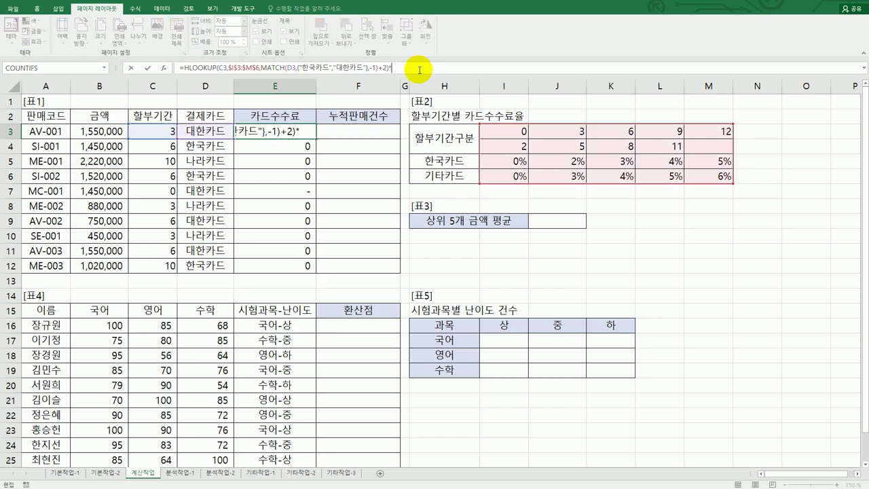
left_click(105, 130)
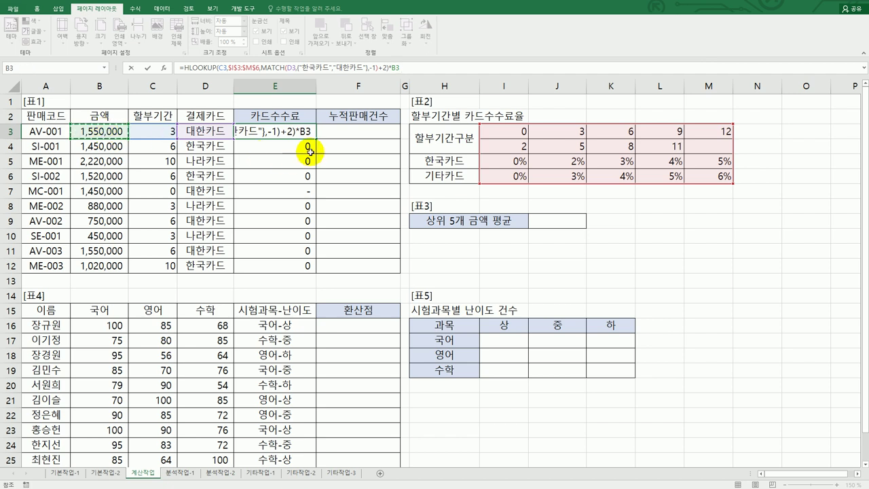
key("ctrl+Return")
left_click_drag(316, 138, 307, 279)
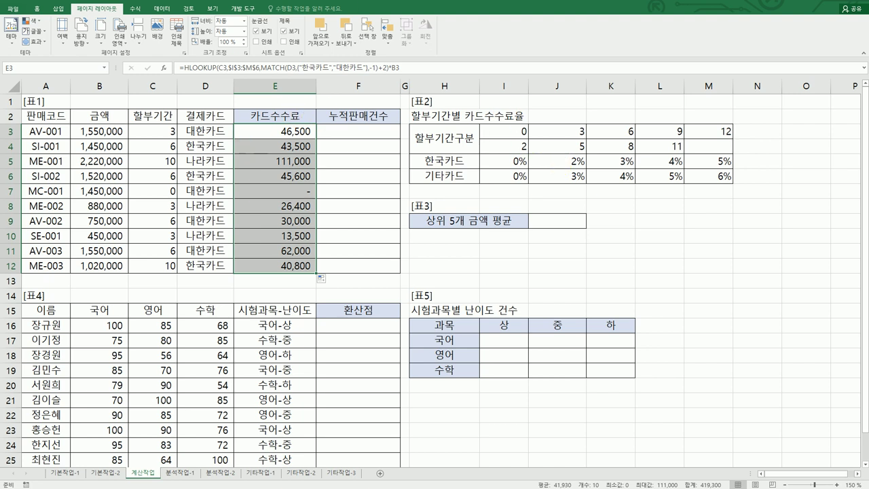
Check the exam task for 누적판매건수, then count the 판매코드 entries starting with A in F3 with =COUNTIF(A3:A12,"A*").
key("alt+Tab")
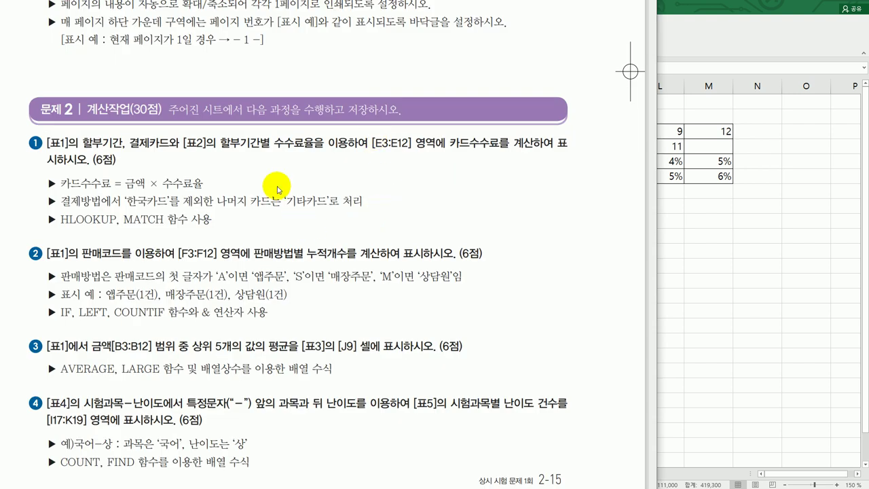
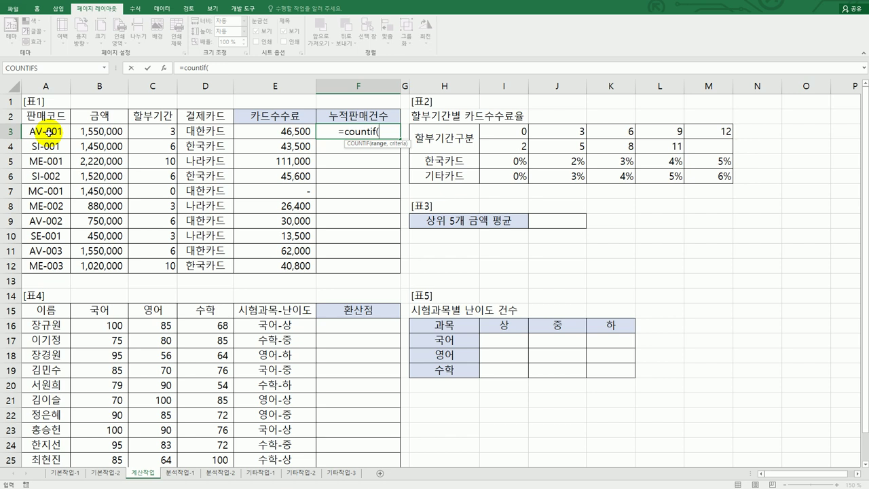
left_click_drag(49, 131, 52, 267)
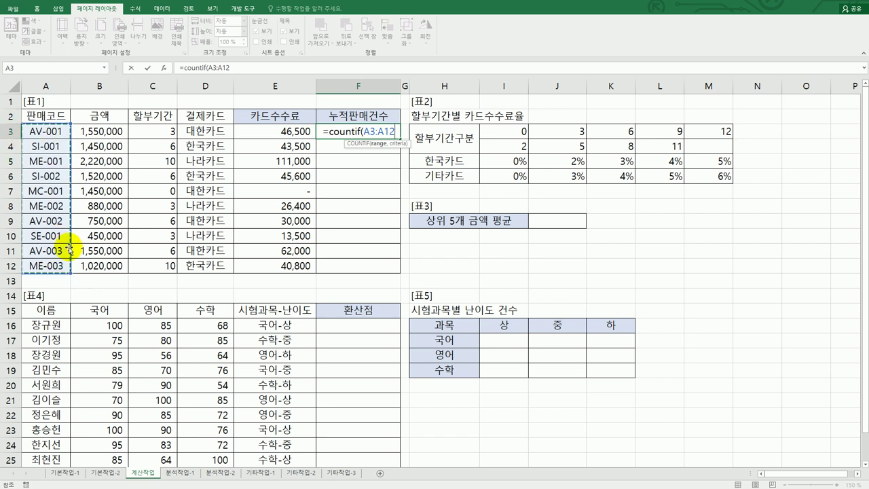
type(",")
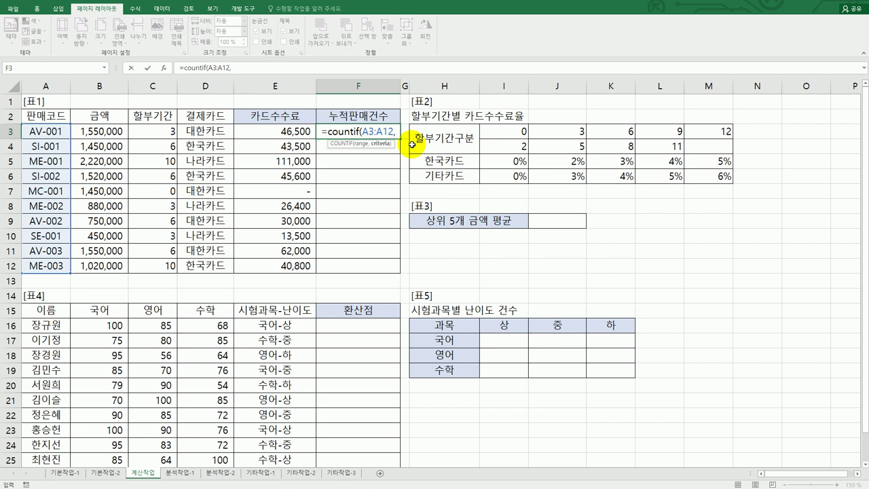
type("\"")
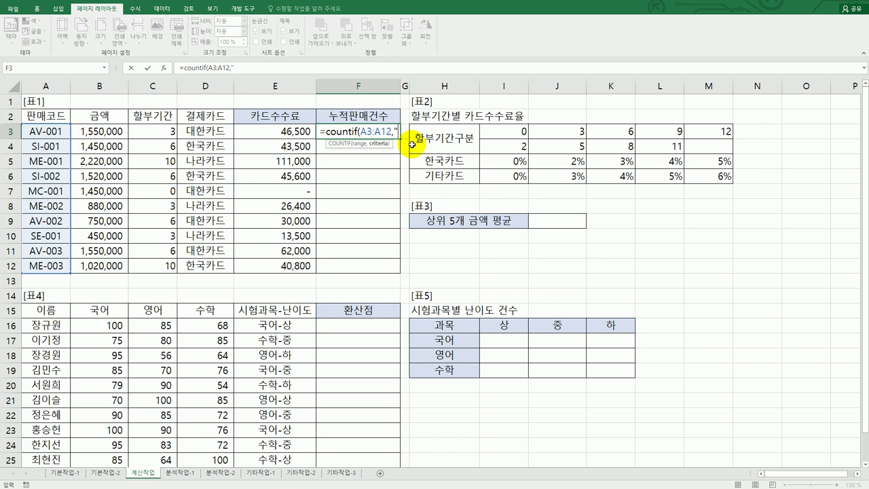
type("A\"&")
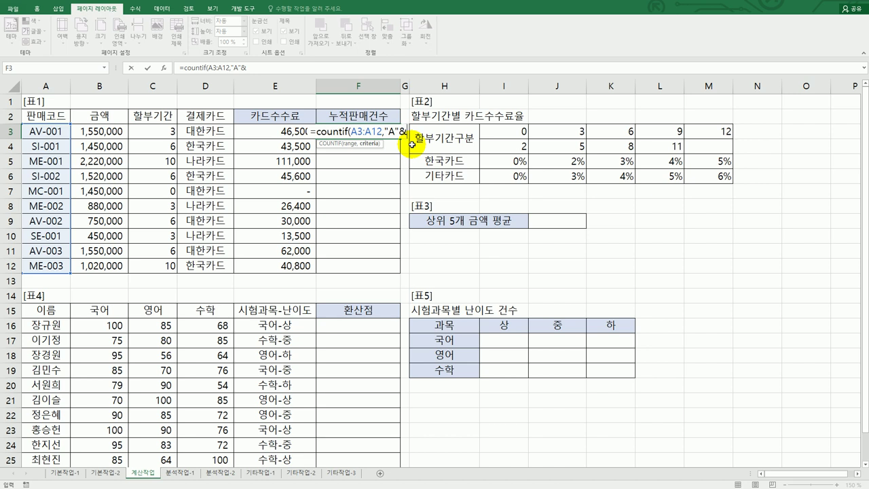
key("BackSpace")
key("BackSpace")
type("*\")")
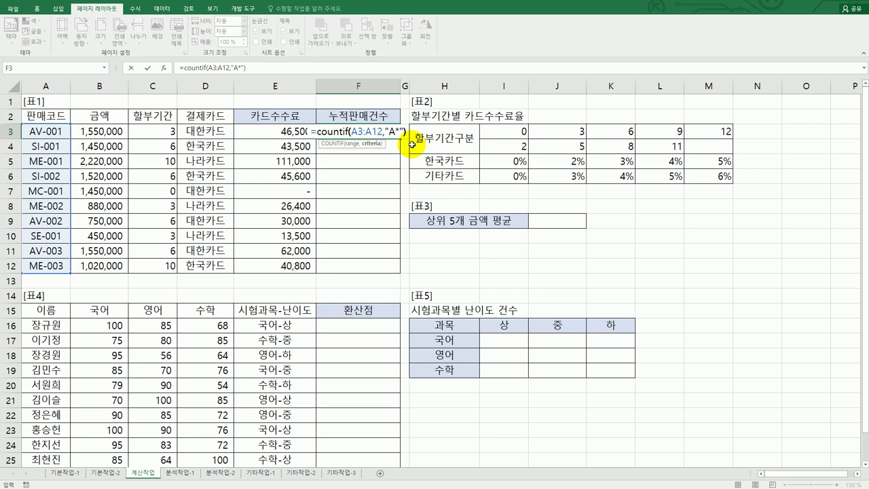
key("Return")
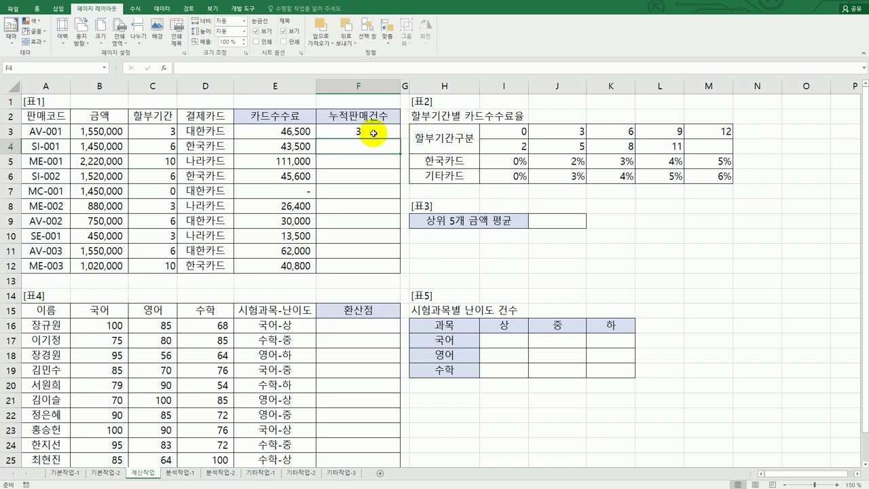
Make the COUNTIF range in F3 absolute as $A$3:$A$12 and fill the formula down to F12.
left_click(374, 130)
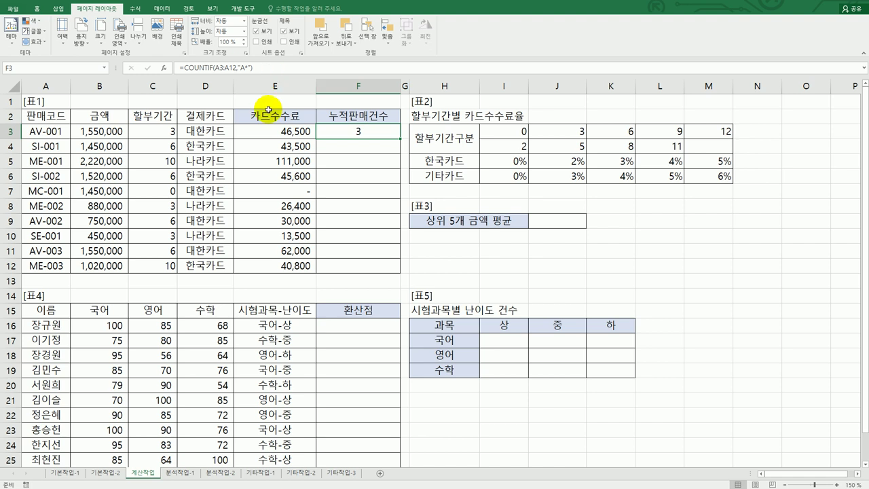
double_click(390, 130)
left_click_drag(355, 131, 387, 131)
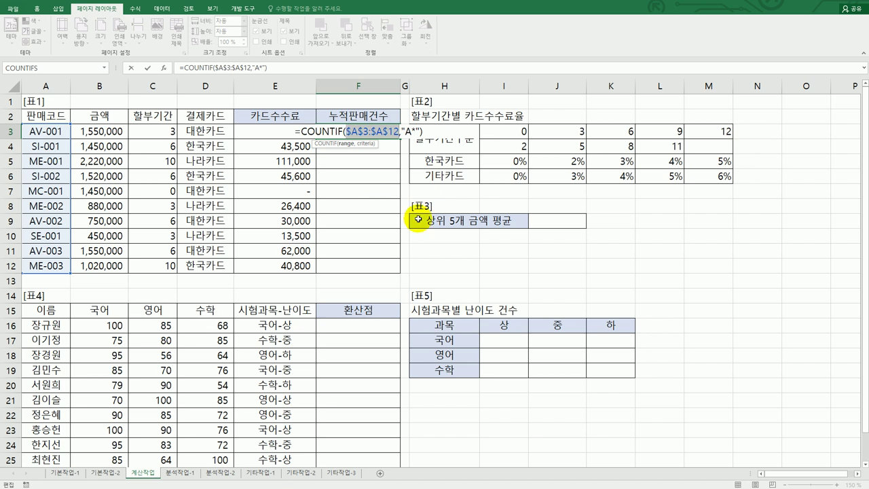
key("Return")
left_click(388, 130)
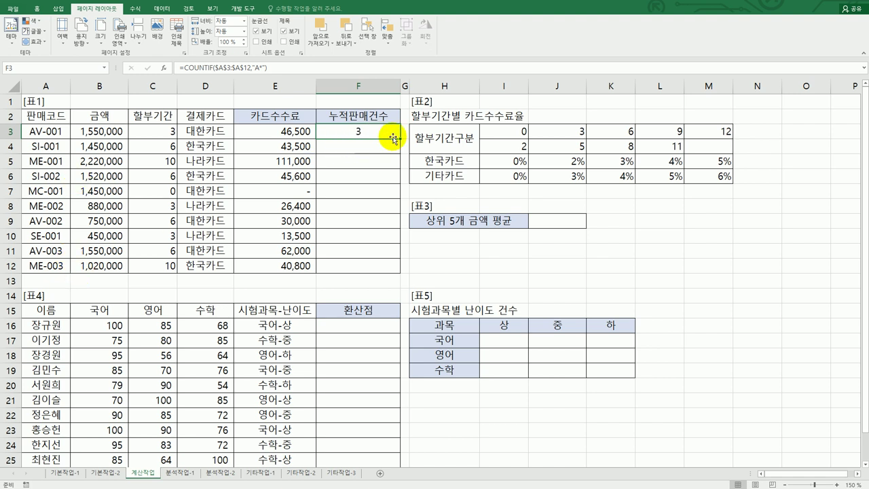
left_click_drag(399, 139, 401, 273)
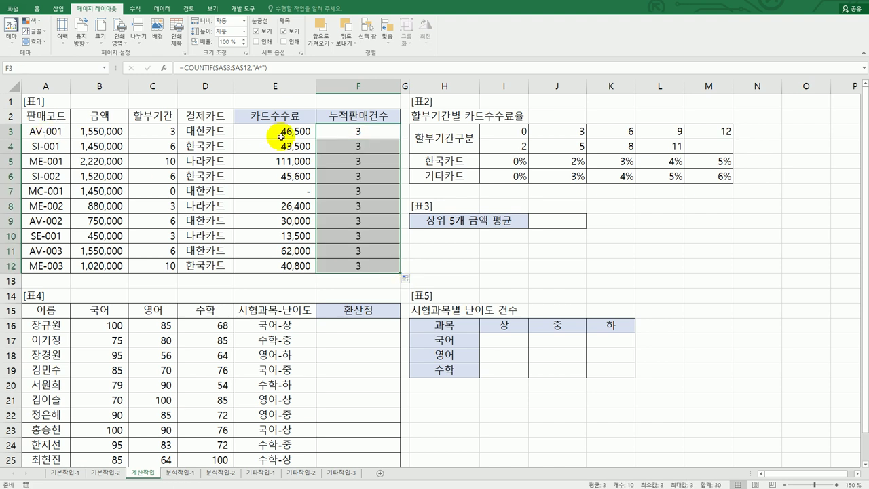
Clear the filled COUNTIF formulas from F4:F12, keeping the one in F3.
left_click(384, 134)
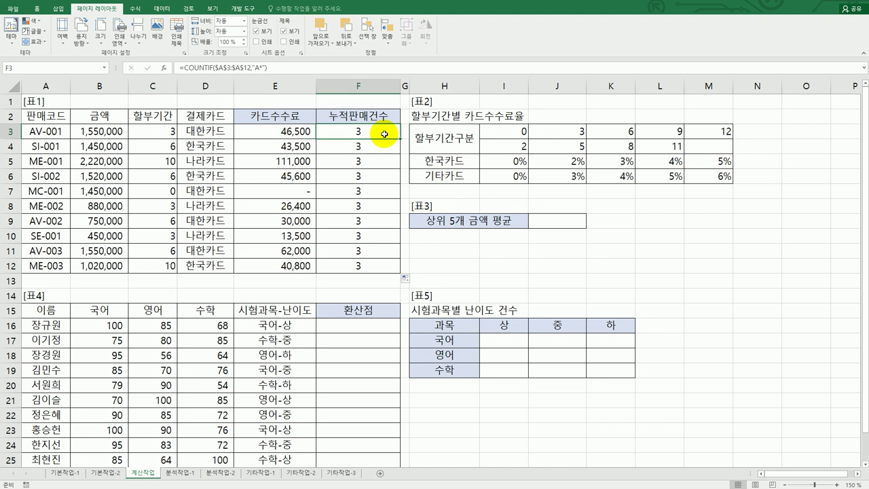
left_click_drag(381, 146, 379, 266)
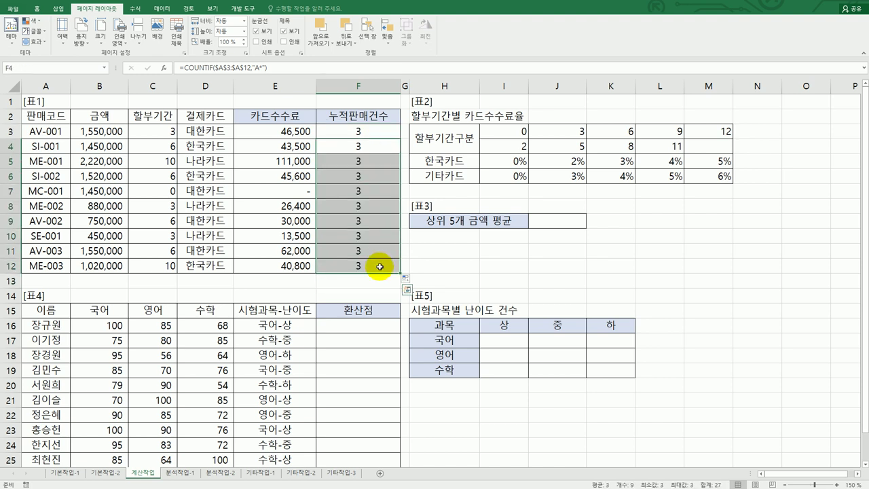
key("Delete")
Change the COUNTIF range in F3 to the expanding range $A$3:A3 and fill the formula down to F12.
left_click(377, 134)
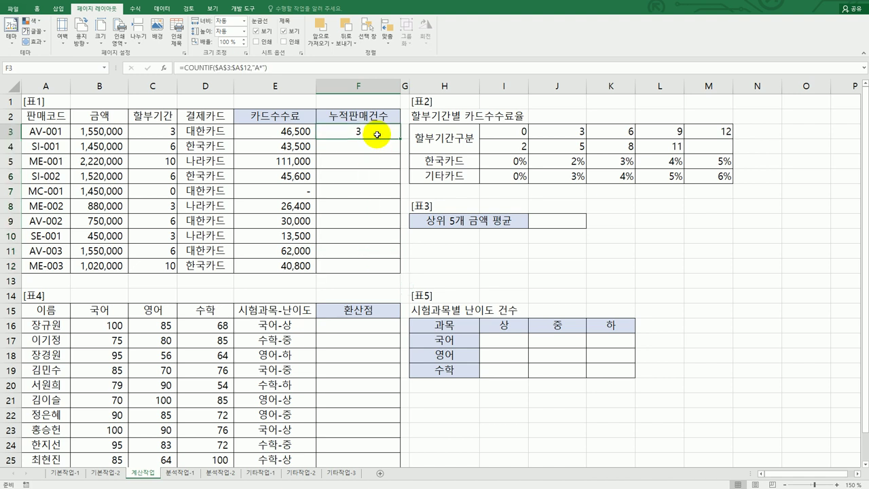
double_click(377, 134)
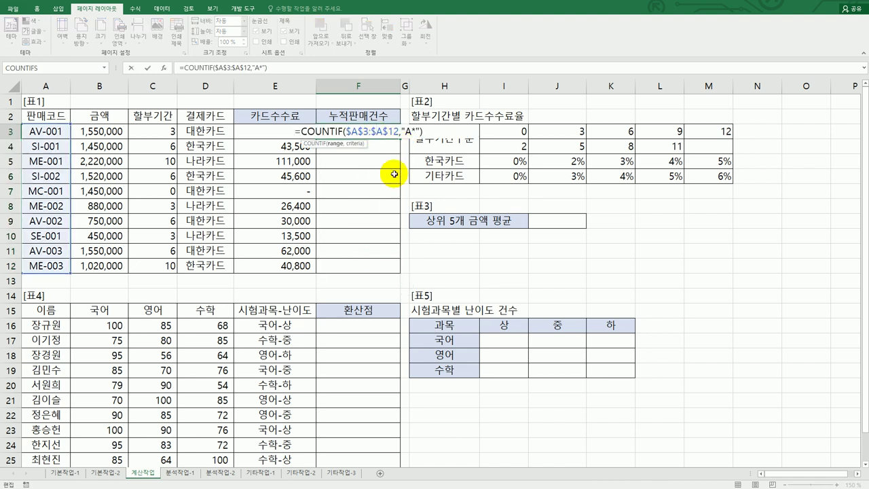
left_click_drag(372, 130, 399, 130)
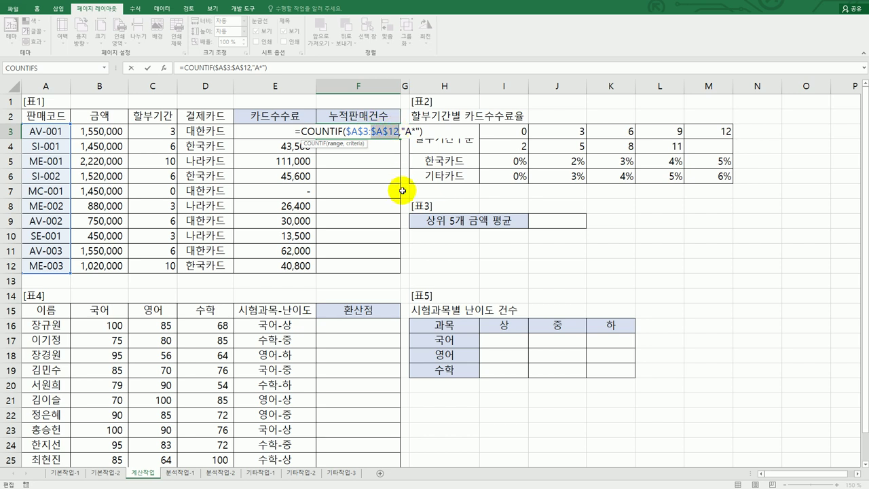
key("BackSpace")
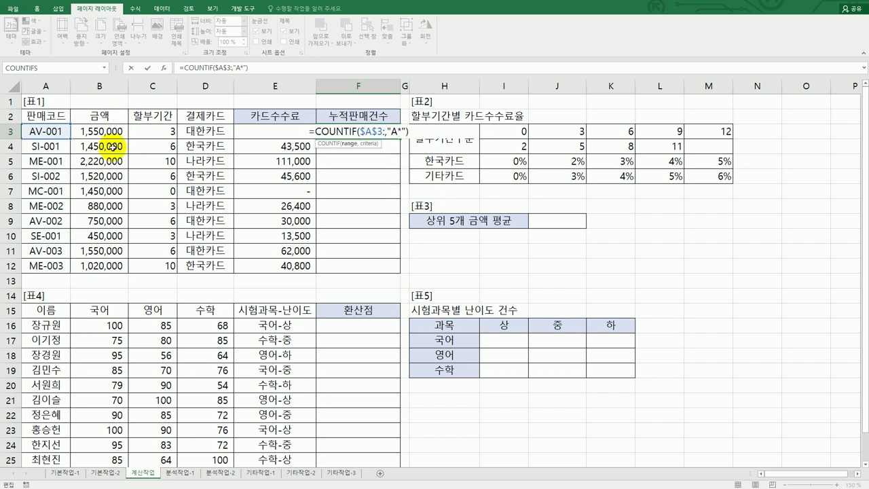
left_click(33, 133)
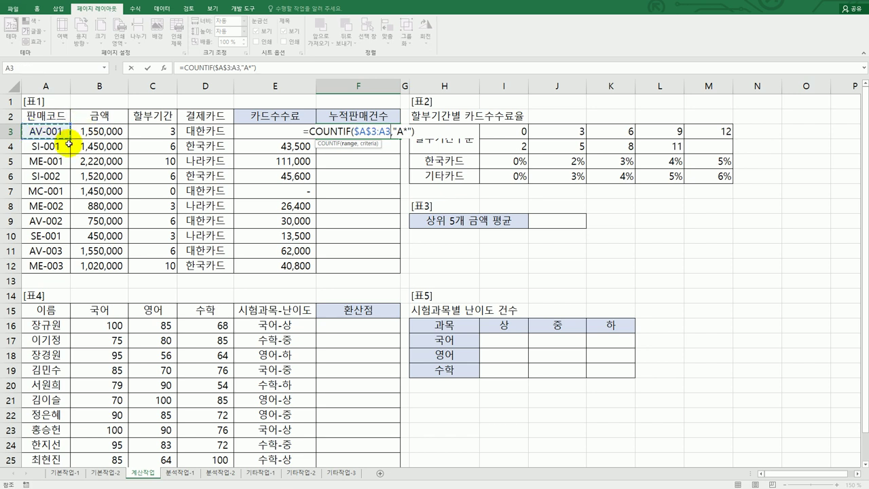
key("Return")
left_click(387, 132)
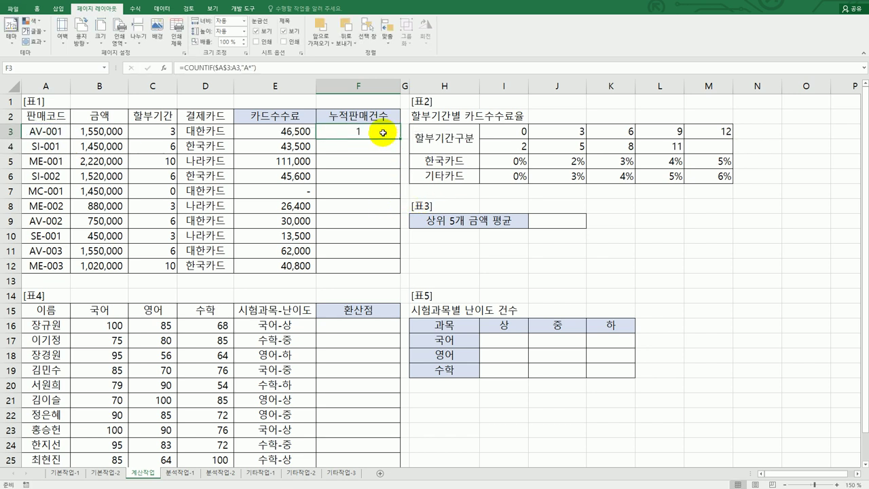
left_click_drag(400, 139, 392, 267)
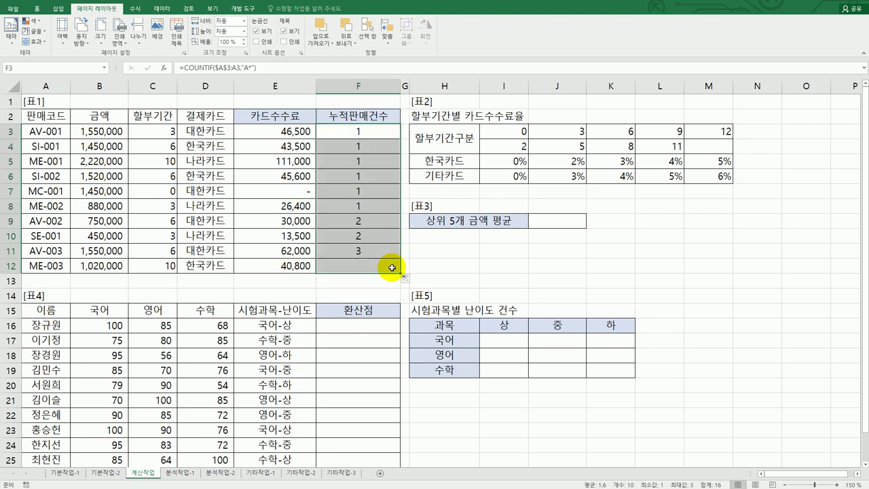
Compare the cumulative counts in F3:F12 with their 판매코드 rows and review the $A$3:A3 range in F3's formula.
left_click_drag(365, 142, 58, 205)
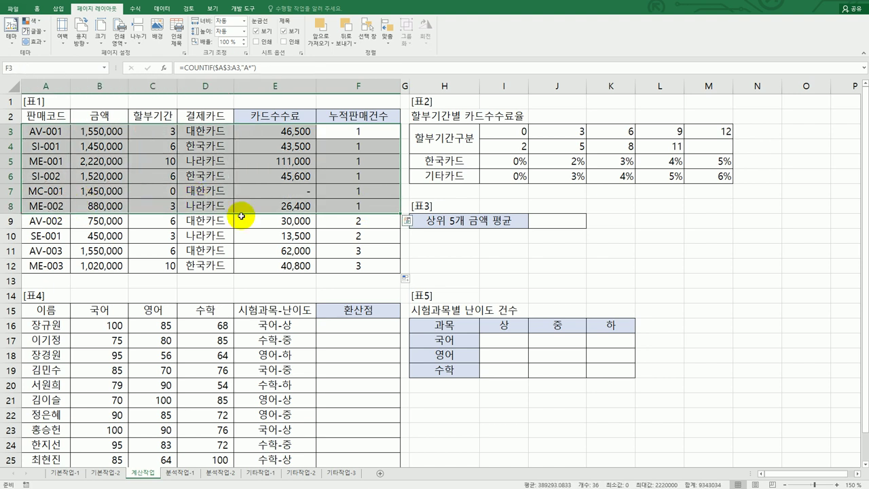
left_click_drag(344, 221, 40, 232)
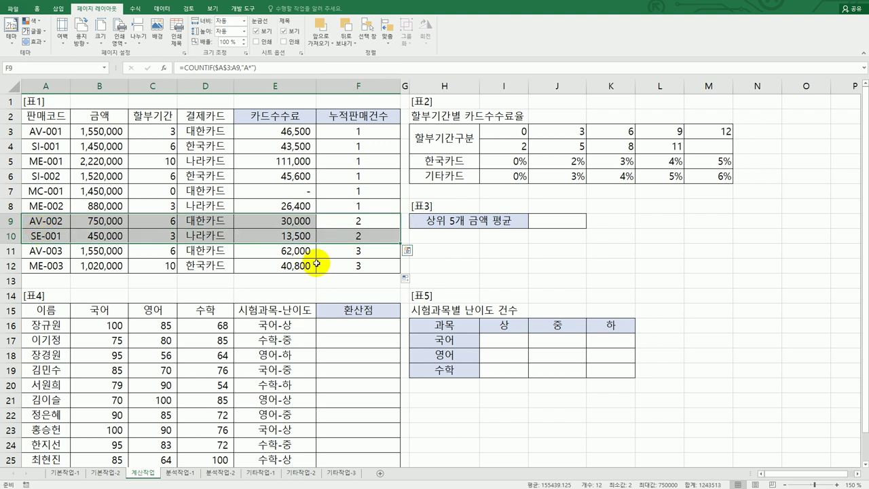
left_click_drag(343, 250, 50, 247)
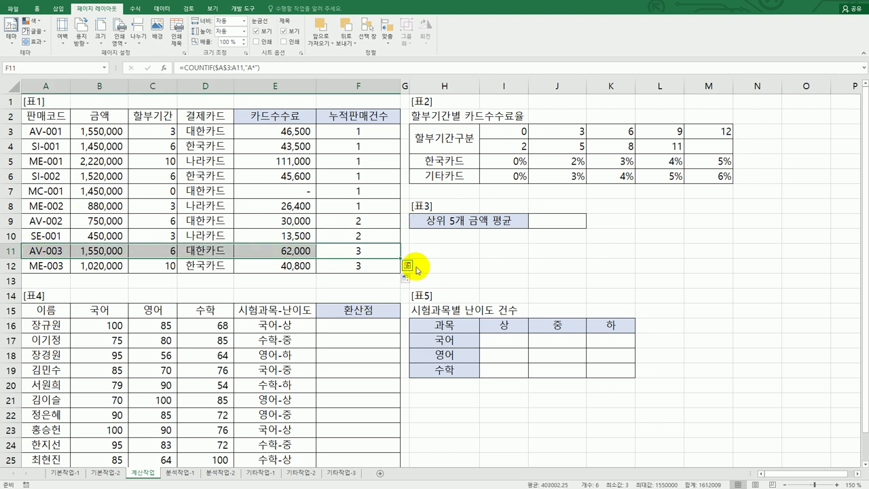
left_click(363, 250)
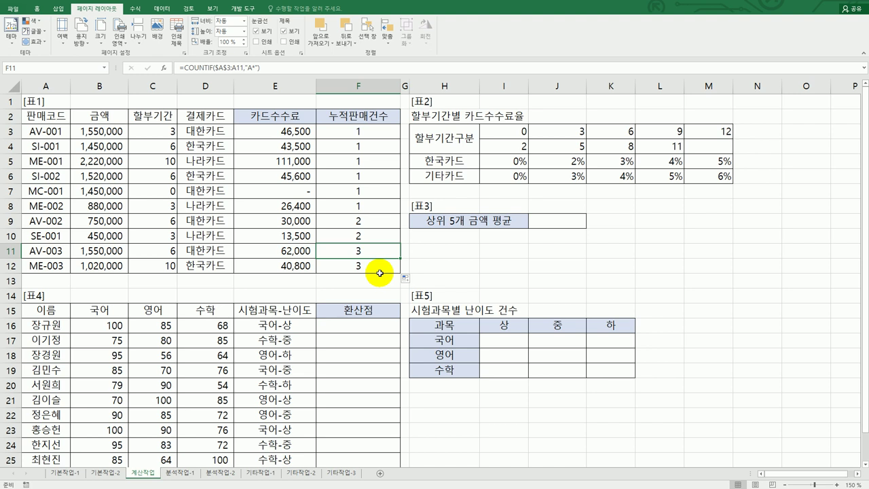
left_click(372, 132)
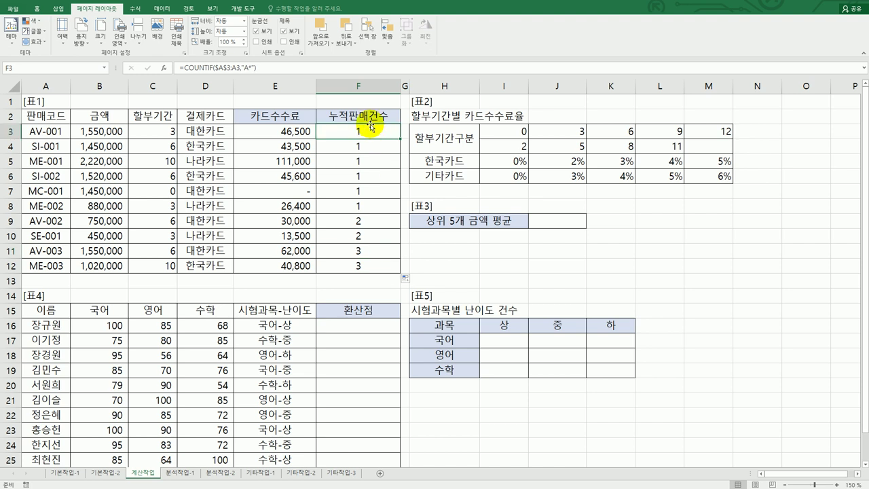
double_click(372, 132)
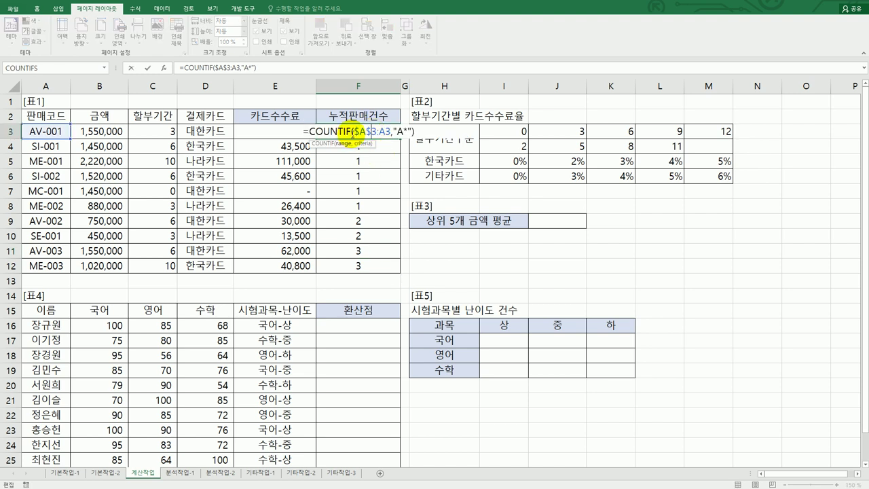
left_click_drag(352, 132, 390, 133)
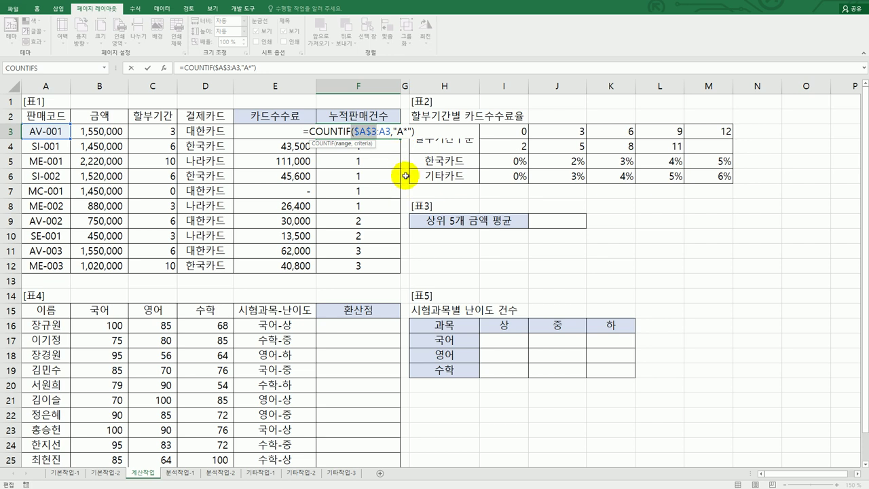
key("Return")
Begin wrapping F3's COUNTIF in an IF that tests whether LEFT(A3,1) equals "A".
left_click(377, 132)
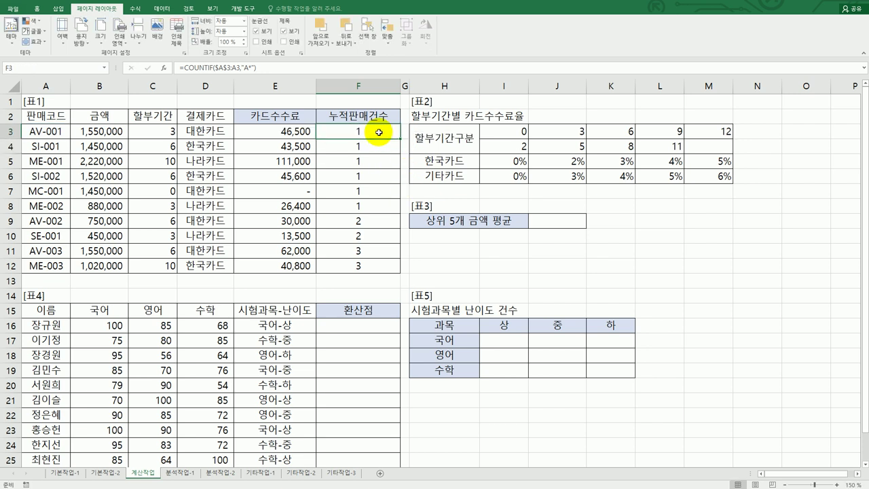
double_click(347, 132)
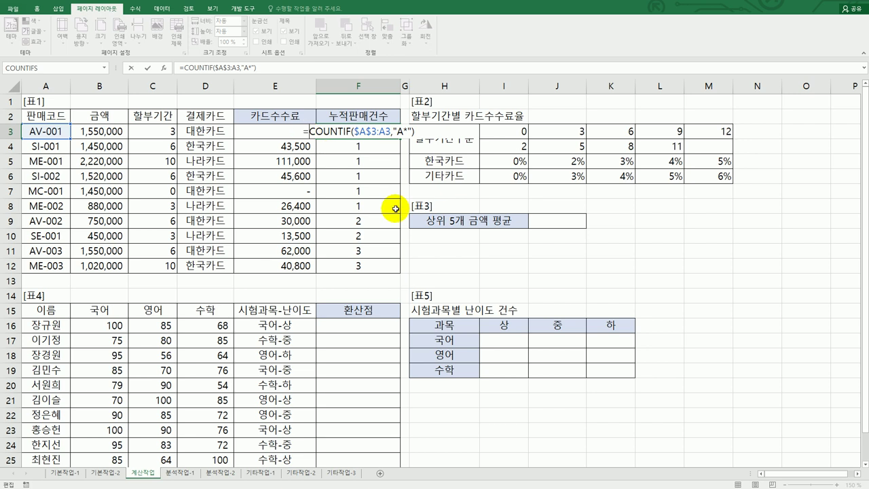
type("if(")
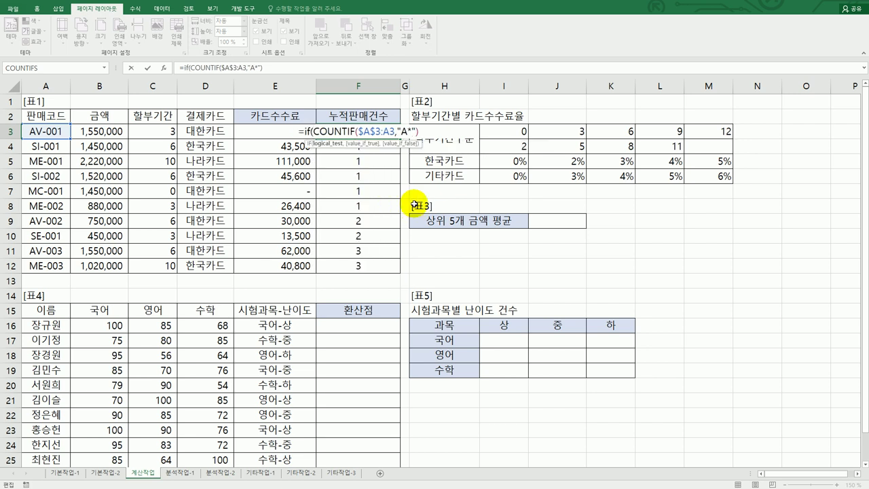
type("left")
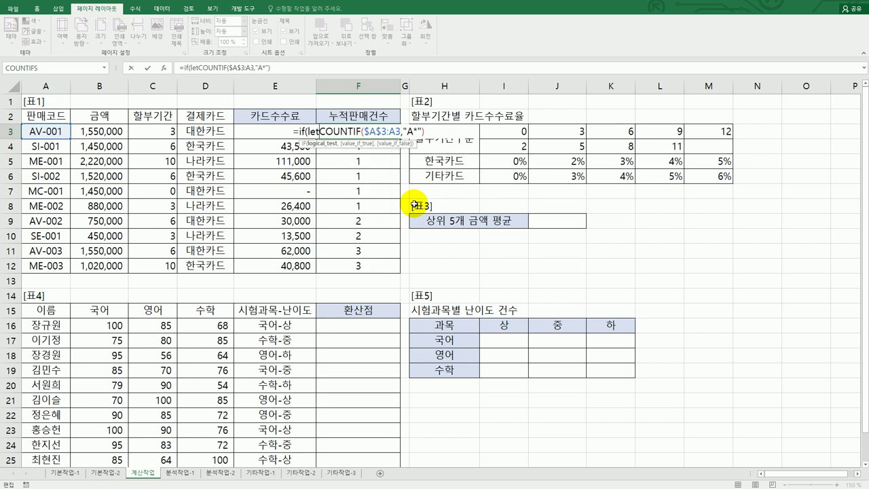
type("(")
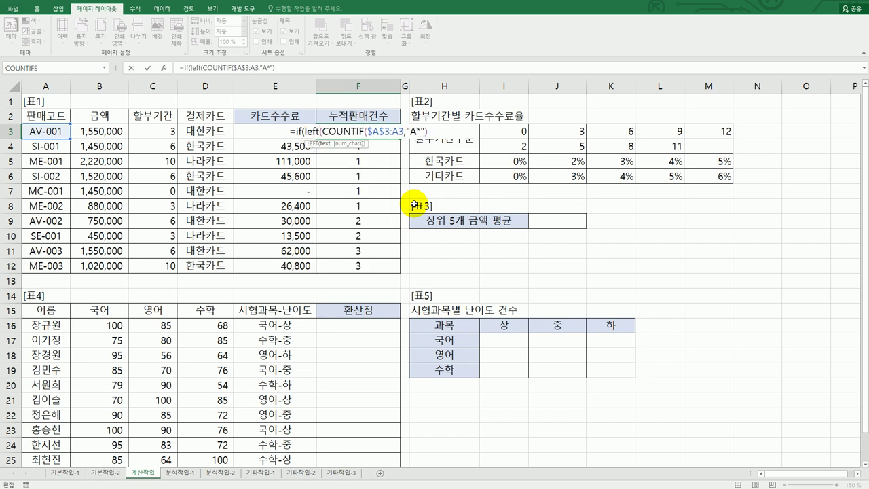
left_click(42, 130)
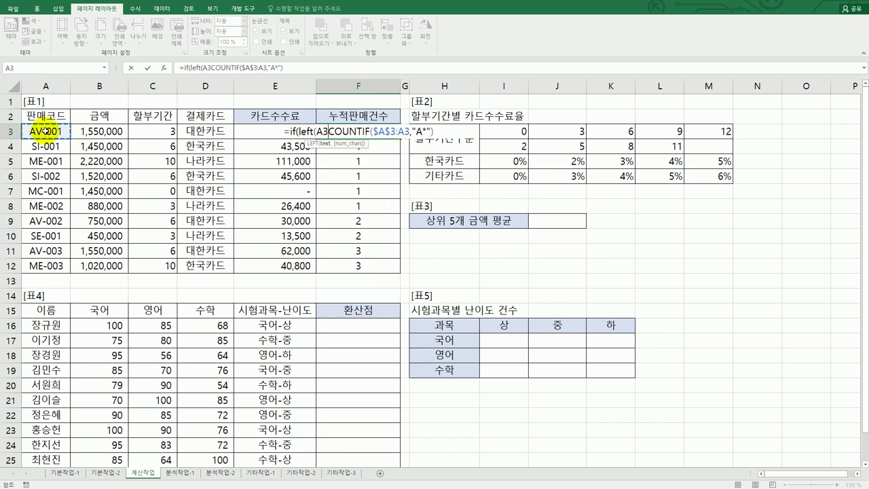
type(",1)")
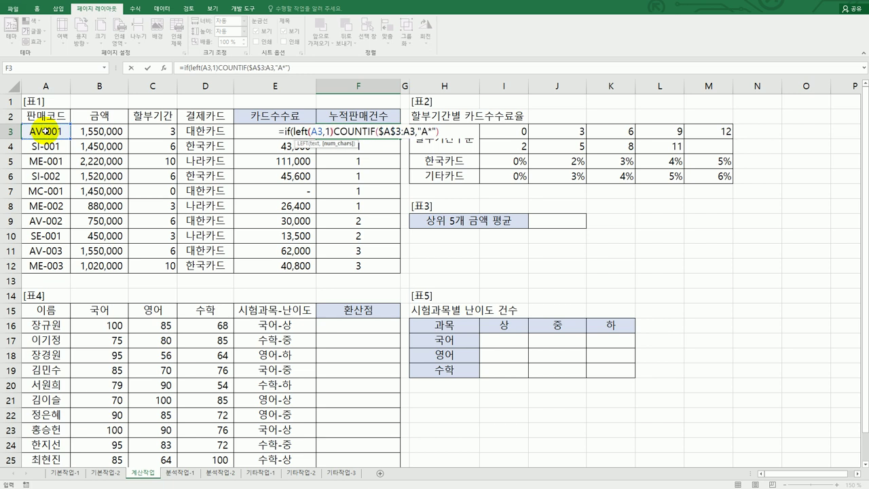
type("=\"")
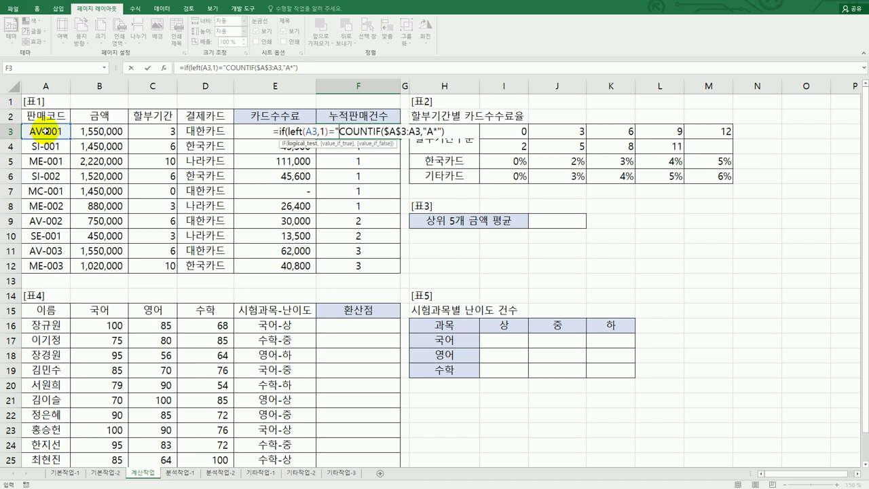
type("A\",")
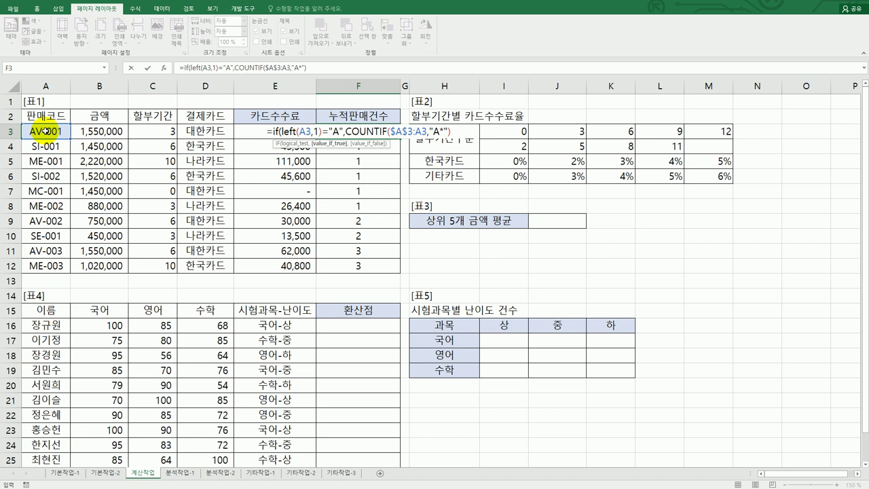
Complete F3's IF to return "앱주문("&COUNTIF($A$3:A3,"A*")&"건)" when true and an empty string "" otherwise.
type("\"")
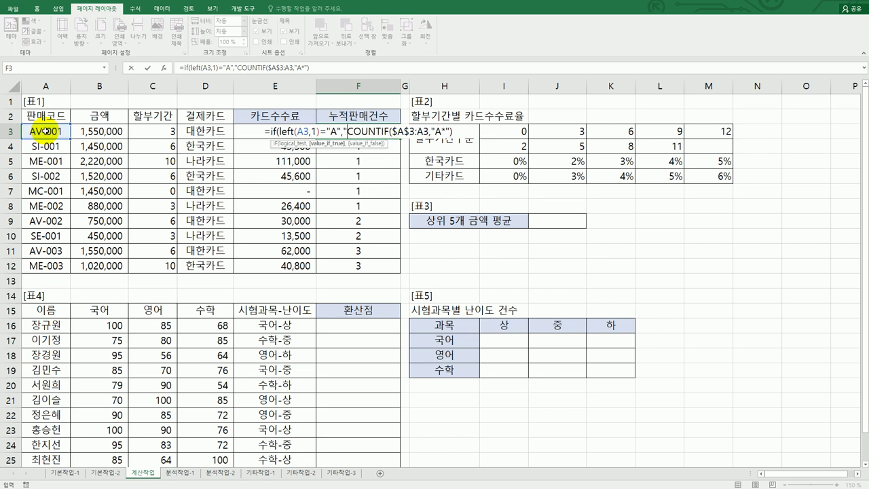
type("앱주문")
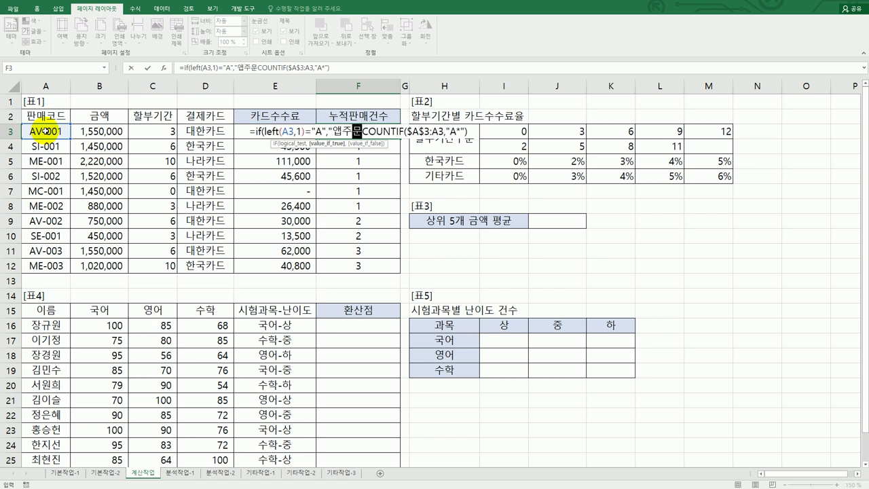
type("(")
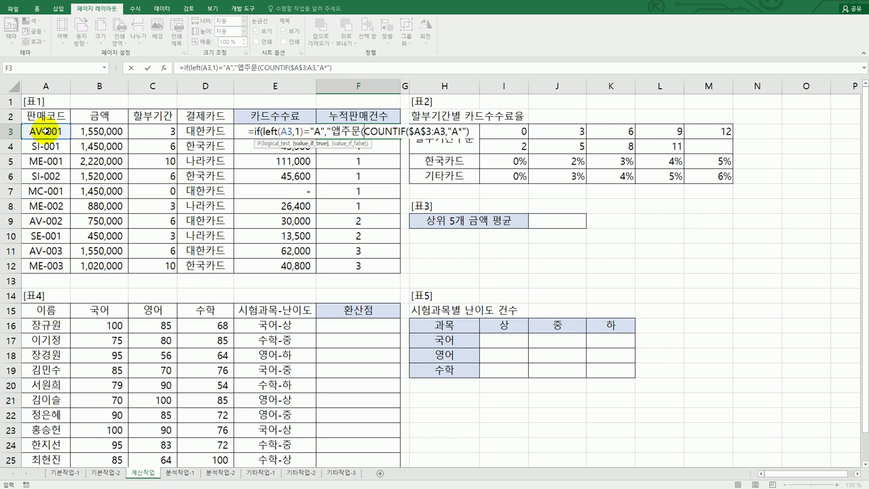
type("\"&")
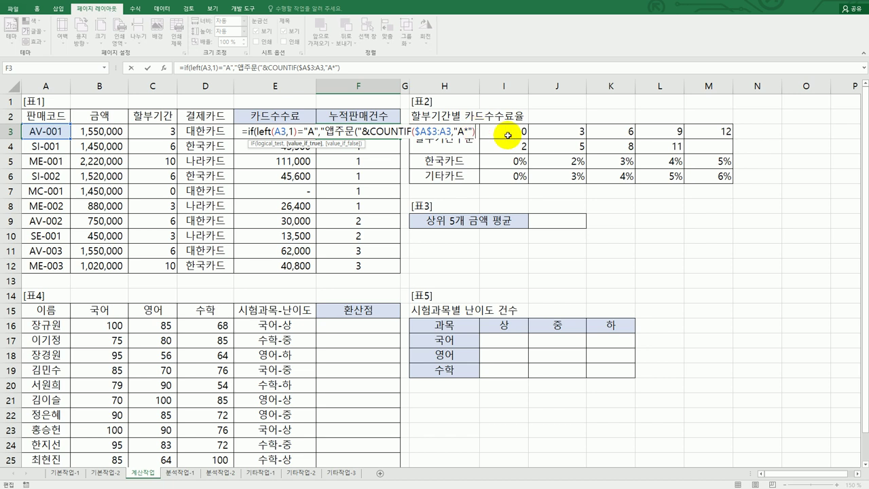
type("&")
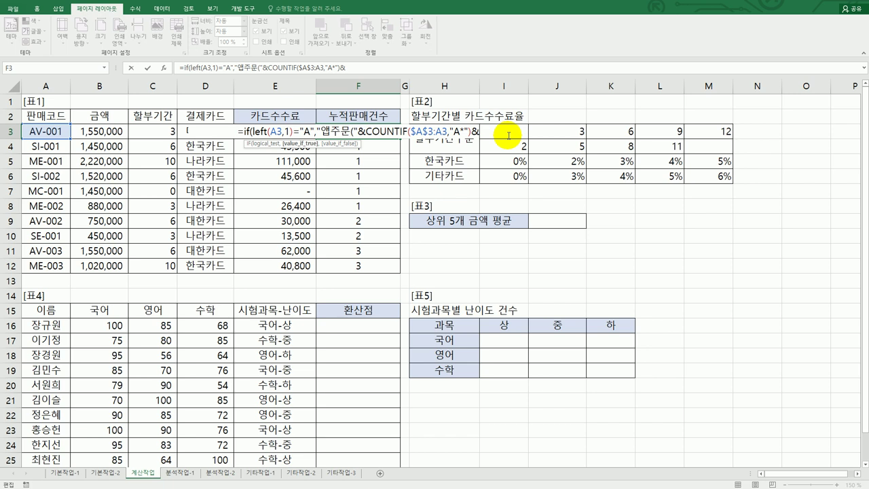
type("\"거ㄴ\")")
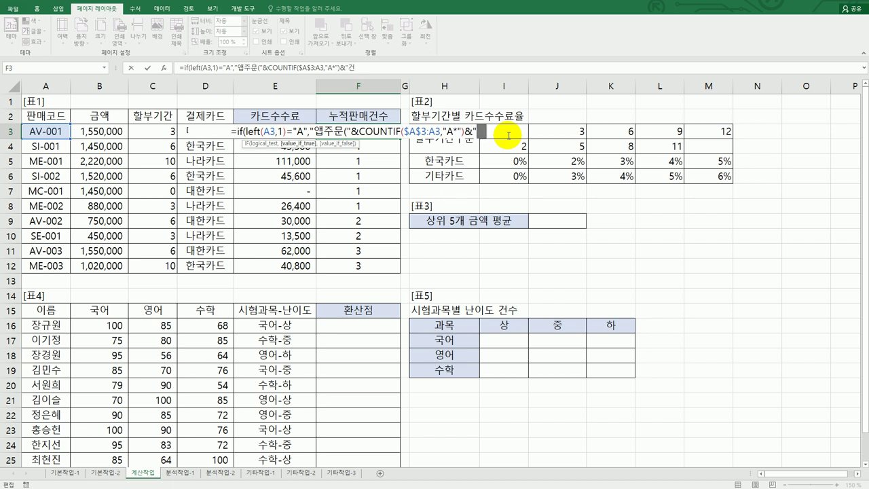
type("\"")
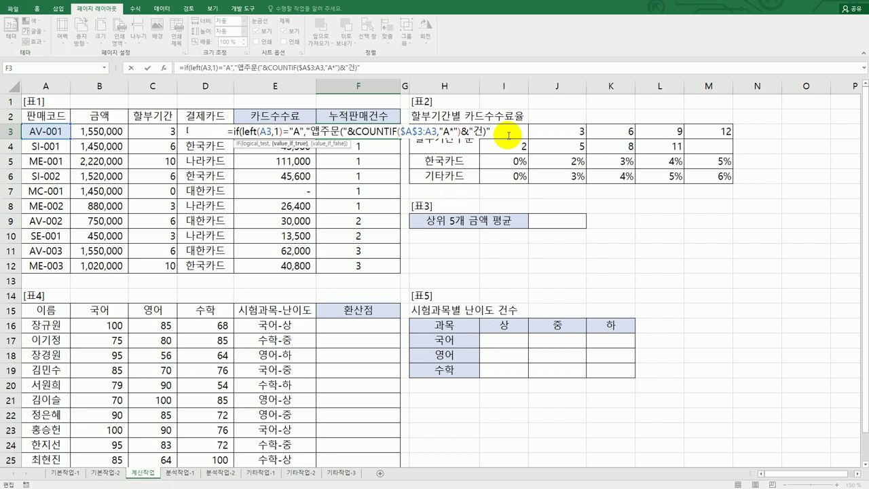
type(",")
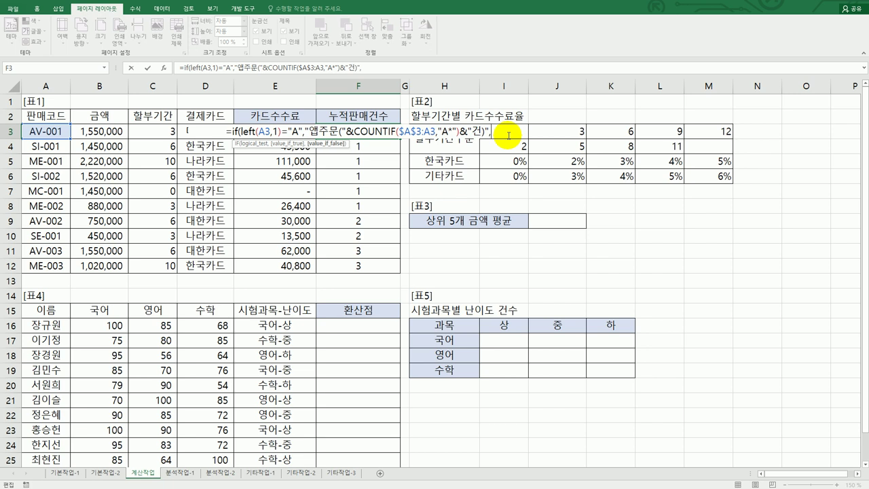
type("\"\"")
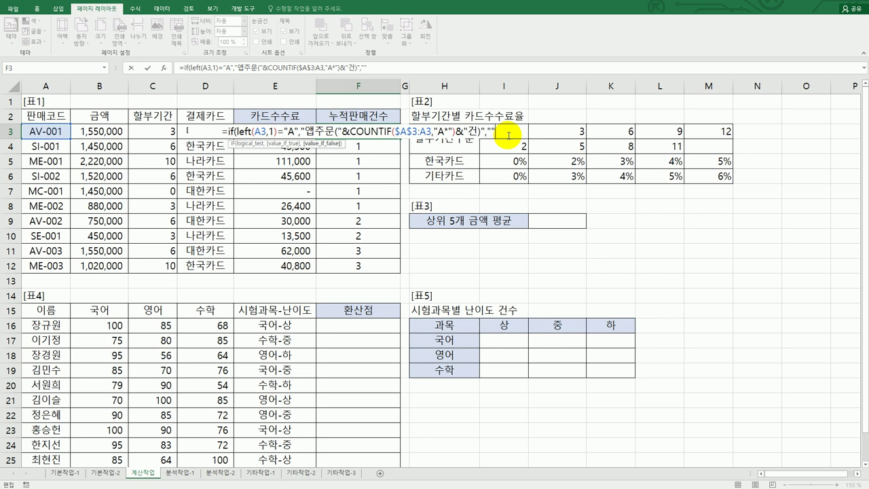
type(")")
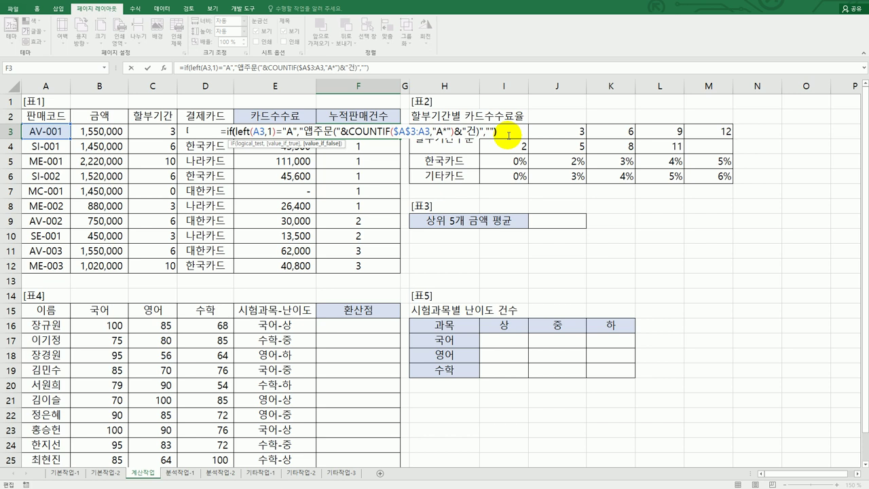
key("Return")
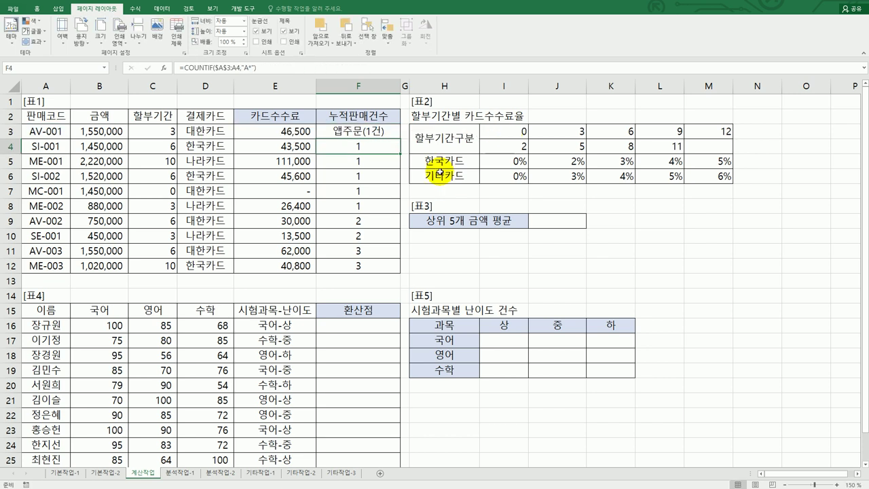
Fill the F3 formula down to F12 and check the results in F9 and F11.
left_click(380, 132)
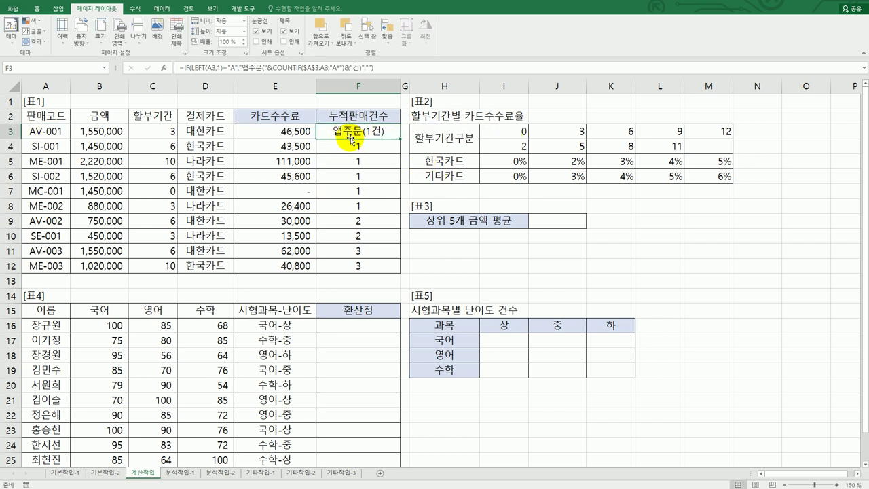
left_click_drag(401, 141, 394, 271)
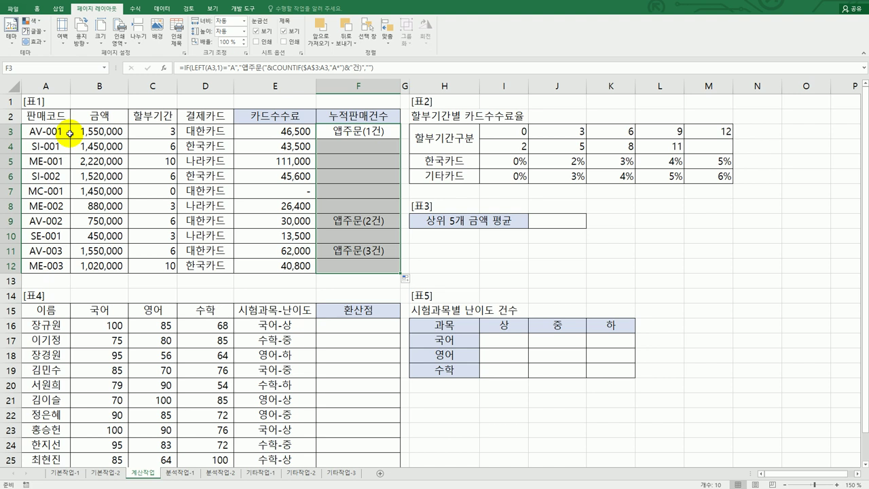
left_click(348, 222)
left_click(348, 250)
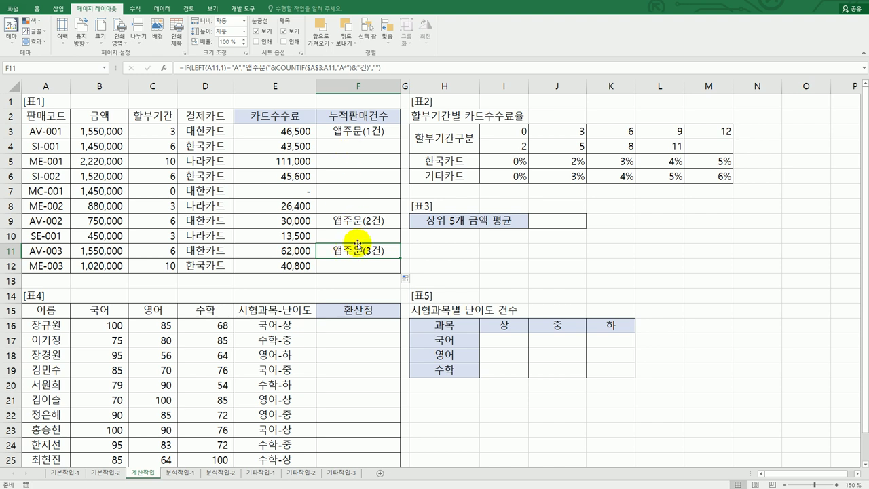
key("alt+Tab")
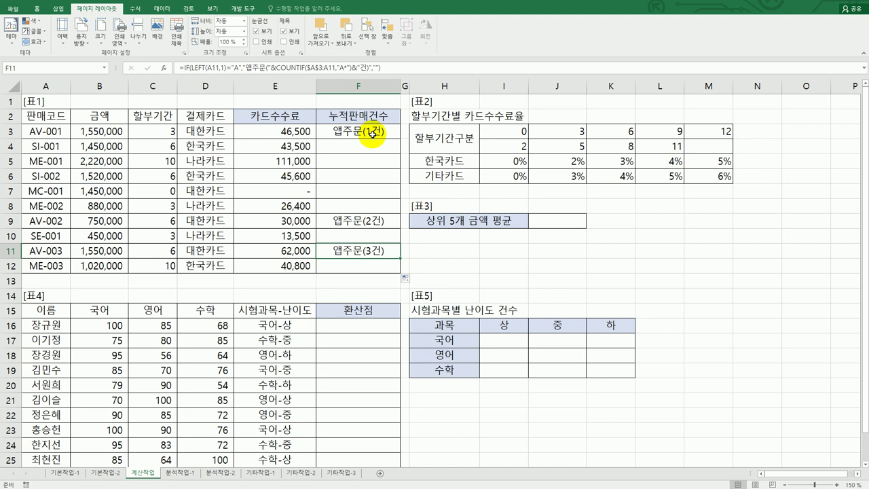
Duplicate F3's IF(LEFT(A3,1)="A",…&"건)", portion and nest the copy in front of the final "" argument.
left_click(372, 134)
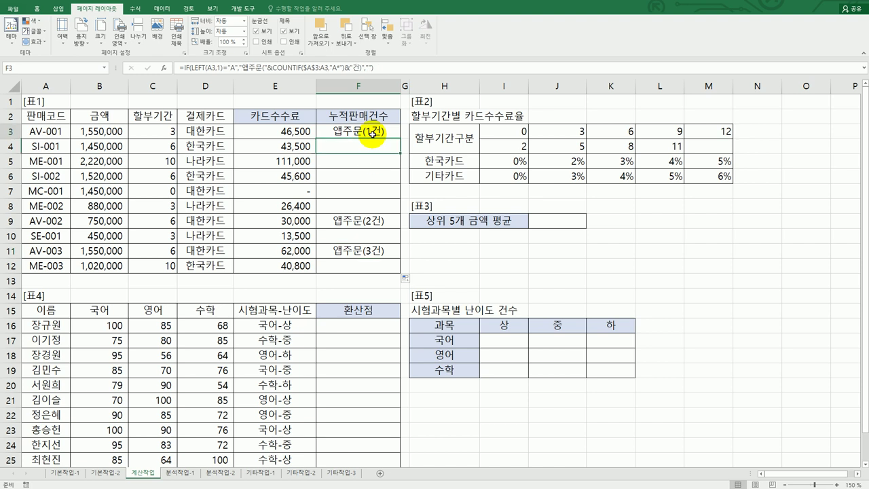
double_click(372, 133)
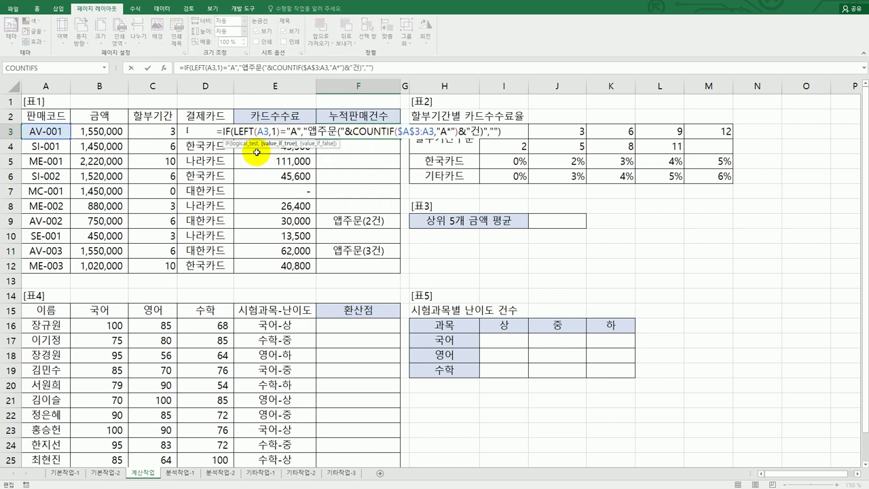
left_click_drag(213, 129, 491, 131)
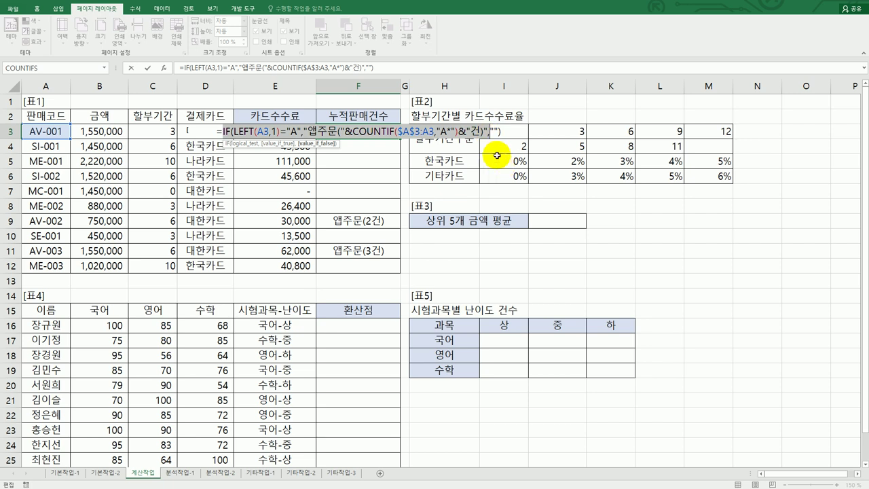
left_click(490, 132)
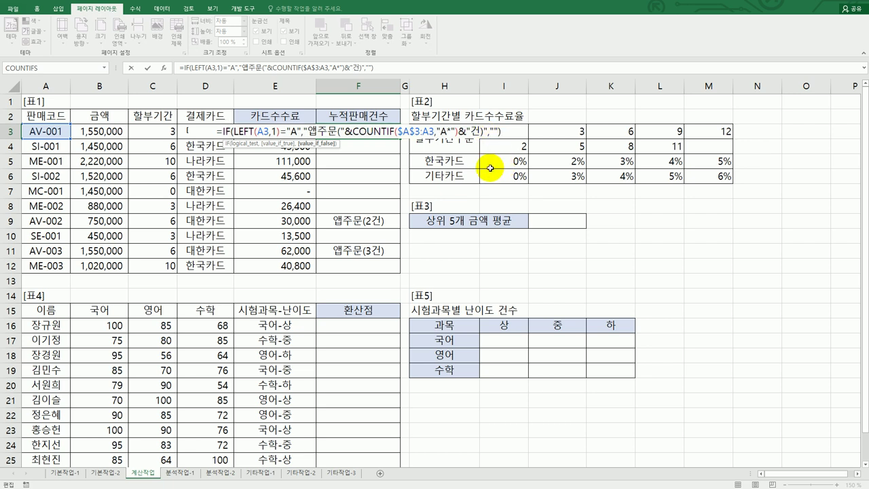
type("IF(LEFT(A3,1)=\"A\",\"앱주문(\"&COUNTIF($A$3:A3,\"A*\")&\"건\"),")
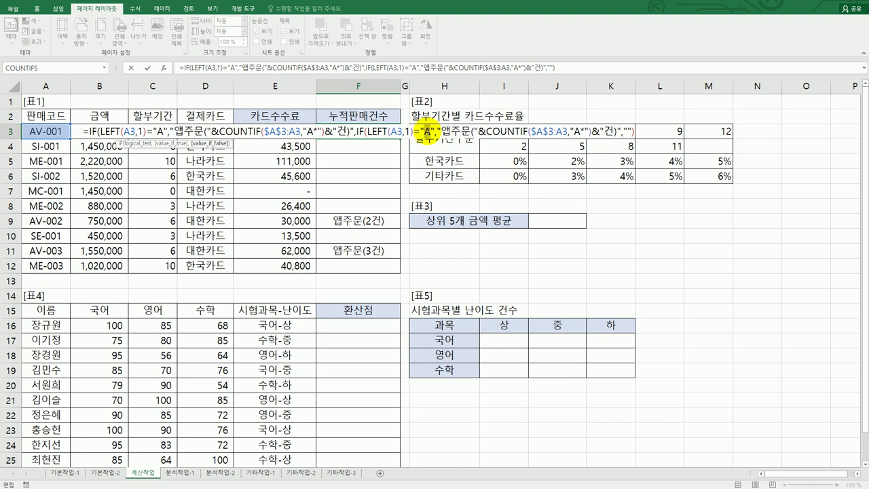
In F3's nested IF, change the LEFT comparison to "S", the label to "매장주문(" and the COUNTIF criterion to "S*".
left_click(429, 132)
type("S")
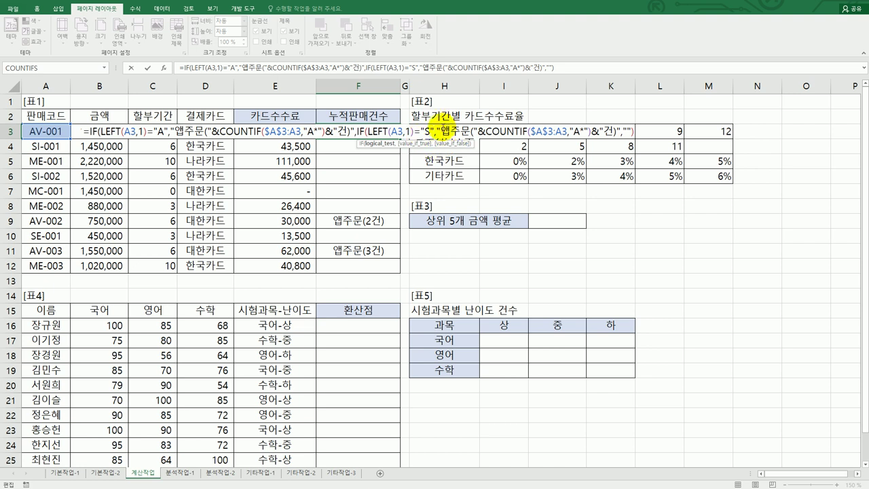
left_click_drag(440, 130, 454, 129)
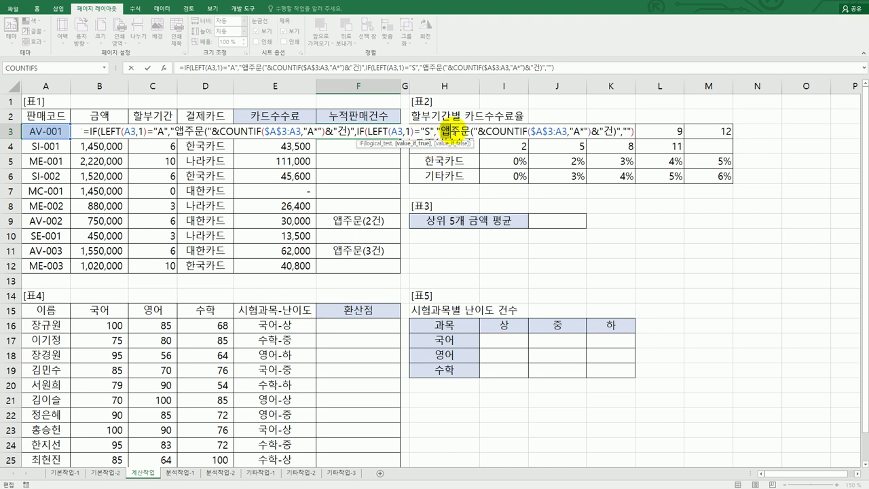
type("매장")
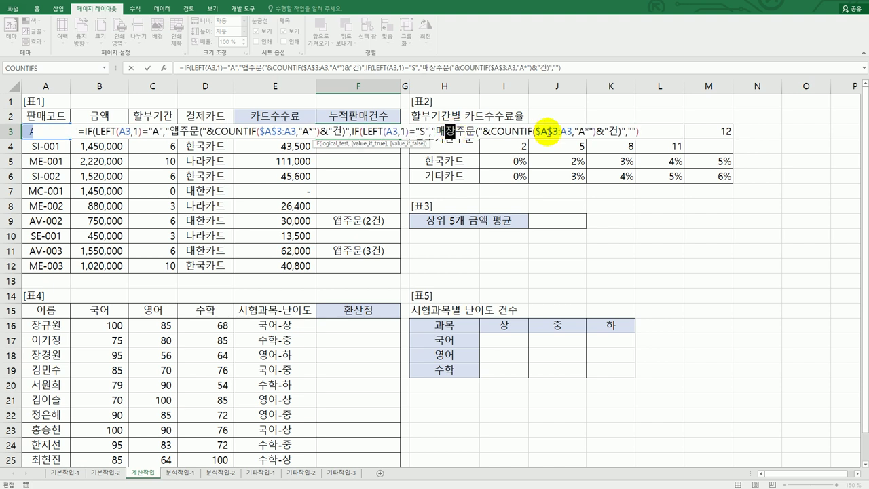
left_click(582, 130)
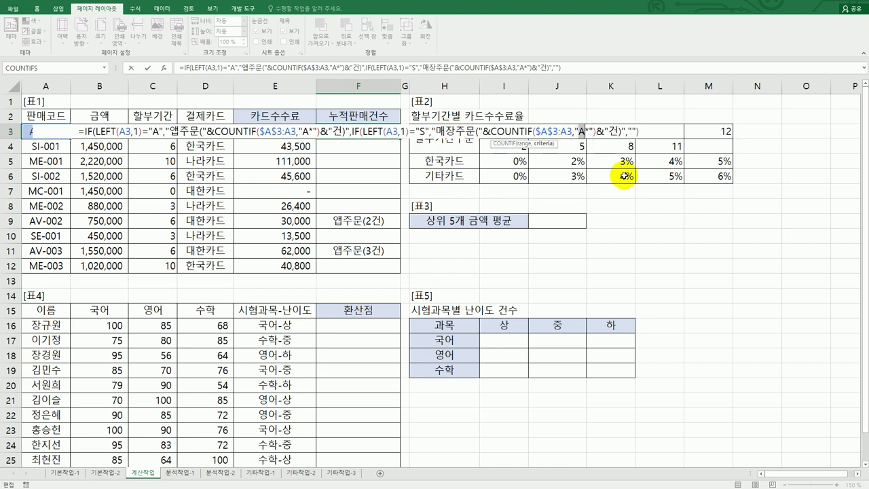
key("BackSpace")
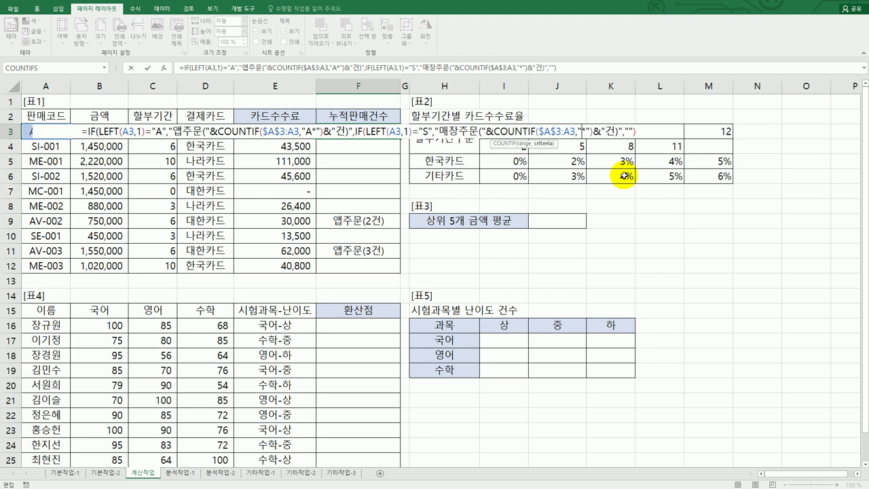
type("S")
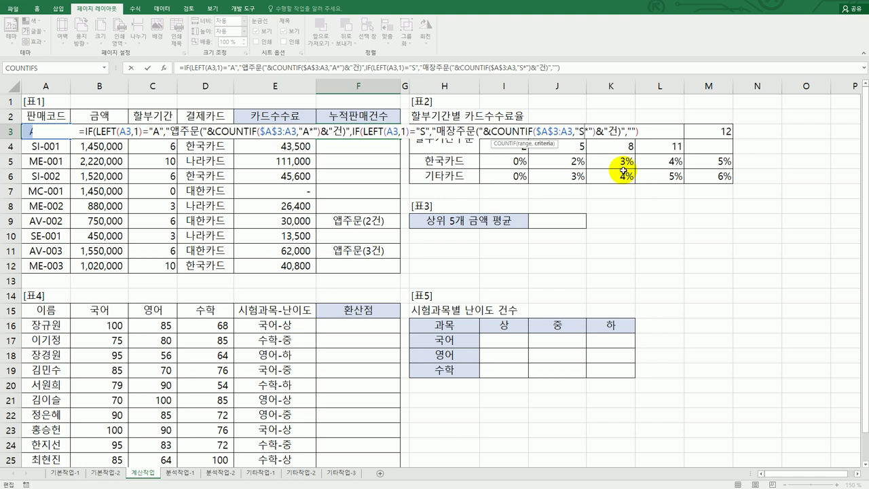
Add the second closing parenthesis to F3's nested IF and fill the formula down to F12.
left_click(645, 129)
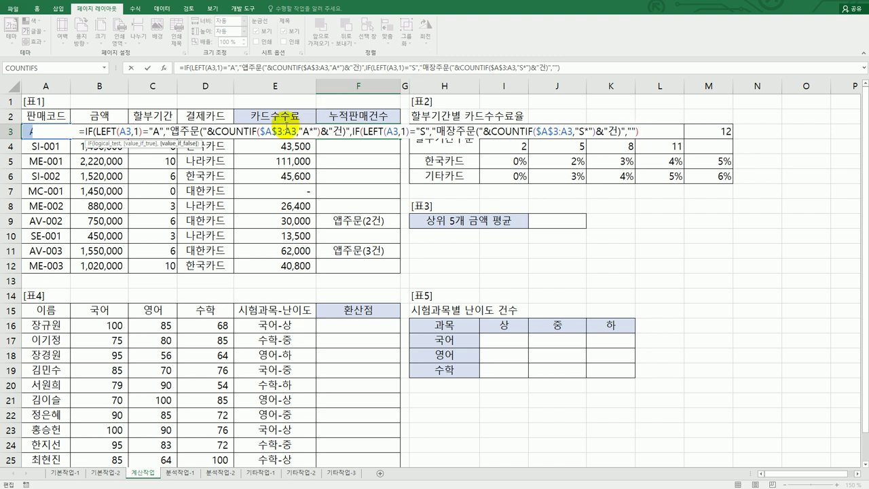
type(")")
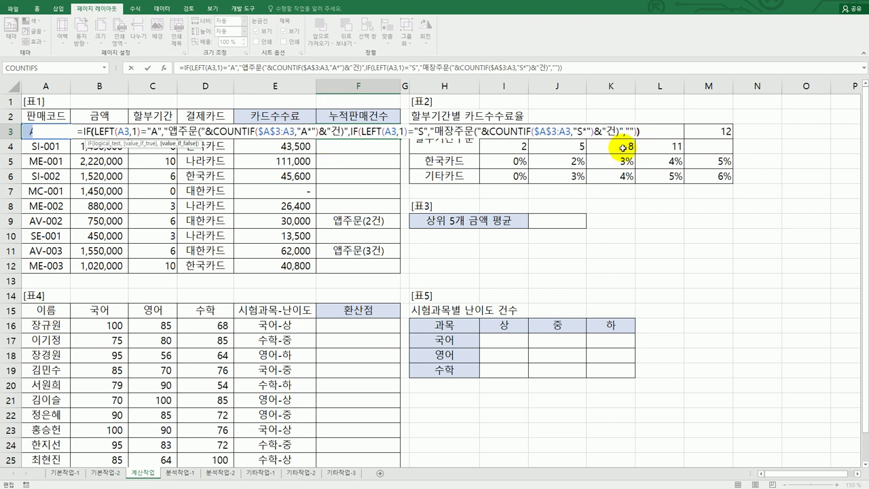
key("Return")
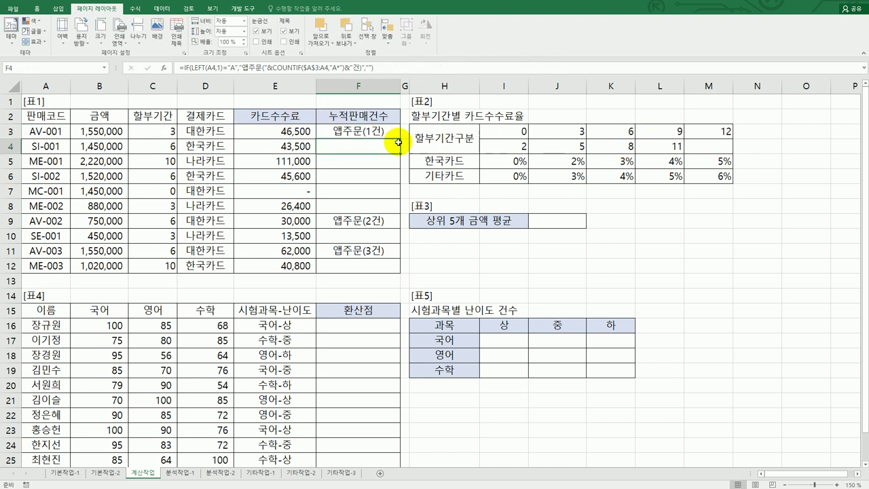
left_click(384, 135)
left_click_drag(400, 139, 389, 266)
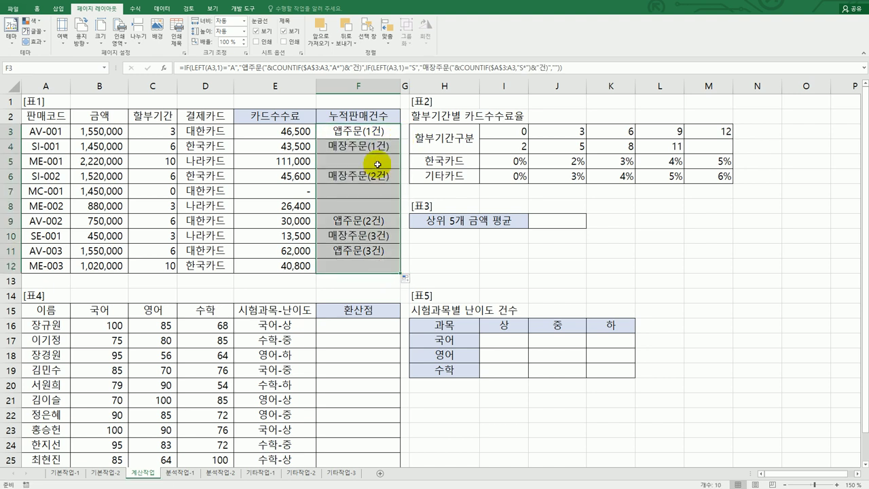
Check the formula result in F10 and the sales codes starting with M in A5 and A7:A8.
left_click(382, 237)
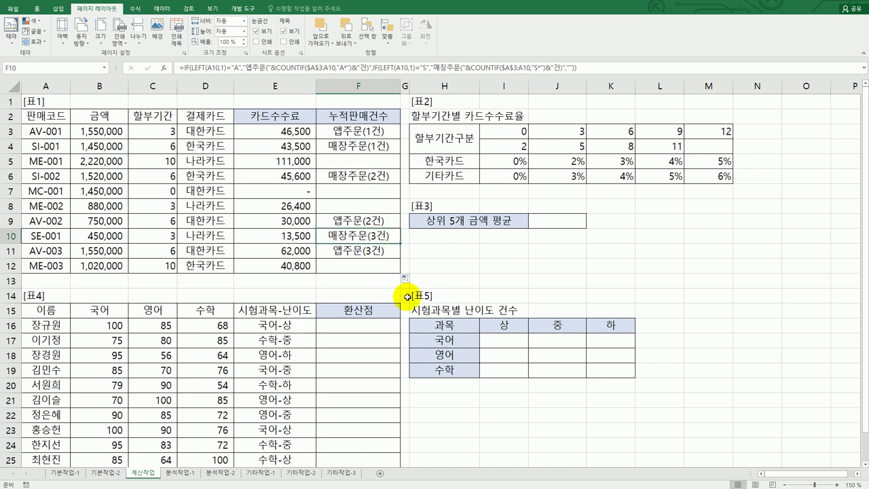
left_click(68, 161)
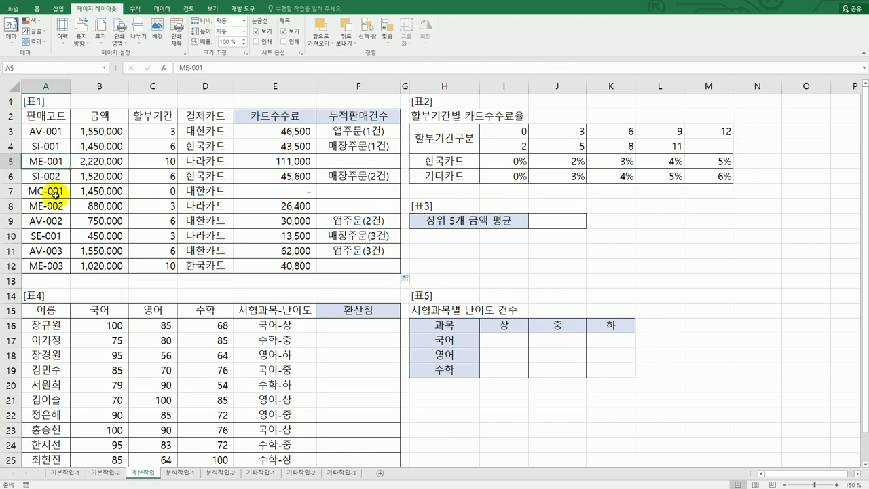
left_click_drag(55, 192, 53, 207)
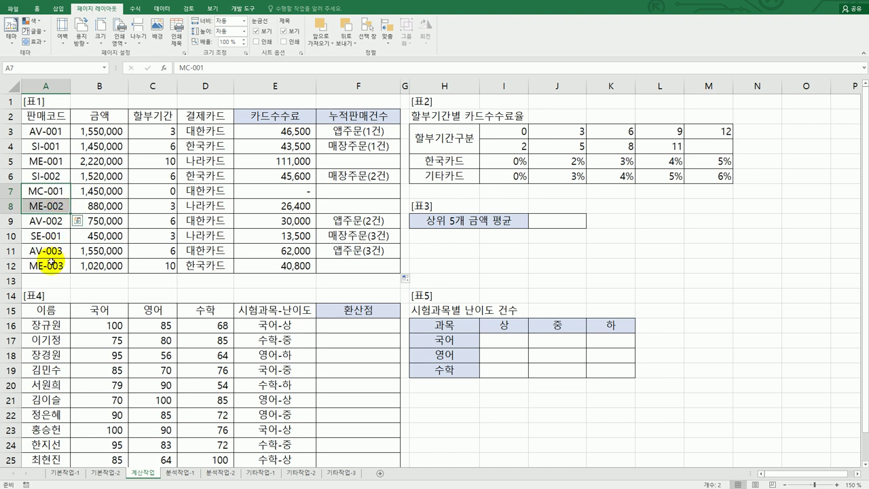
Copy the "매장주문("&COUNTIF($A$3:A3,"S*")&"건)" expression in F3 and paste it into the nested IF's final "" argument.
left_click(363, 131)
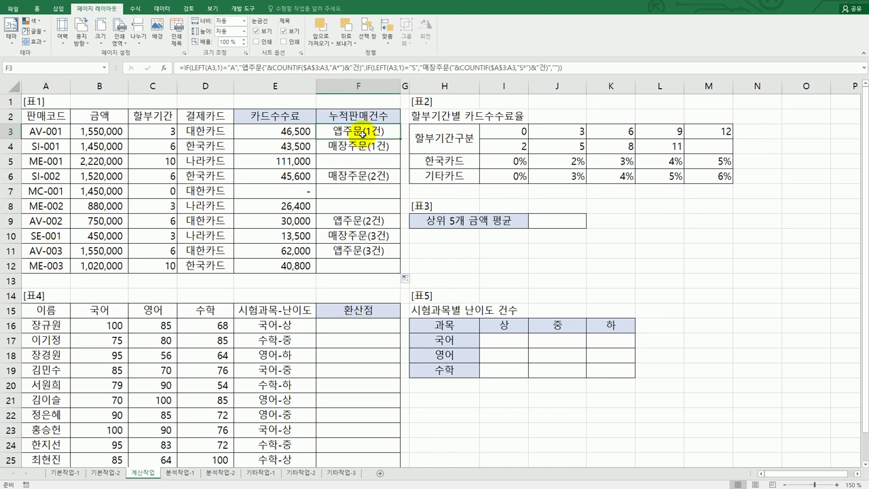
double_click(365, 131)
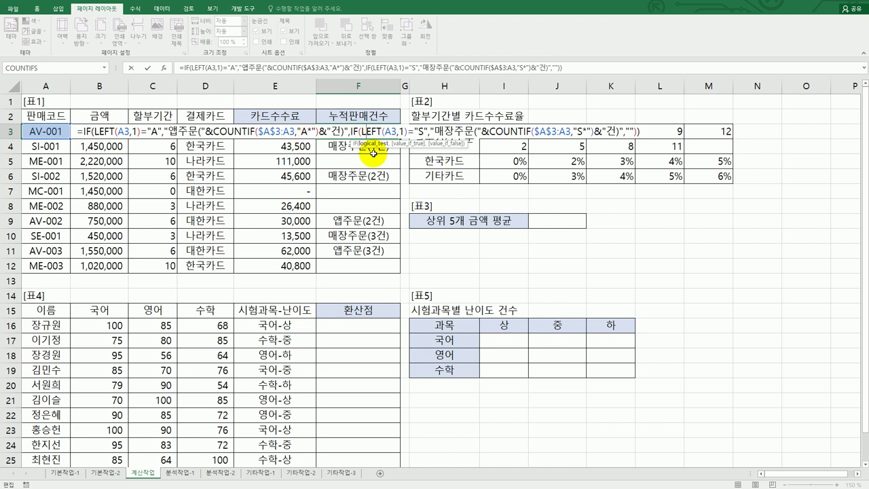
left_click(423, 126)
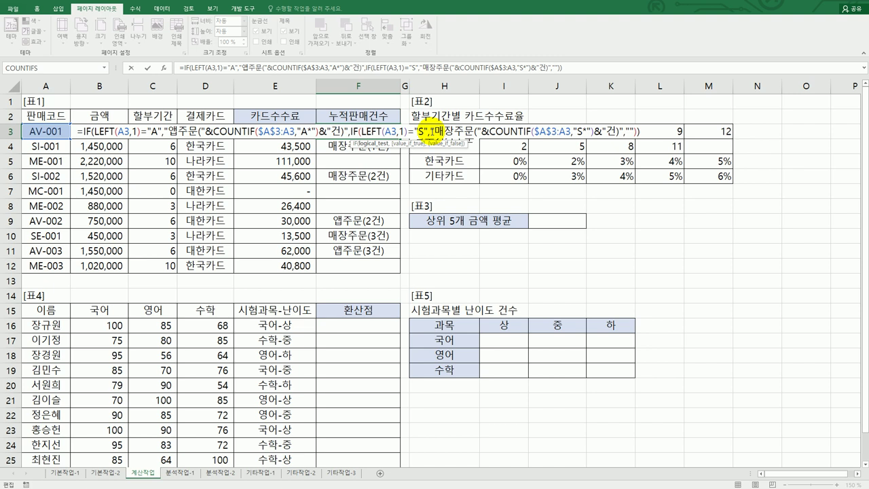
left_click_drag(431, 128, 624, 135)
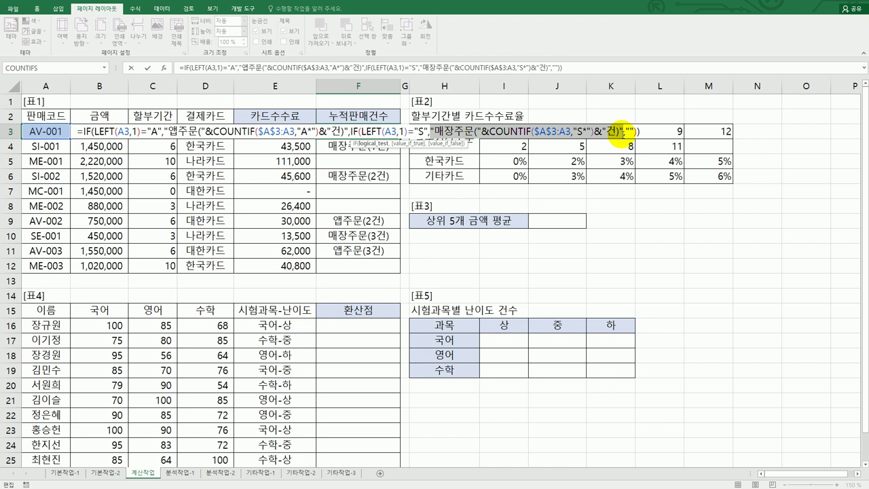
left_click_drag(623, 134, 622, 133)
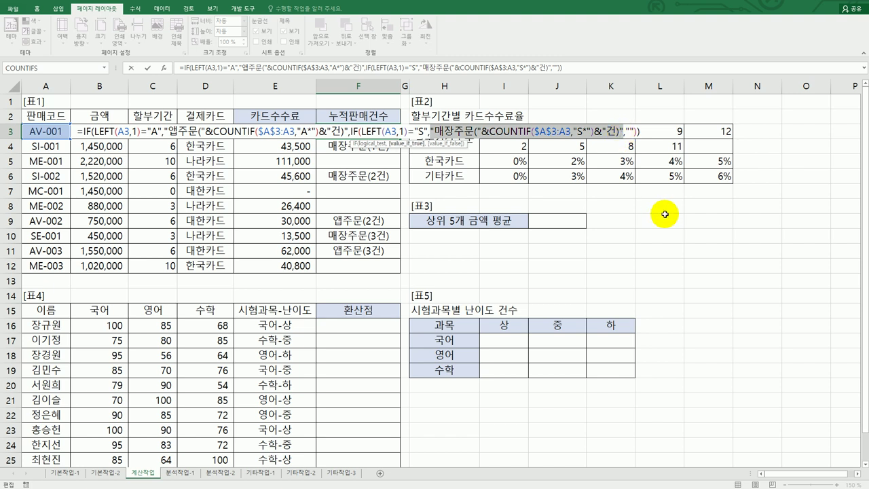
left_click(630, 131)
key("ctrl+v")
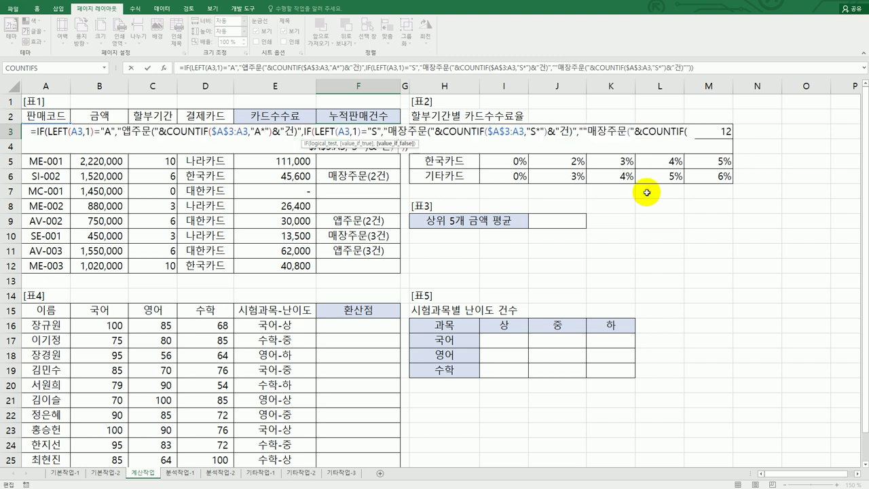
Change the pasted label in F3's final argument to "상담원(".
left_click_drag(588, 131, 606, 133)
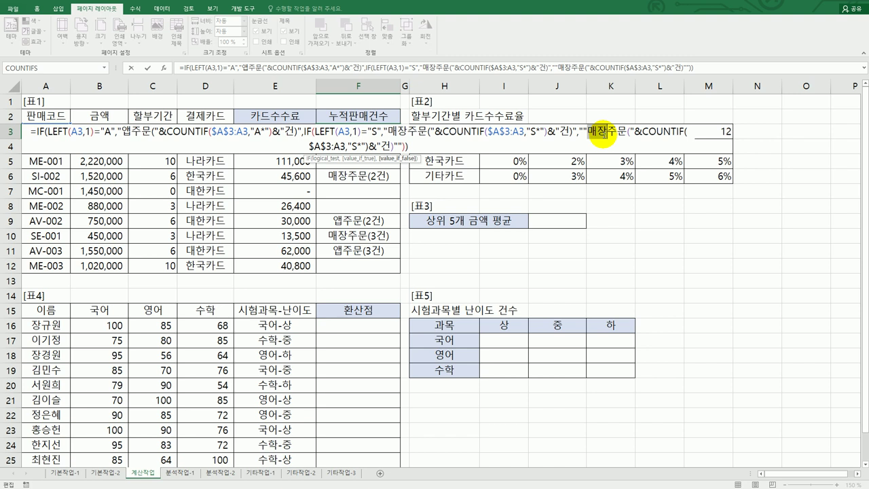
type("tk")
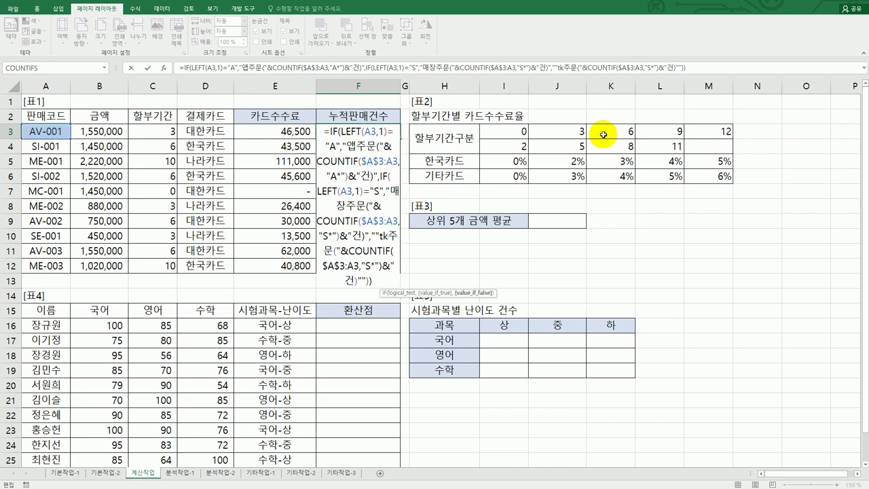
key("BackSpace")
key("BackSpace")
type("상마")
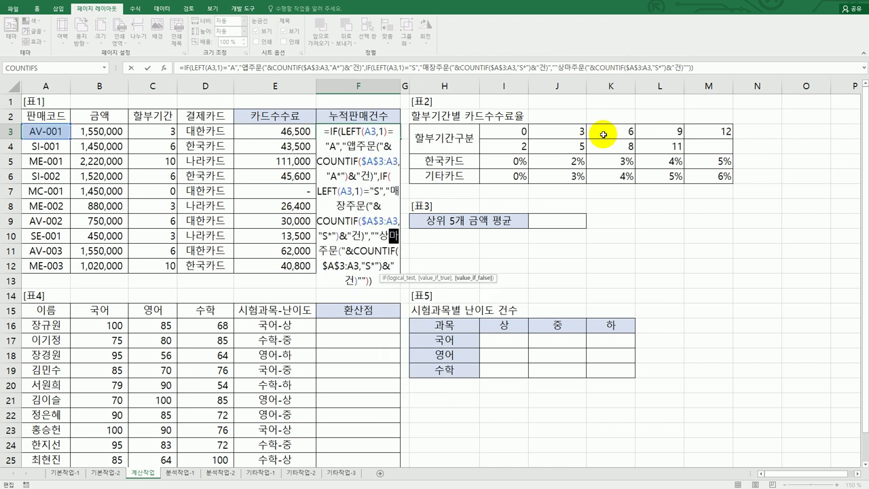
key("BackSpace")
key("BackSpace")
type("담원")
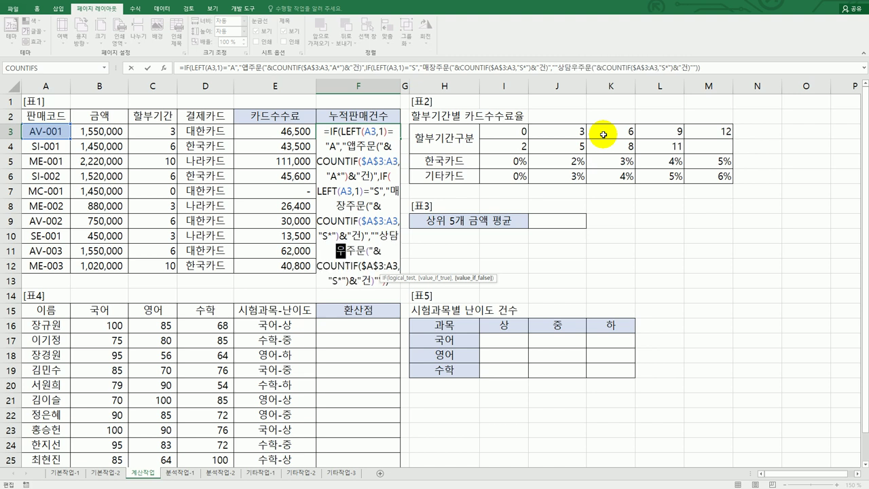
key("Delete")
key("Delete")
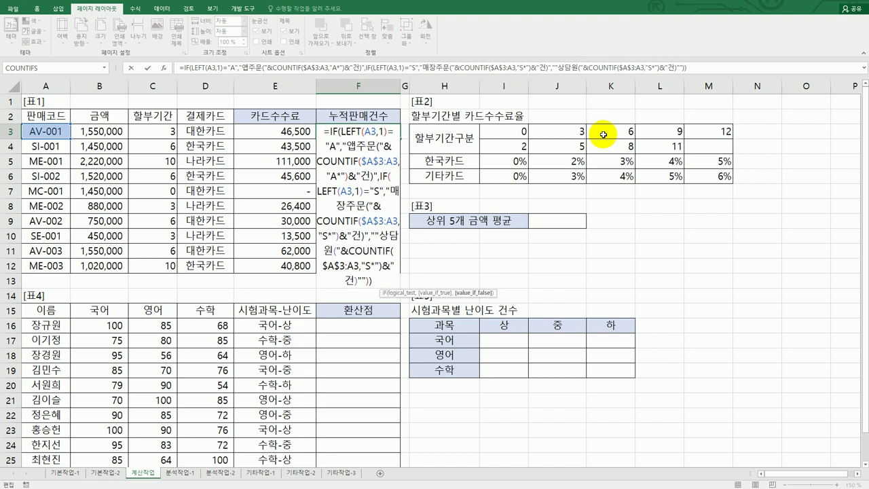
Set the COUNTIF criterion in F3's 상담원 argument to "M*" and try to enter the formula.
left_click(370, 266)
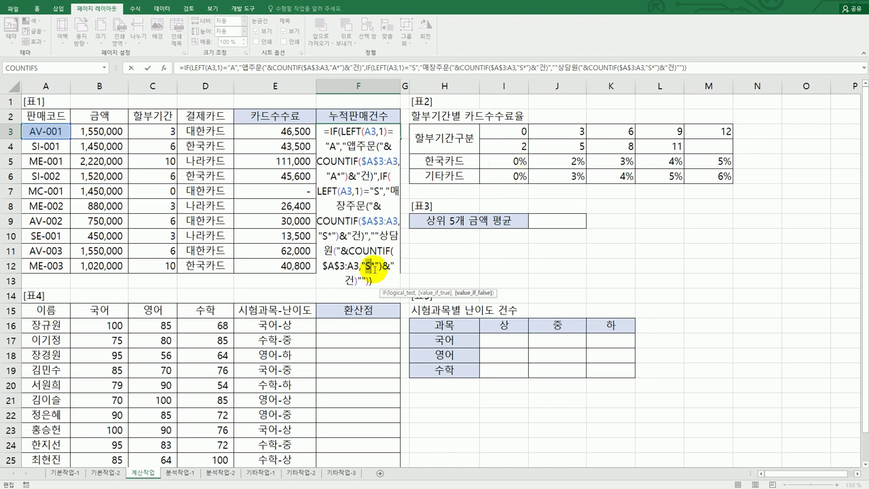
type("m")
key("BackSpace")
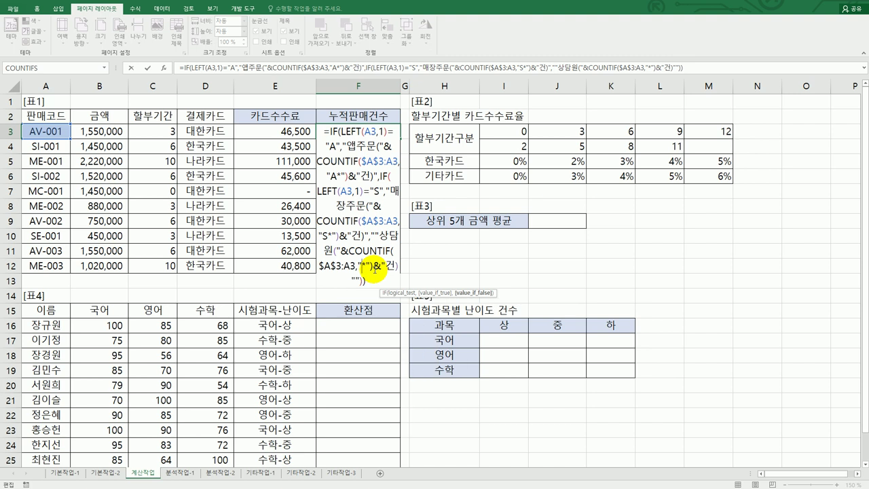
type("M")
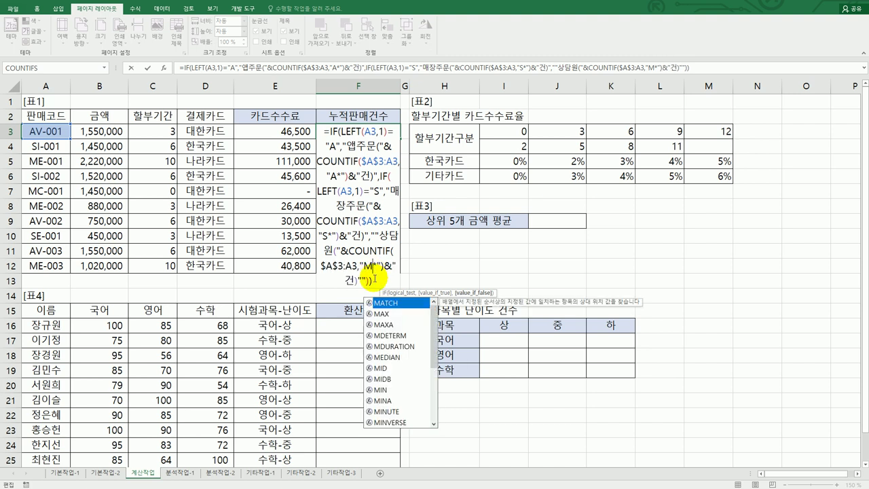
key("Return")
key("Return")
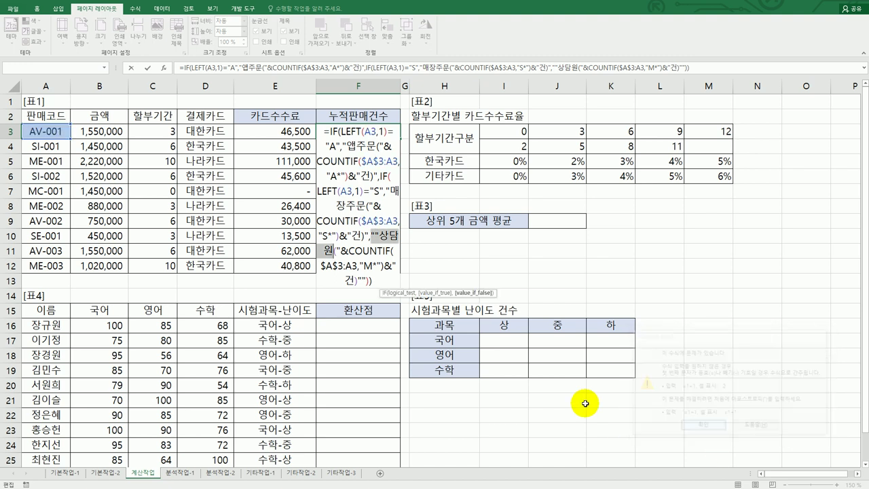
Remove the surplus quotation mark before 상담원 in F3 and accept the proposed formula correction.
left_click(379, 236)
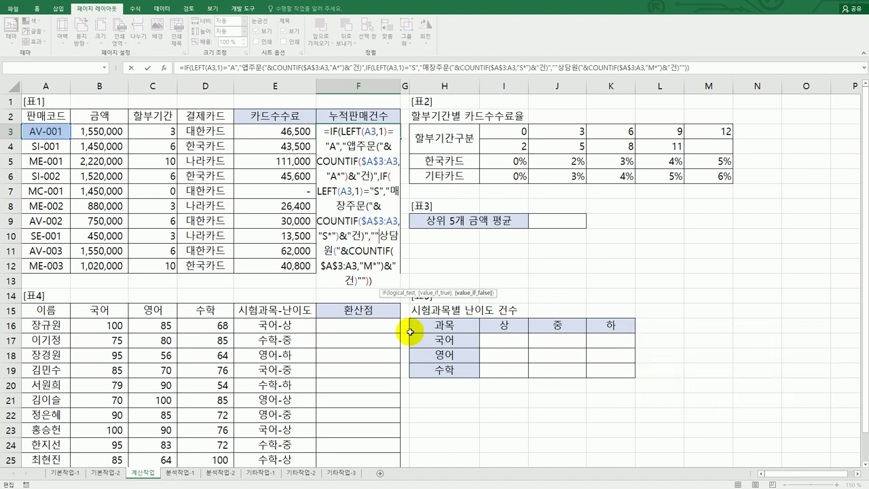
key("BackSpace")
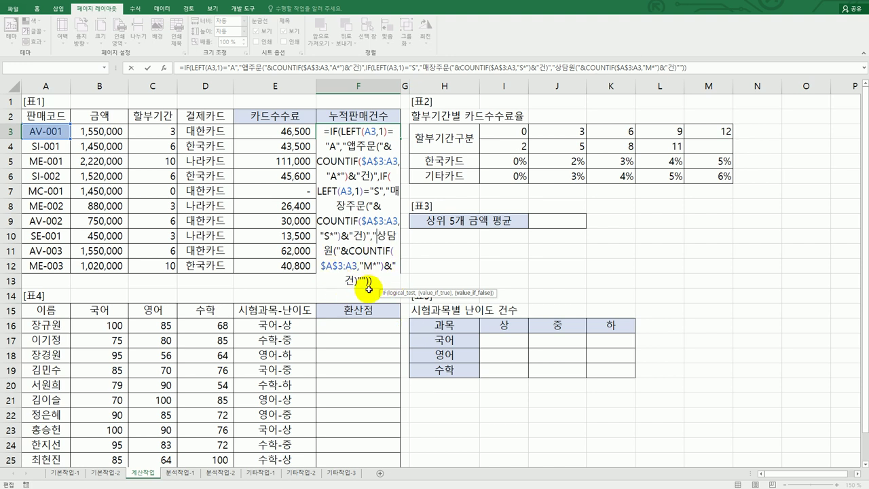
key("Return")
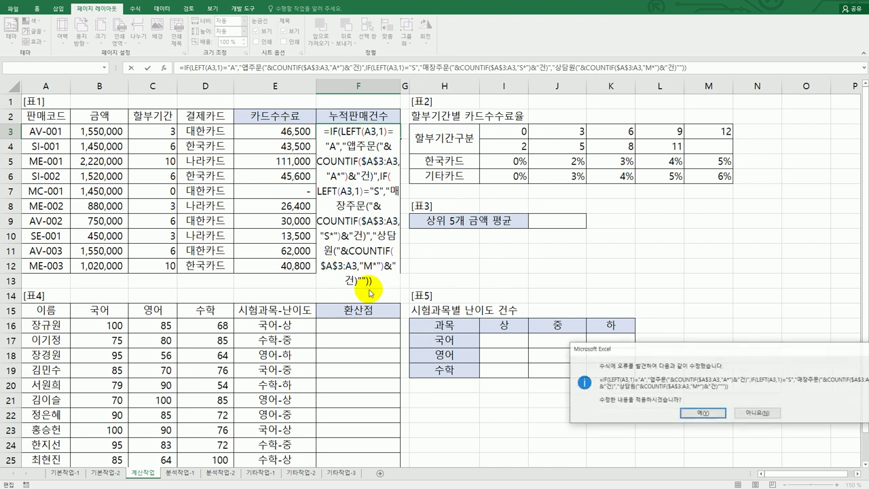
left_click(703, 413)
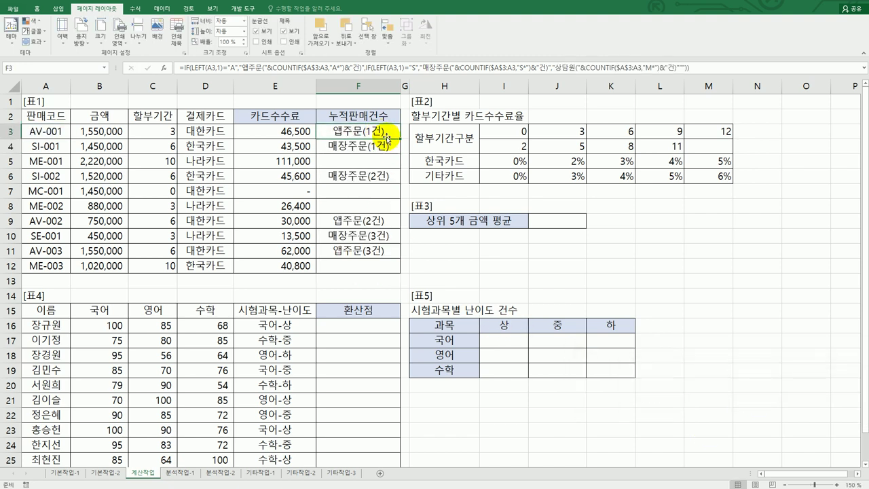
Fill the F3 formula down to F12 and inspect the 상담원 result in F5.
left_click_drag(401, 138, 388, 275)
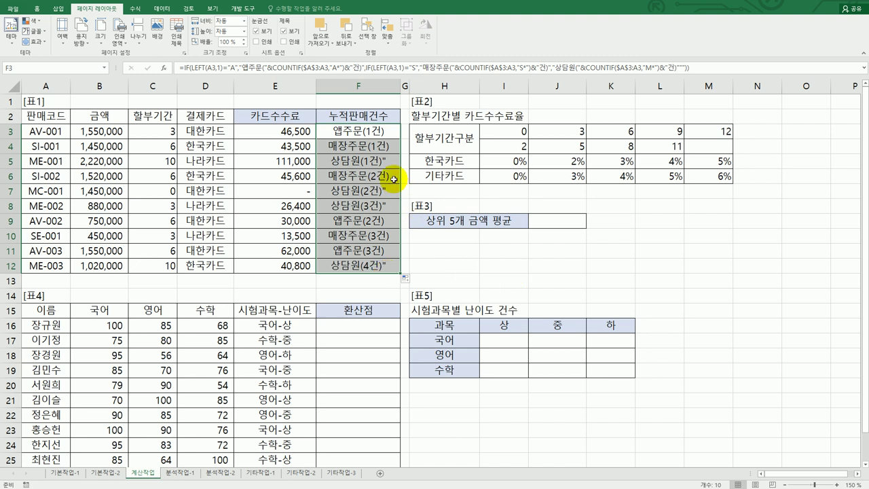
left_click(382, 162)
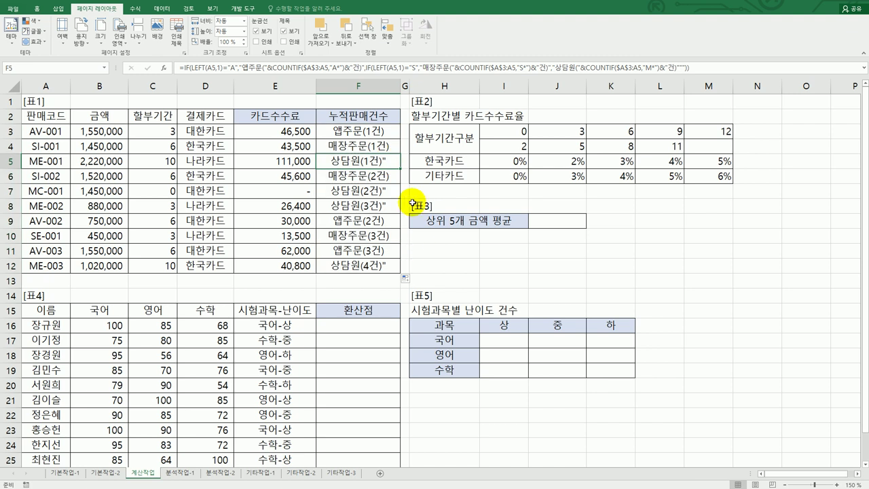
left_click(391, 146)
Delete the two surplus quotation marks after the last "건)" in F3's formula.
left_click(389, 132)
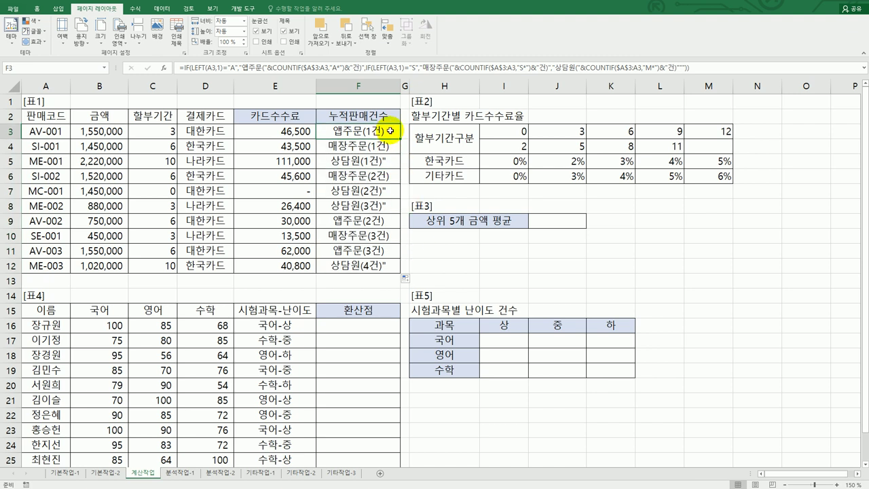
double_click(391, 130)
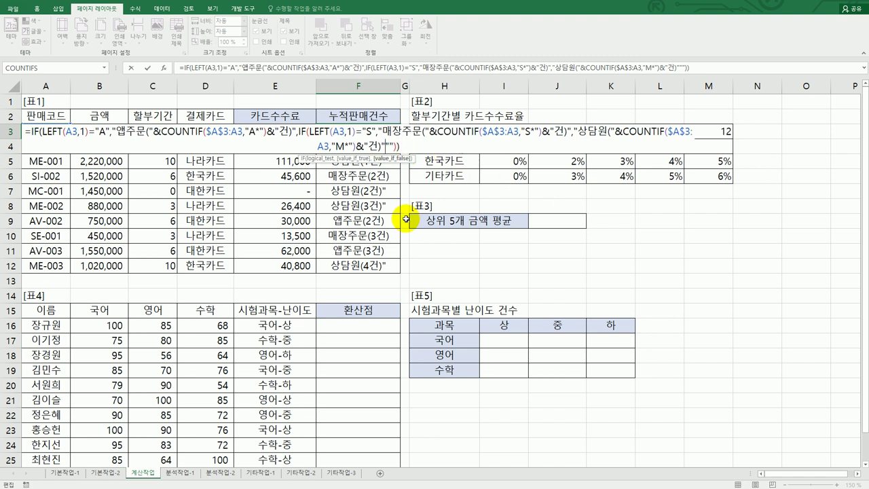
key("BackSpace")
key("BackSpace")
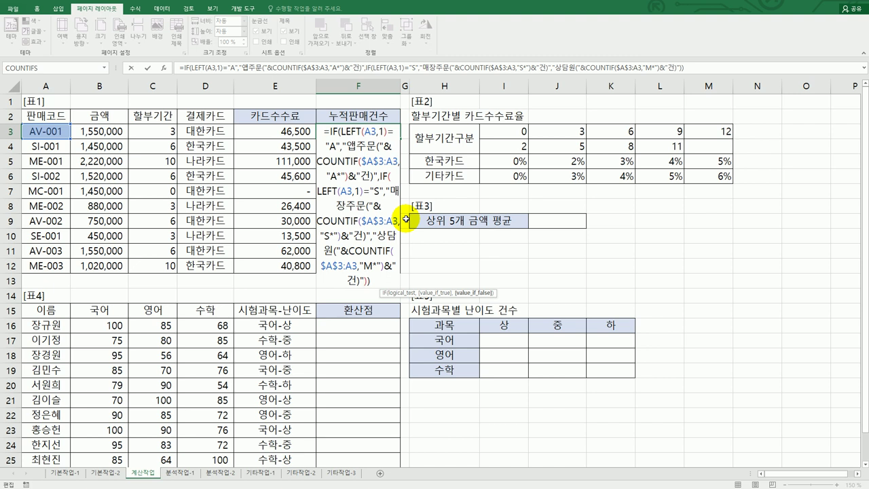
key("Return")
Fill the corrected F3 formula down to F12 and switch to the exam question document.
left_click(391, 129)
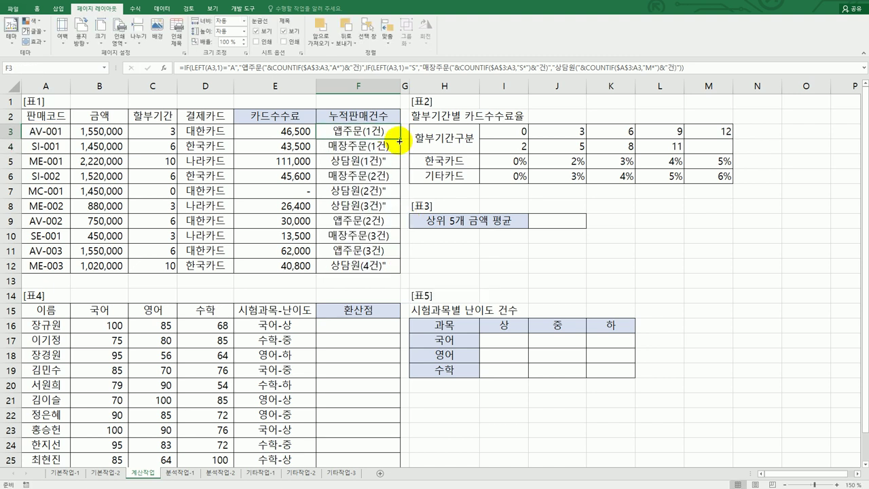
left_click_drag(400, 140, 398, 270)
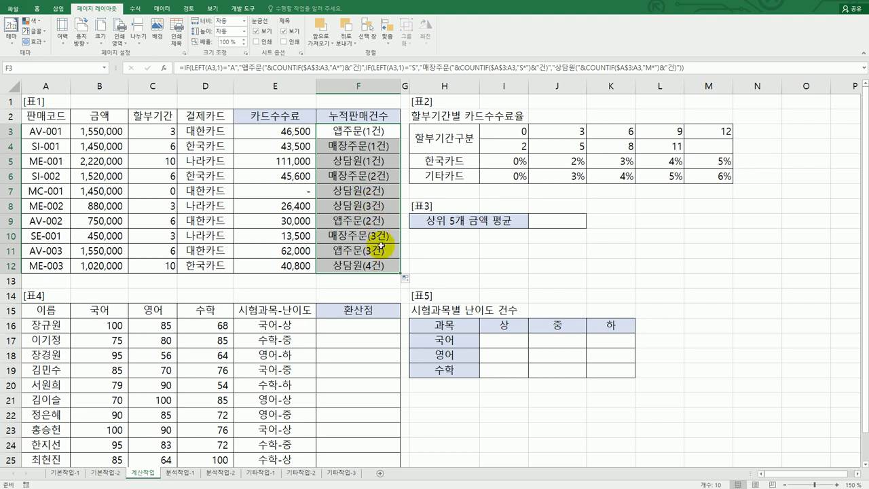
left_click(387, 132)
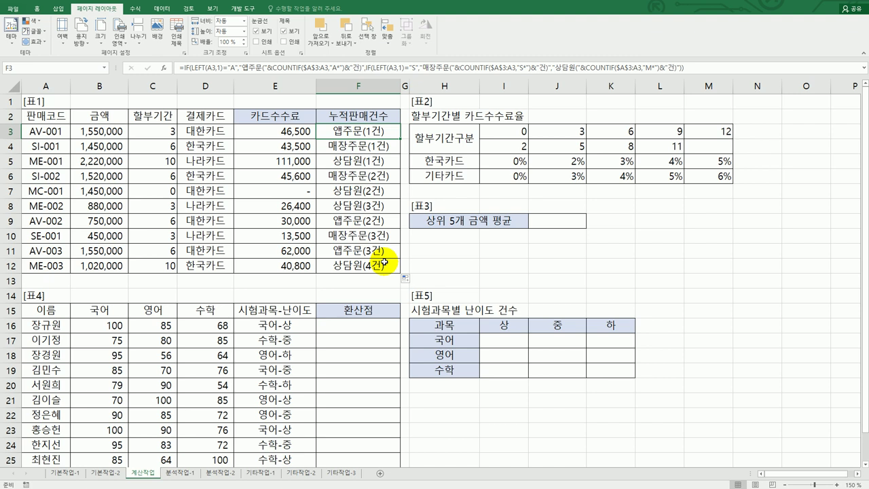
key("alt+Tab")
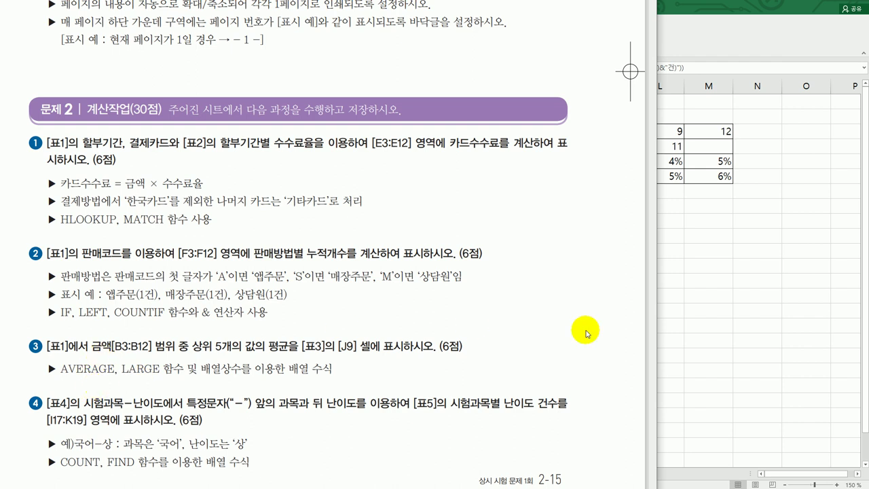
Switch back to the Excel workbook and begin the [표3] average formula in J9 with AVERAGE and a nested LARGE function.
left_click(711, 352)
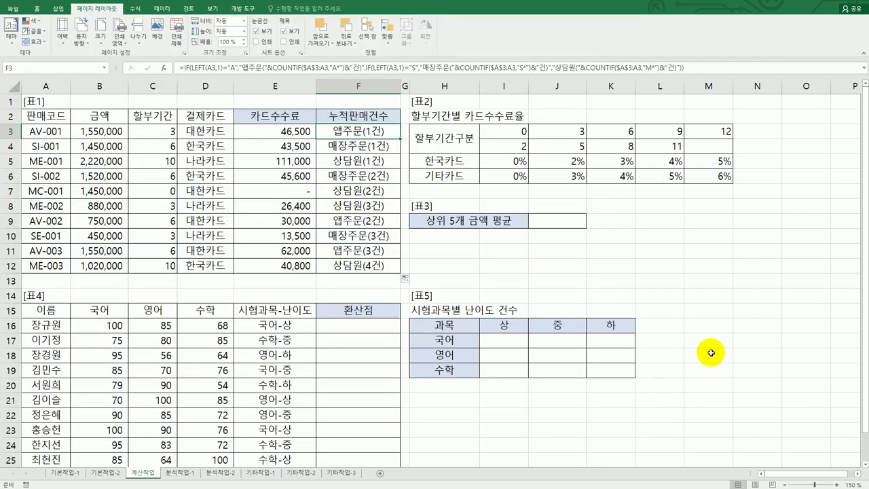
left_click(561, 221)
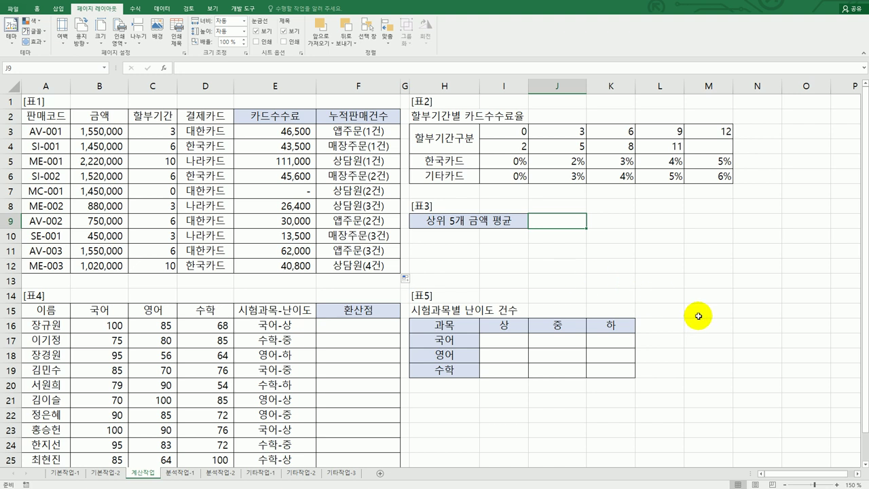
type("=")
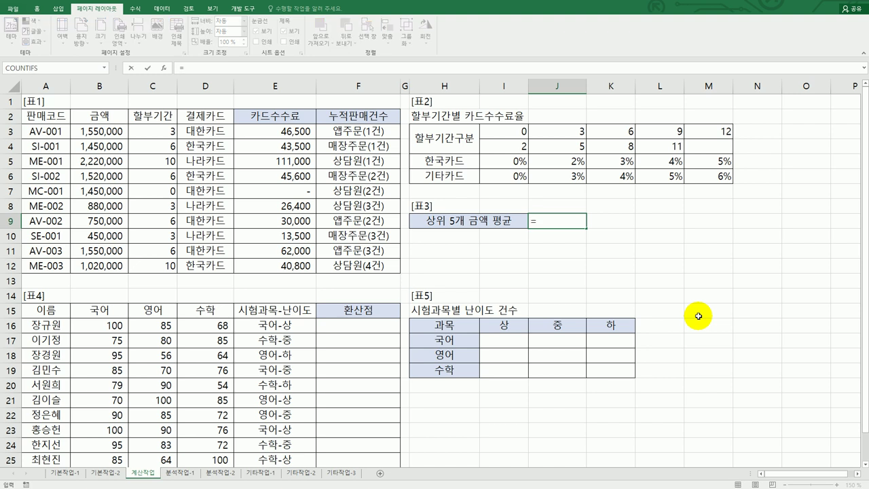
type("ave")
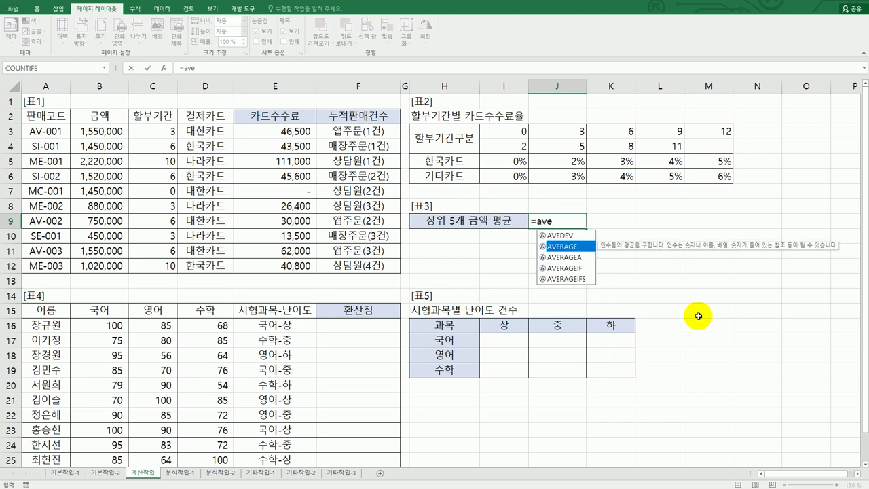
key("Tab")
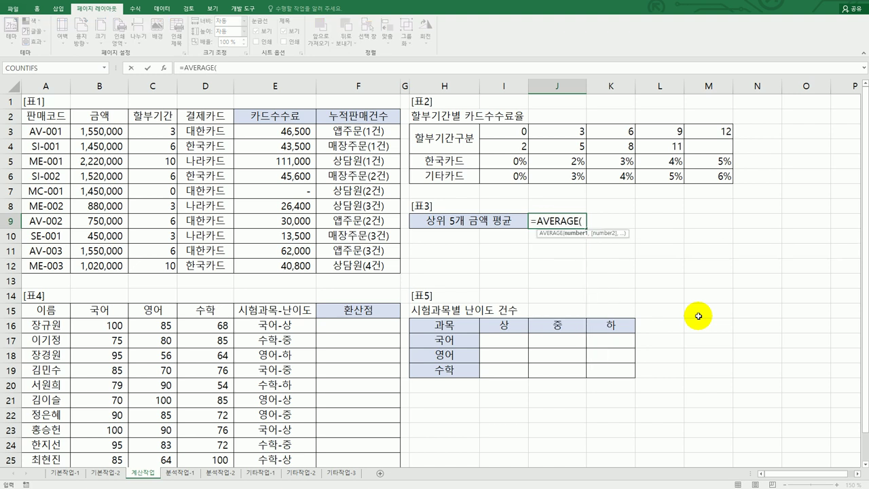
type("large(")
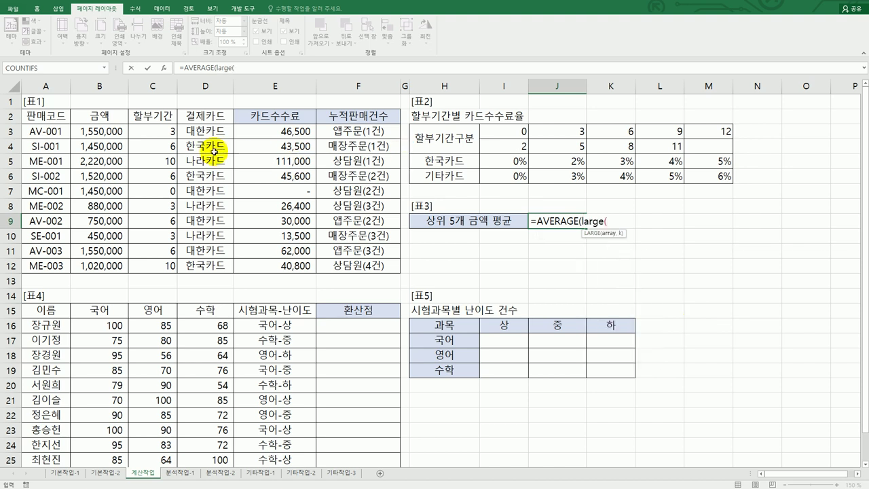
Set the amount range B3:B12 as the array argument of the LARGE function in J9's formula.
left_click_drag(115, 132, 120, 267)
type(",")
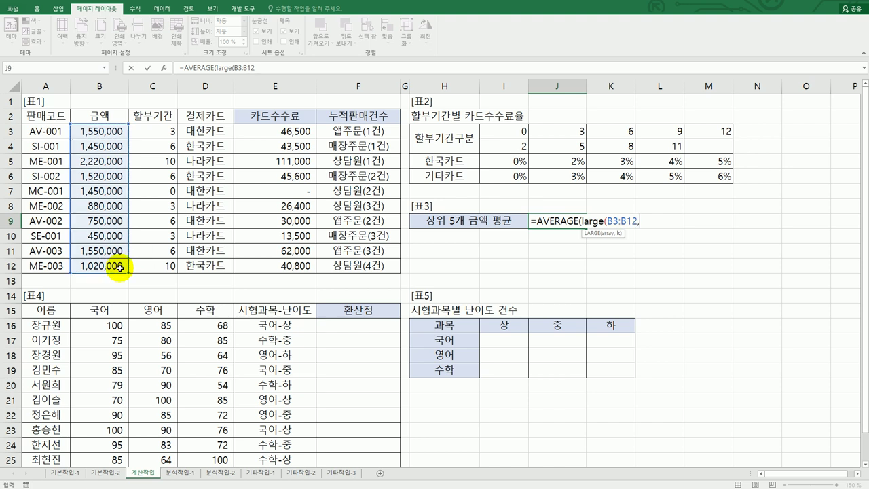
type("1),large")
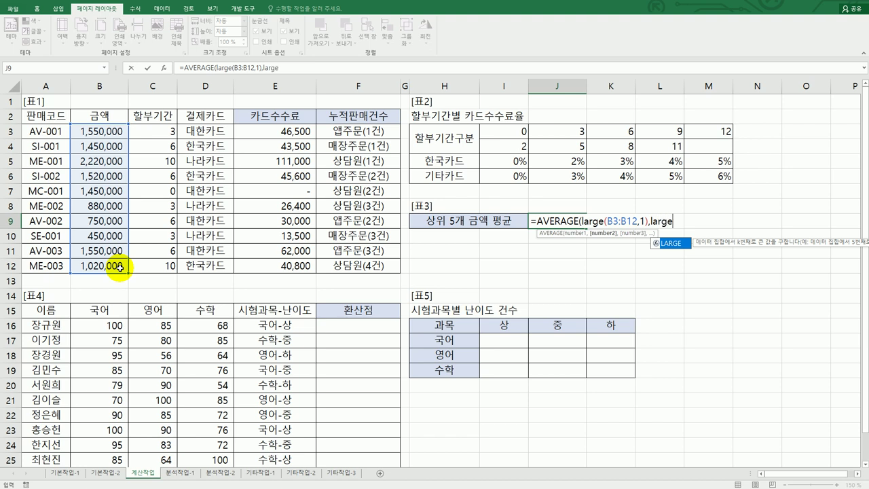
type("(")
left_click_drag(107, 137, 107, 265)
type(",2),")
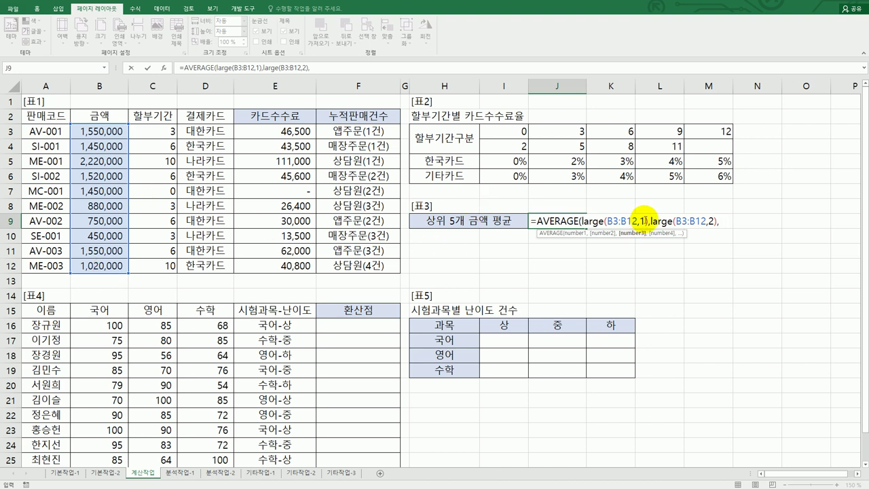
left_click_drag(639, 222, 746, 221)
key("BackSpace")
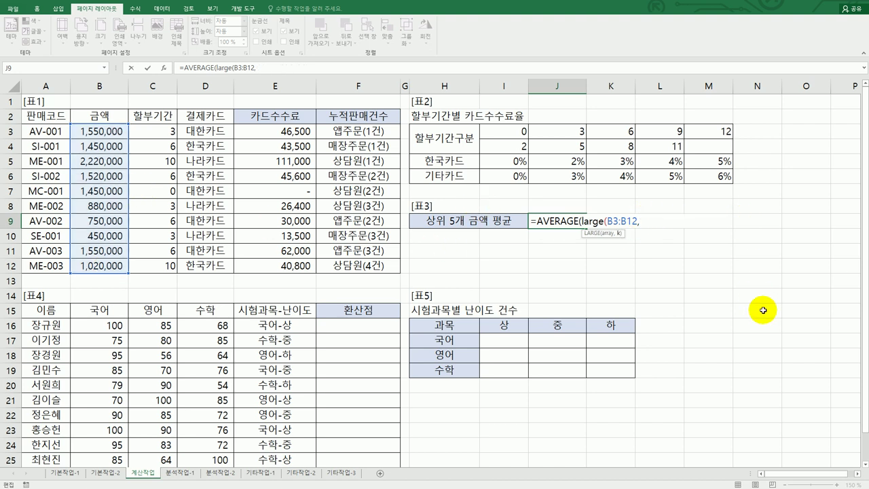
Complete J9's LARGE function with the array constant {1,2,3,4,5} and enter the average as an array formula.
type("{1,2,3,4,5}")
type(")")
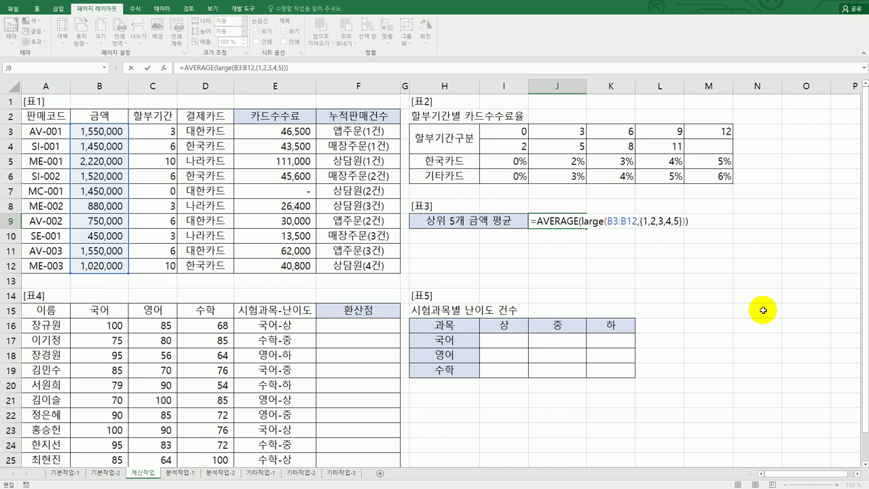
key("ctrl+shift+Return")
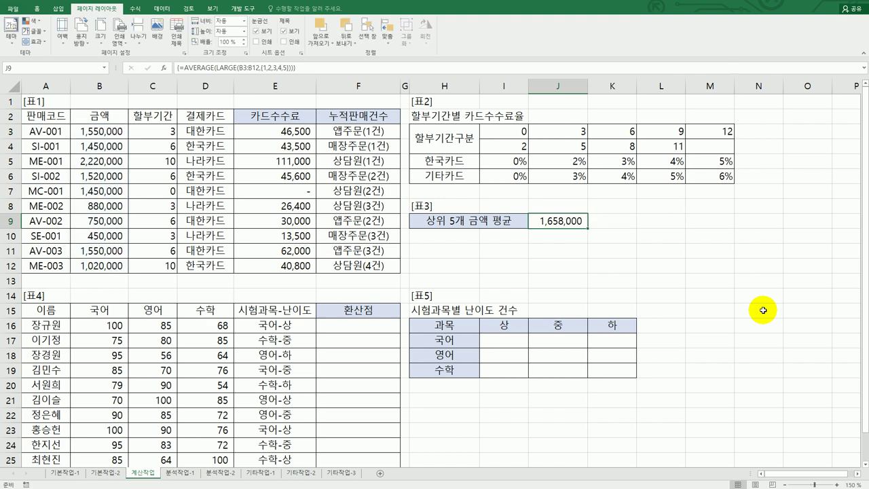
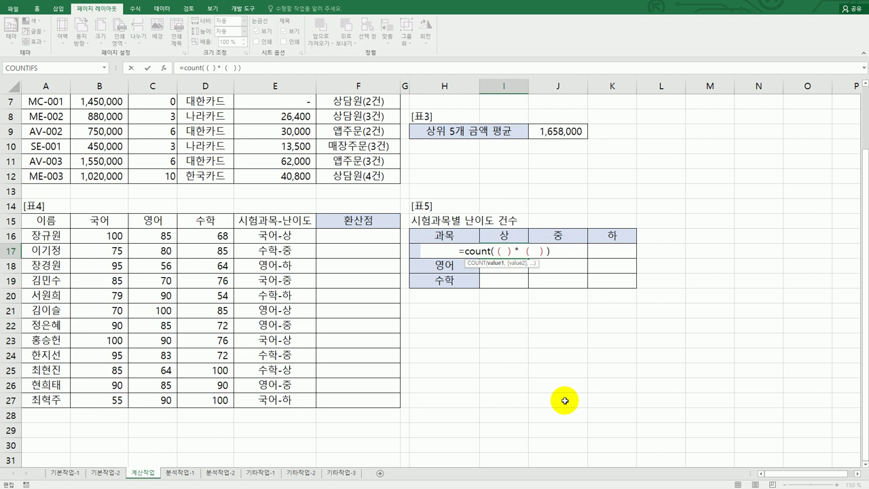
Insert a FIND function in the first condition of I17's COUNT formula, searching for the subject in $H17.
type("find(")
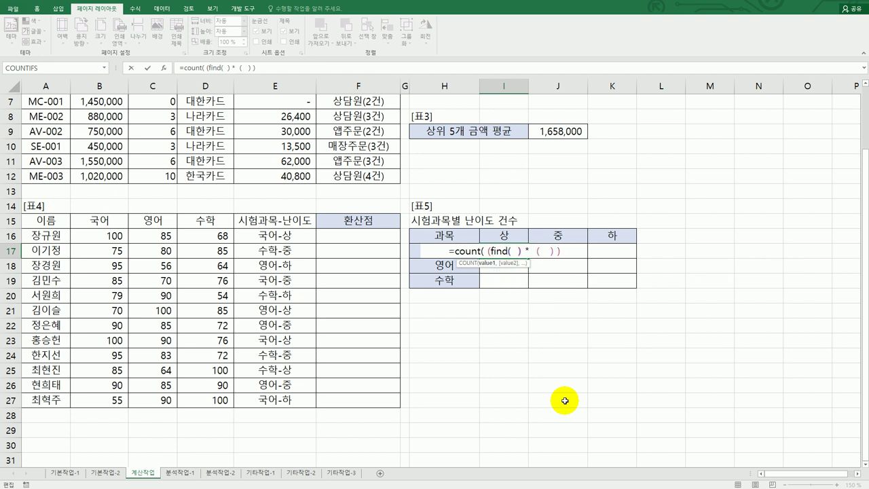
key("Left")
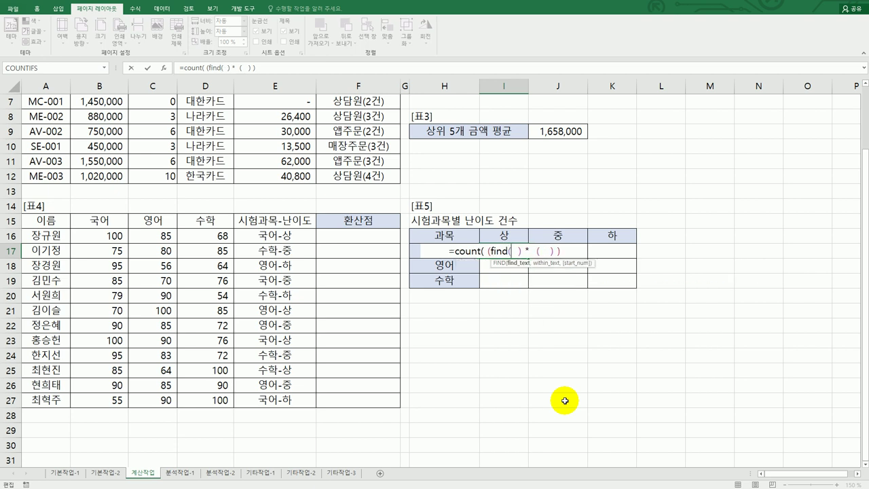
left_click(416, 252)
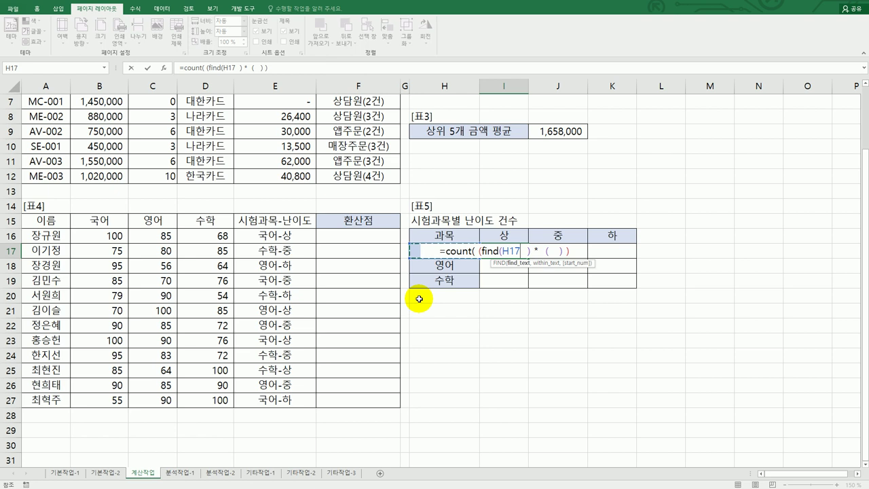
key("F4")
key("F4")
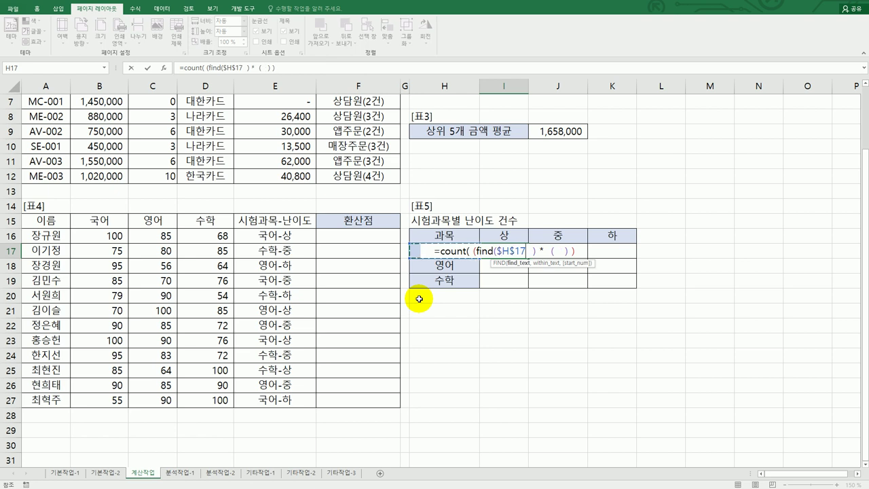
key("F4")
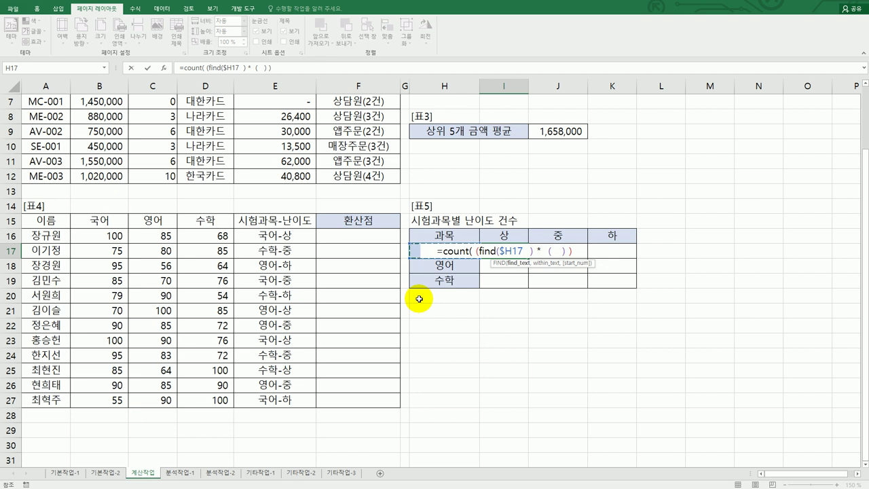
type(",")
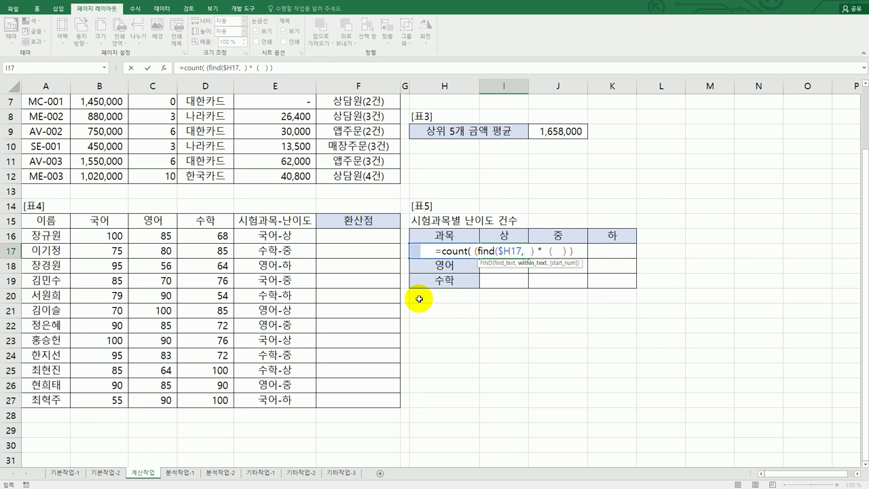
Set $E$16:$E$27 as the first FIND function's search range and close its parentheses.
left_click_drag(269, 235, 270, 399)
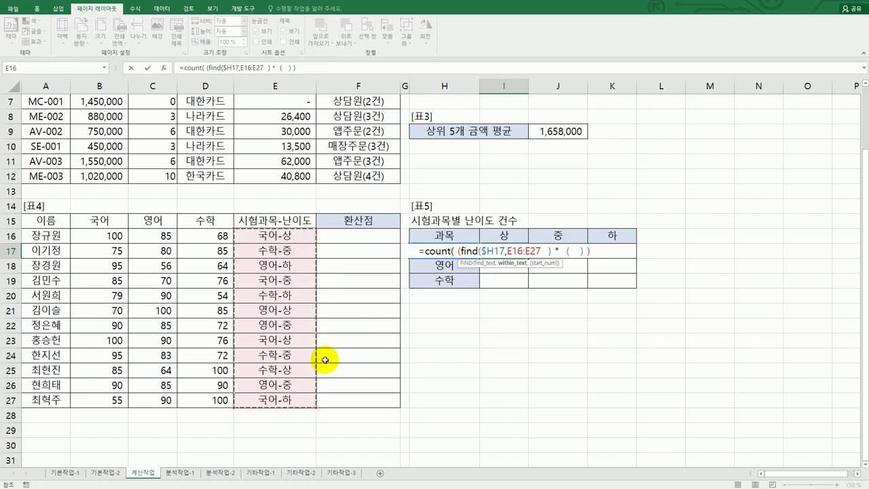
key("F4")
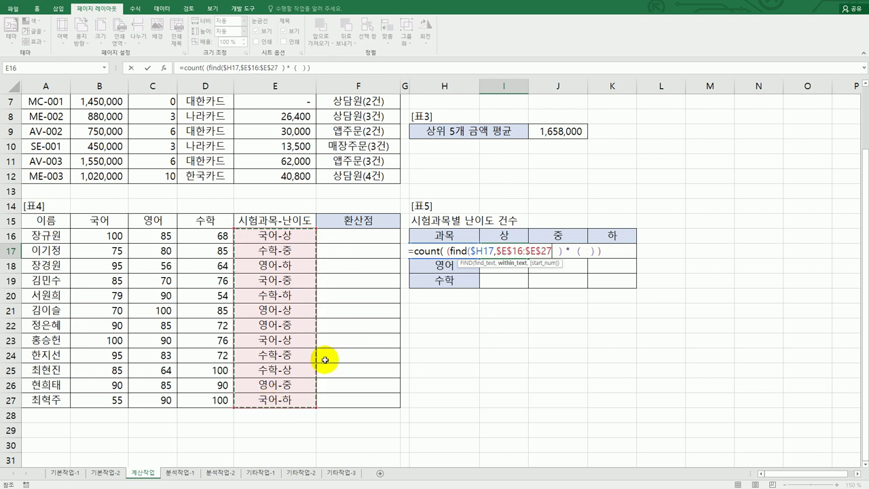
key("Delete")
key("Delete")
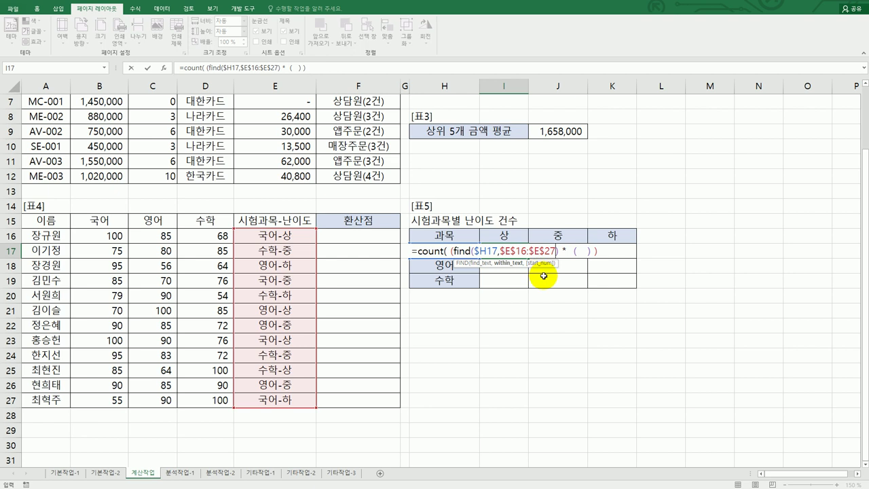
type(")")
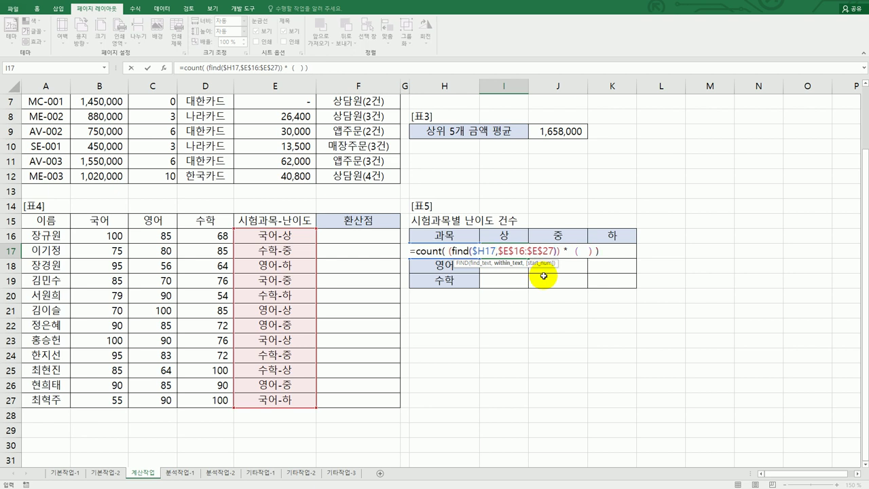
Remove the redundant outer parentheses around the first FIND function in I17's formula.
left_click(452, 252)
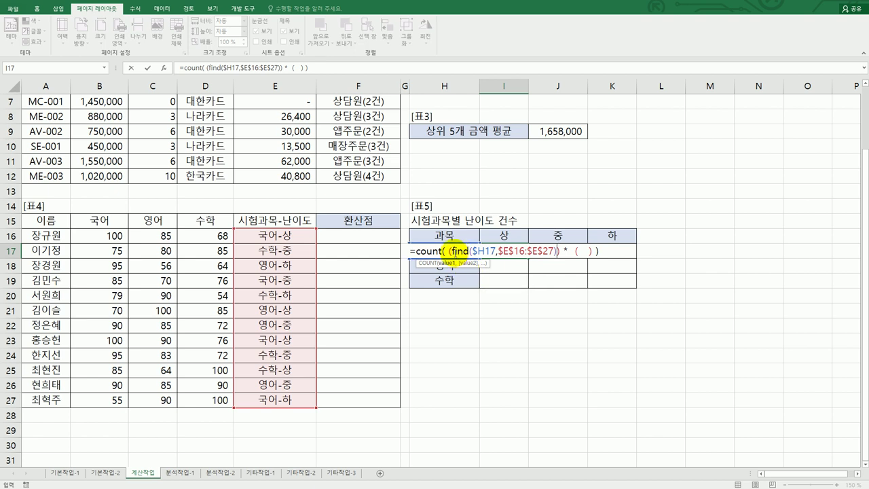
left_click_drag(451, 251, 556, 256)
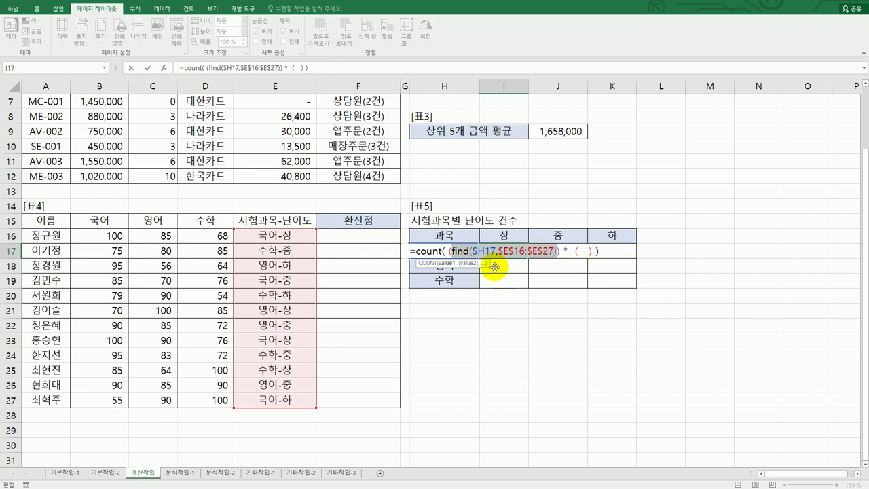
left_click(448, 251)
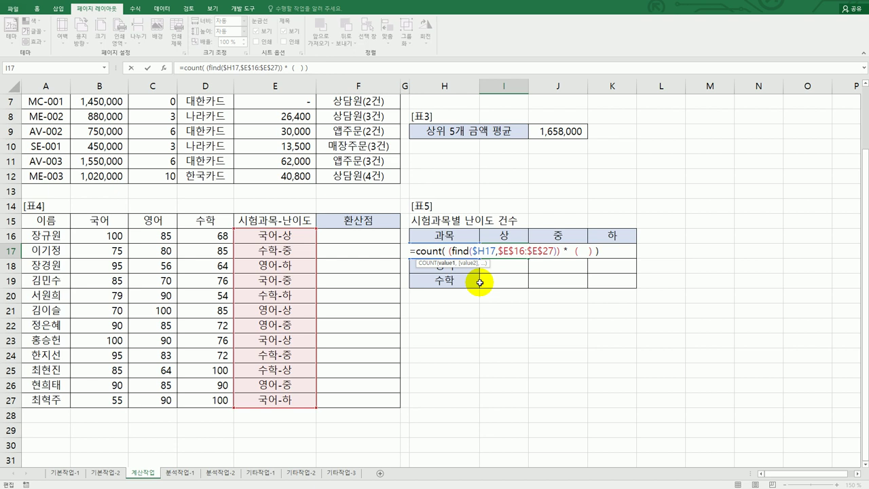
key("Delete")
left_click(555, 252)
key("Delete")
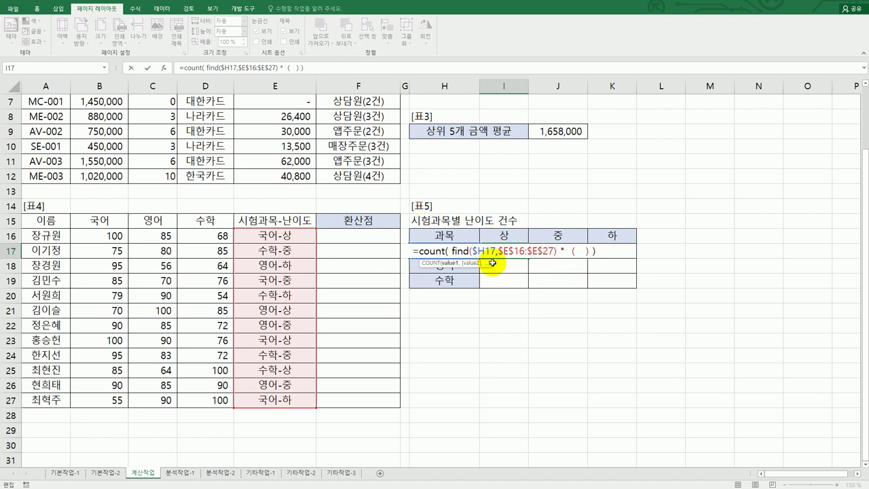
Replace the empty second parentheses in I17's formula with a FIND function searching for the difficulty in I$16.
left_click(574, 251)
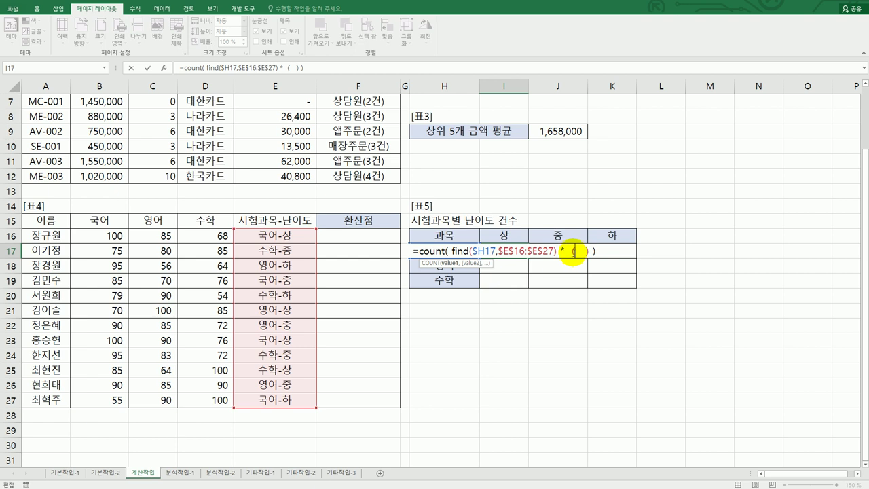
left_click_drag(575, 251, 588, 253)
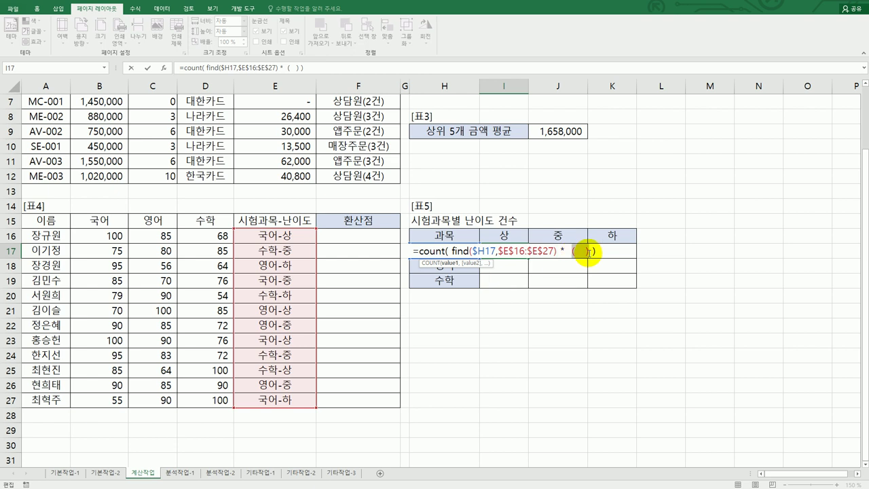
type("find(")
left_click(515, 237)
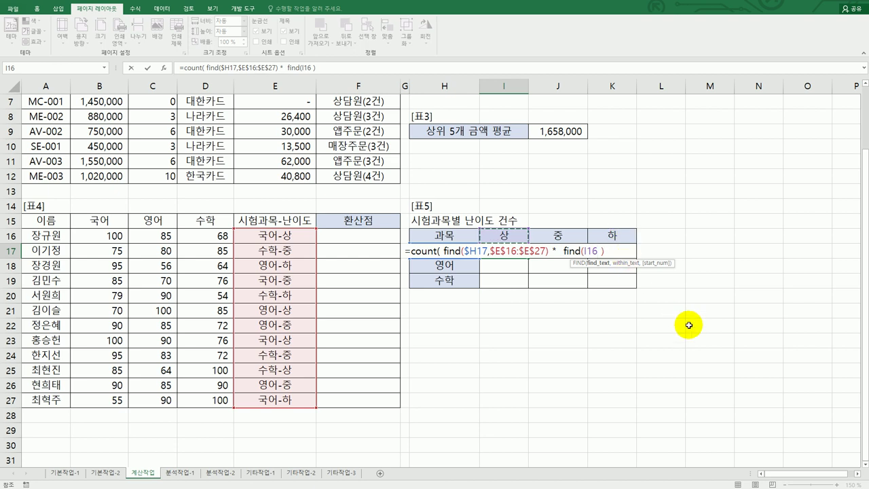
key("F4")
key("F4")
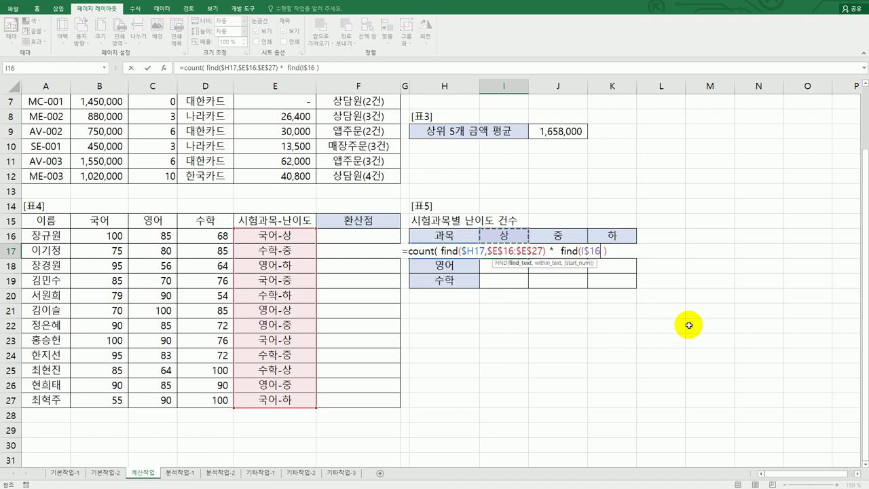
type(",")
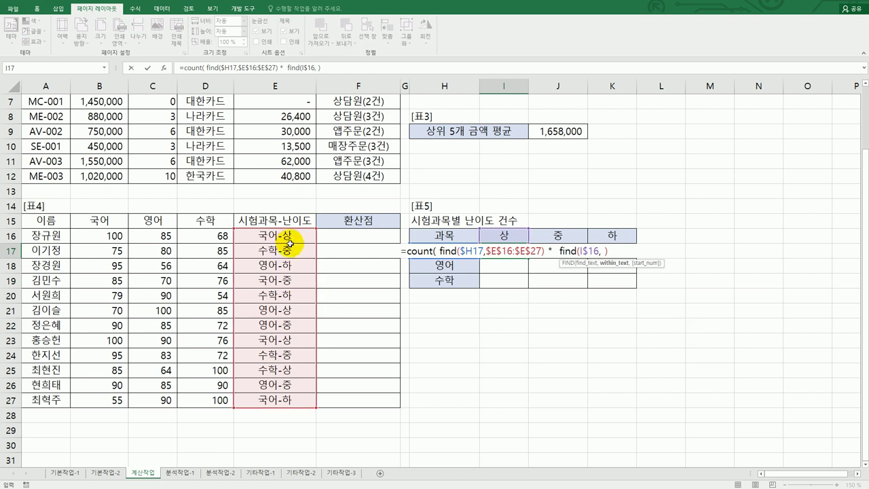
Set $E$16:$E$27 as the second FIND function's range and enter I17 as an array formula.
left_click_drag(288, 239, 283, 397)
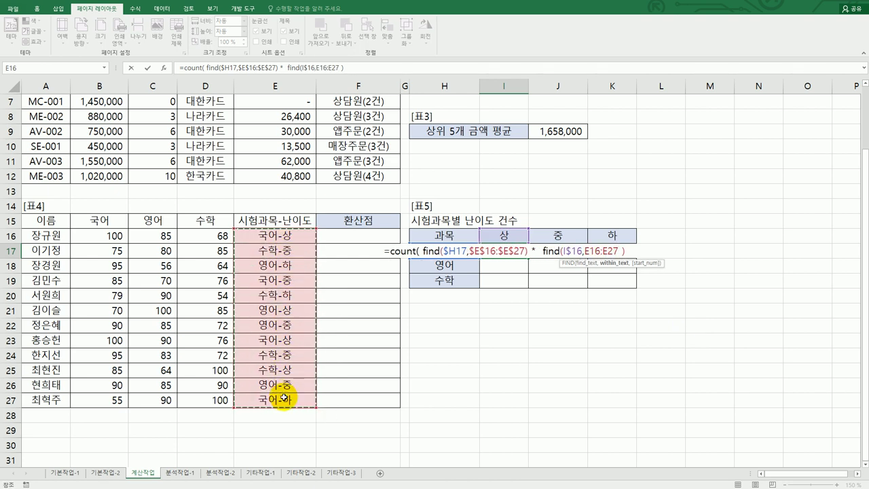
key("F4")
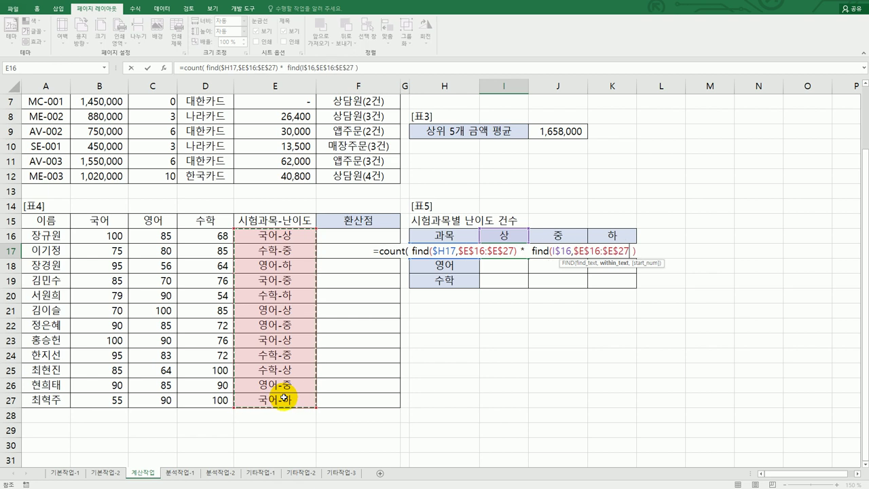
type(")")
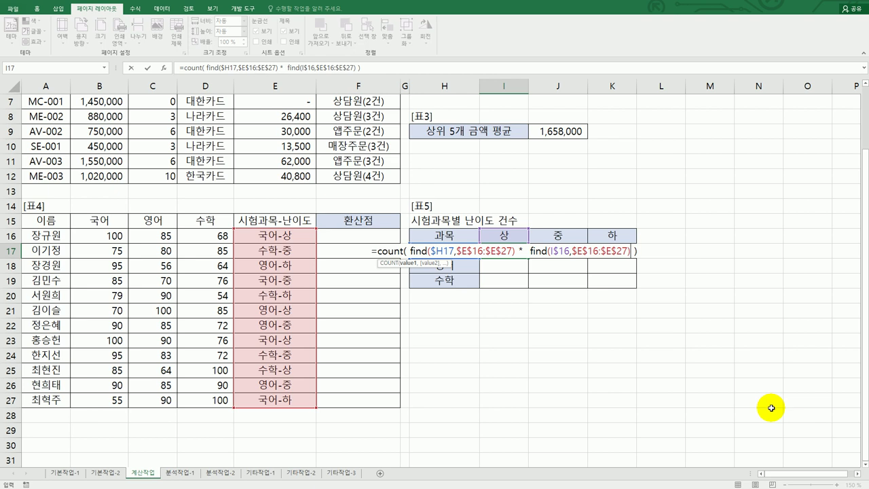
key("ctrl+shift+Return")
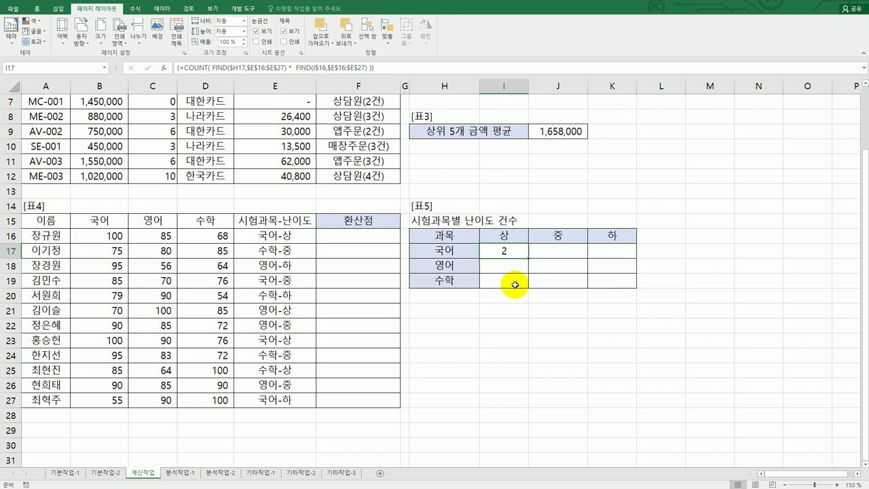
Check the 국어-상 entries in E16 and E23, and fill I17's formula across I17:K19.
left_click(292, 241)
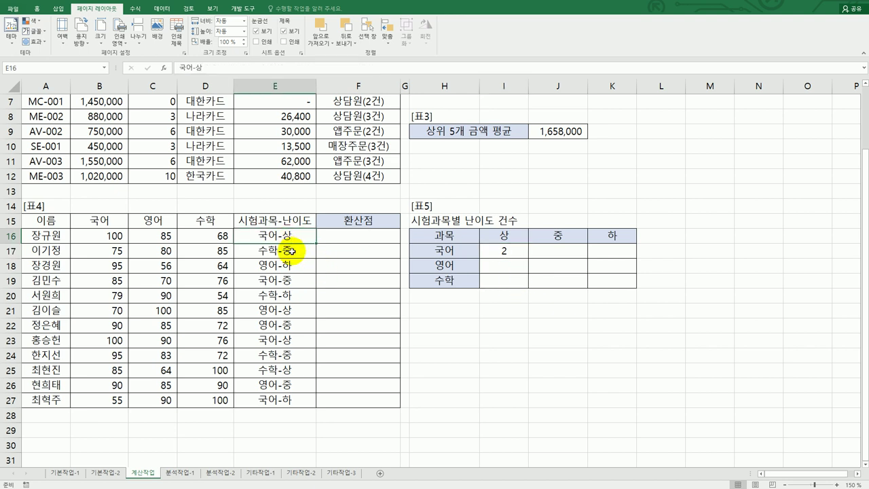
left_click(297, 340)
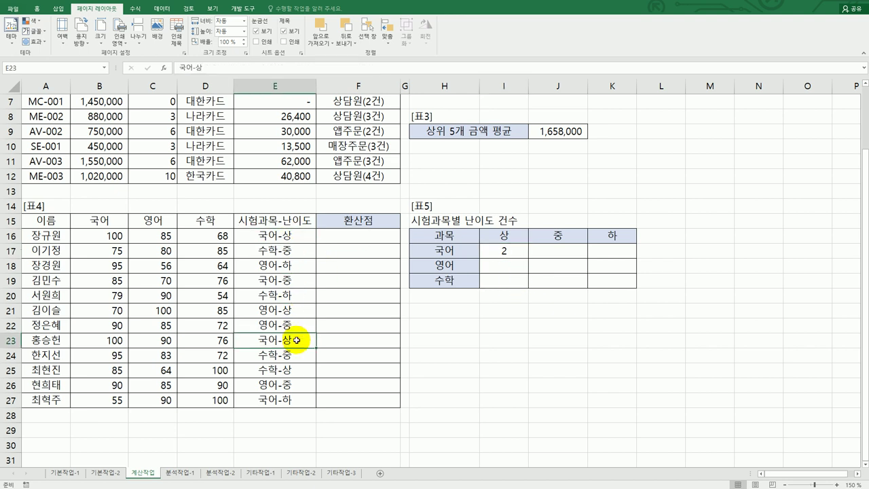
left_click(504, 250)
left_click_drag(529, 259, 616, 291)
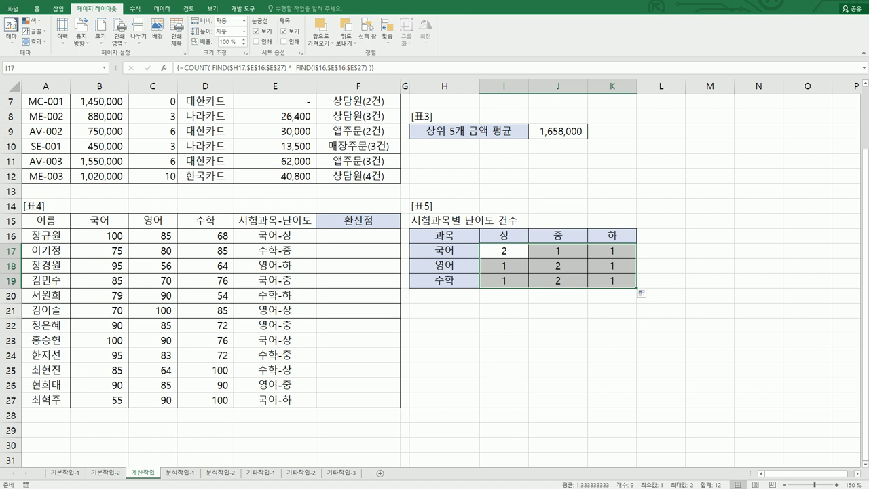
Switch to the exam problem document to review the 계산작업 tasks, and return to the Excel worksheet.
key("alt+Tab")
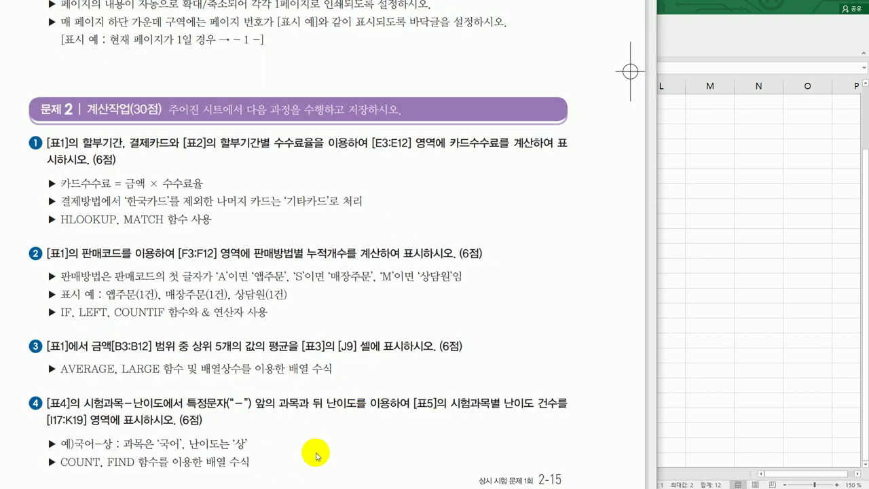
key("alt+Tab")
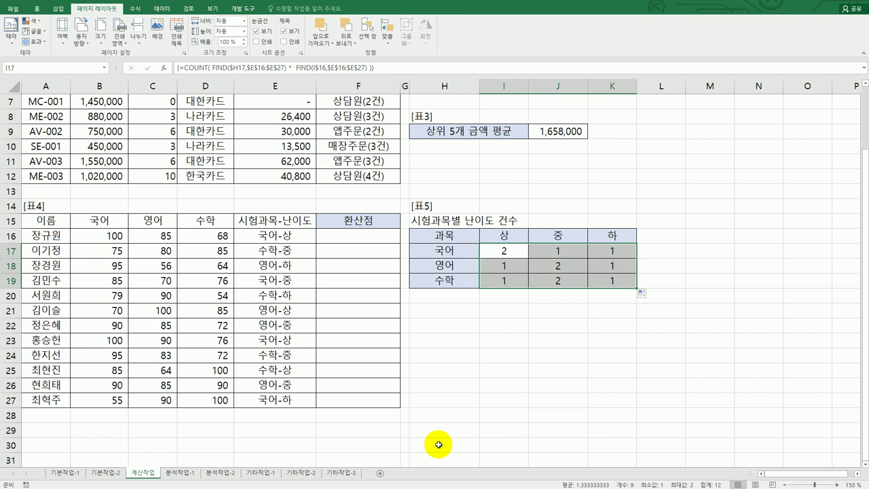
Check the fn환산점 task in the exam document and insert a new module in the workbook's Visual Basic editor.
key("alt+Tab")
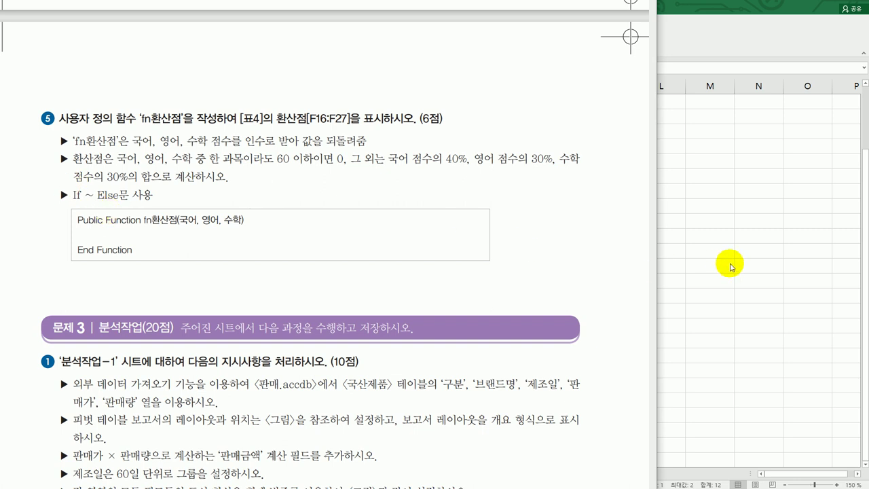
key("alt+Tab")
left_click(375, 234)
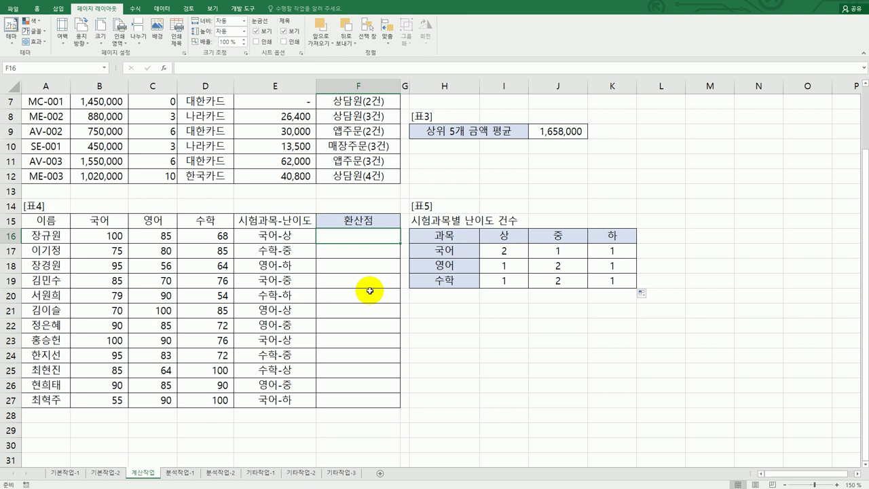
left_click(243, 9)
left_click(11, 38)
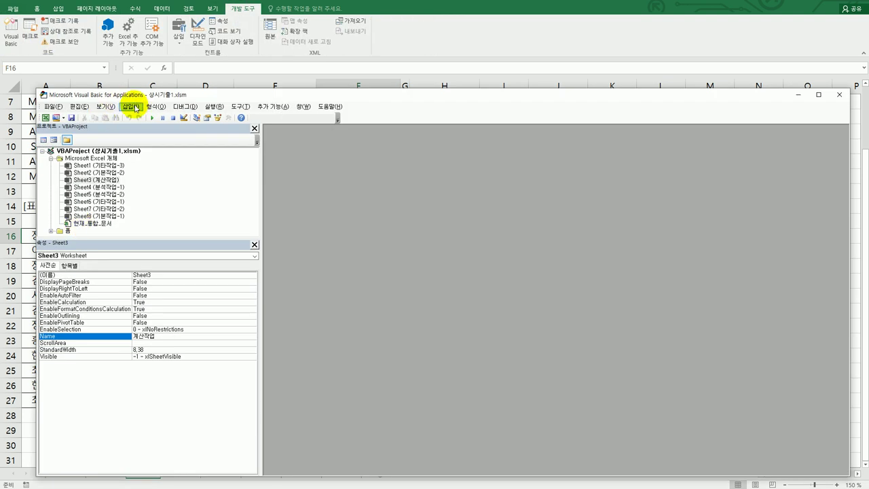
left_click(132, 107)
left_click(115, 138)
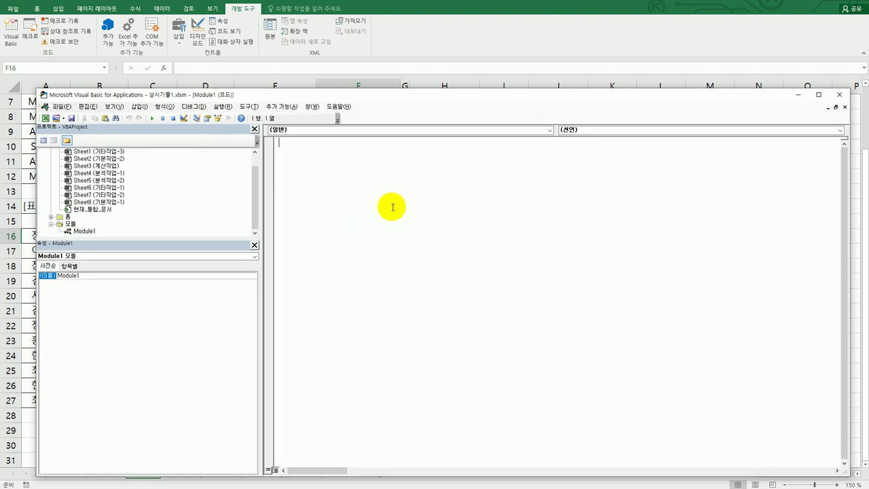
Declare the public function fn환산점 with the arguments 국어, 영어 and 수학 in the module.
type("public fun")
type("ction fn호")
type("환산점(")
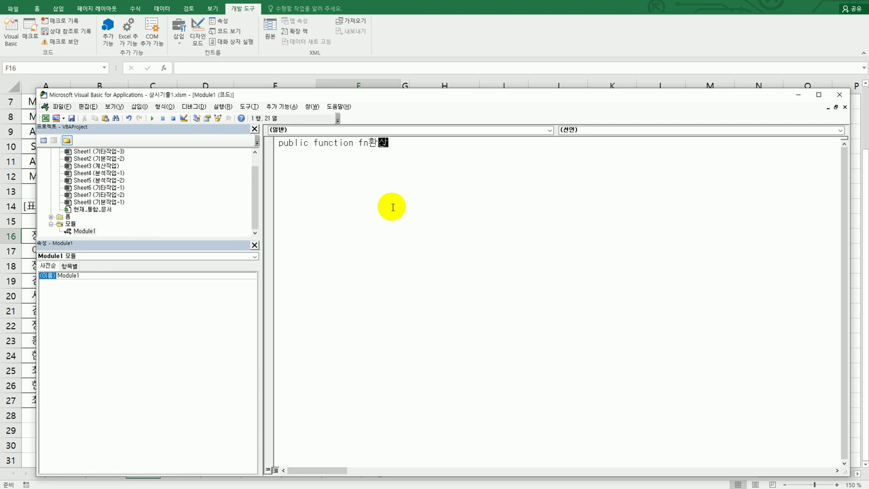
type("국어, 영어, 수학)")
key("Return")
key("Return")
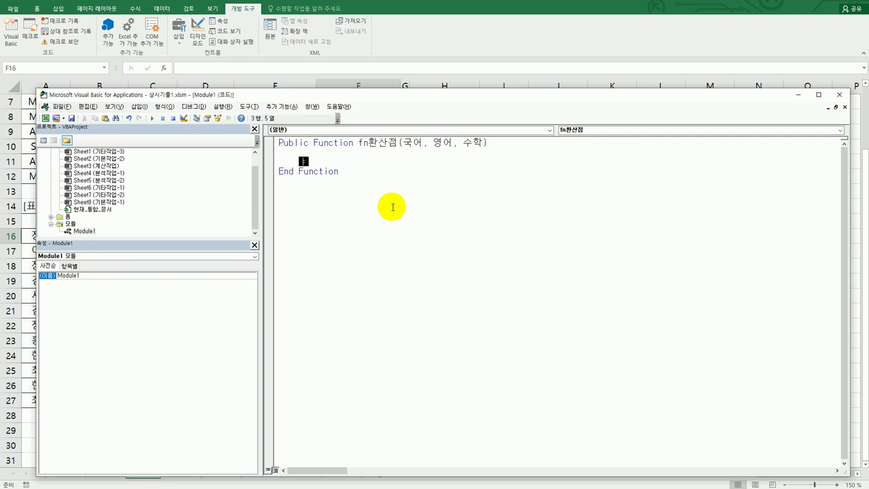
Write the If condition 국어 < 60 Or 영어 < 60 Or 수학 < 60 Then inside the function.
type("if")
type("국")
key("BackSpace")
key("BackSpace")
key("BackSpace")
type("국어 < 60 ")
type("or ")
type("영어 < ")
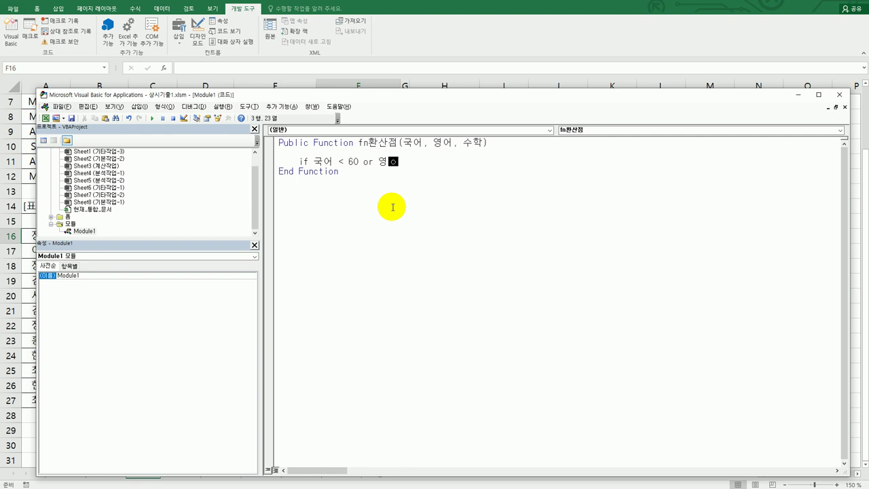
type("60 or 수학 < 60 then")
key("Return")
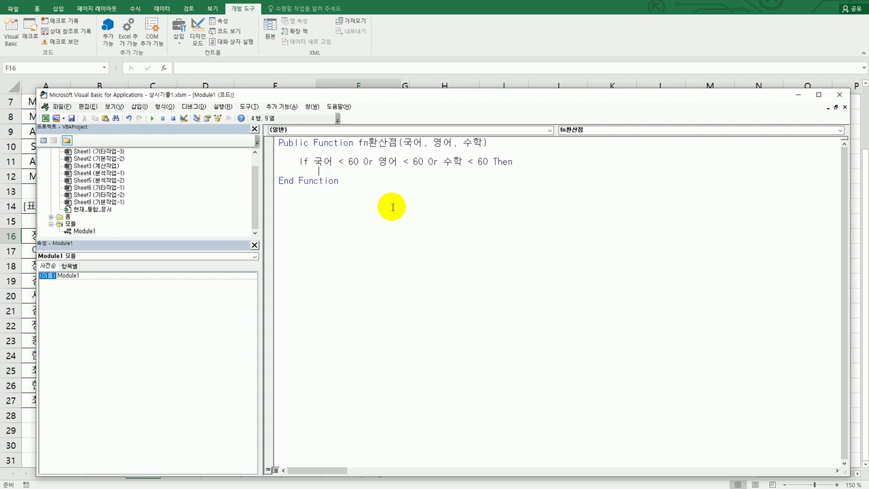
Set fn환산점 = 0 as the result for when the If condition is met.
type("fn환산저")
type("ㅁ ")
type("= 0")
key("Return")
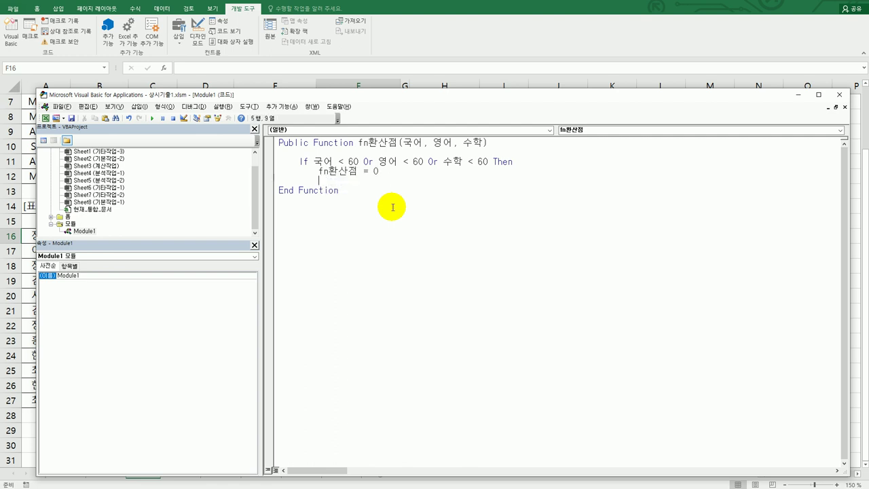
Add an Else branch that sets fn환산점 = 국어 * 0.4 + 영어 * 0.3 + 수학 * 0.3.
type("else")
key("Return")
type("f")
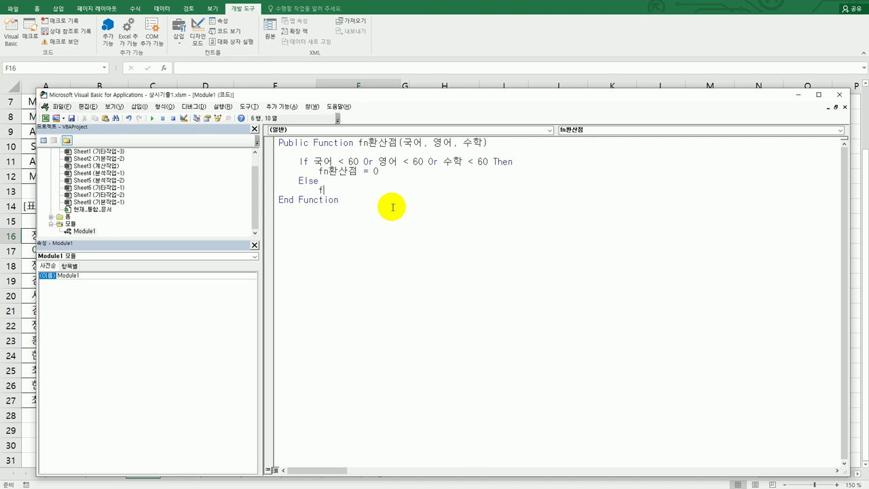
type("nㅎㅘㄴㅅㅏㄴㅈㅓㅁ ")
type("= ㄱㅜㄱㅇㅓ ")
type("* ")
type("0.4")
type(" + ")
type("영어 ")
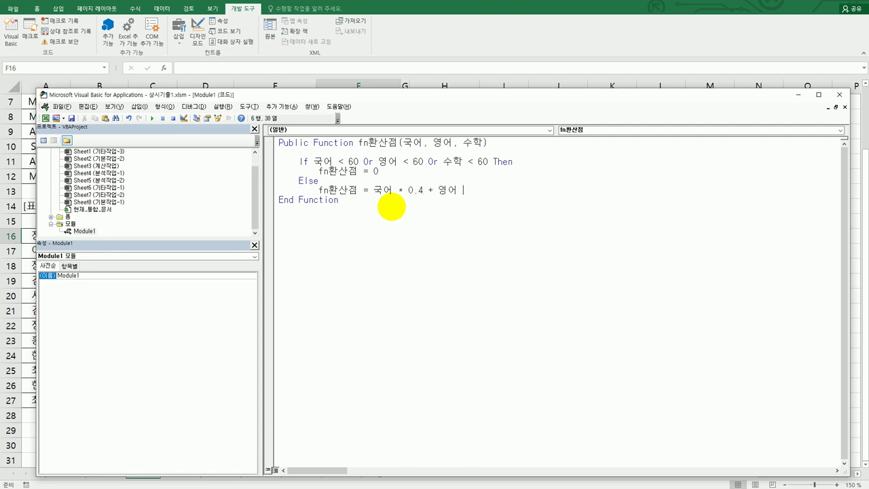
type("* 0.3 + 수학 * 0.3")
End the conditional block with End If and close the Visual Basic editor.
key("Return")
key("BackSpace")
type("end if")
key("Return")
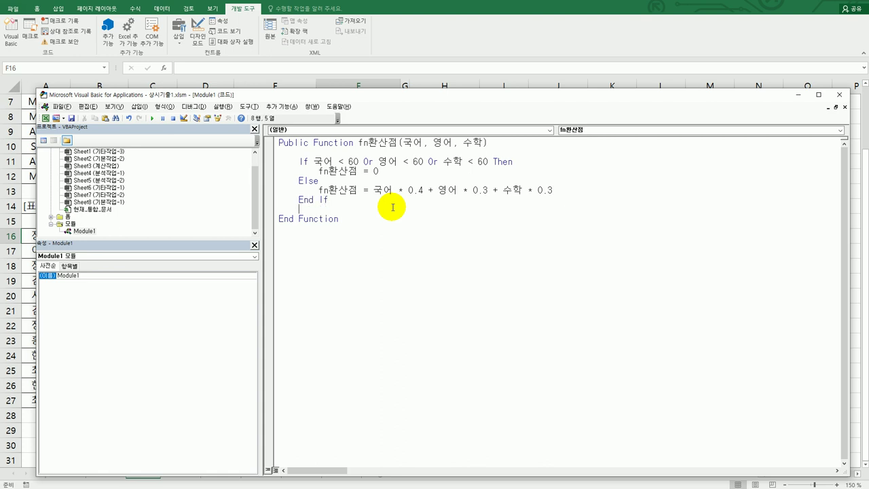
left_click(382, 237)
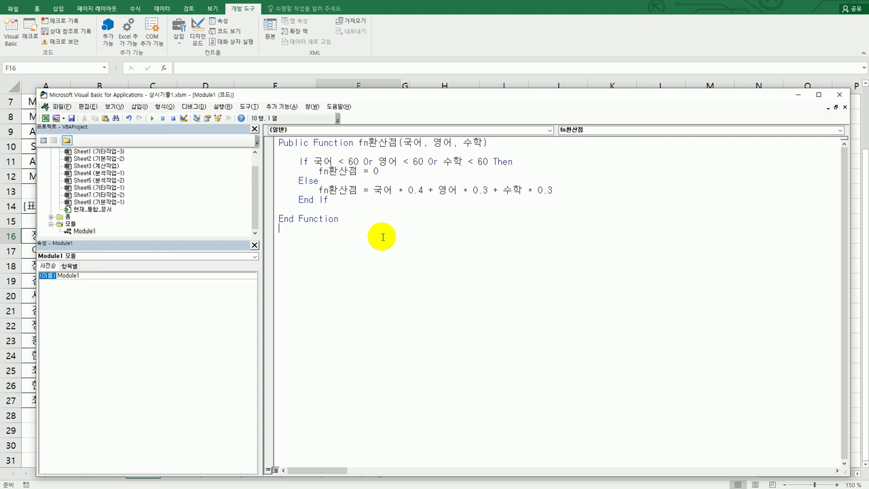
left_click(840, 95)
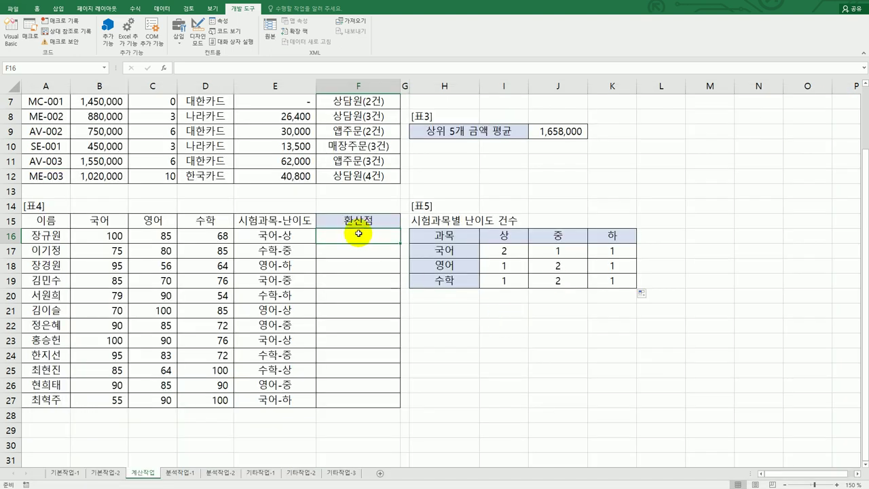
Insert the fn환산점 function from the 사용자 정의 category into cell F16.
left_click(167, 68)
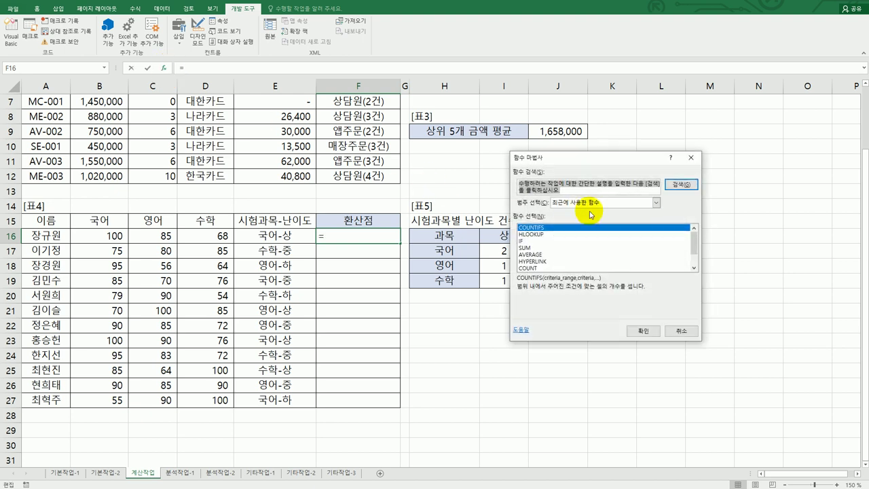
left_click(593, 203)
left_click(582, 286)
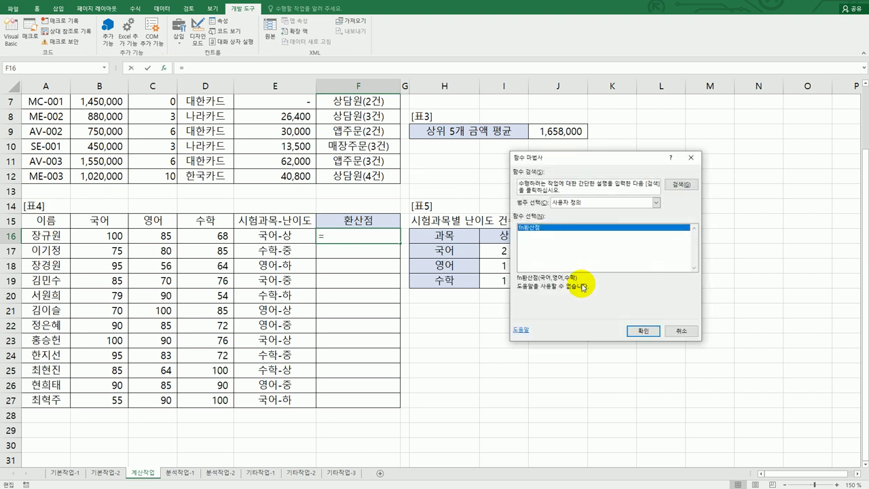
left_click(642, 332)
Set the function's 국어, 영어 and 수학 arguments to B16, C16 and D16, and confirm the formula.
left_click(117, 235)
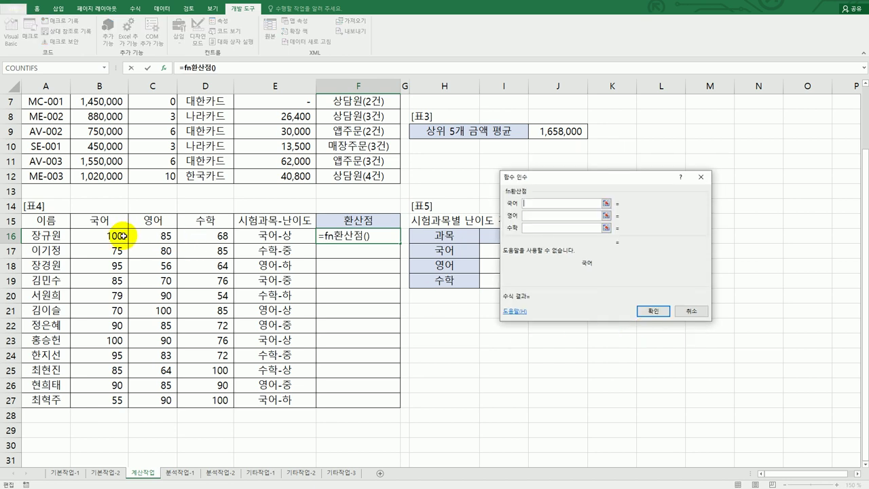
left_click(530, 215)
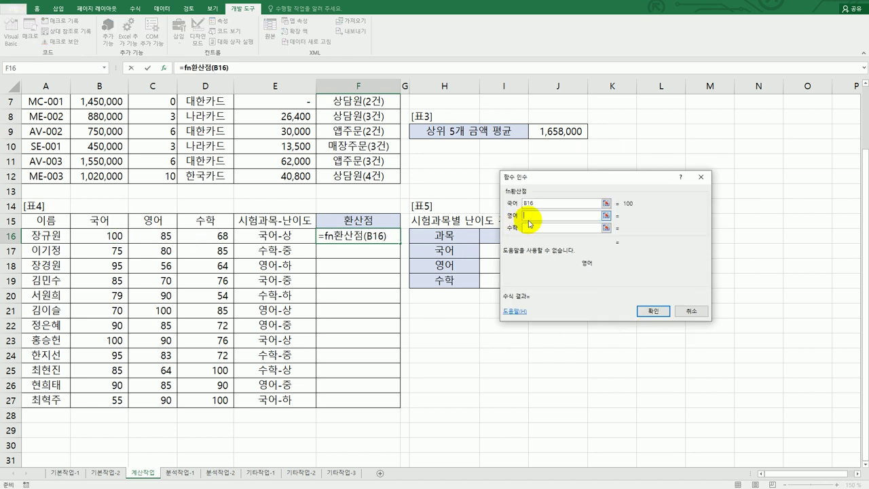
left_click(158, 236)
left_click(548, 227)
left_click(223, 236)
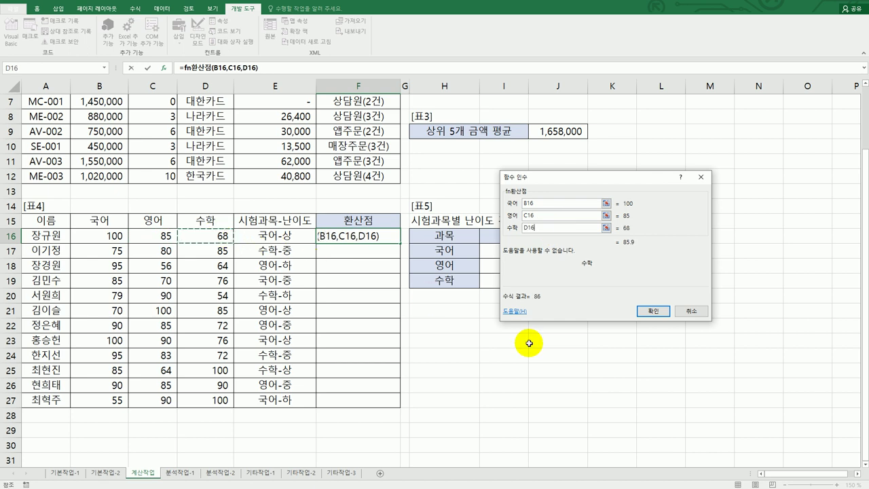
left_click(639, 315)
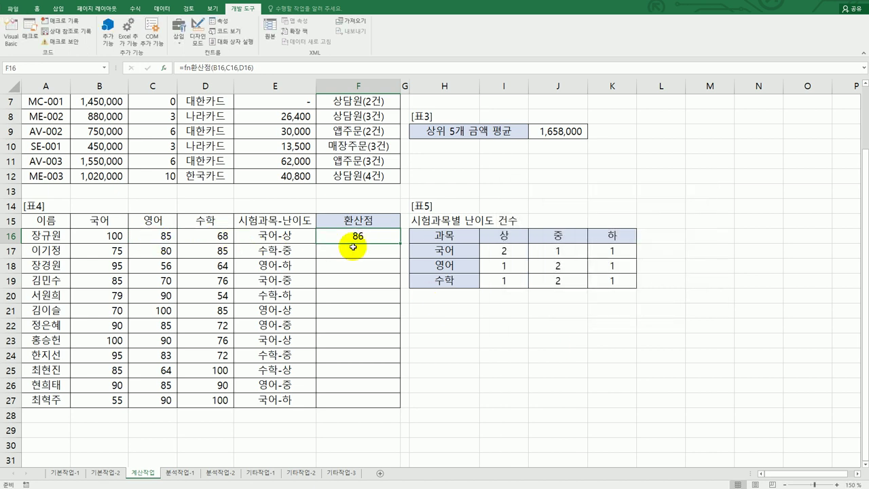
Fill F16's formula down to F27 and check the results in F18, F20 and F27 against the scores.
left_click_drag(402, 241, 391, 407)
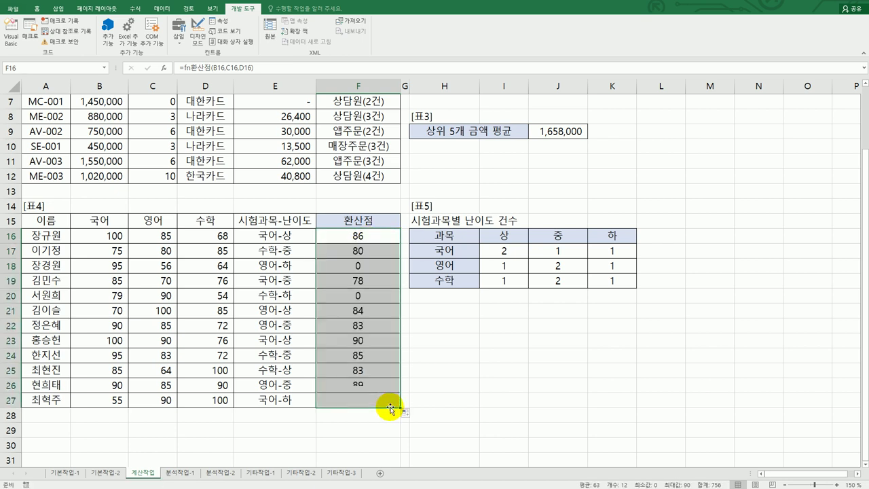
left_click(355, 266)
left_click(358, 296)
left_click(353, 400)
left_click(107, 398)
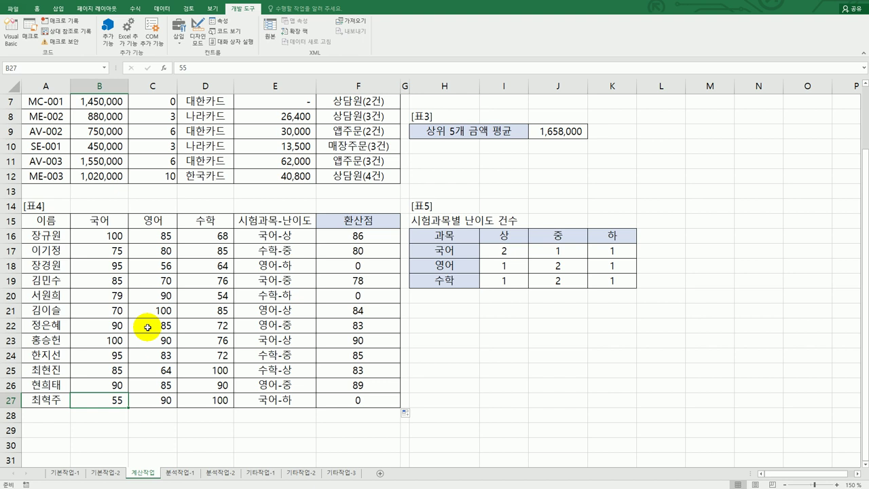
scroll(147, 327, "up", 2)
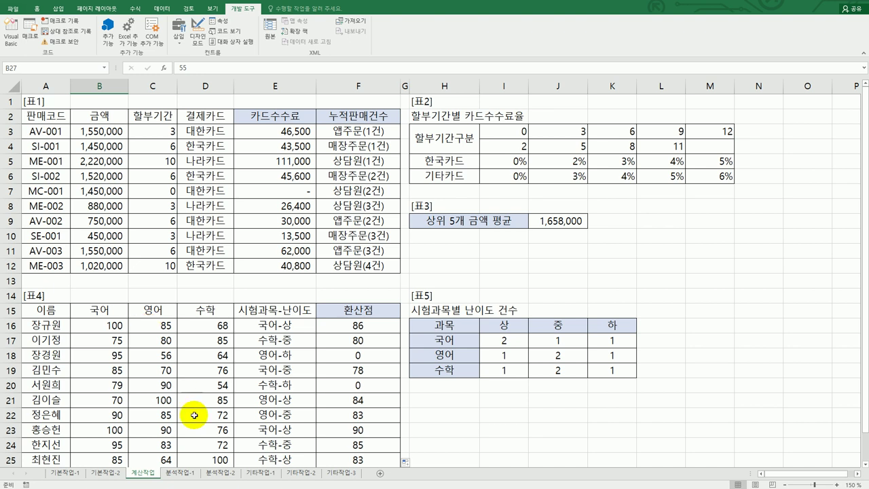
Open the 분석작업-1 sheet and review its pivot table instructions and sample figure in the exam document.
left_click(187, 475)
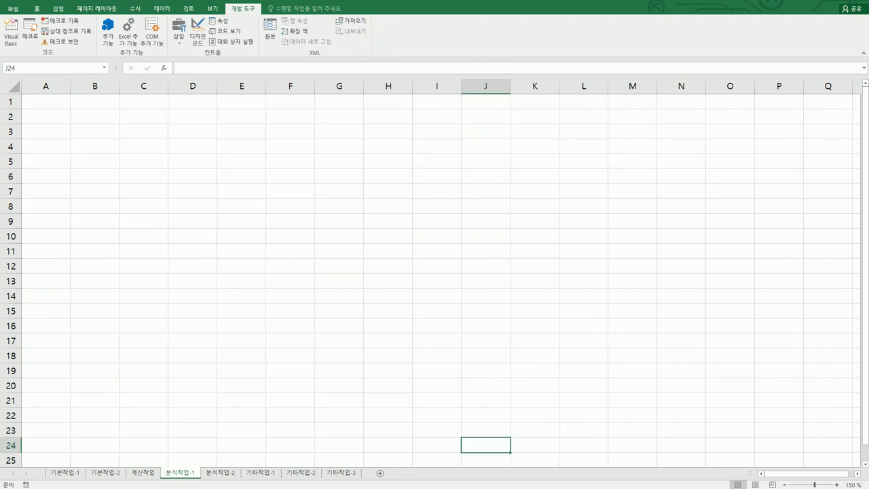
key("alt+Tab")
scroll(415, 276, "down", 3)
scroll(415, 276, "down", 1)
scroll(414, 277, "up", 1)
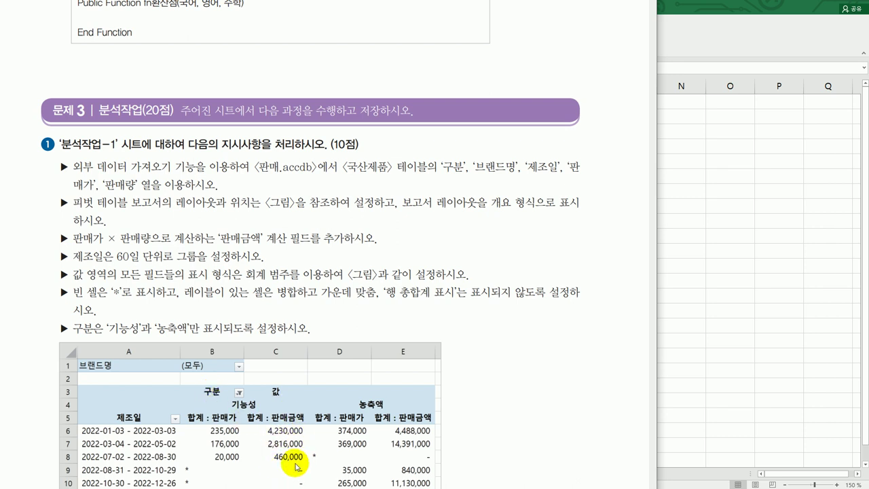
scroll(227, 434, "down", 3)
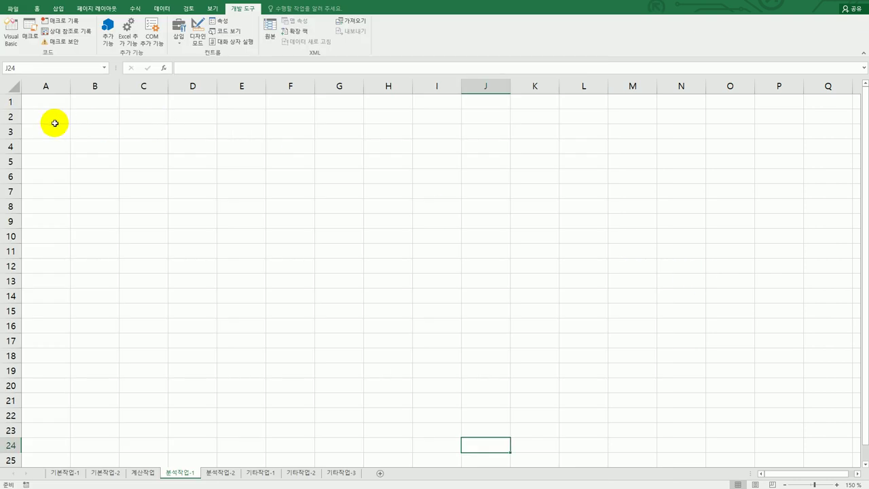
Start a Microsoft Query import at cell A3 of 분석작업-1 with MS Access Database as the data source.
left_click(32, 133)
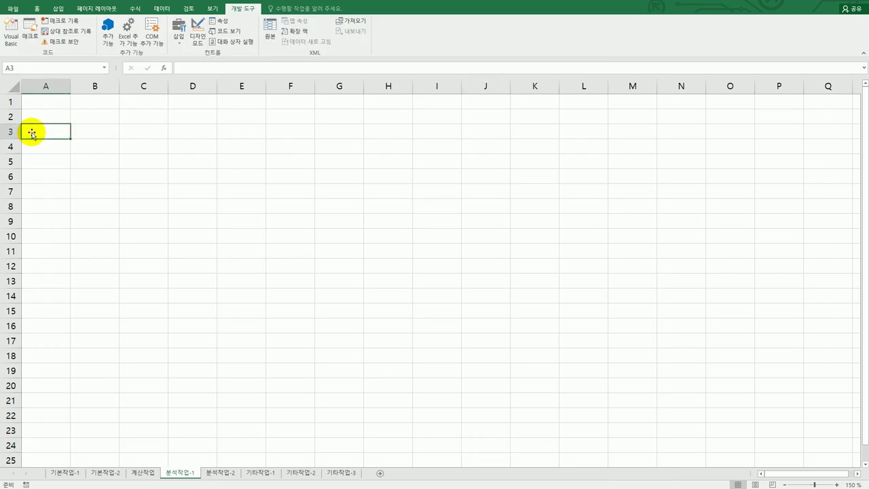
left_click(167, 11)
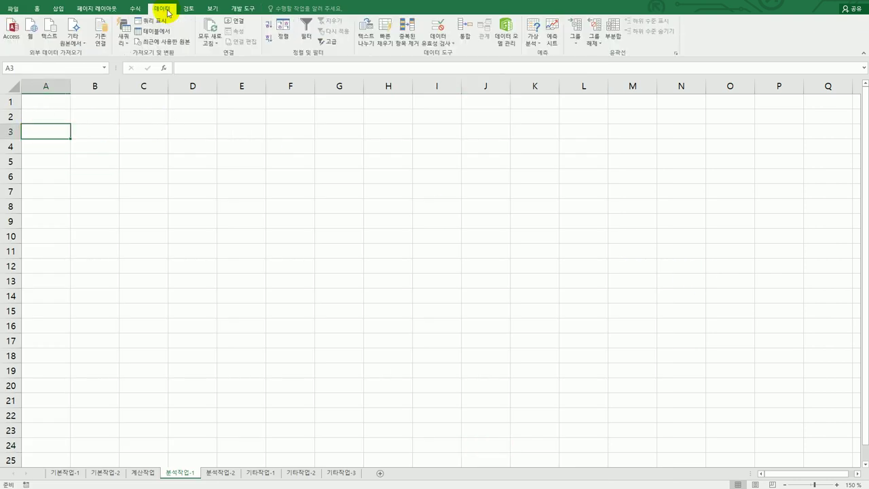
left_click(81, 45)
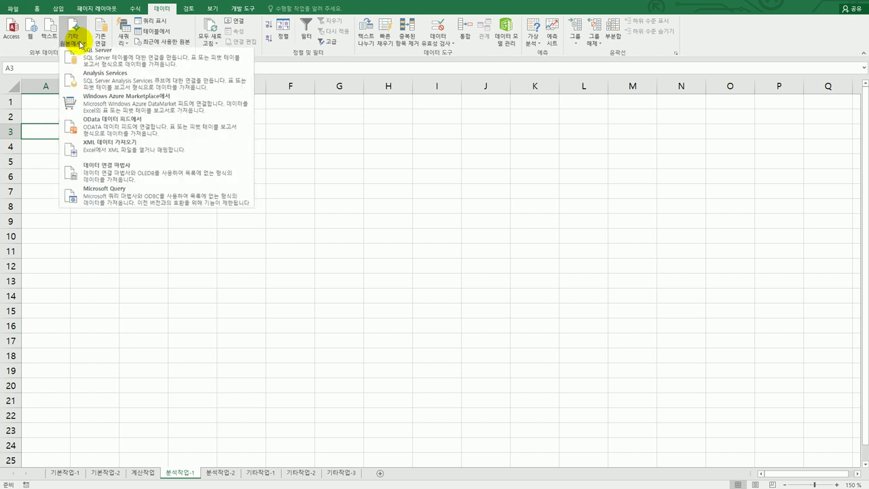
left_click(155, 197)
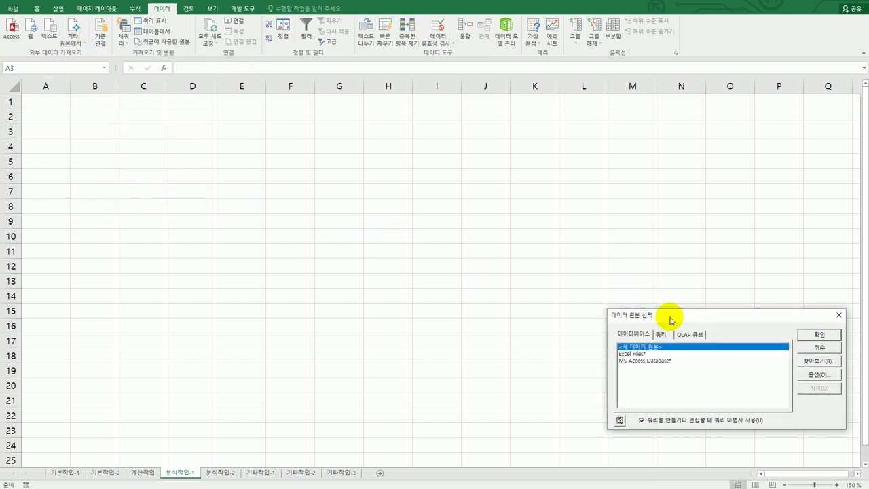
left_click_drag(671, 317, 353, 206)
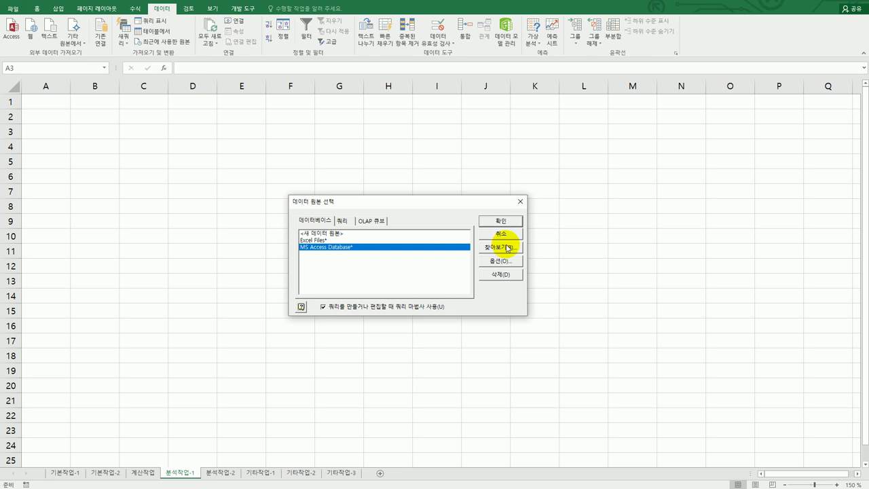
left_click(511, 221)
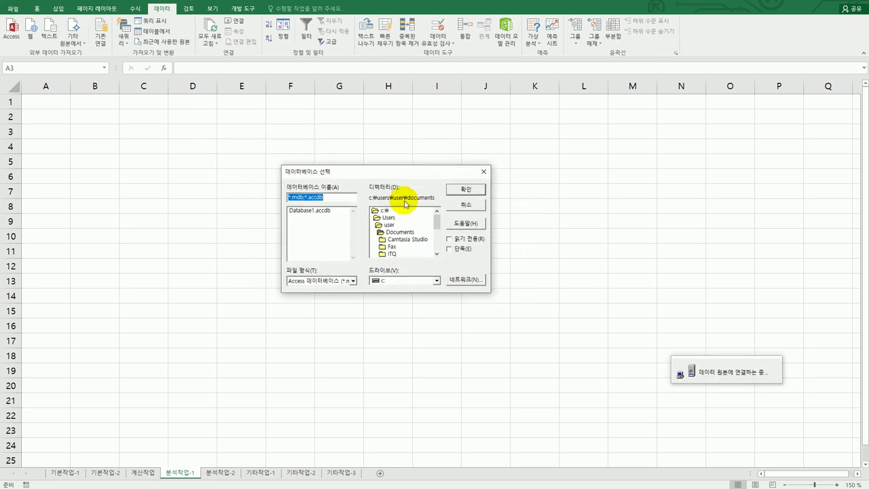
Connect to the 판매.accdb database in the C:\컴활1급\스프레드시트 folder.
double_click(385, 210)
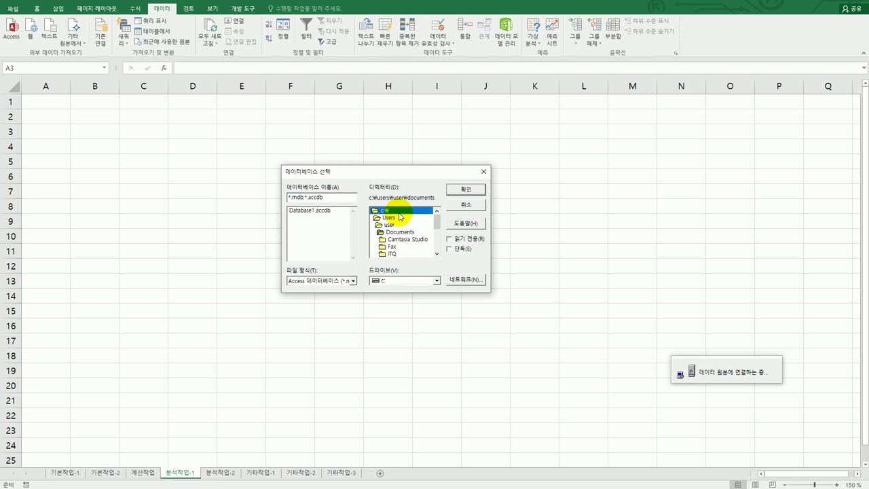
left_click_drag(437, 228, 437, 251)
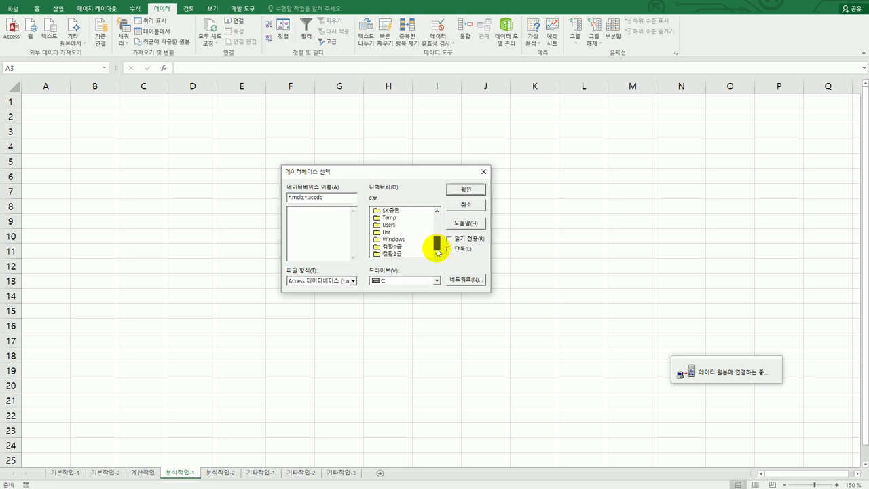
double_click(413, 246)
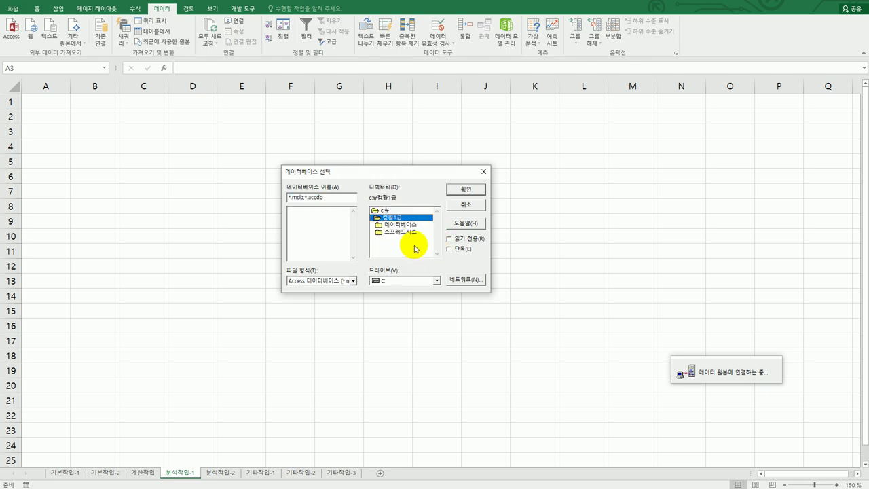
double_click(400, 232)
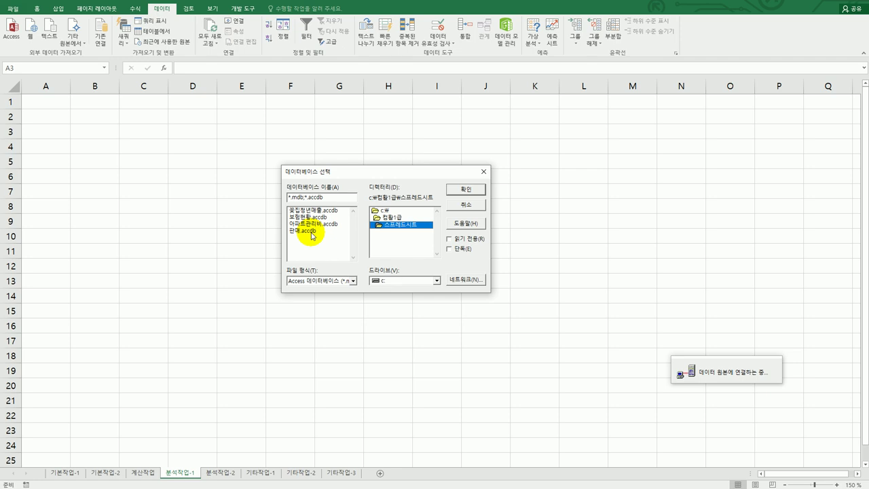
left_click(312, 233)
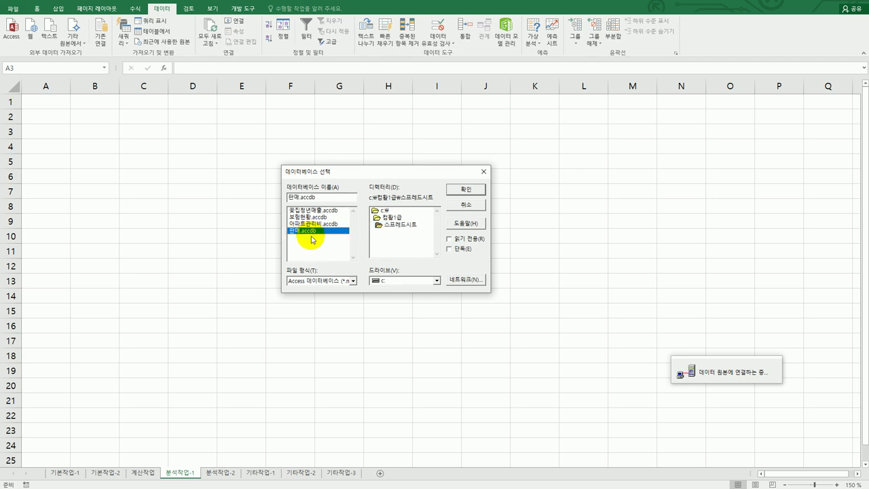
left_click(463, 190)
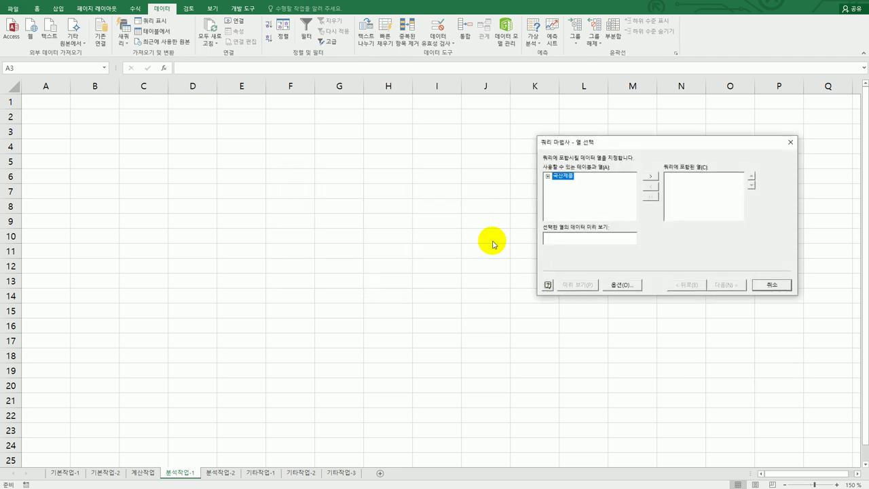
Add the 구분, 브랜드명, 제조일, 판매가 and 판매량 columns of the 국산제품 table to the query.
left_click_drag(626, 145, 540, 171)
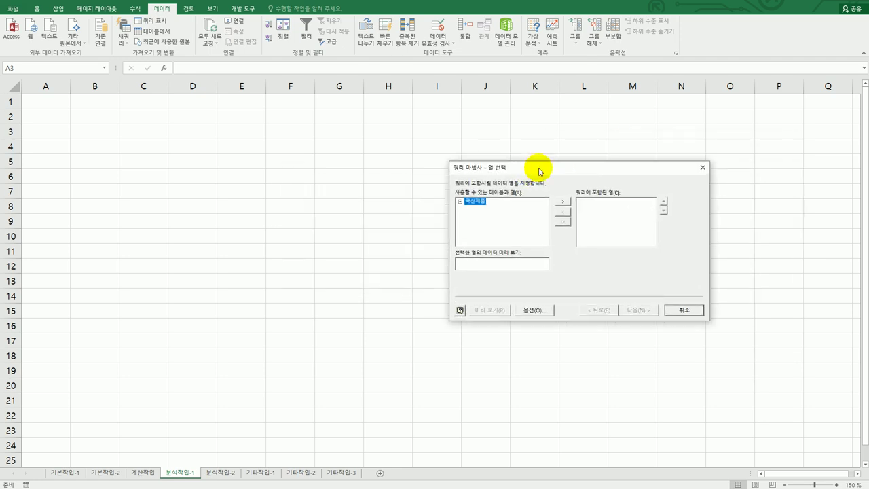
double_click(480, 205)
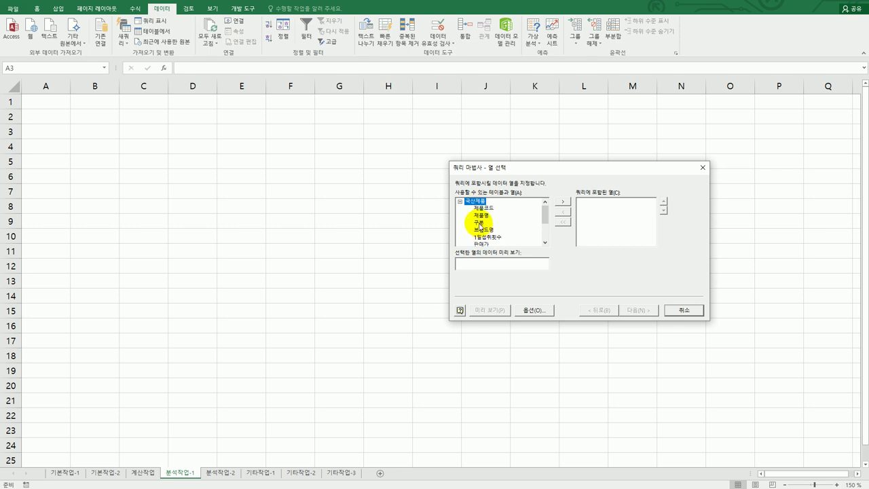
double_click(480, 222)
double_click(481, 223)
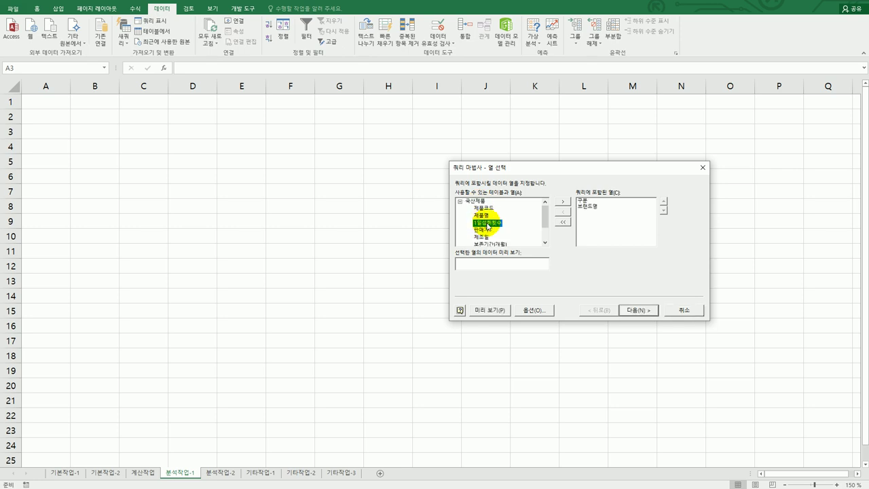
double_click(485, 237)
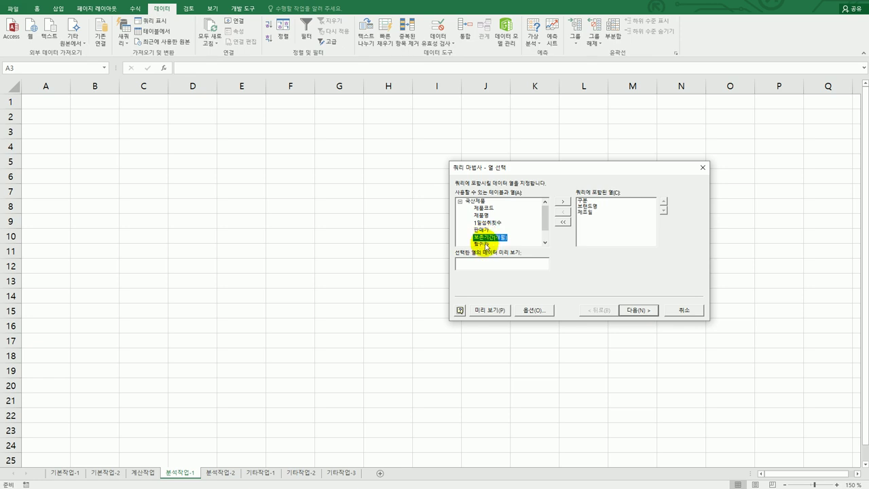
double_click(477, 231)
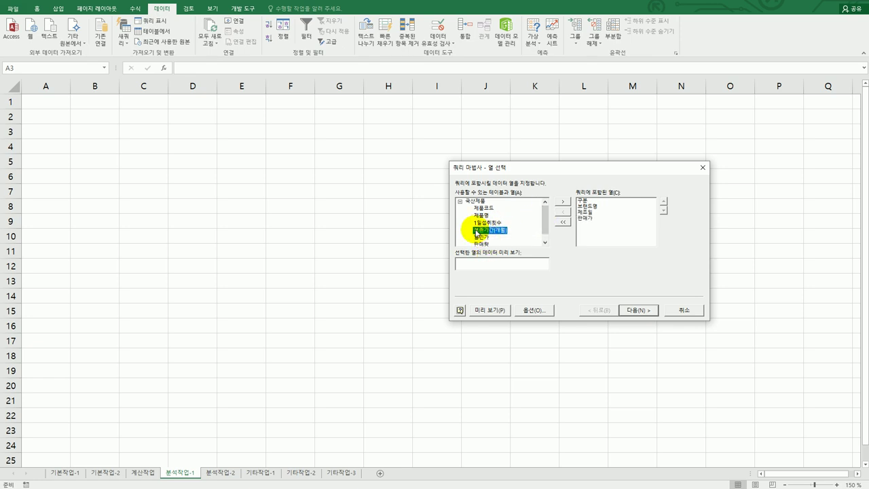
double_click(481, 243)
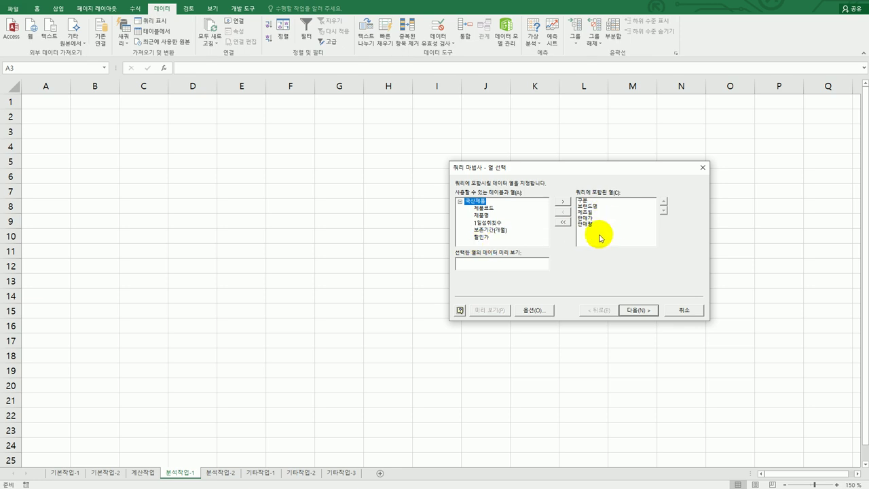
Finish the query without filtering or sorting and import the data as a pivot table report at cell A3.
left_click(624, 311)
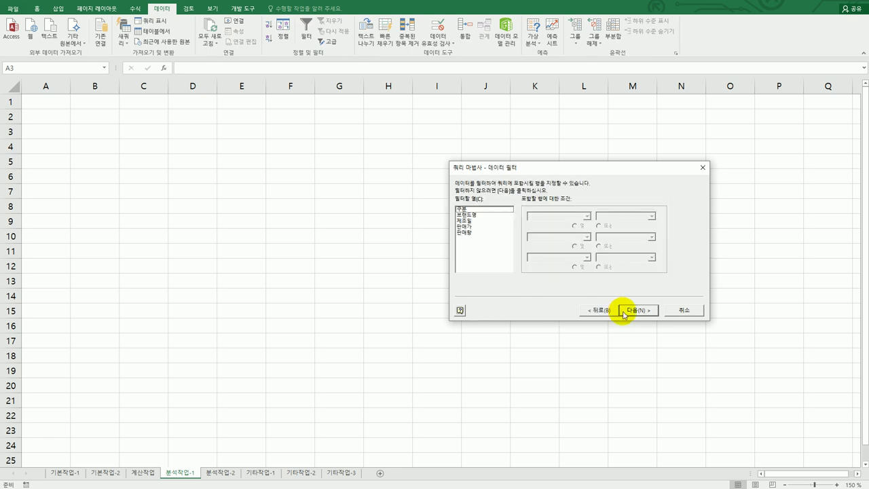
left_click(630, 313)
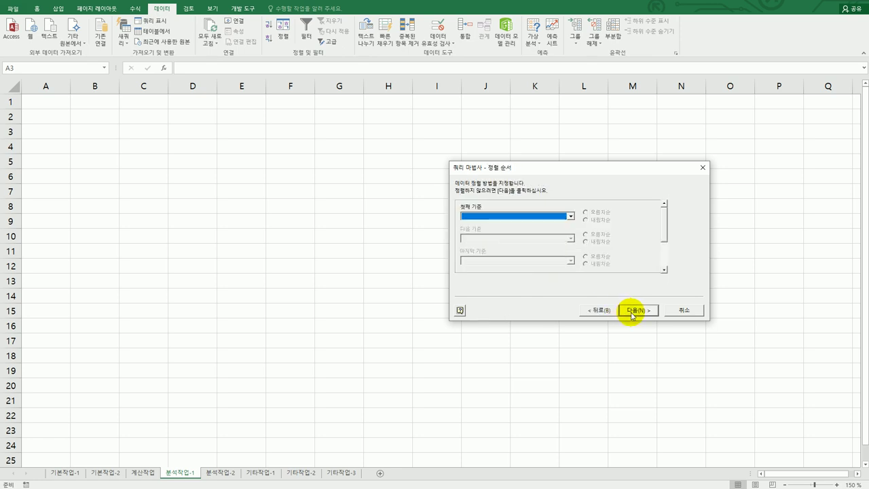
left_click(632, 313)
left_click(631, 313)
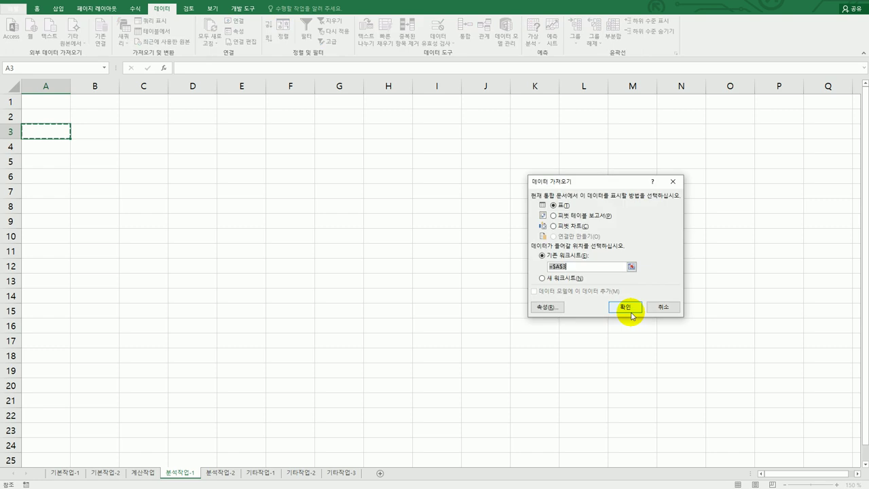
left_click(583, 219)
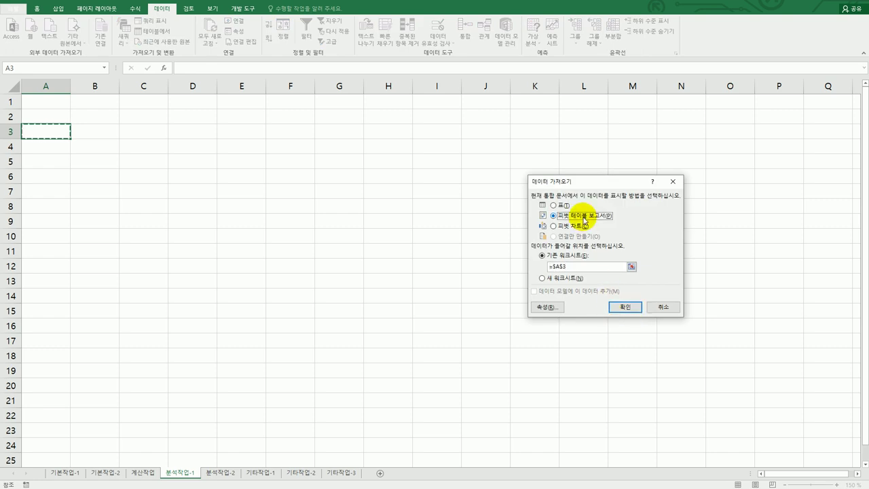
left_click(623, 308)
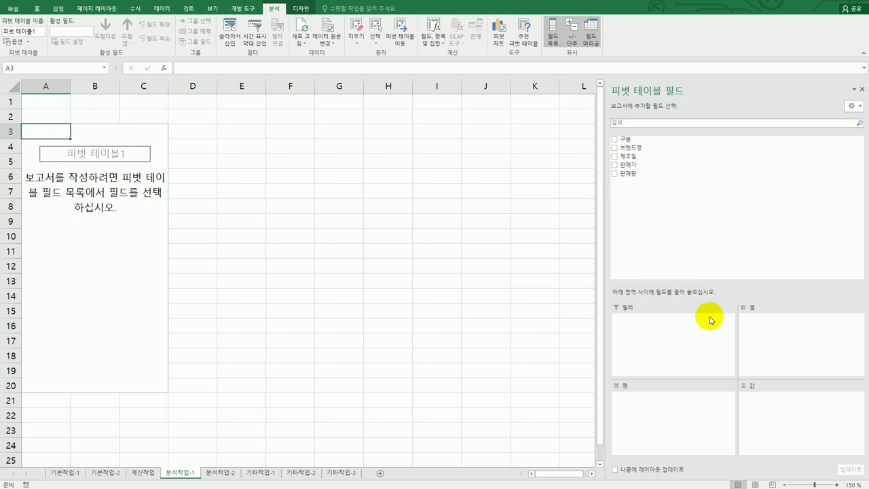
Lay out the pivot table with 브랜드명 as filter, 제조일 as rows, 구분 as columns and 판매가 as values.
left_click_drag(656, 147, 650, 340)
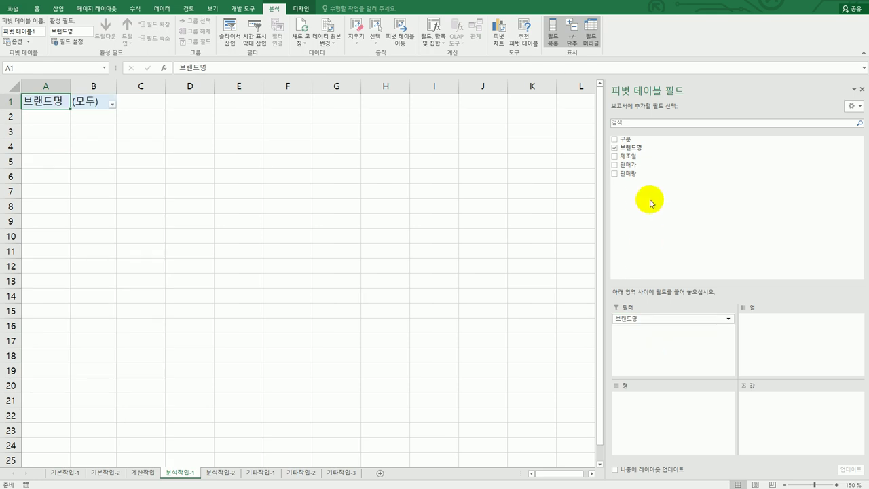
left_click_drag(628, 156, 653, 411)
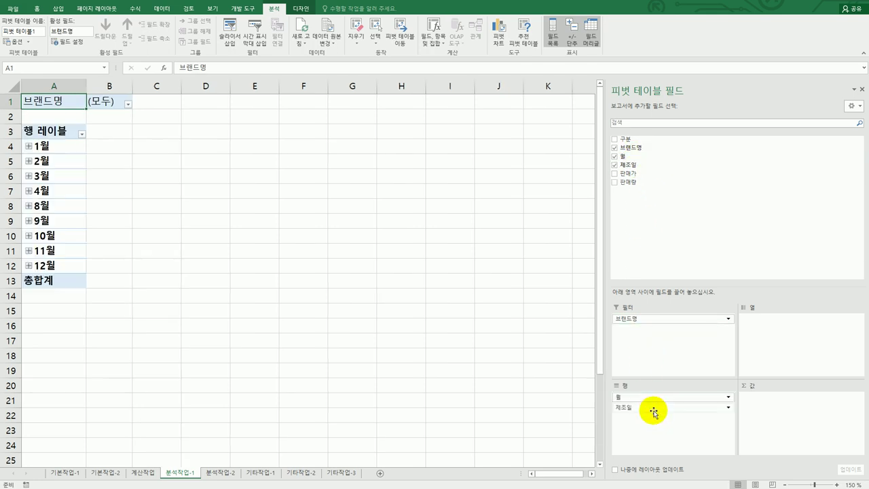
left_click_drag(628, 139, 770, 338)
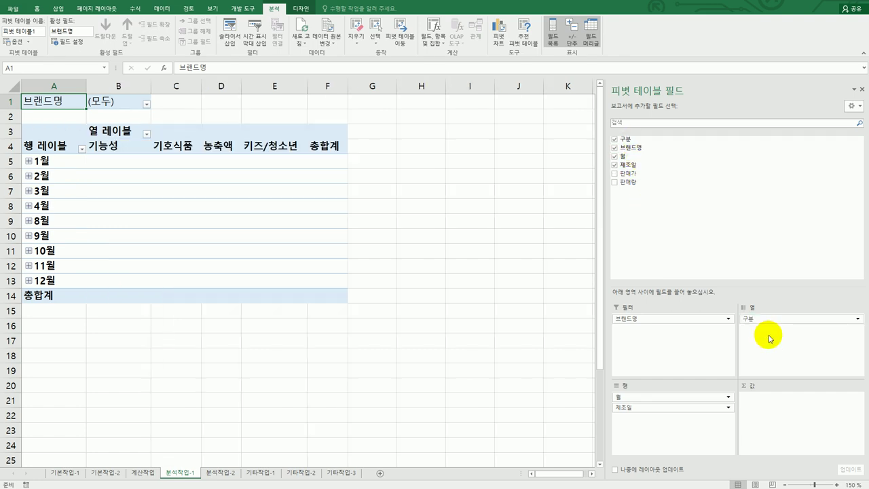
left_click_drag(630, 174, 773, 411)
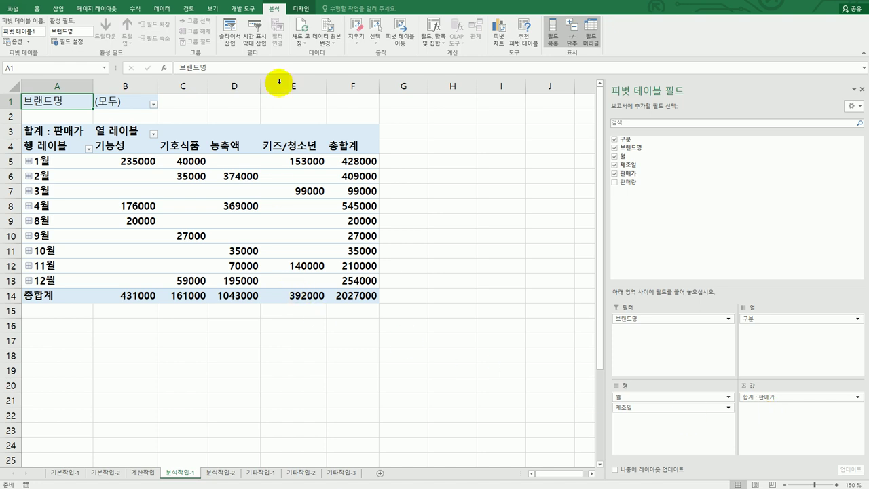
Add a calculated field named 판매금액 with the formula = 판매가*판매량 to the pivot table.
left_click(431, 44)
left_click(441, 53)
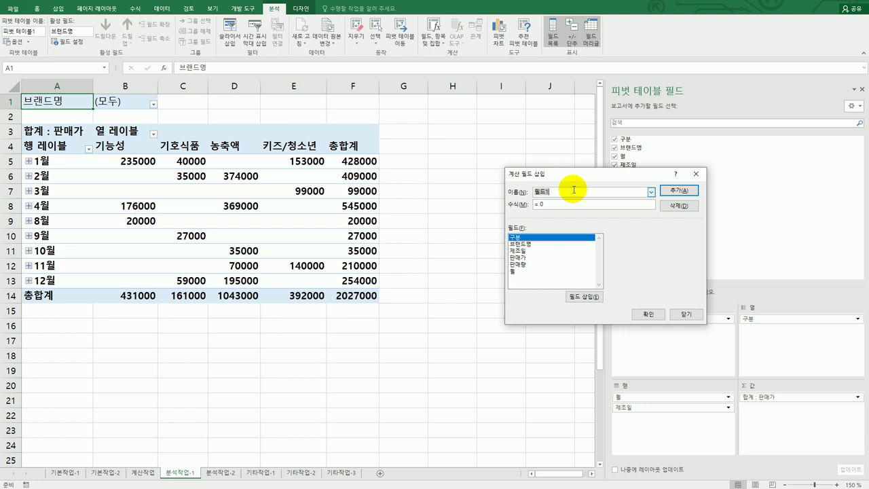
type("vks")
key("BackSpace")
key("BackSpace")
type("판매금액")
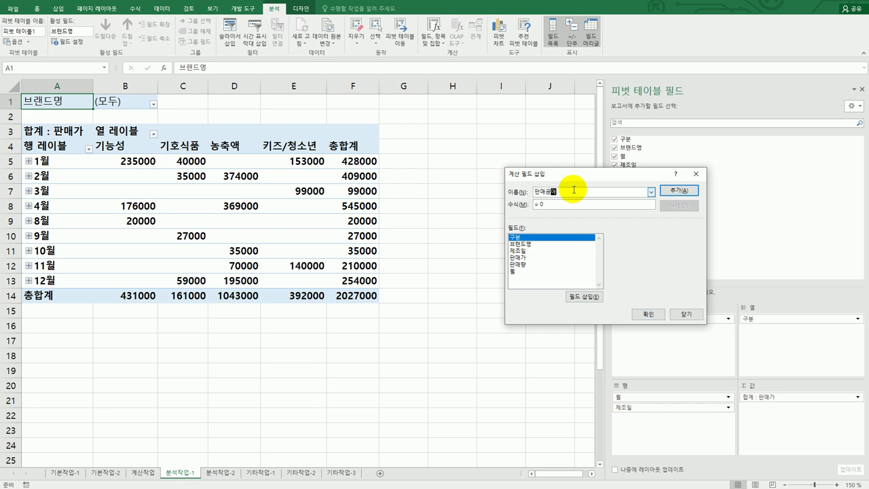
key("Tab")
double_click(536, 258)
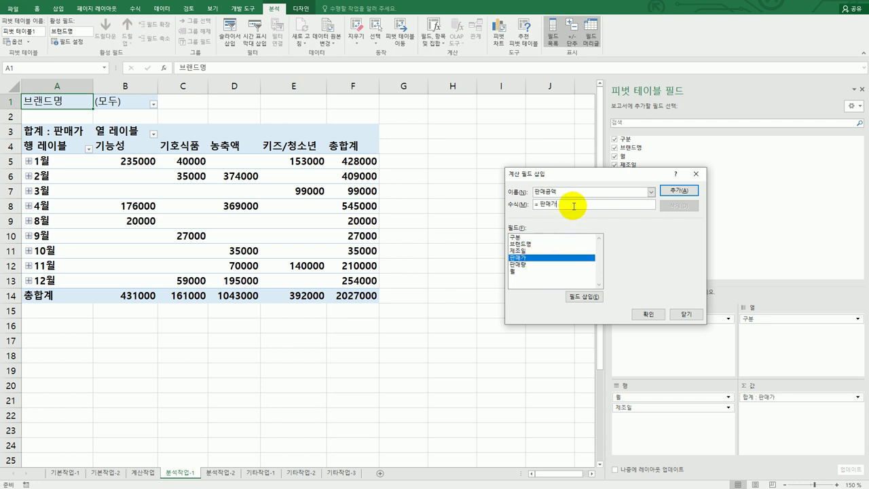
type("*")
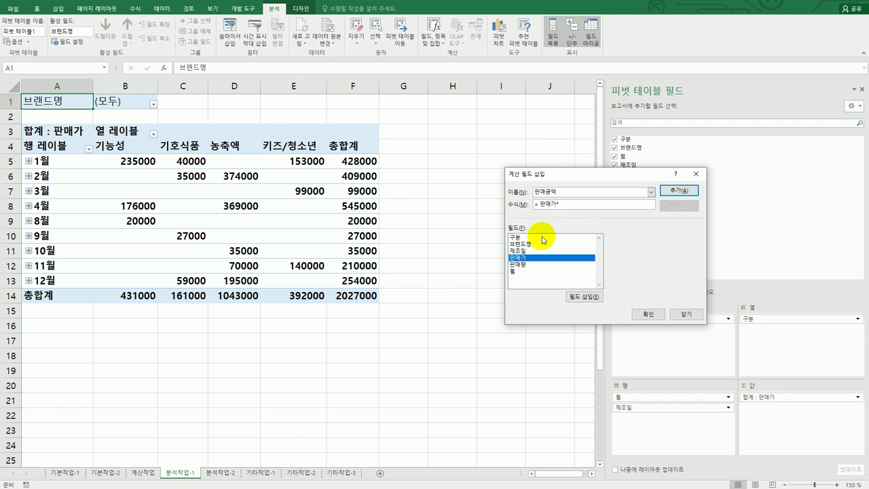
double_click(536, 265)
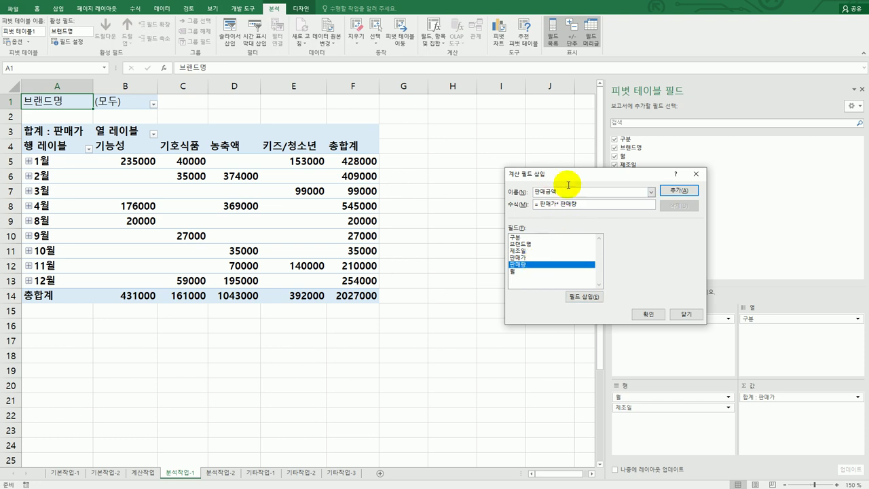
left_click(560, 203)
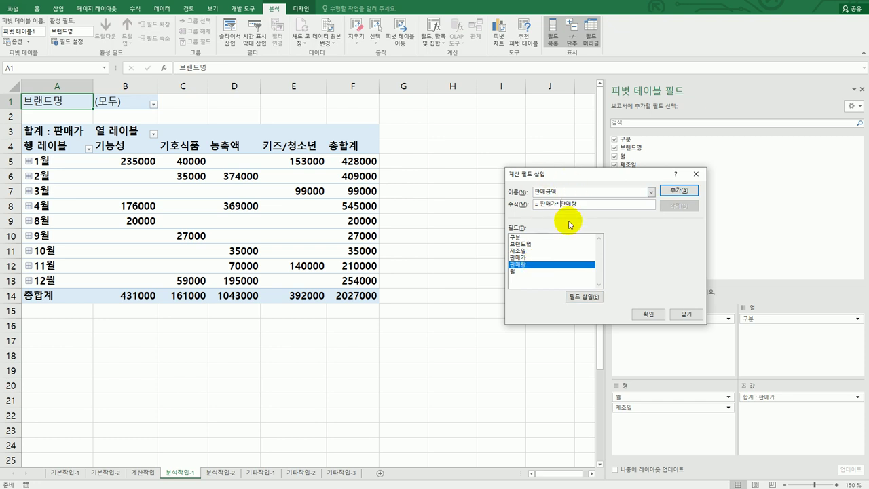
left_click(683, 192)
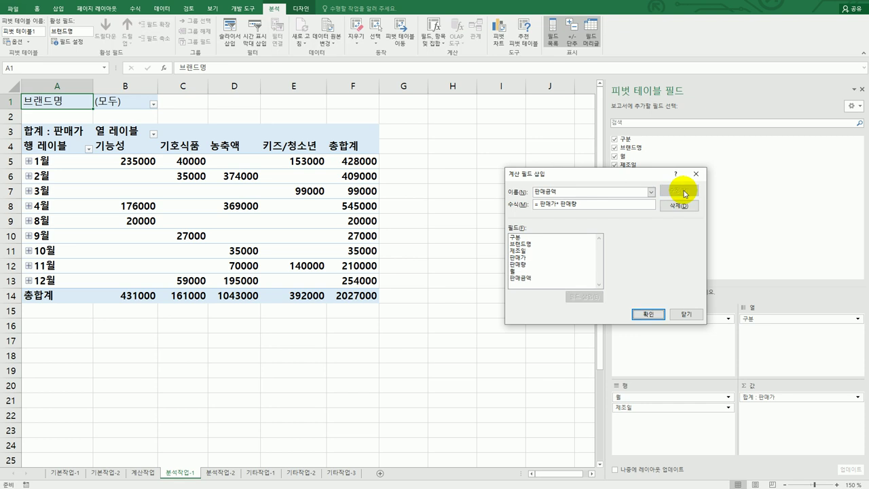
left_click(648, 316)
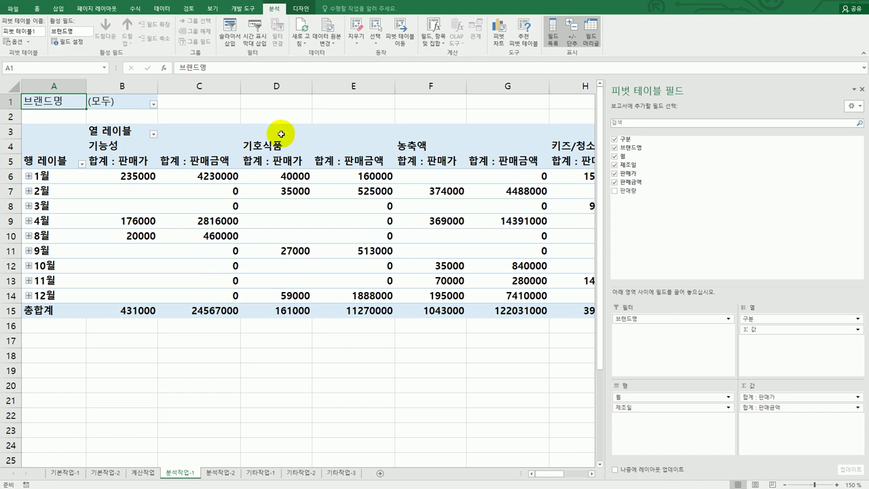
Change the pivot table's report layout to outline form (개요 형식으로 표시).
left_click(300, 8)
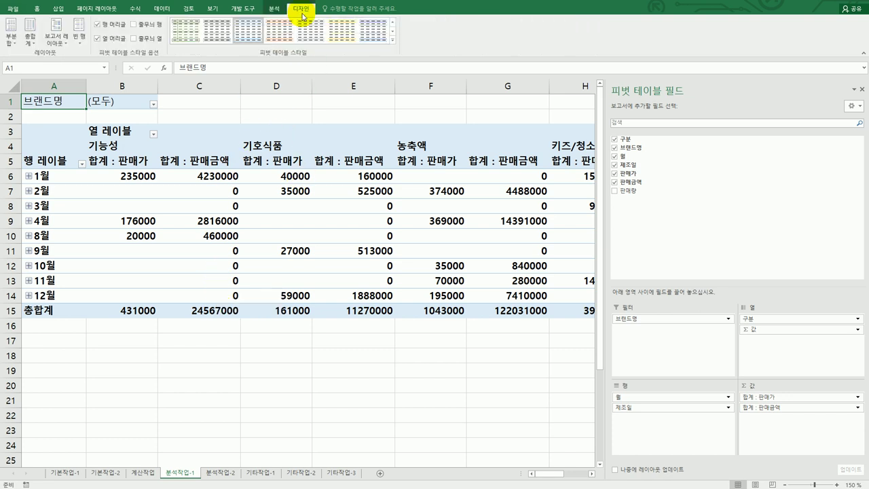
left_click(58, 37)
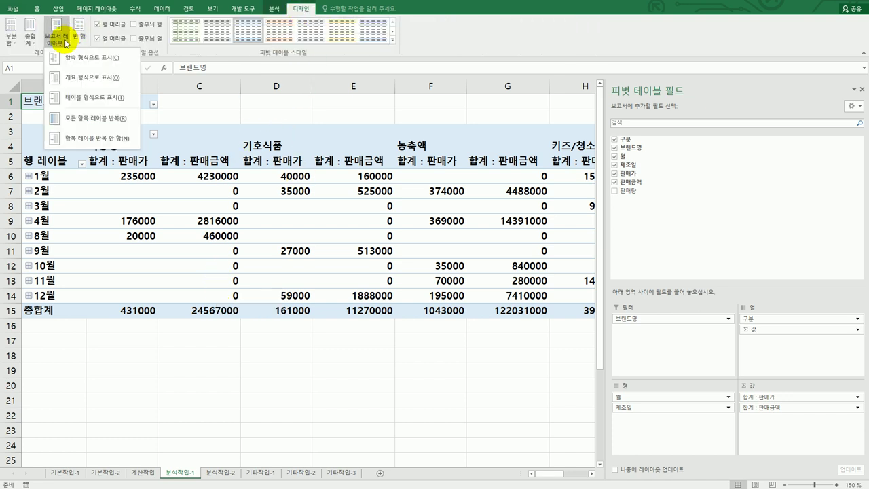
left_click(70, 78)
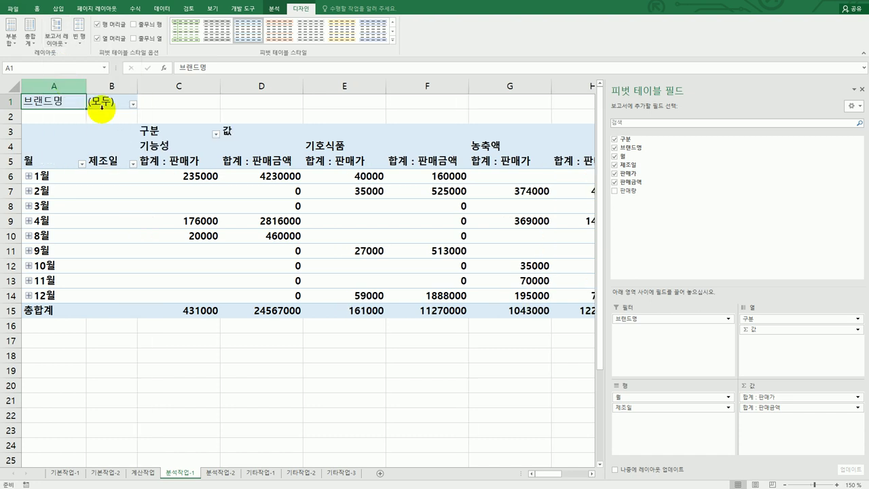
Group the 제조일 dates in the pivot table's rows by 일 (days) in 60-day intervals instead of by month.
left_click(52, 178)
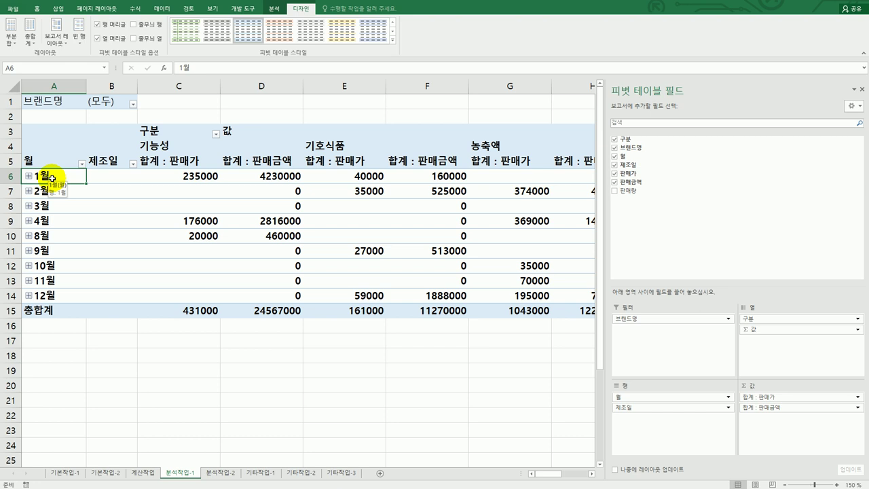
right_click(52, 178)
left_click(79, 275)
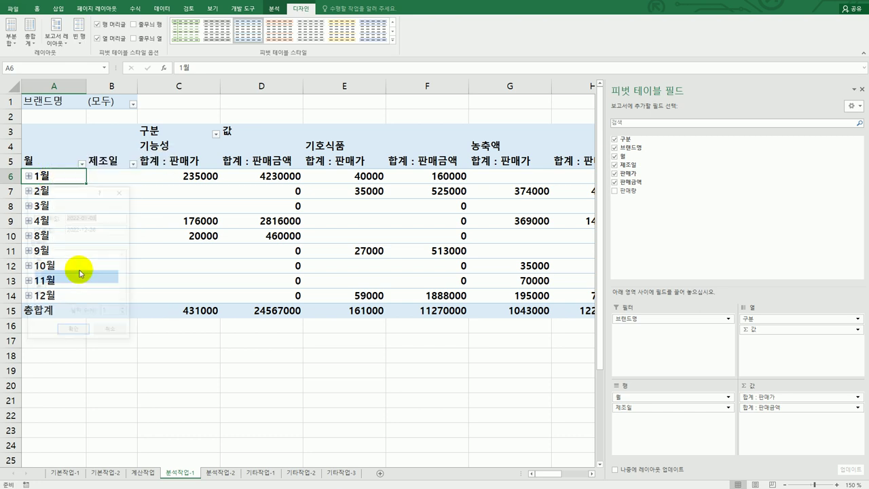
left_click_drag(68, 189, 338, 143)
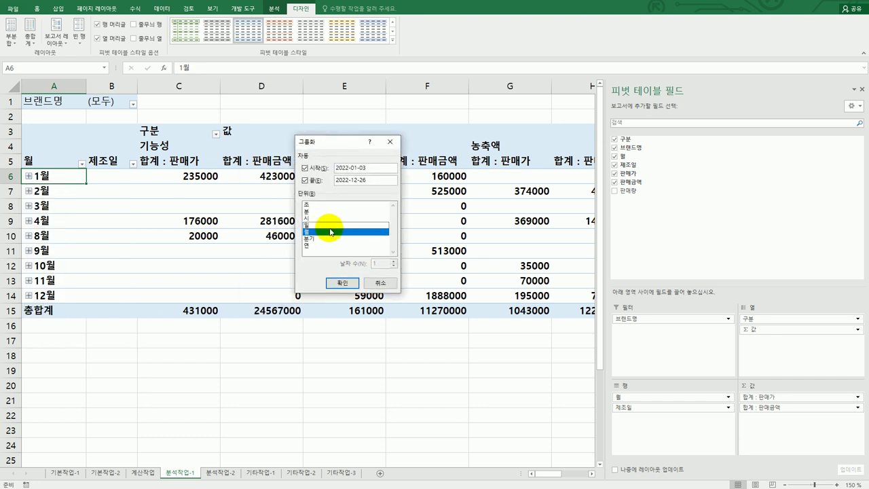
left_click(325, 233)
left_click(325, 225)
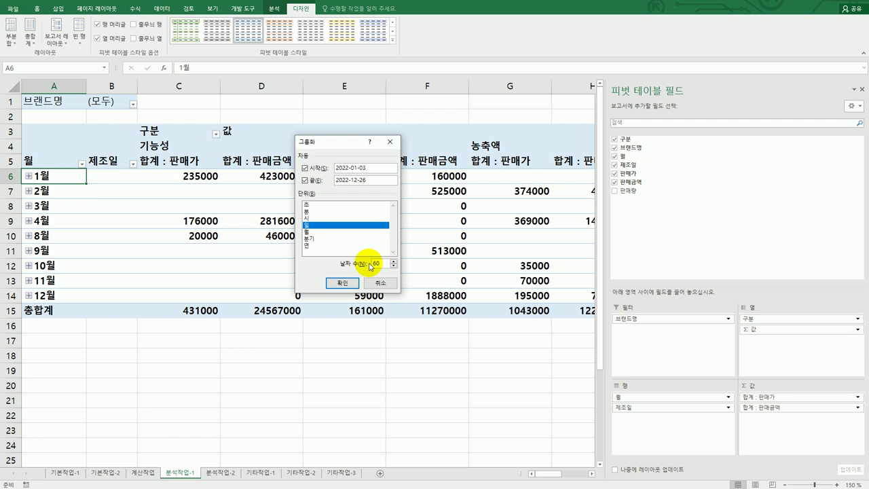
left_click(344, 282)
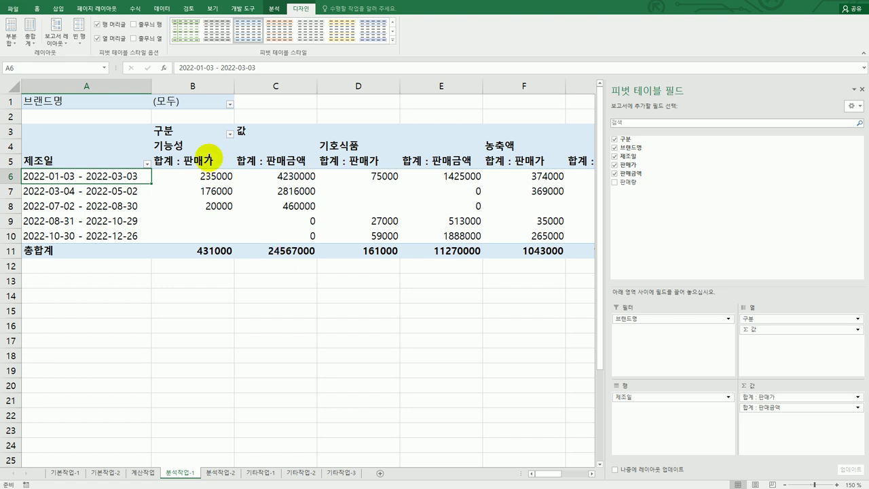
Format the 합계 : 판매가 value field as 회계 (accounting) with the symbol set to 없음.
left_click(208, 160)
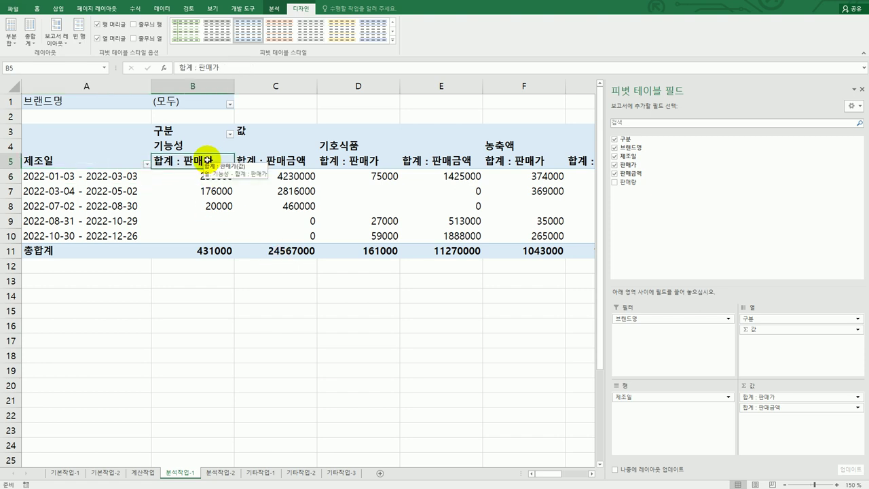
double_click(209, 160)
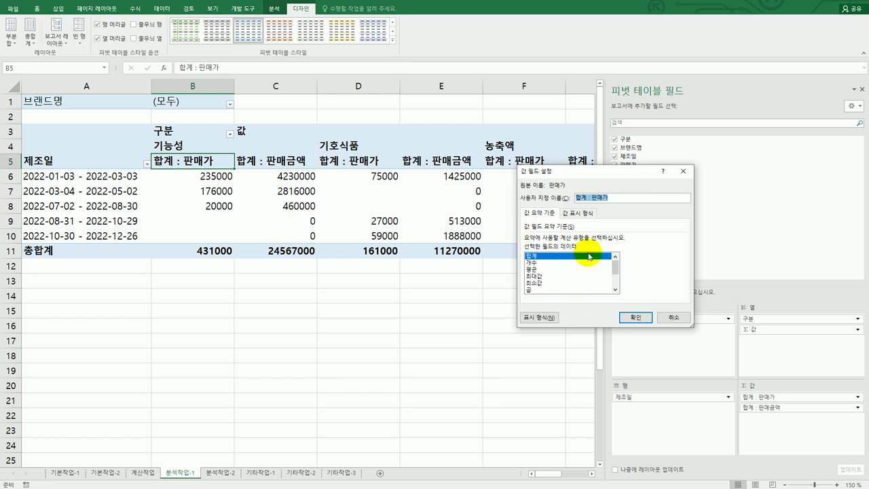
left_click(539, 317)
left_click(508, 192)
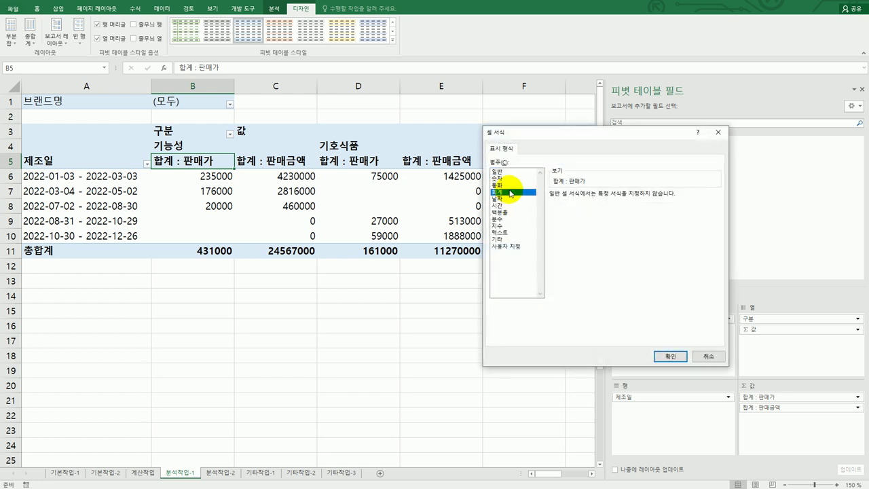
left_click(586, 208)
left_click(584, 219)
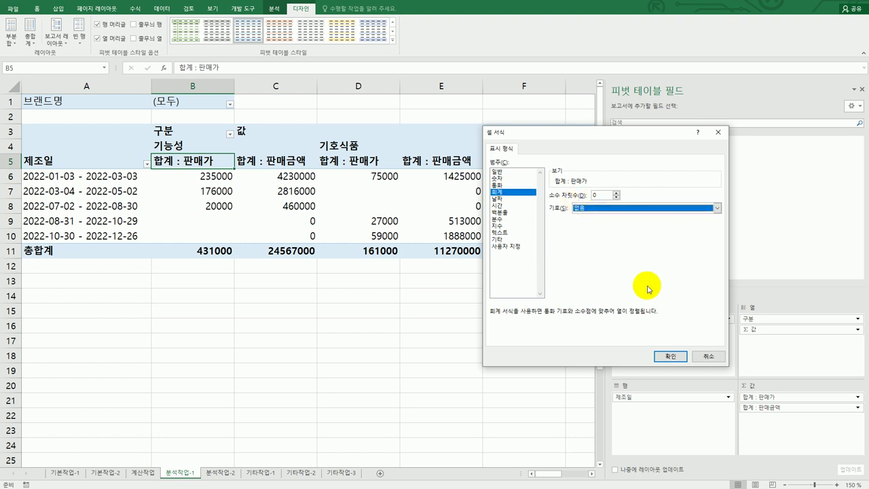
left_click(670, 356)
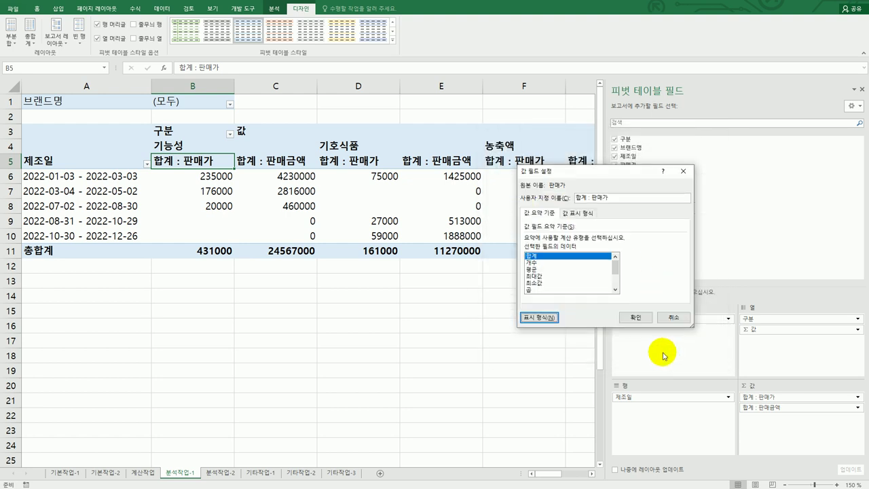
left_click(636, 319)
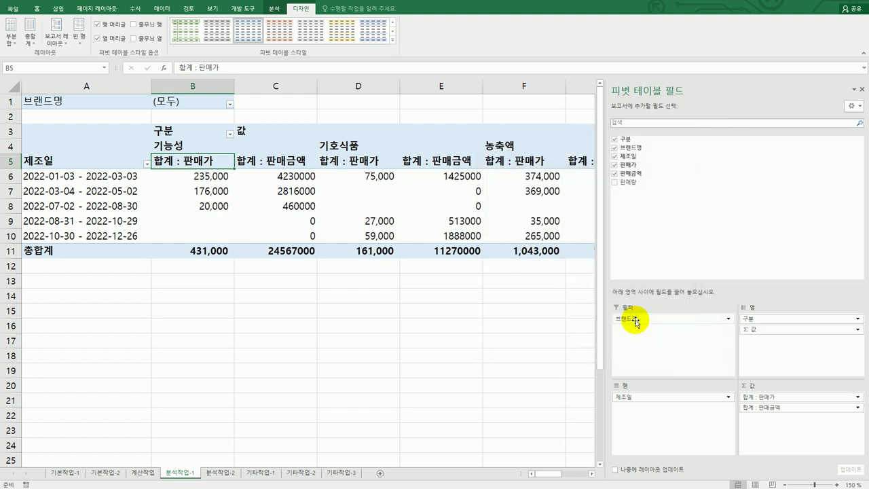
Format the 합계 : 판매금액 value field as 회계 (accounting) with the symbol set to 없음.
left_click(289, 161)
double_click(289, 161)
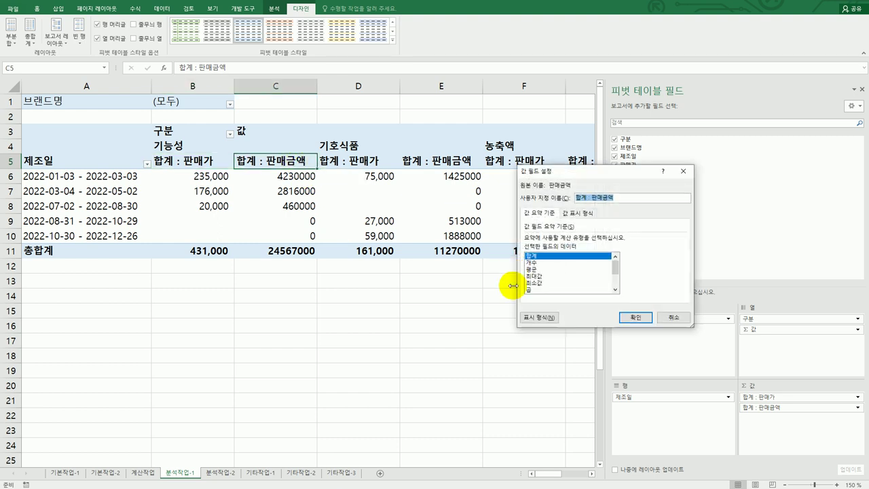
left_click(537, 318)
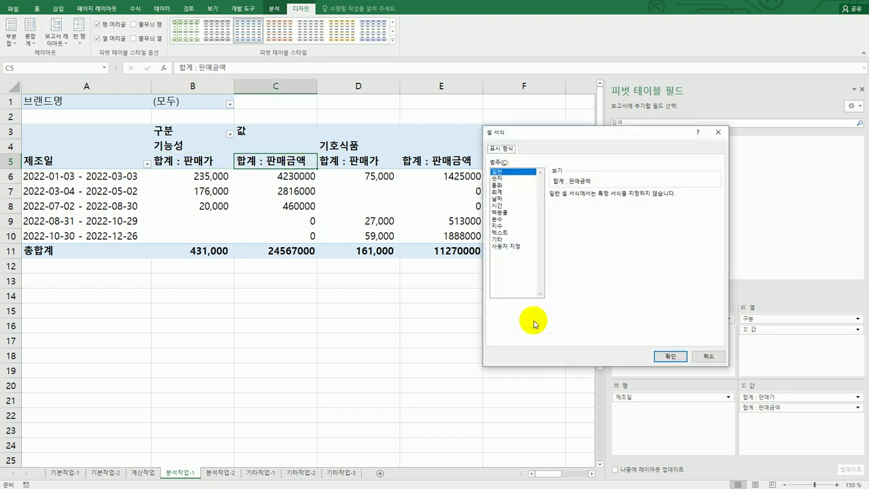
left_click(502, 192)
left_click(614, 208)
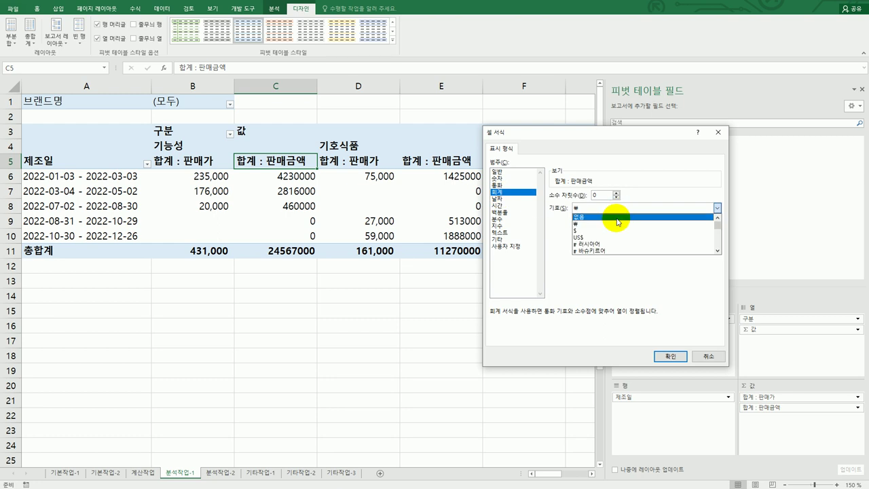
left_click(616, 217)
left_click(671, 357)
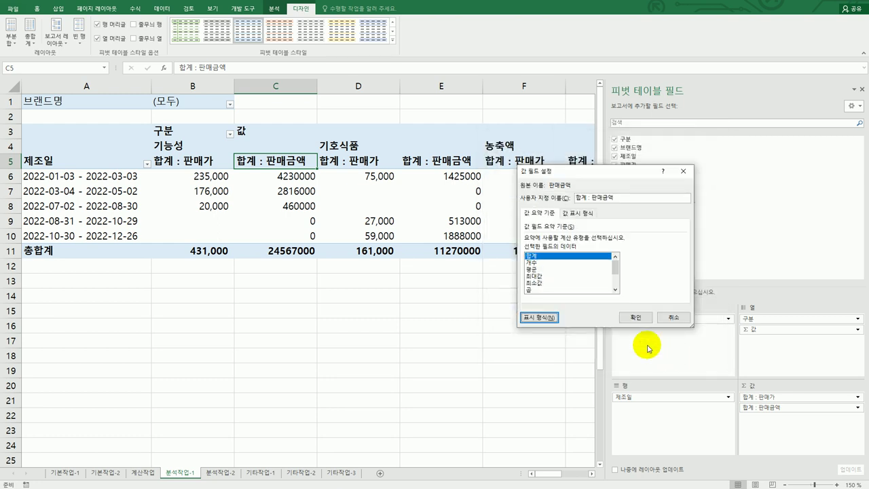
left_click(643, 371)
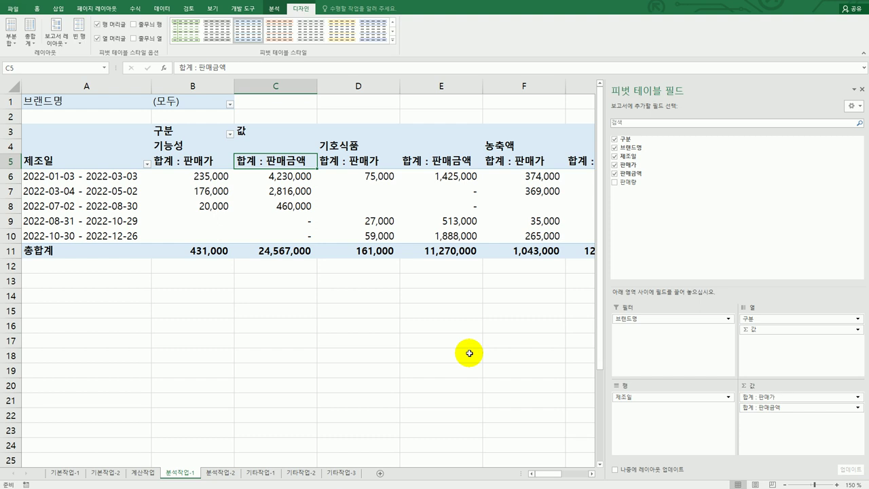
Set the pivot table options to merge and center labelled cells, show * in empty cells and hide row grand totals.
left_click(273, 8)
left_click(14, 42)
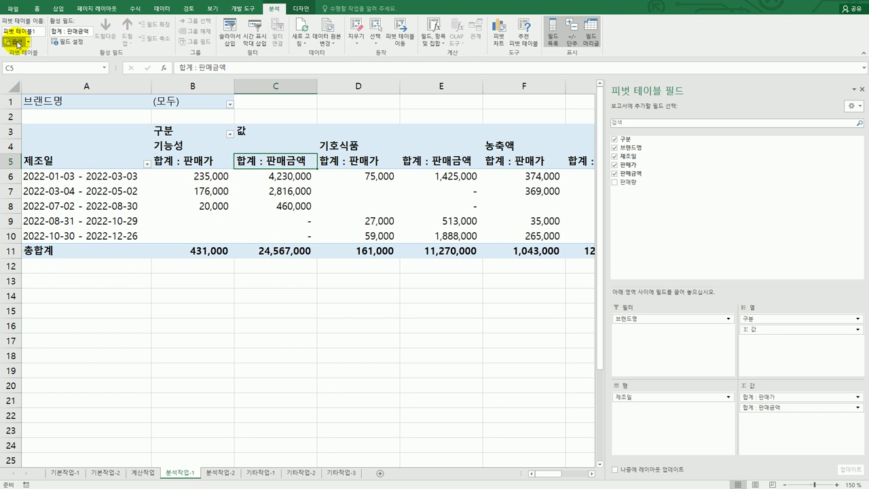
left_click(557, 190)
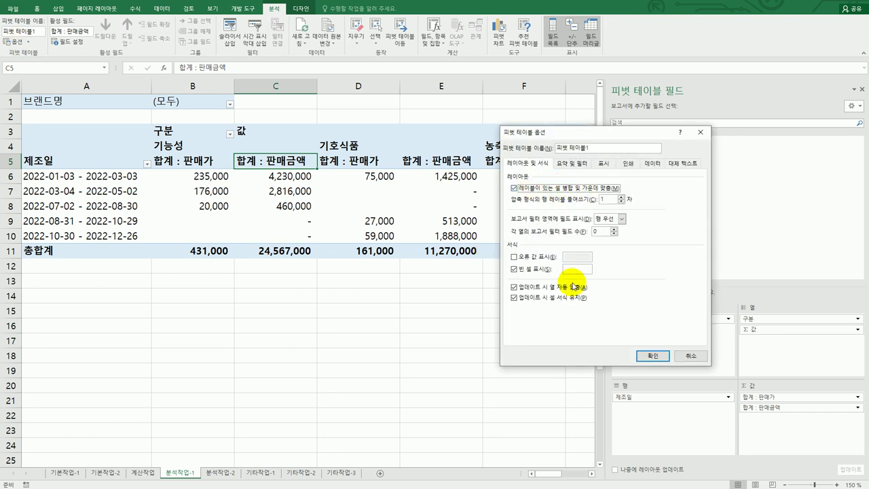
left_click(577, 271)
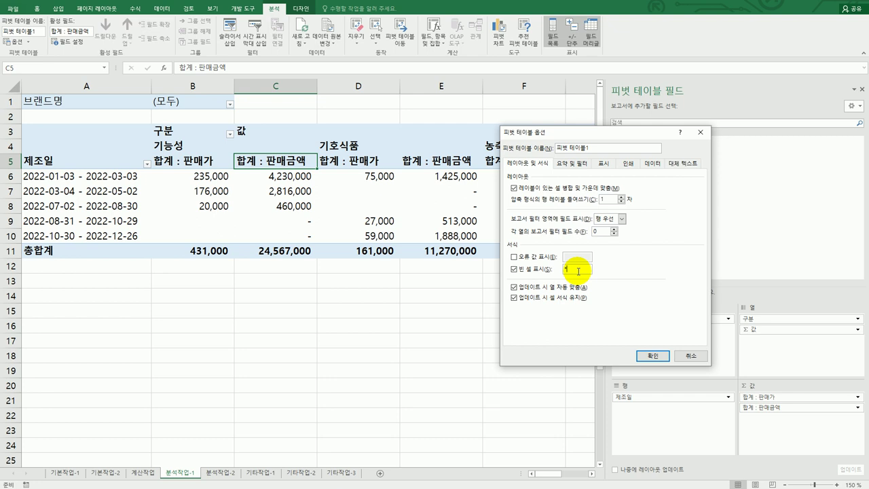
left_click(569, 164)
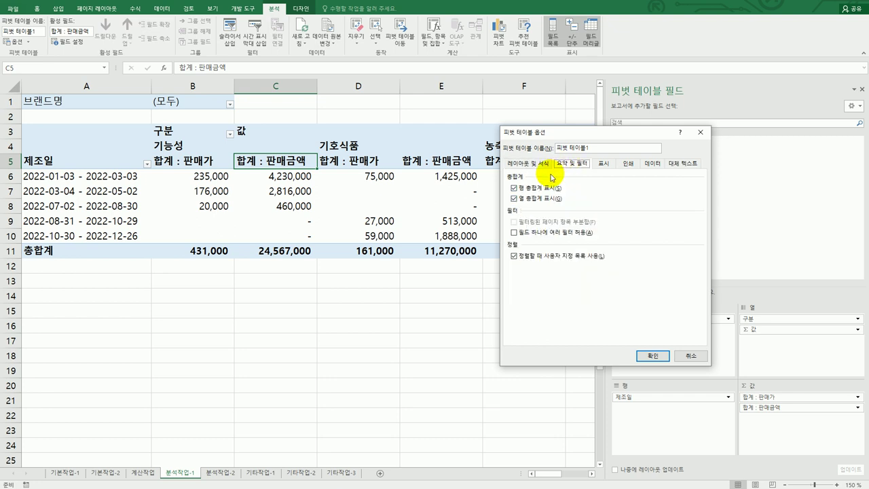
left_click(519, 189)
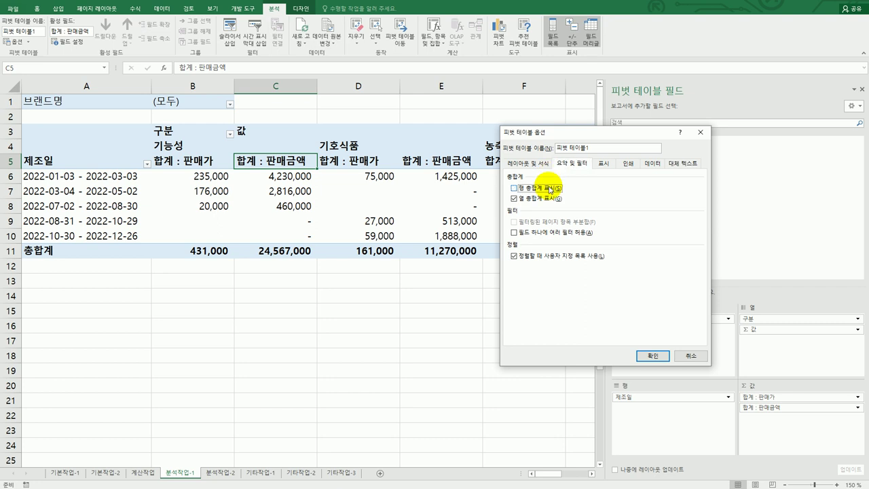
left_click(651, 355)
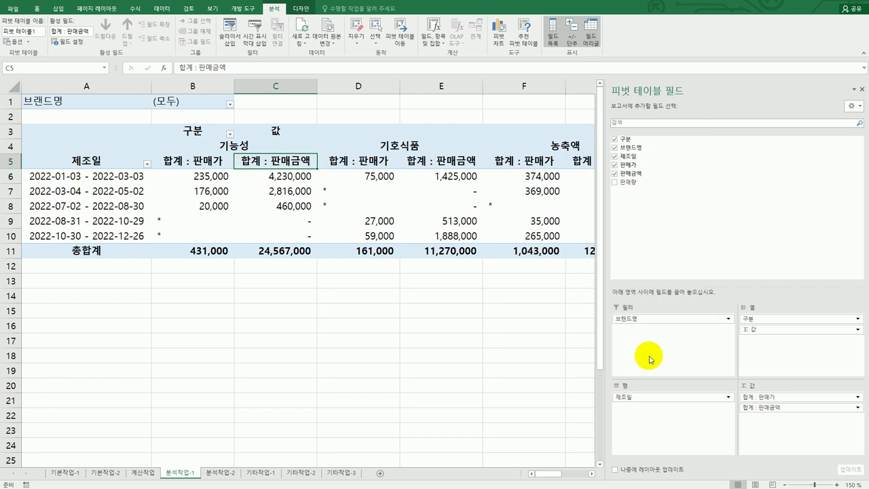
Hide the pivot table field list and filter 구분 to show only 기능성 and 농축액.
left_click(861, 91)
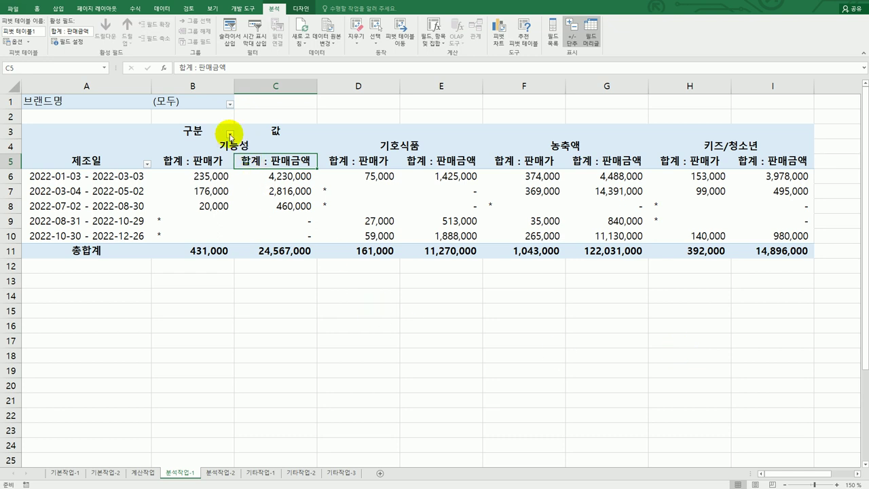
left_click(230, 133)
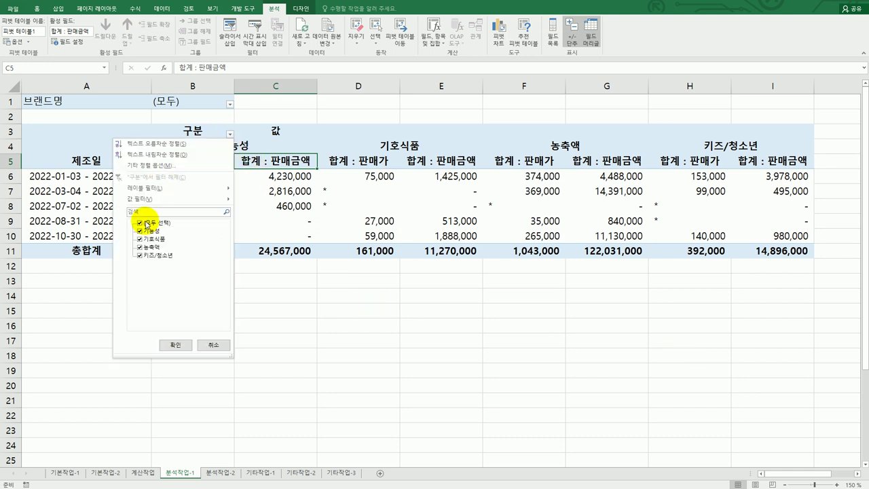
left_click(147, 223)
left_click(140, 224)
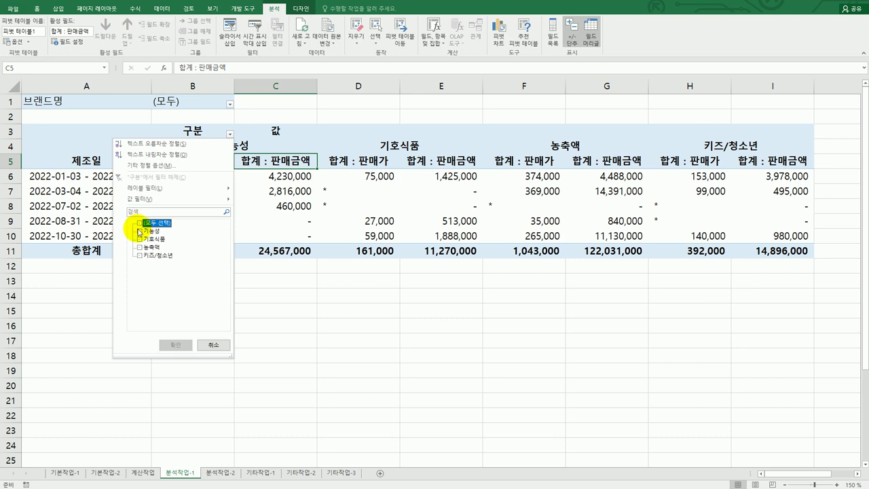
left_click(139, 232)
left_click(139, 247)
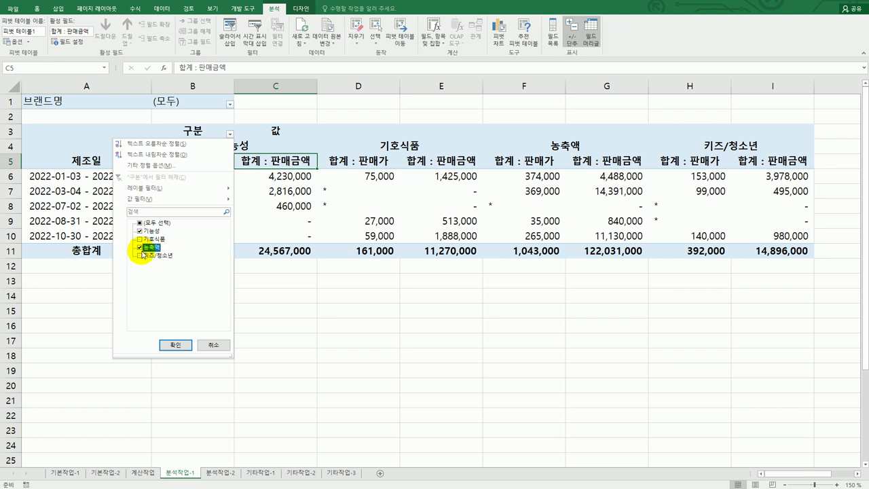
left_click(175, 345)
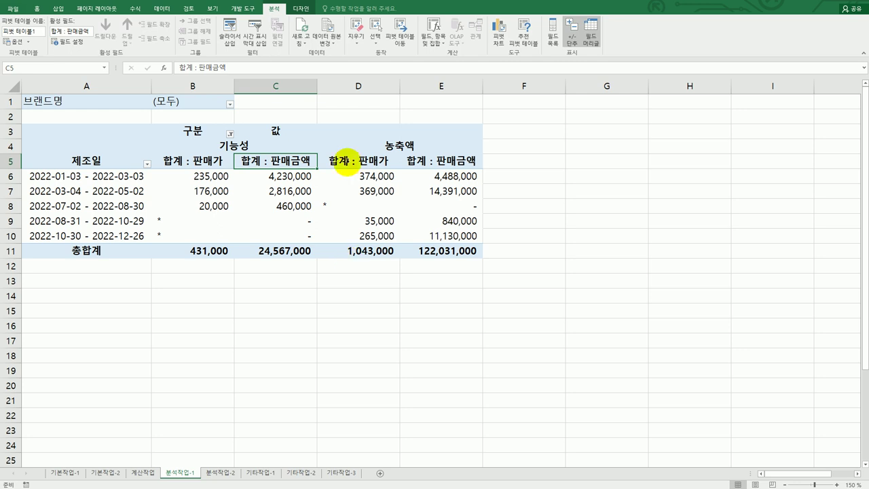
On the 분석작업-2 sheet, start a data validation rule of type 사용자 지정 (custom) for cells I3:I18.
left_click(232, 478)
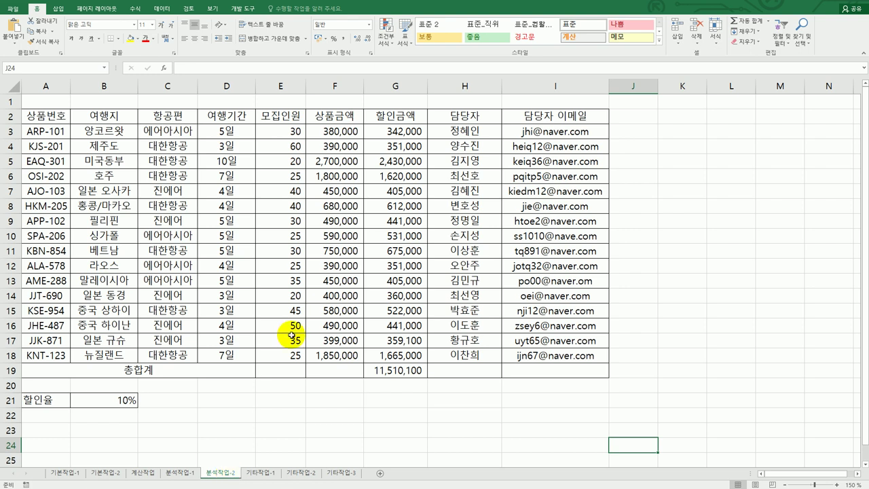
left_click(563, 132)
left_click_drag(563, 132, 547, 349)
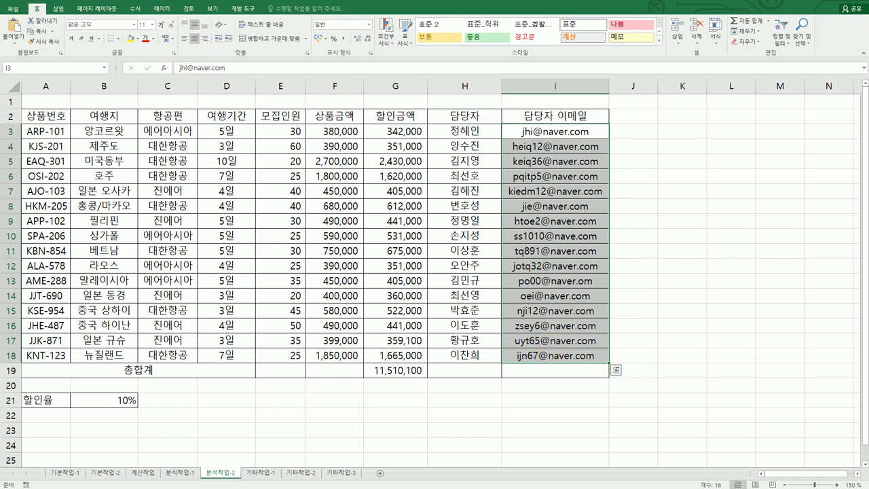
left_click(162, 8)
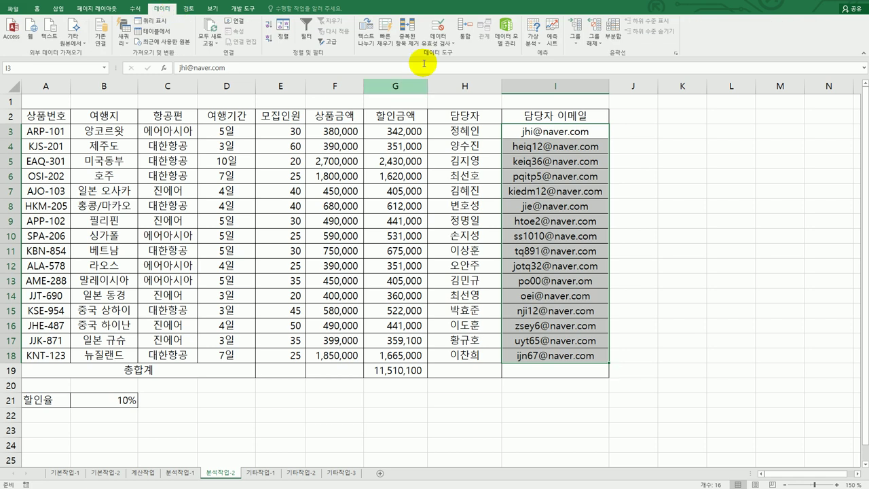
left_click(442, 46)
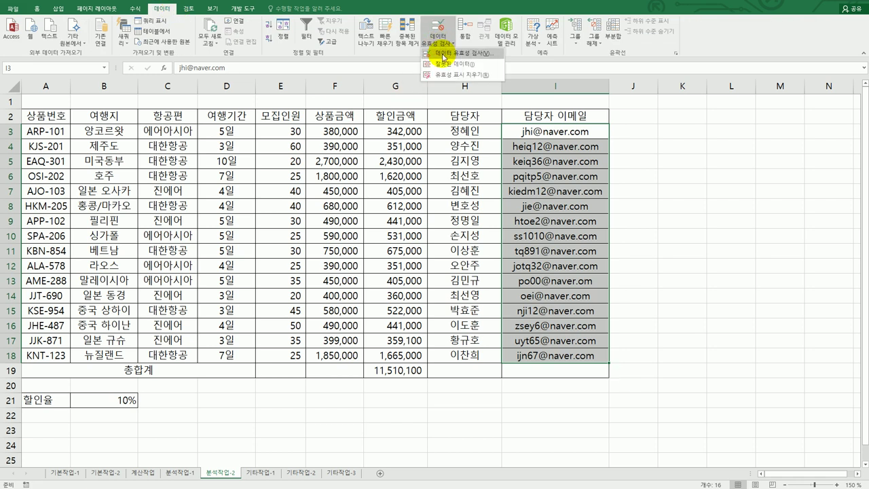
left_click(451, 53)
left_click_drag(581, 178, 697, 169)
left_click(678, 219)
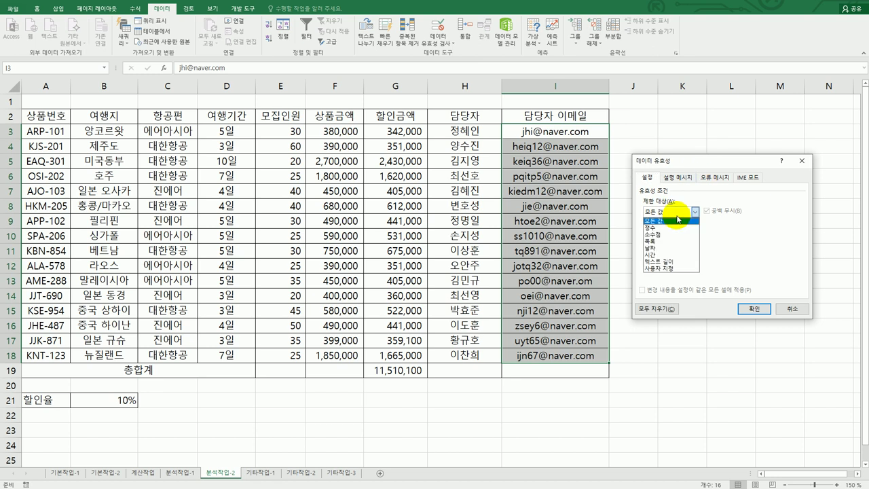
left_click(666, 256)
left_click(667, 255)
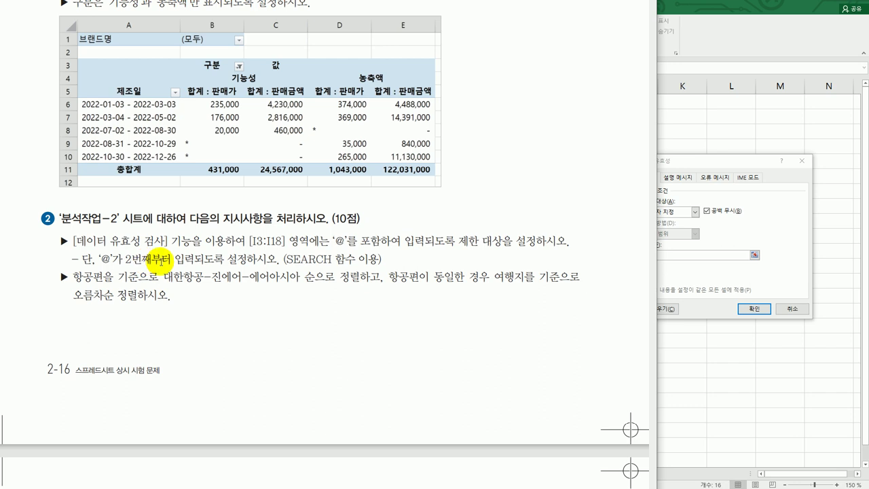
Begin the validation formula with the SEARCH function looking for "@" in cell I3.
left_click(670, 256)
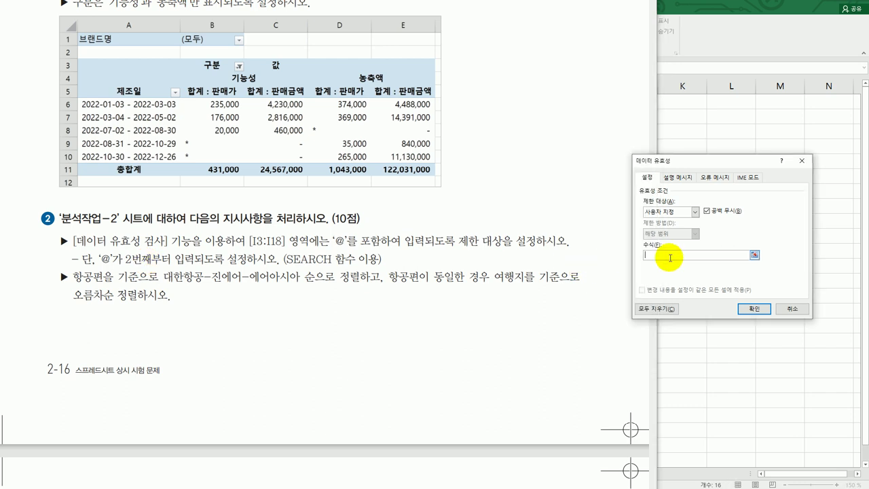
type("=ㅐ")
key("BackSpace")
type("s에")
type("arch(")
type("\"@")
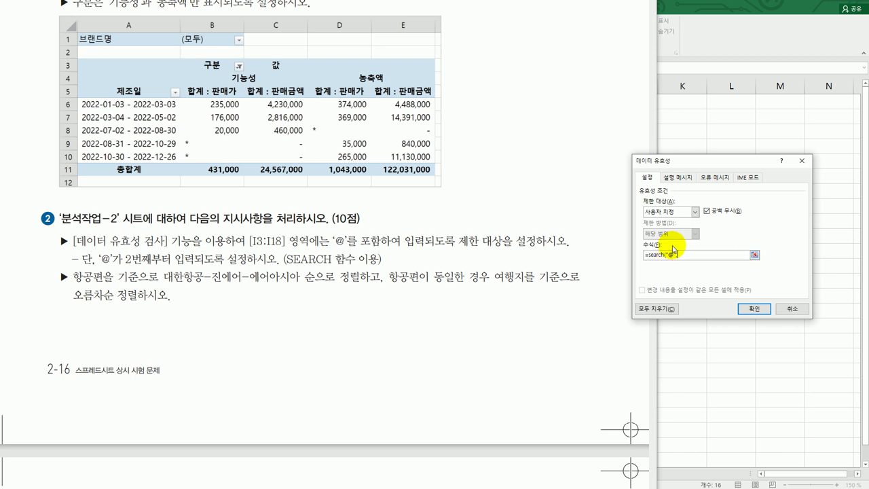
type(",")
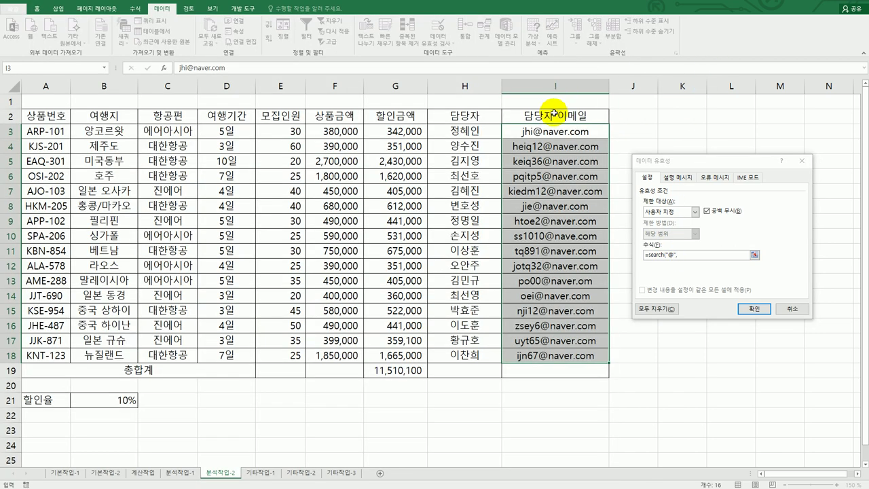
left_click(559, 130)
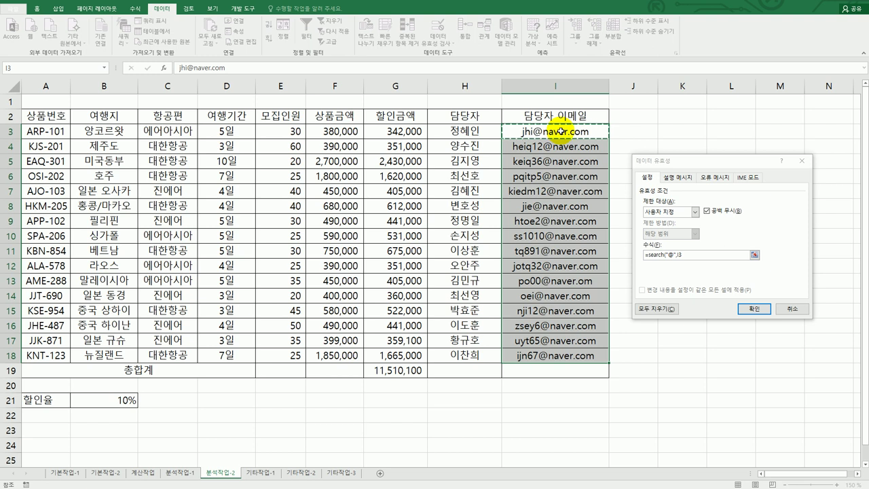
type(",")
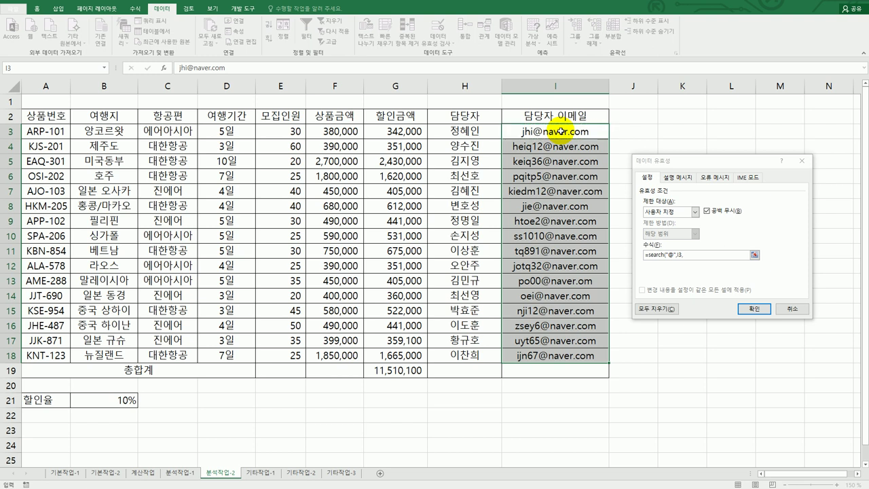
Complete the validation formula as =search("@",I3)>=2 and apply the rule.
left_click(696, 257)
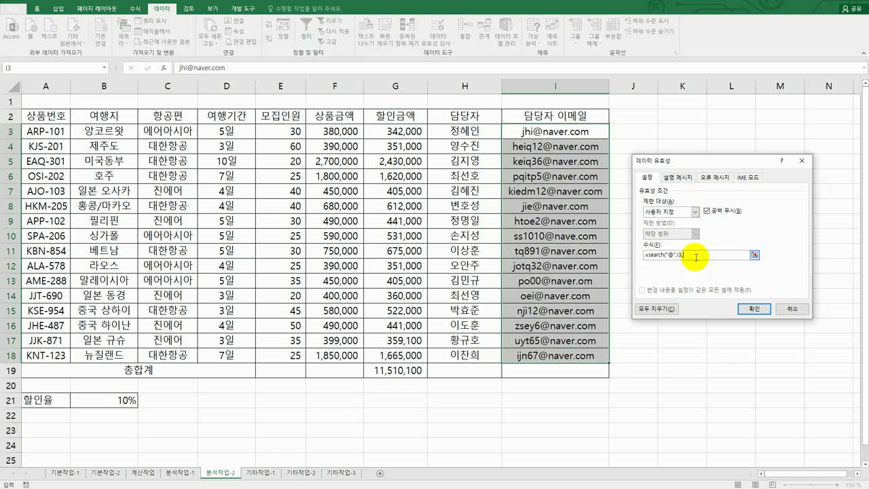
type("2")
type(")")
key("BackSpace")
key("BackSpace")
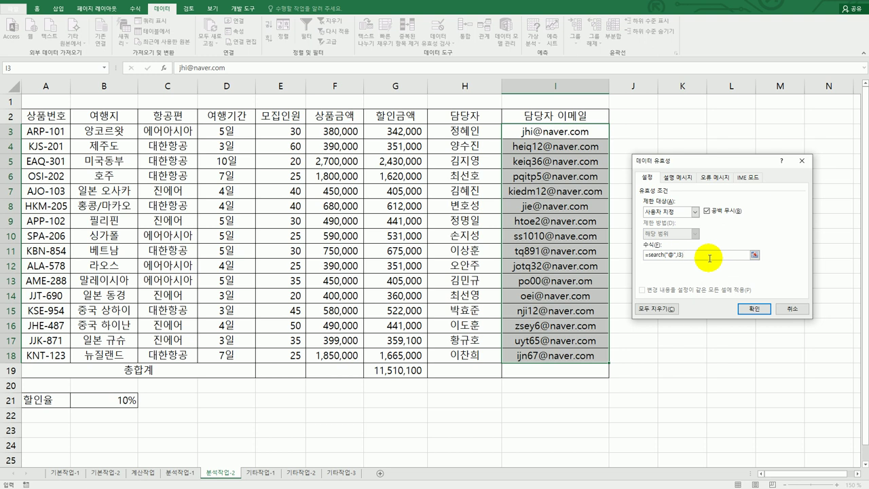
type("=2")
key("BackSpace")
type(">=2")
left_click(750, 308)
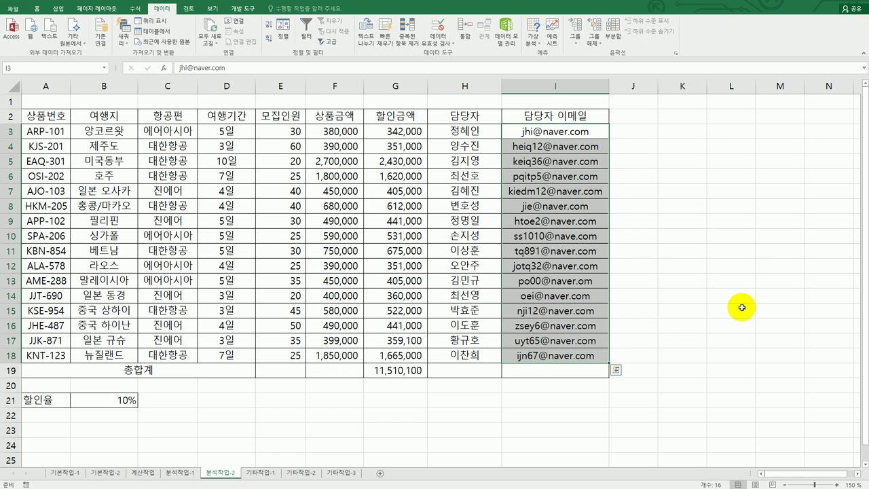
Start a custom sort of the range A2:I18 with 항공편 as the first sort column.
key("alt+Tab")
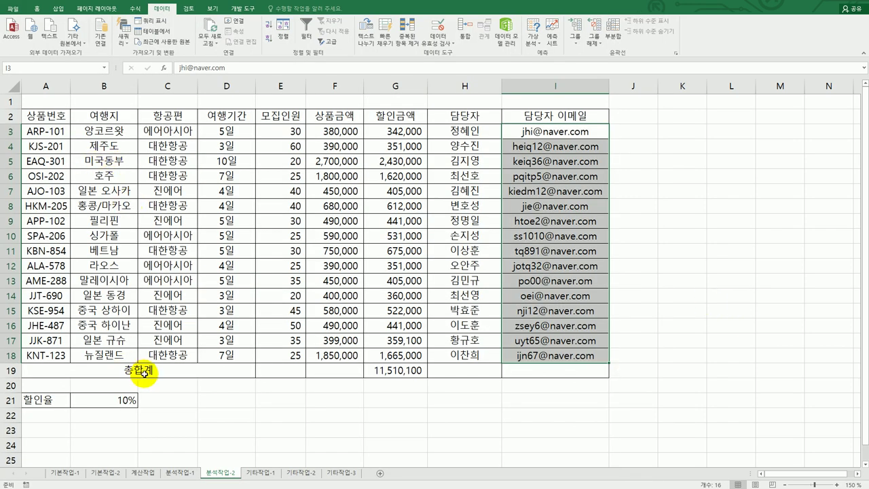
left_click_drag(120, 368, 530, 368)
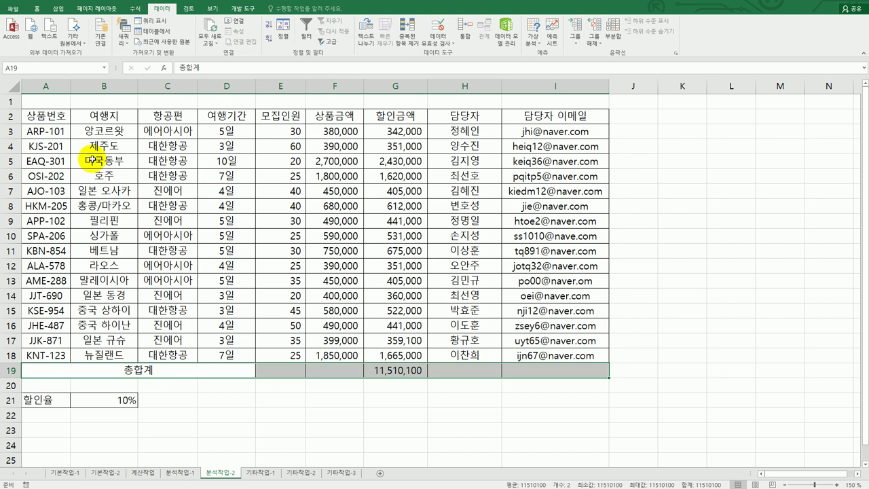
left_click_drag(49, 115, 558, 353)
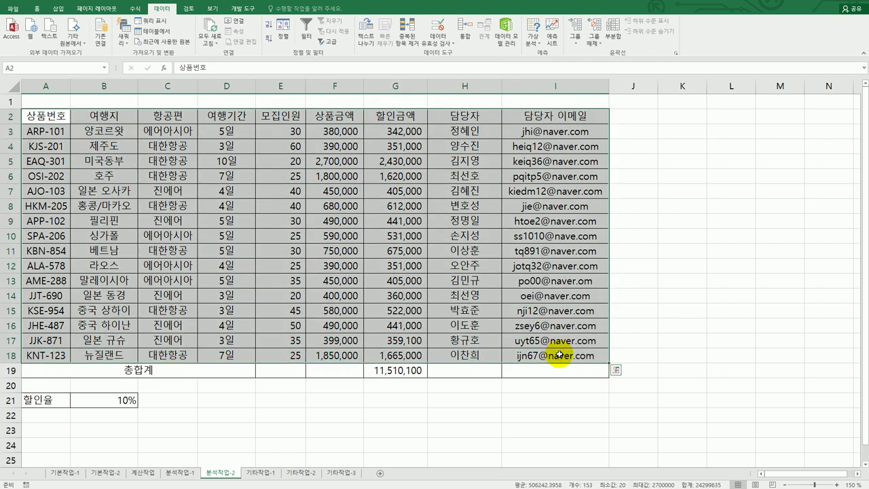
left_click(279, 39)
left_click_drag(643, 179, 492, 178)
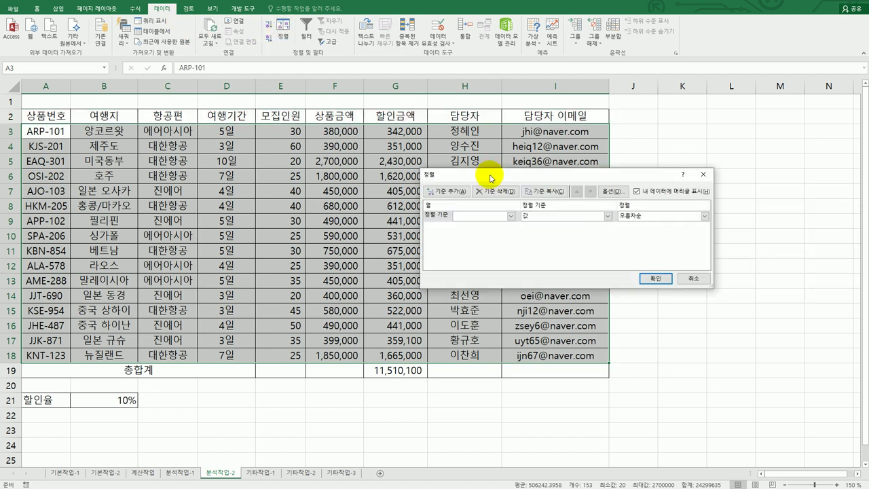
left_click(511, 216)
left_click(499, 243)
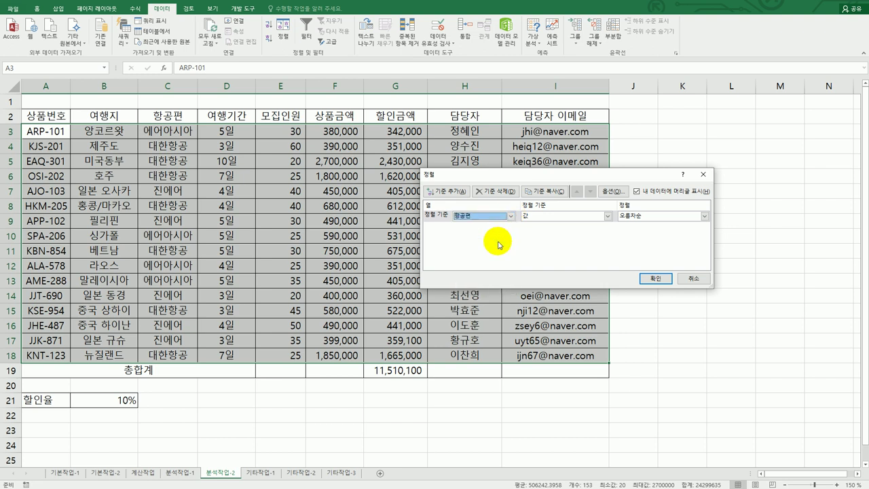
Set the sort order of 항공편 to the custom list 대한항공, 진에어, 에어아시아.
left_click(655, 216)
left_click(652, 243)
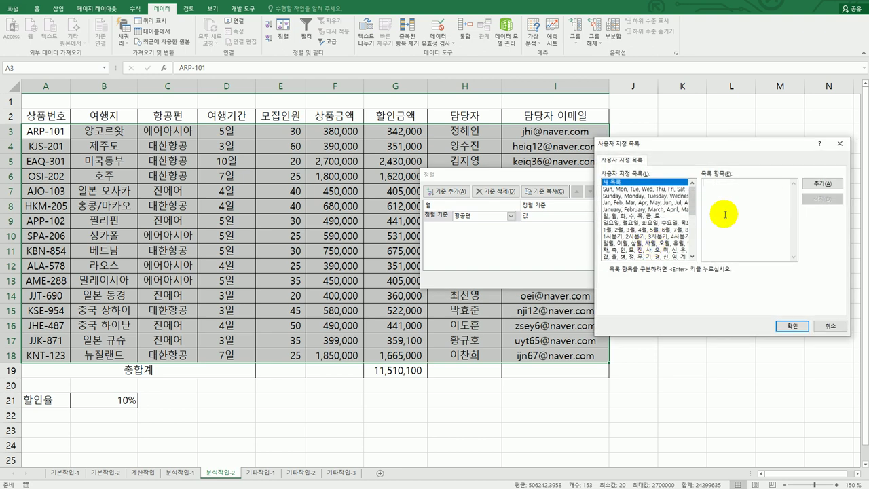
type("대한항ㄱ")
left_click(822, 184)
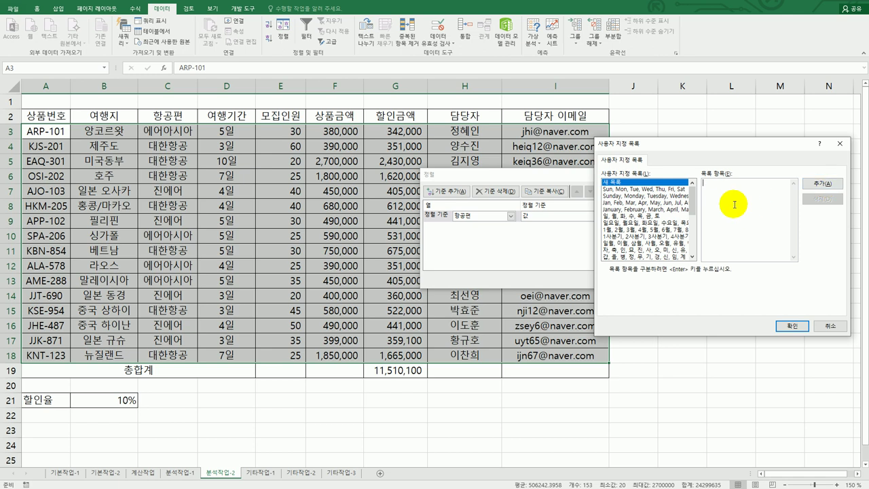
left_click_drag(693, 198, 694, 251)
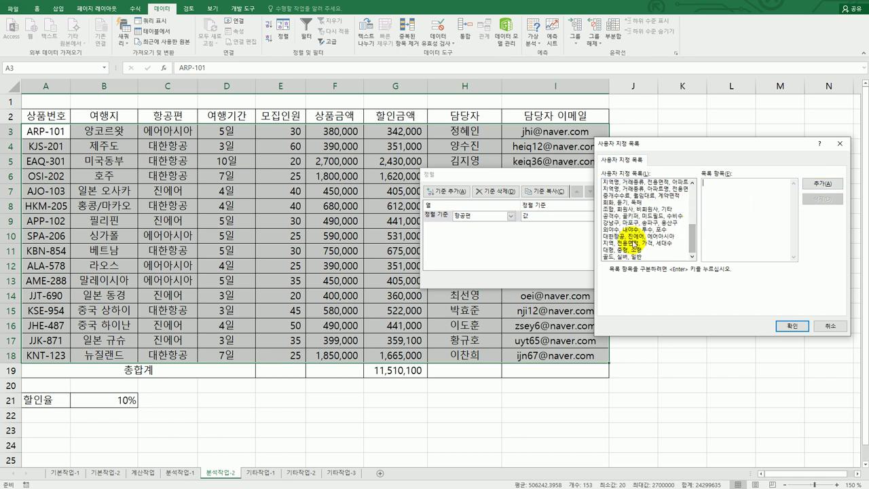
left_click(635, 237)
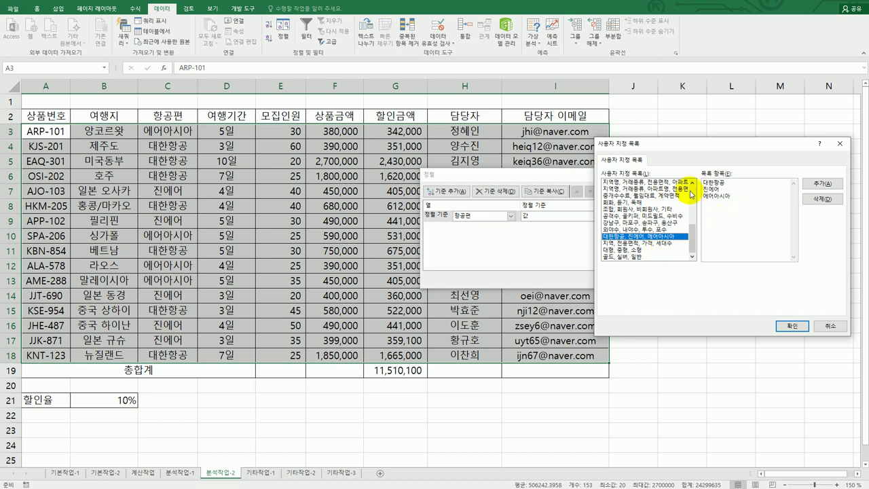
left_click(793, 326)
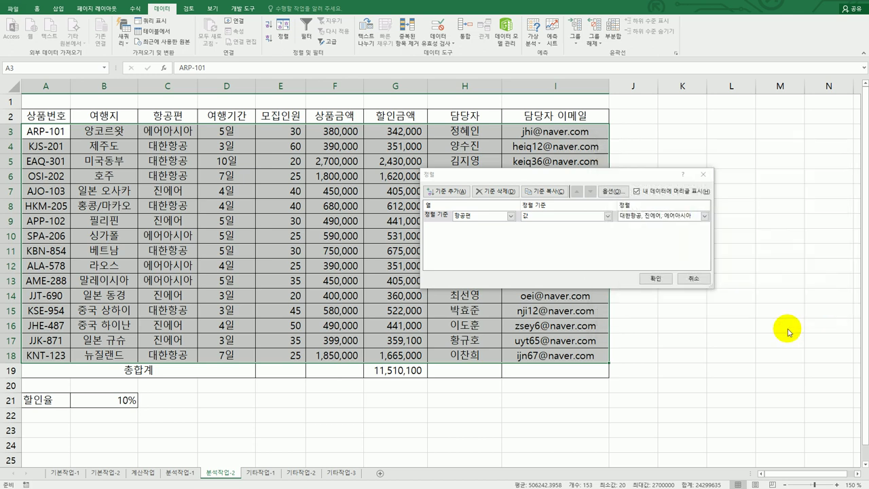
Add 여행지 as the second sort level in ascending order (오름차순) and apply the sort.
left_click(442, 192)
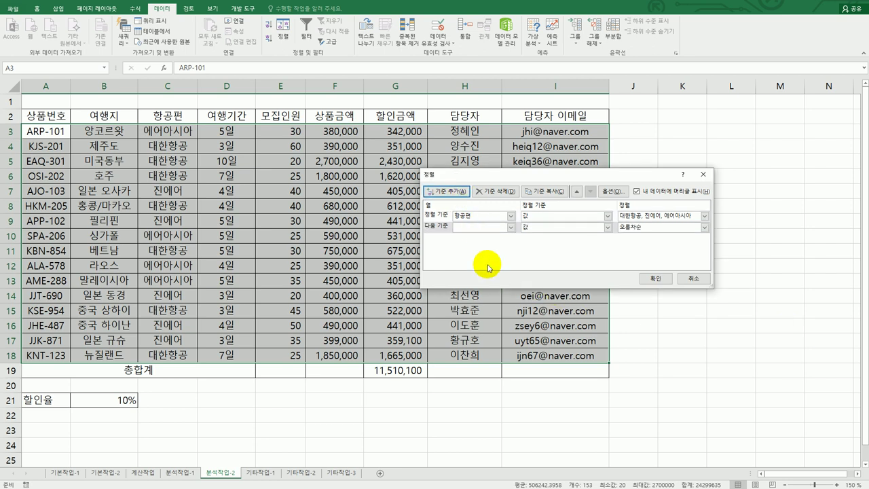
left_click(512, 228)
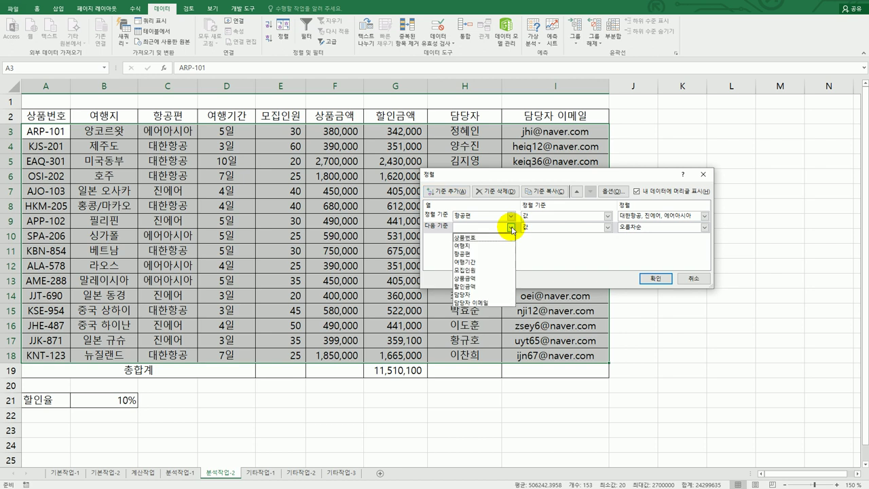
left_click(479, 246)
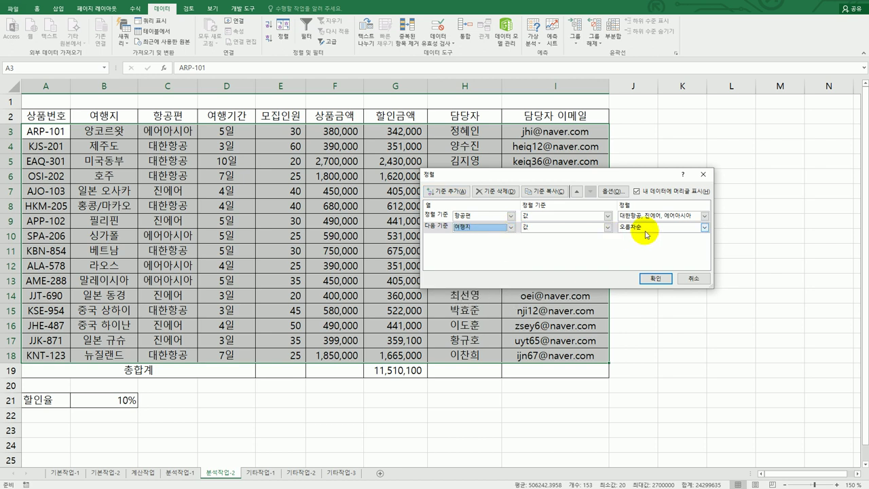
left_click(652, 280)
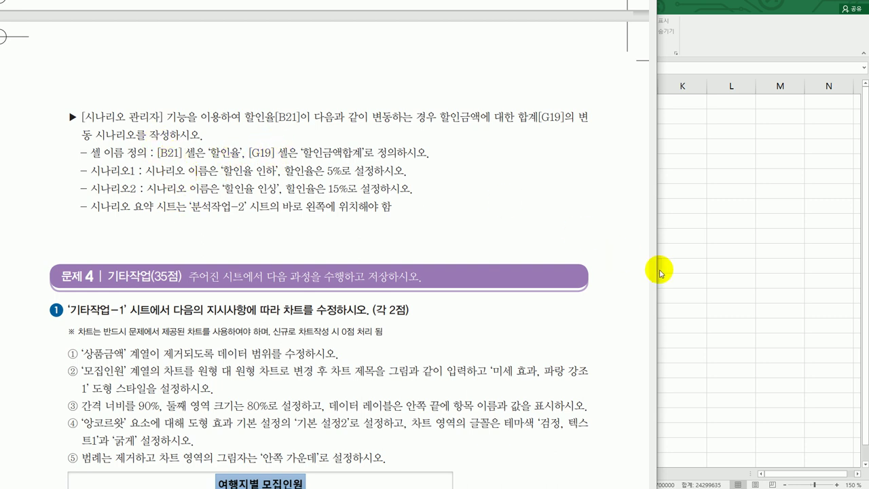
Return to the workbook and define the name 할인율 for cell B21.
key("alt+Tab")
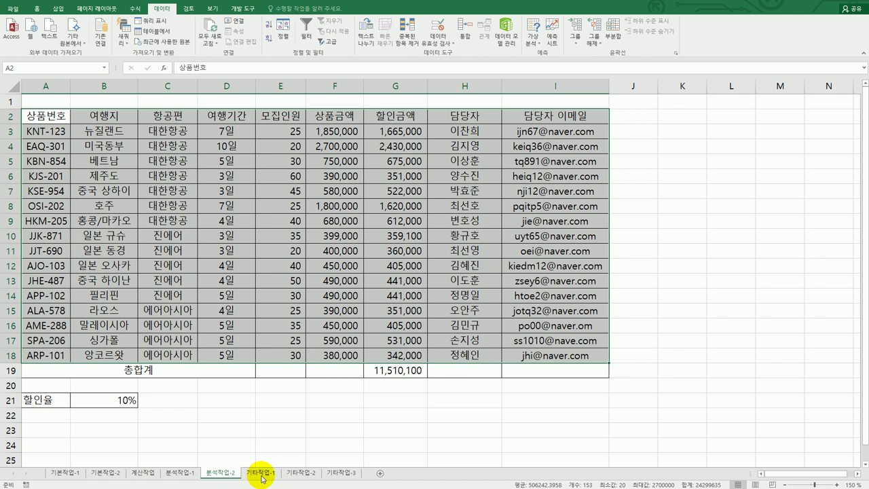
left_click(120, 401)
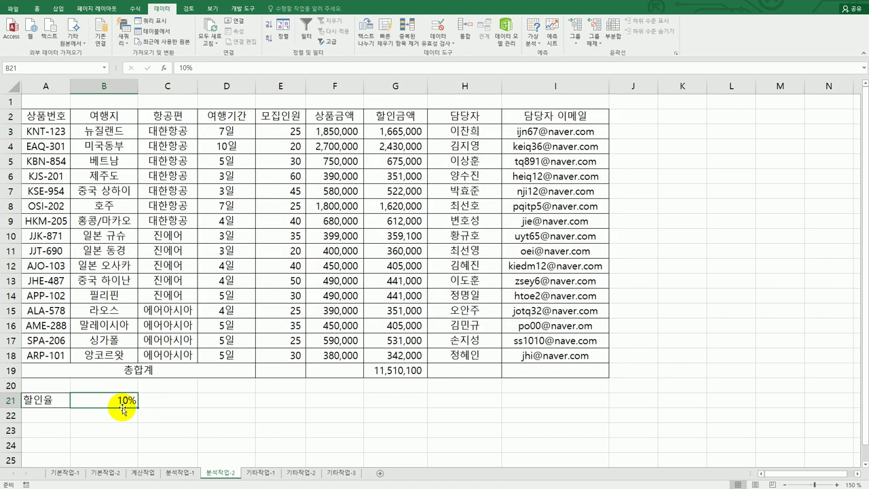
left_click(60, 69)
type("할인율")
key("Return")
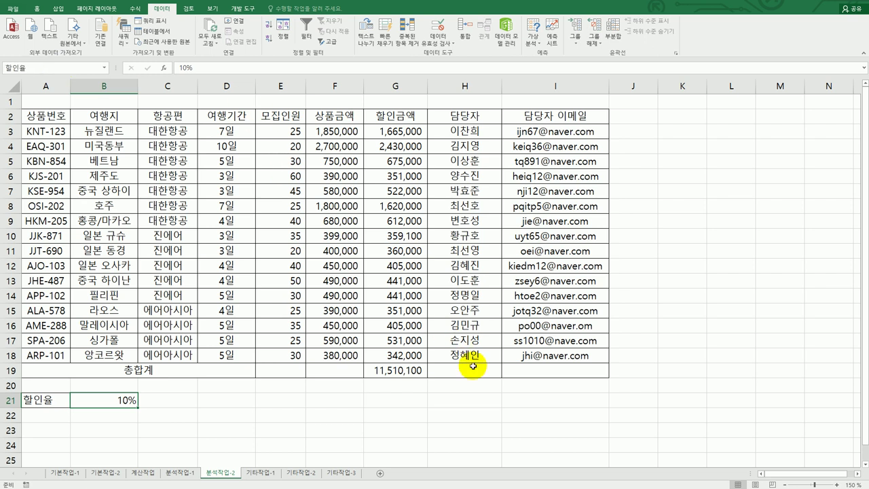
Define the name 할인금액합계 for cell G19.
left_click(378, 376)
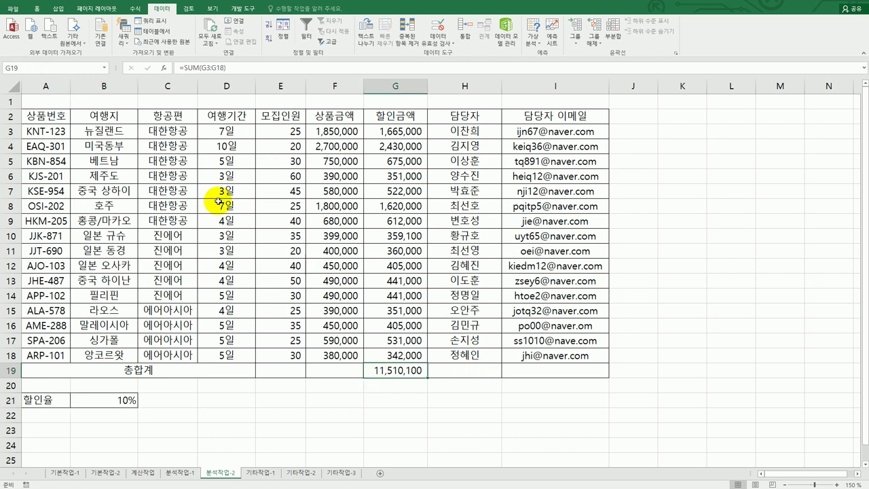
left_click(51, 70)
type("할이")
type("금ㅇ")
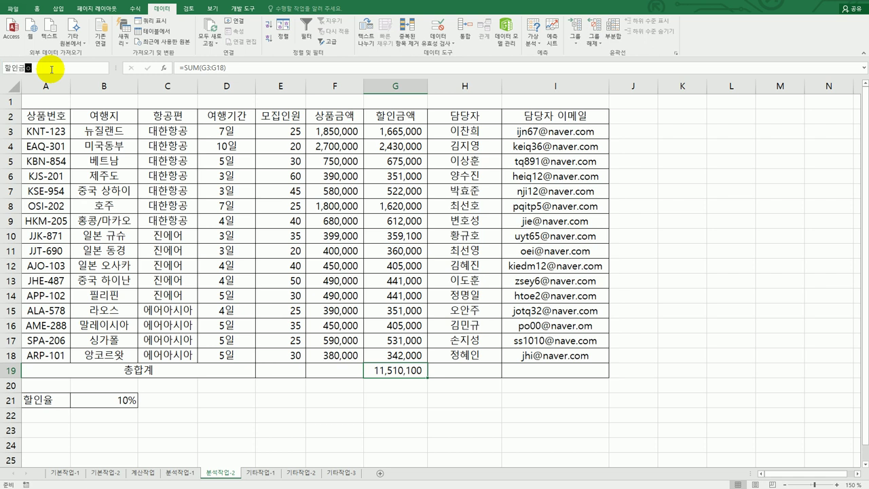
type("액하")
type("계")
key("Return")
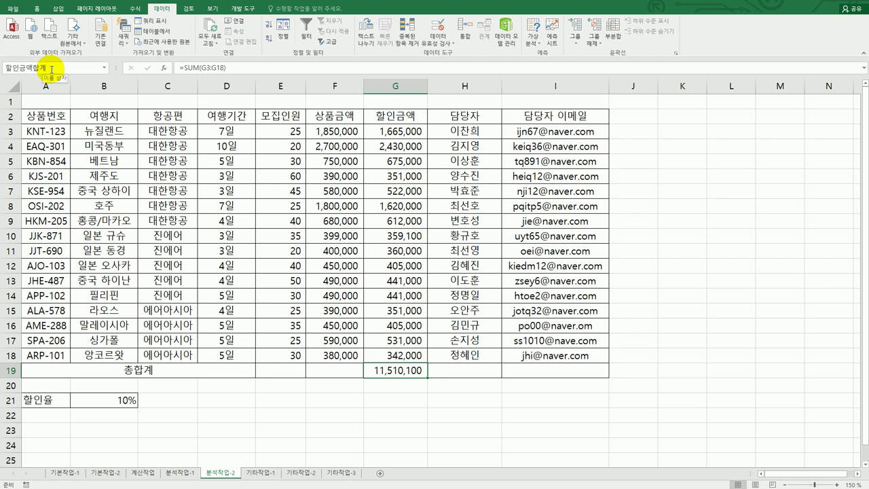
Check the workbook's defined names and what the name 할인율 refers to in the Name Manager.
left_click(138, 11)
left_click(252, 40)
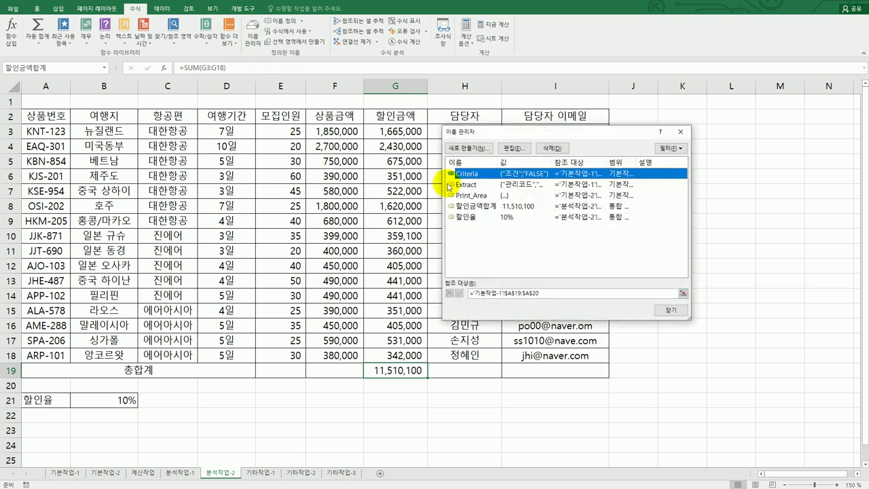
left_click(491, 217)
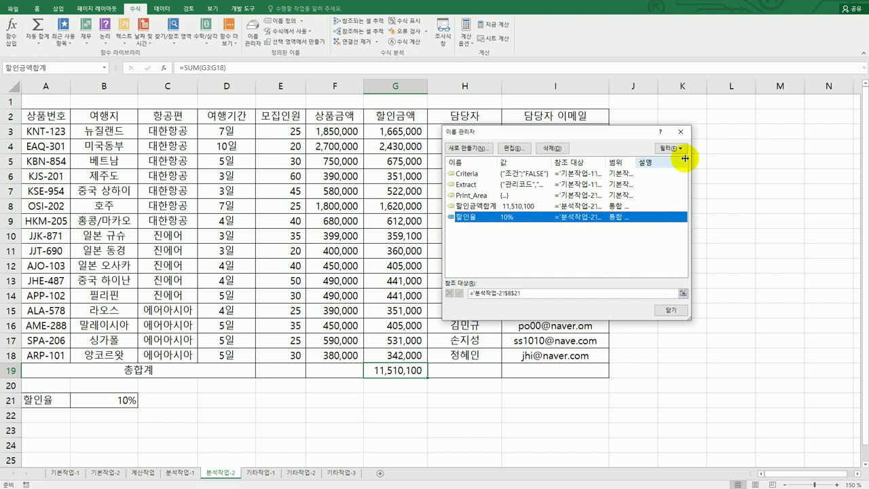
left_click(680, 131)
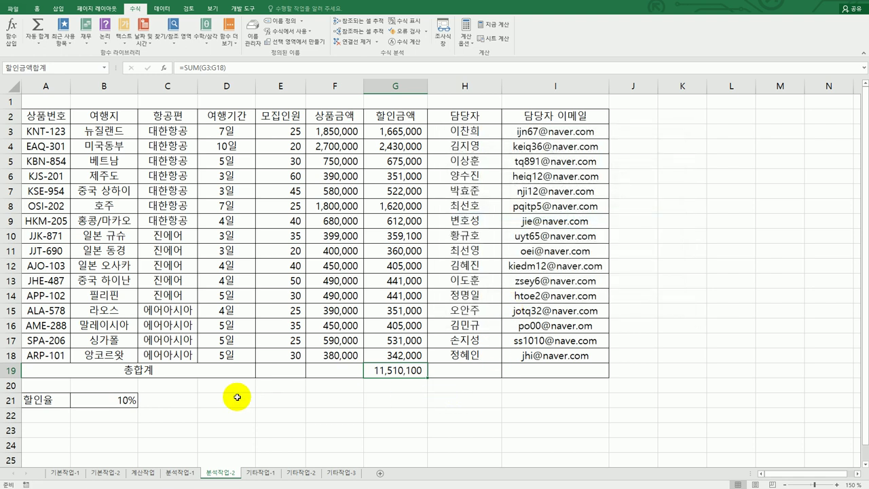
Add a what-if scenario named 할인율 인하 with B21 as the changing cell, an empty description and a 할인율 value of 5%.
left_click(110, 401)
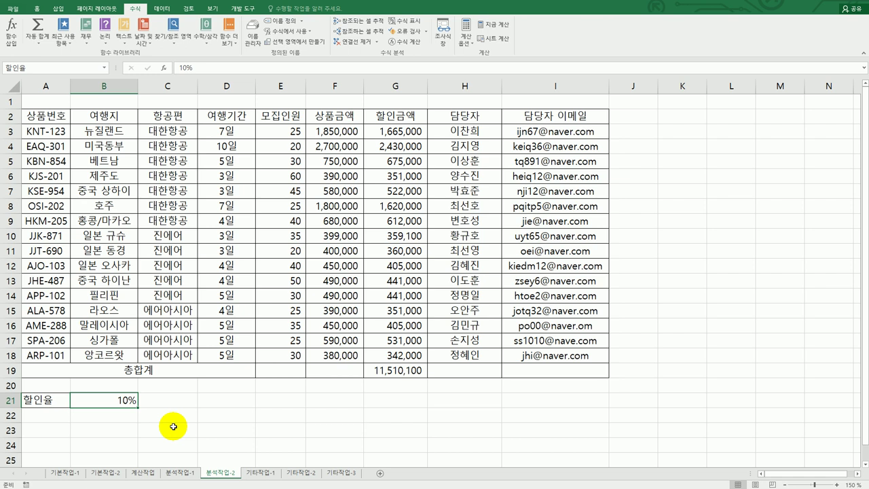
left_click(163, 8)
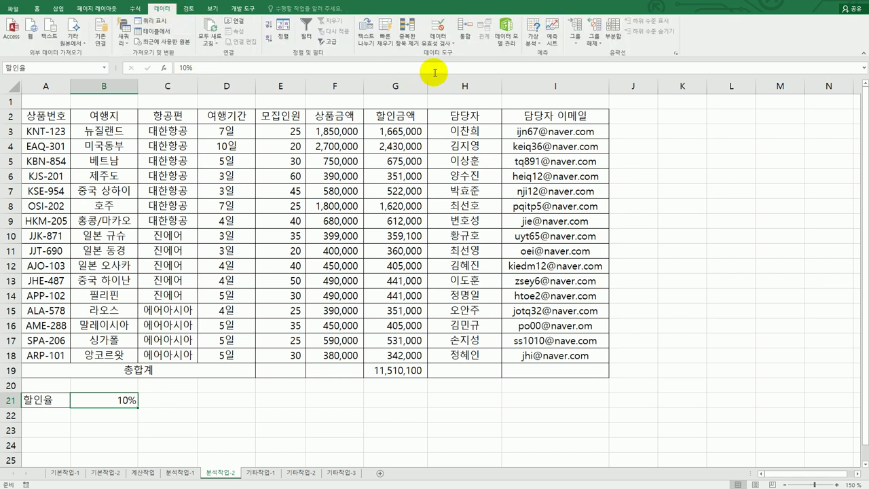
left_click(535, 45)
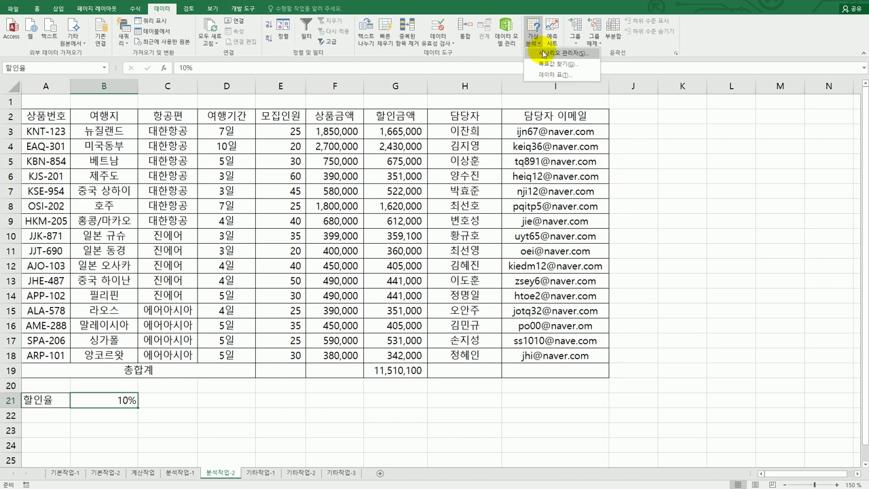
left_click(543, 53)
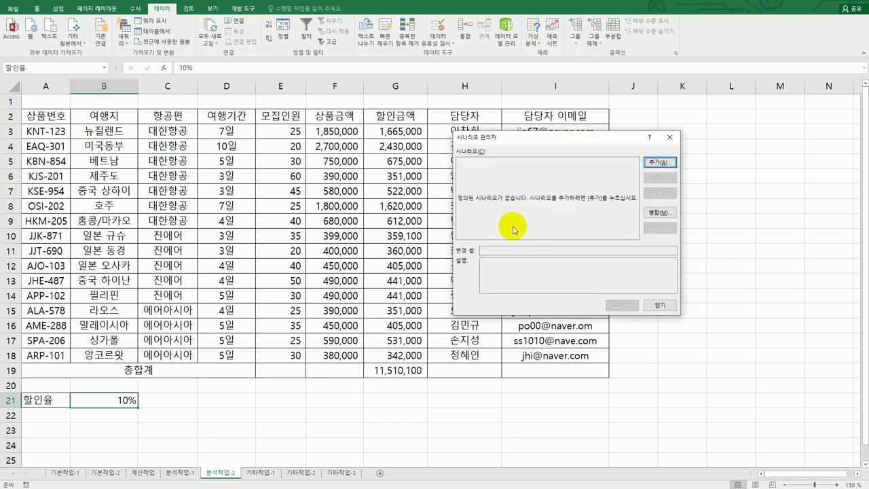
left_click(662, 164)
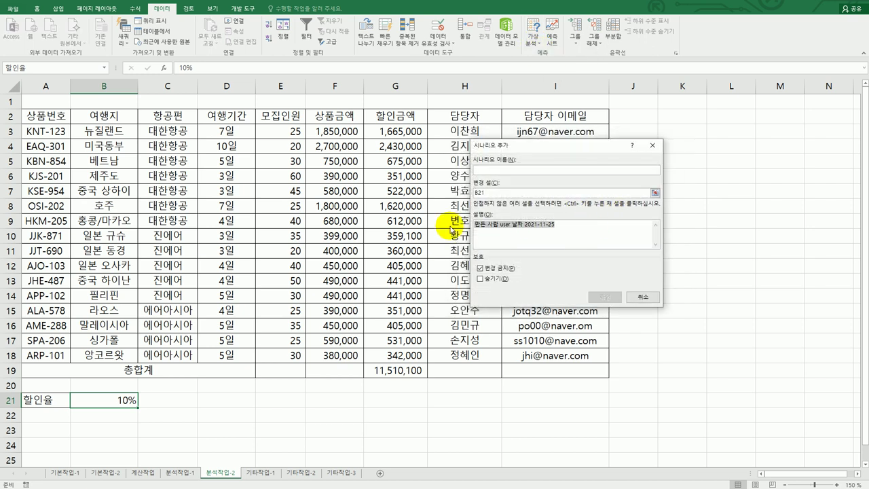
key("Delete")
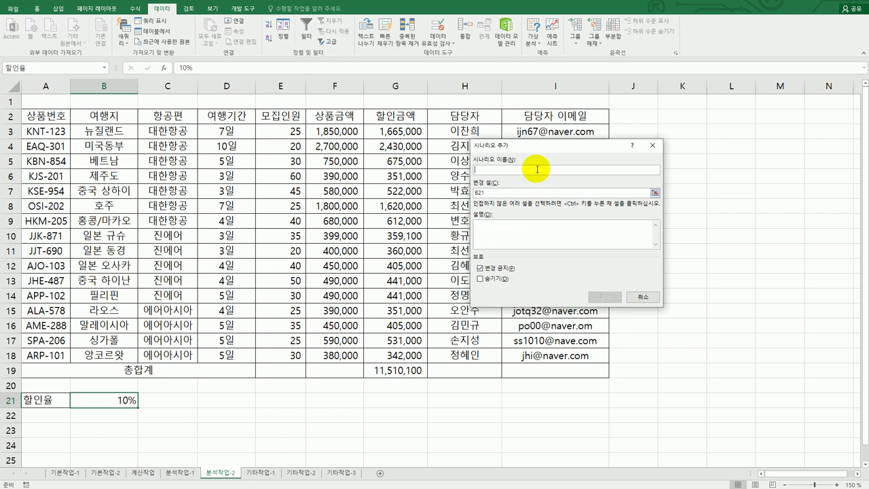
type("할인")
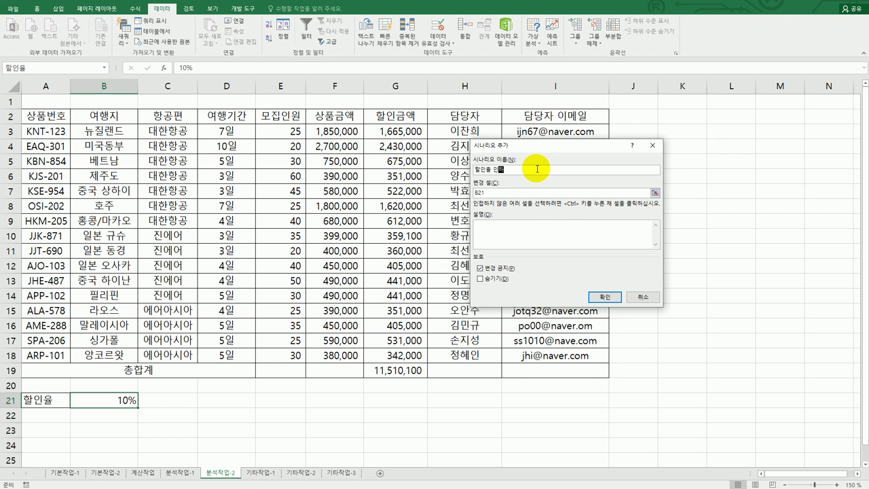
type("율 인하")
key("Tab")
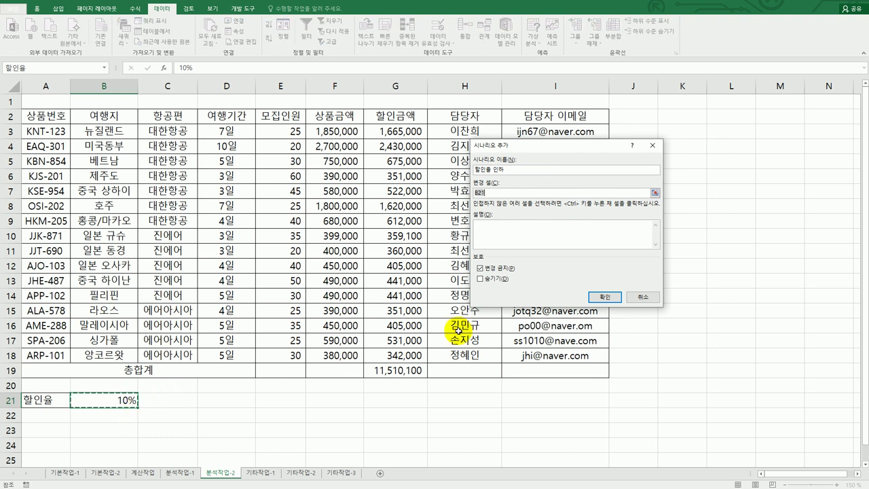
left_click(604, 297)
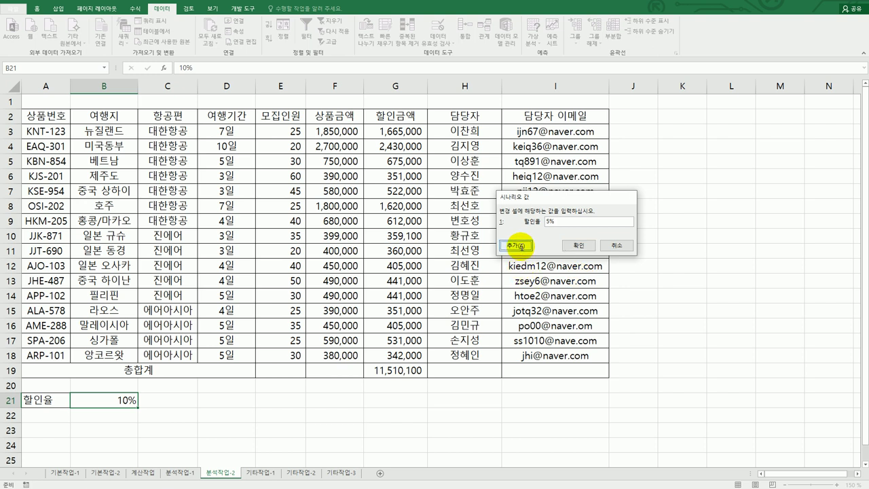
left_click(516, 245)
Add a second scenario named 할인율 인상 for B21 with an empty description and a 할인율 value of 15%.
left_click_drag(562, 224, 442, 220)
key("Delete")
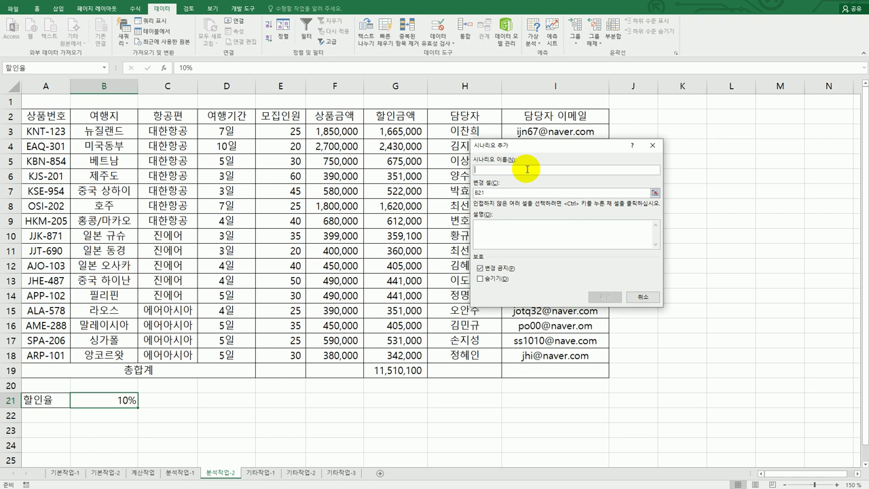
type("할인율 인")
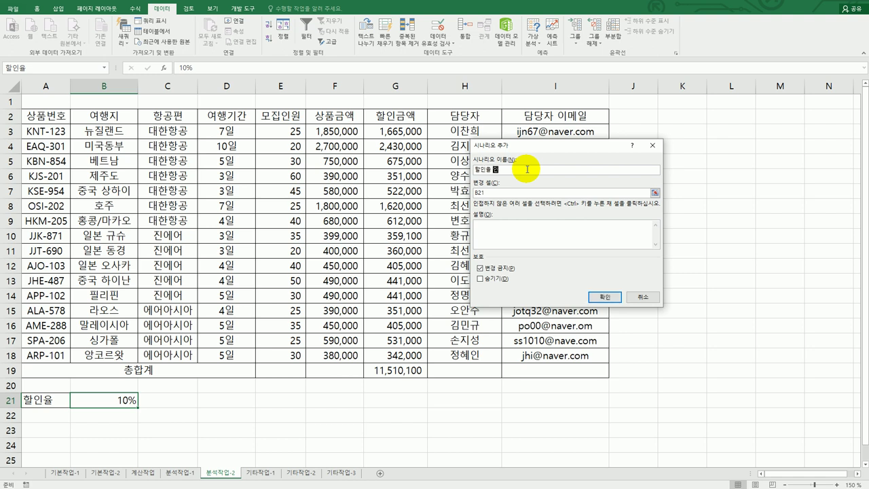
type("상")
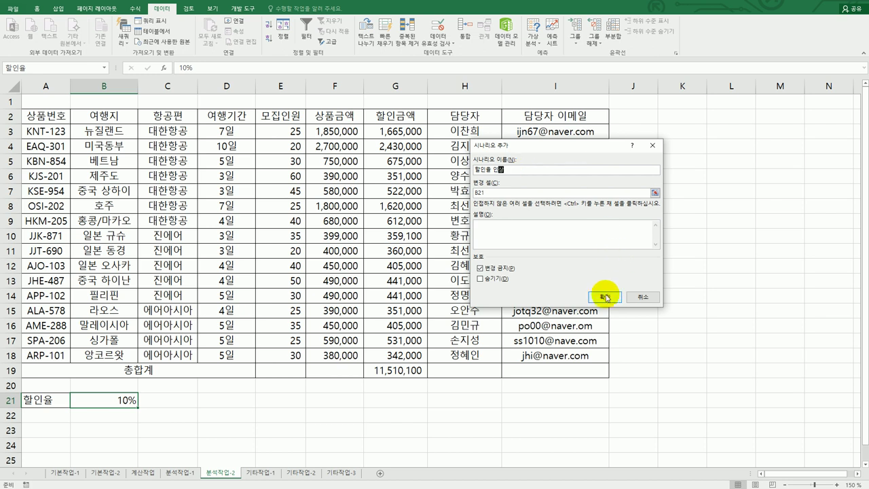
left_click(602, 298)
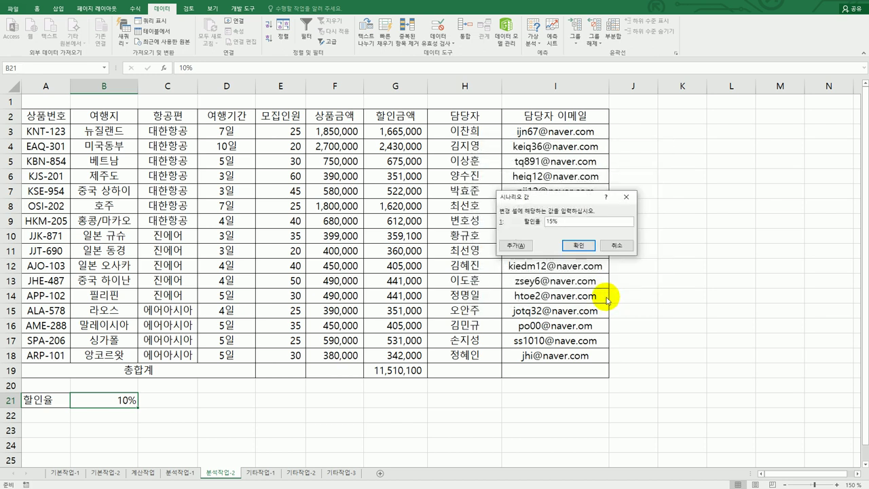
left_click(578, 245)
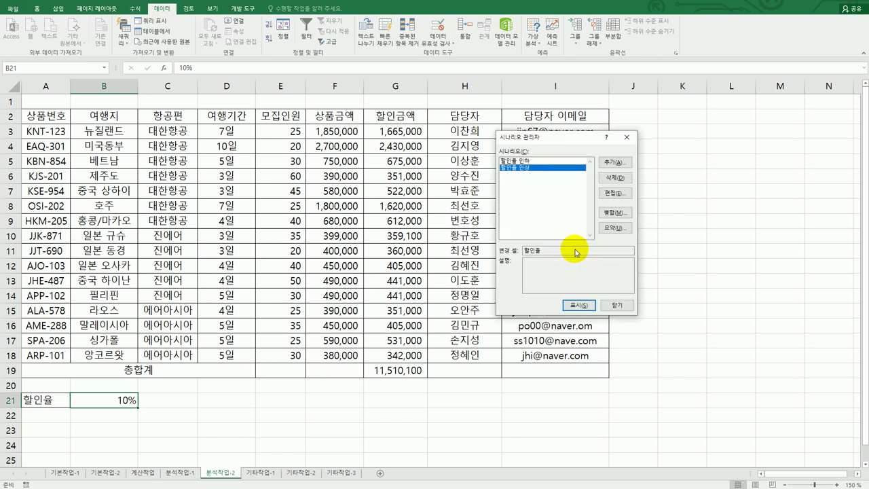
Create a 시나리오 요약 report with G19 as the result cell and compare it with the 분석작업-2 sheet.
left_click(613, 230)
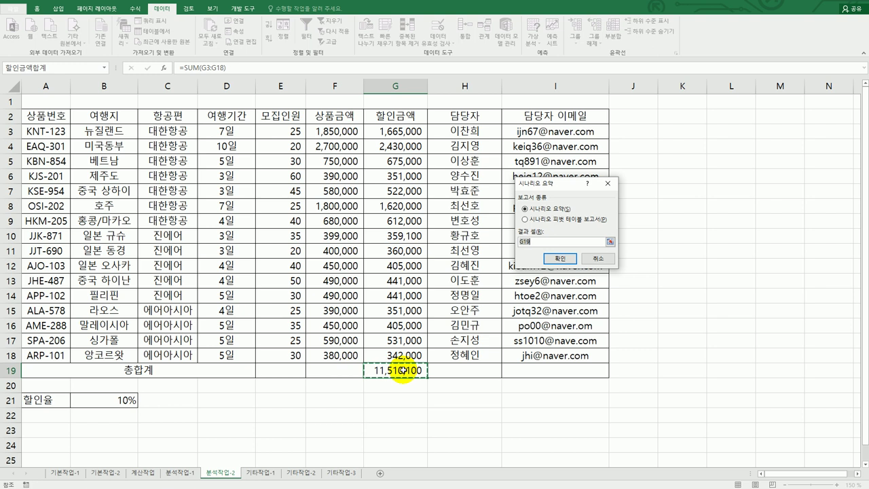
left_click(558, 259)
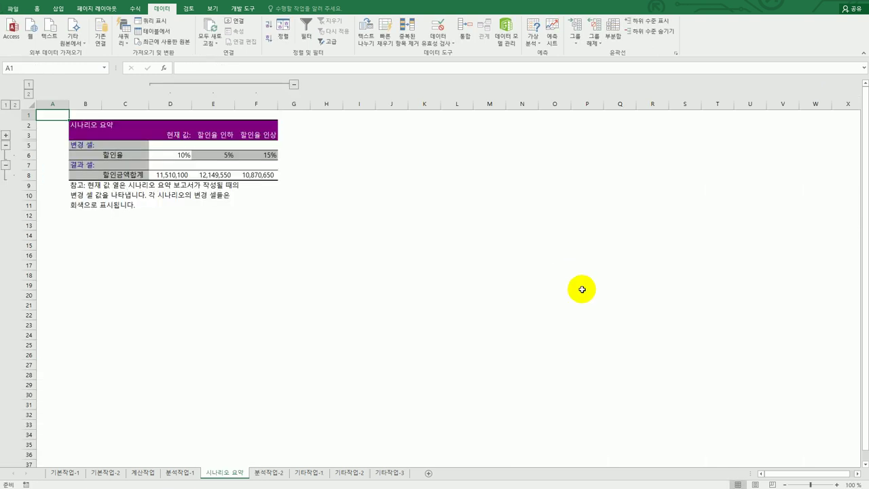
left_click(274, 474)
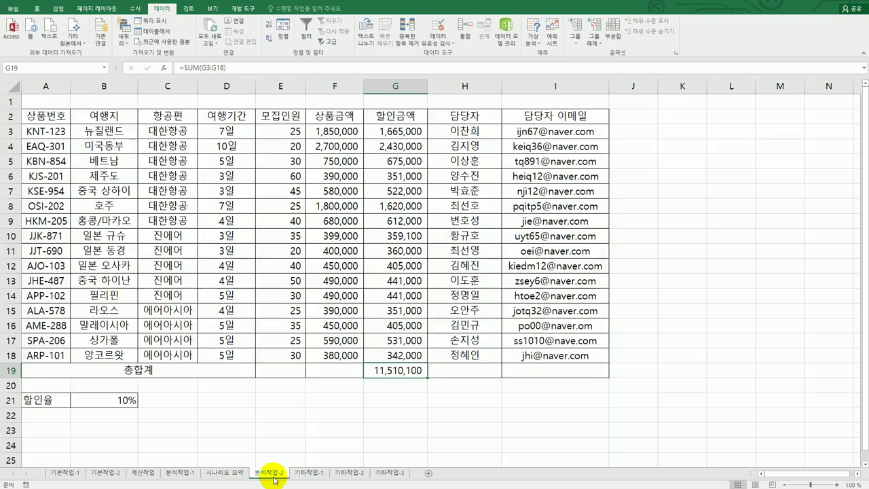
left_click(241, 480)
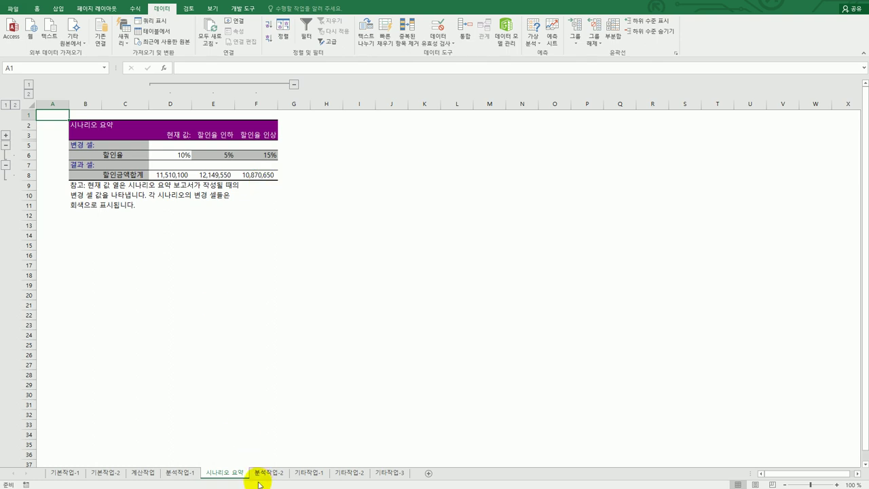
Open the 기타작업-1 sheet, then switch to the exam document and read its chart-editing instructions and sample chart.
left_click(309, 473)
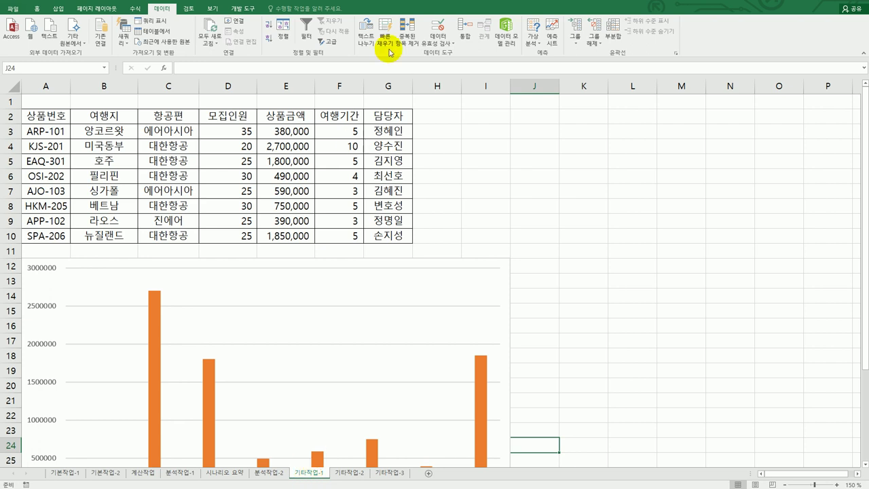
key("alt+Tab")
scroll(436, 309, "down", 1)
scroll(436, 309, "down", 2)
scroll(435, 309, "up", 2)
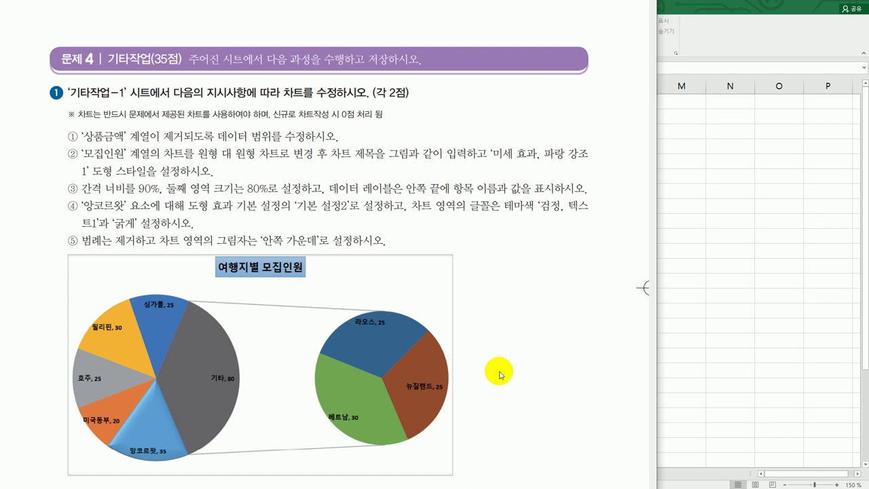
Return to the workbook and delete the 상품금액 series from the chart on 기타작업-1.
key("alt+Tab")
scroll(538, 347, "down", 2)
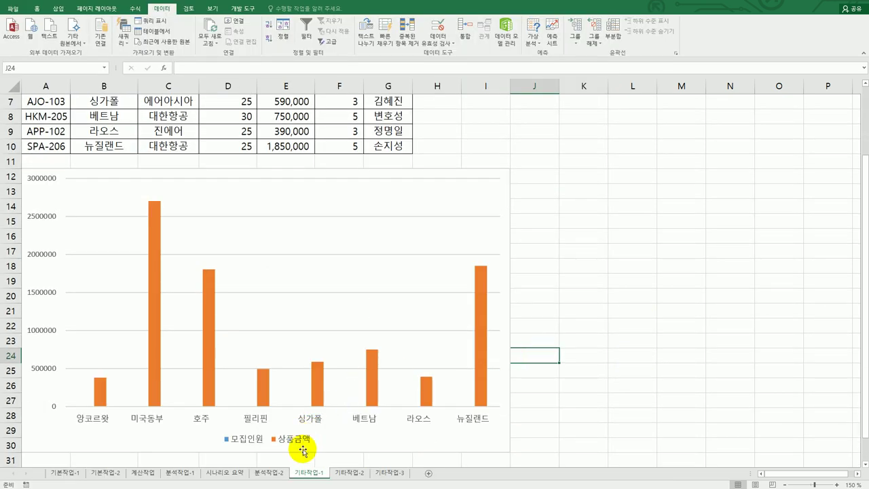
left_click(148, 264)
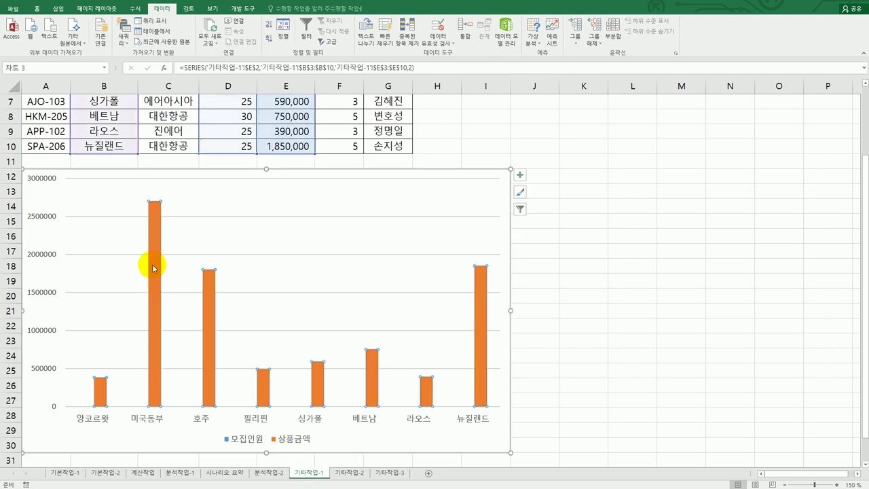
right_click(153, 269)
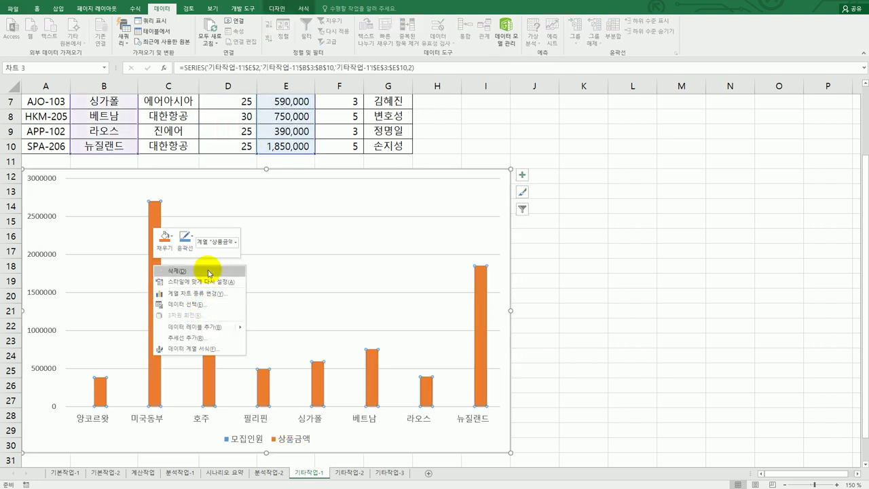
left_click(204, 270)
Change the chart type of the 모집인원 series to 원형 대 원형 (pie of pie).
mouse_move(412, 310)
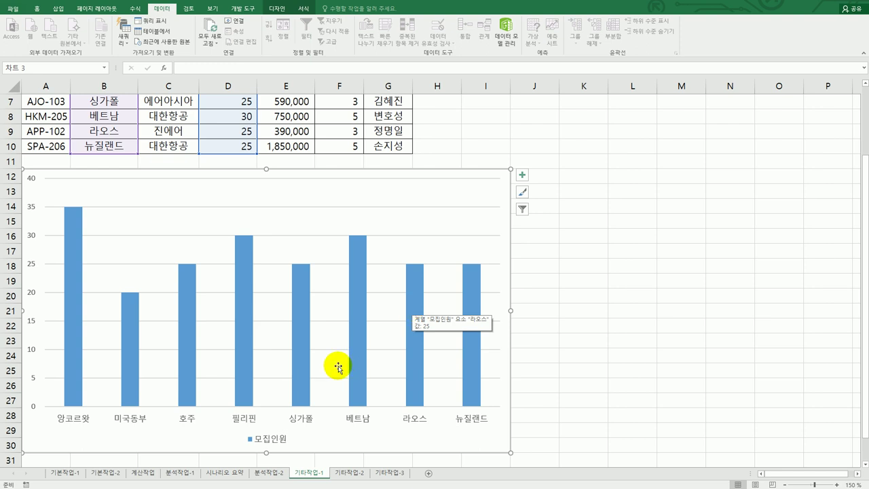
left_click(248, 261)
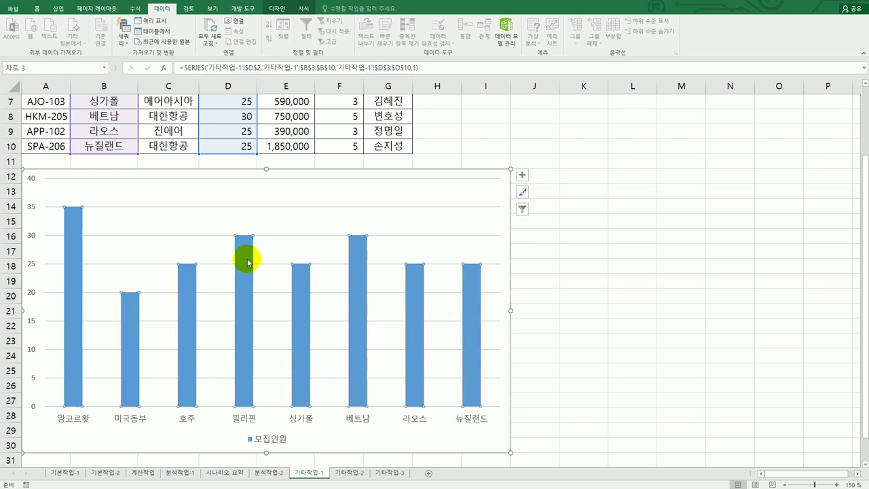
right_click(248, 259)
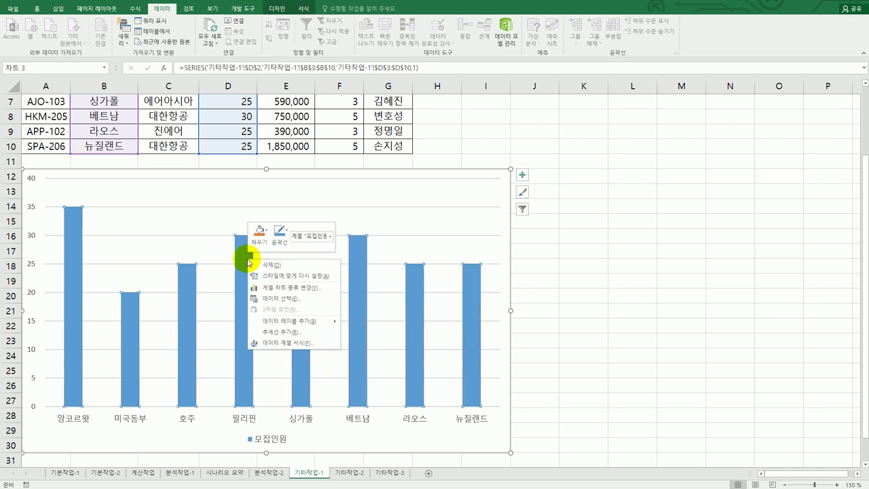
left_click(285, 292)
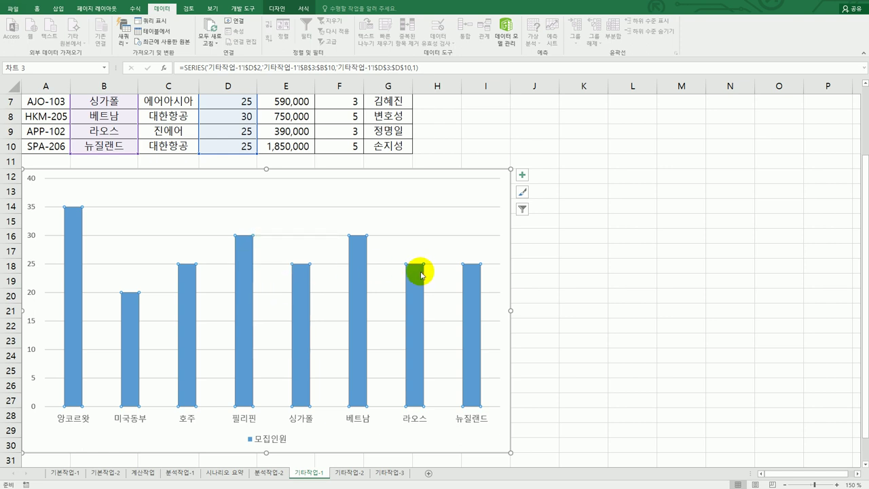
left_click_drag(530, 161, 368, 37)
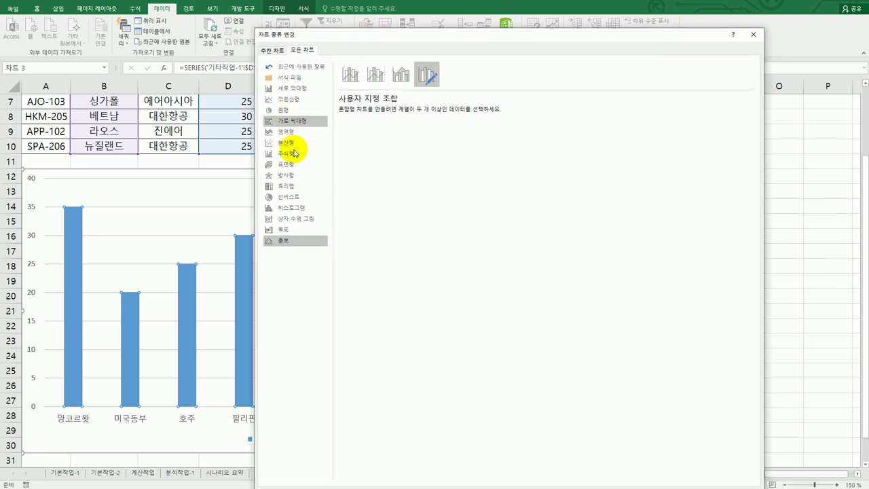
left_click(287, 113)
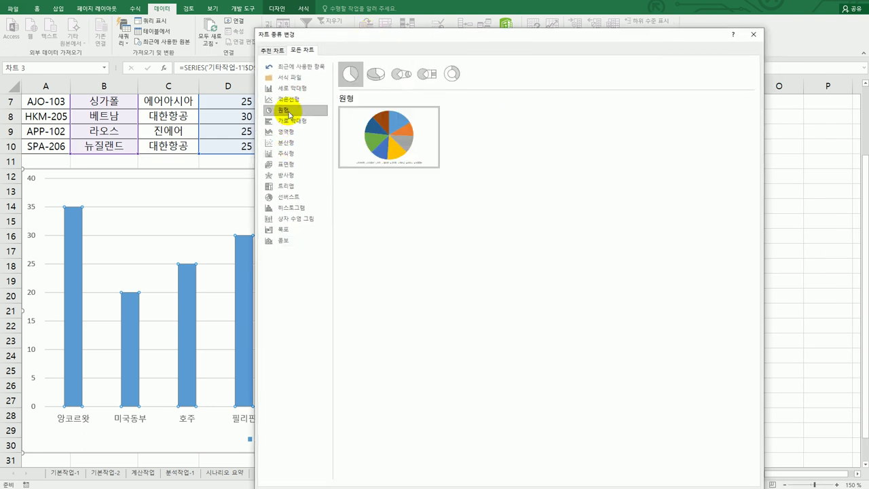
left_click(405, 79)
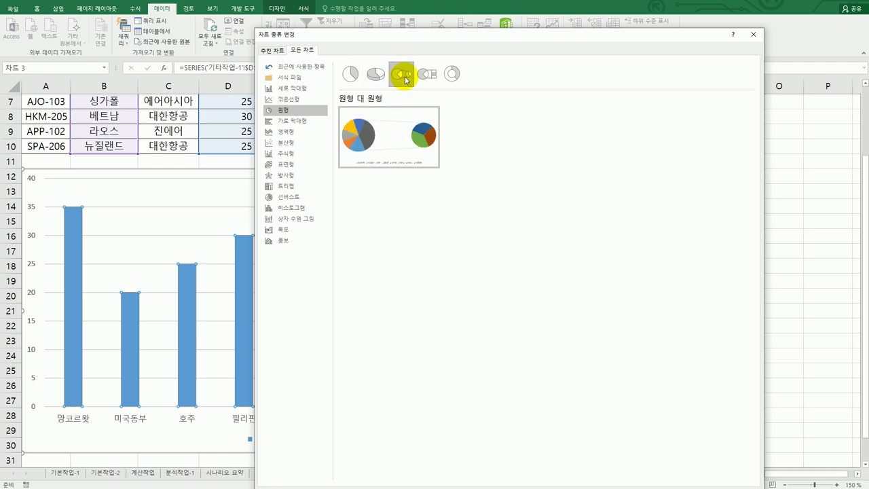
left_click_drag(618, 40, 613, 25)
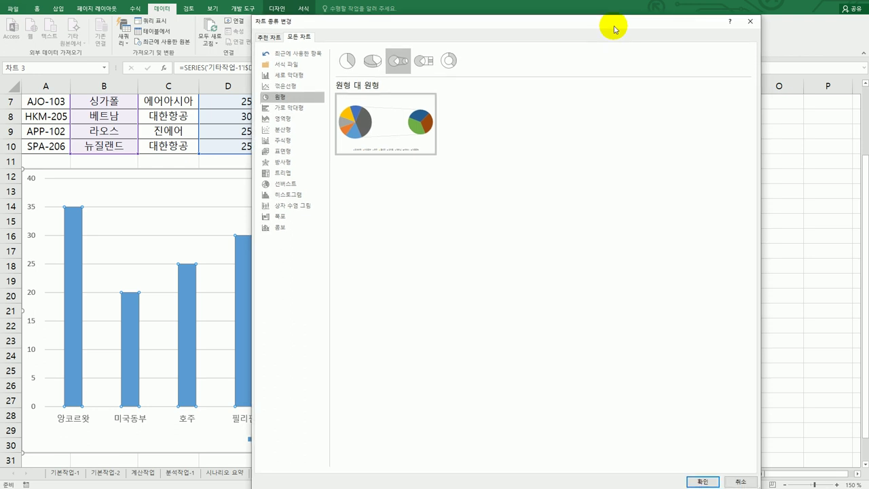
left_click(702, 479)
left_click(434, 330)
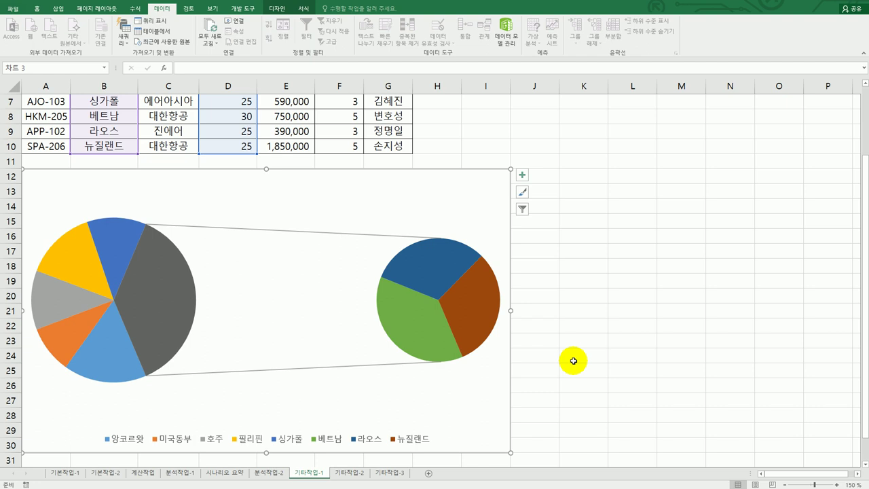
Add a chart title to the pie-of-pie chart and set its text to 여행지별 모집인원.
left_click(524, 177)
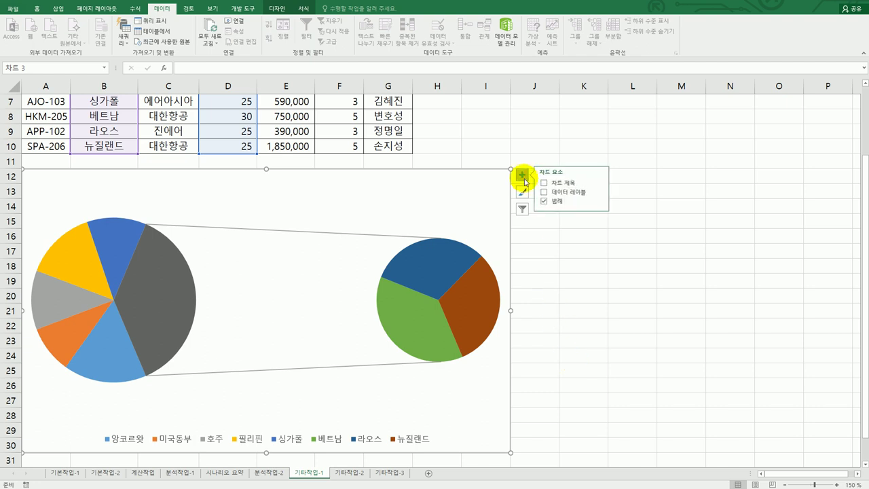
left_click(563, 184)
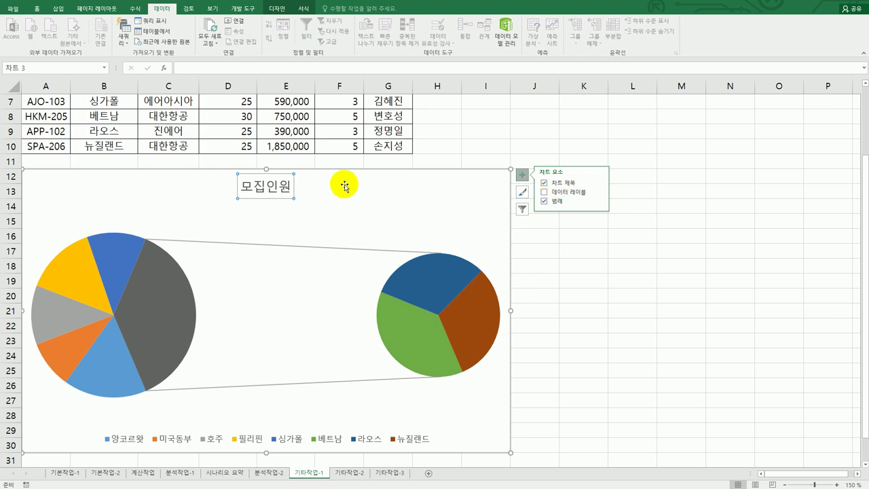
left_click(238, 186)
left_click_drag(239, 186, 292, 189)
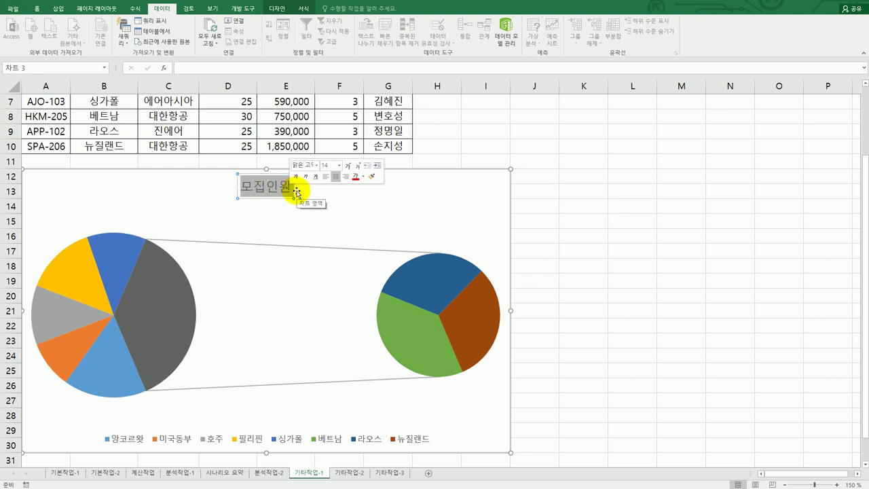
type("여행지별")
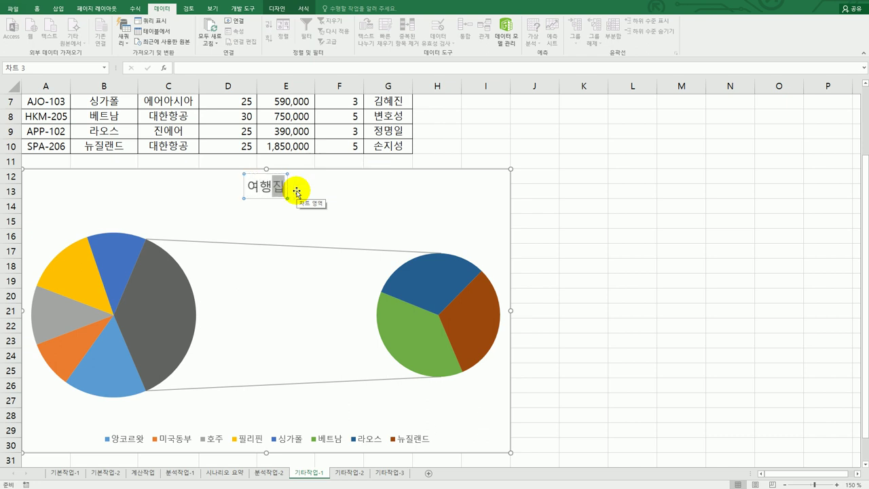
type(" 모집인ㅇ")
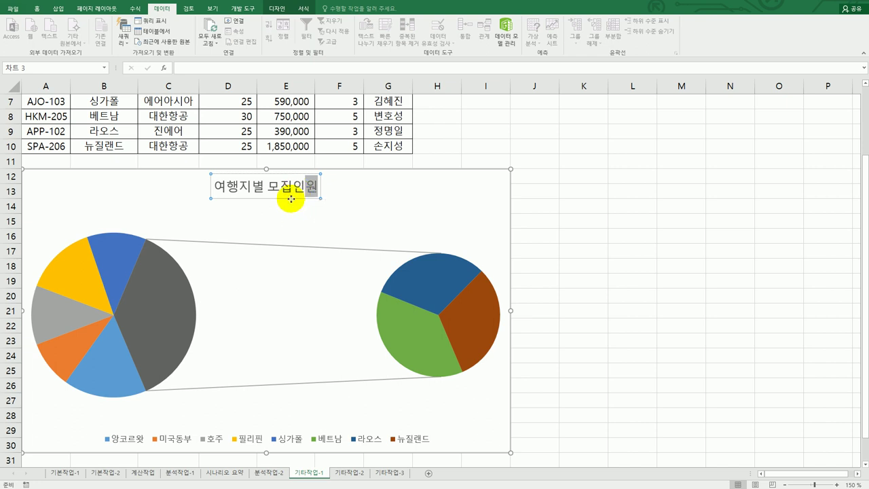
Apply the light blue theme shape style from the fourth row, second column of the gallery to the chart title.
left_click(290, 199)
left_click(302, 10)
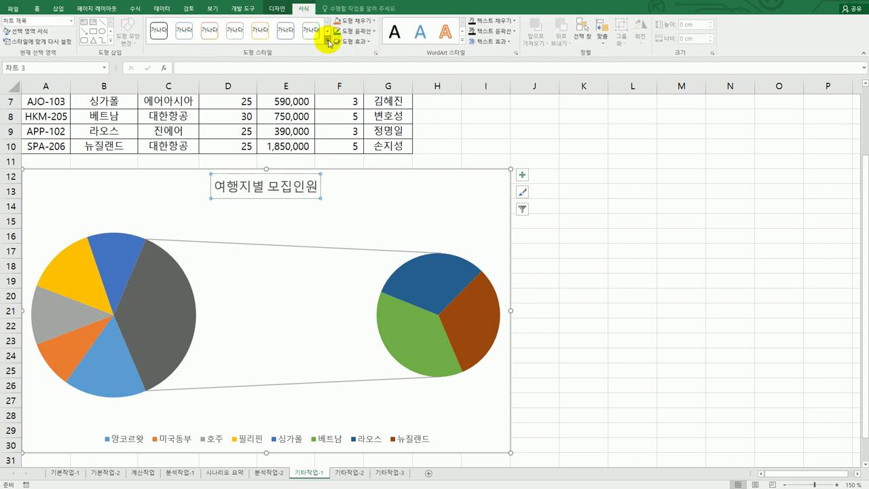
left_click(327, 41)
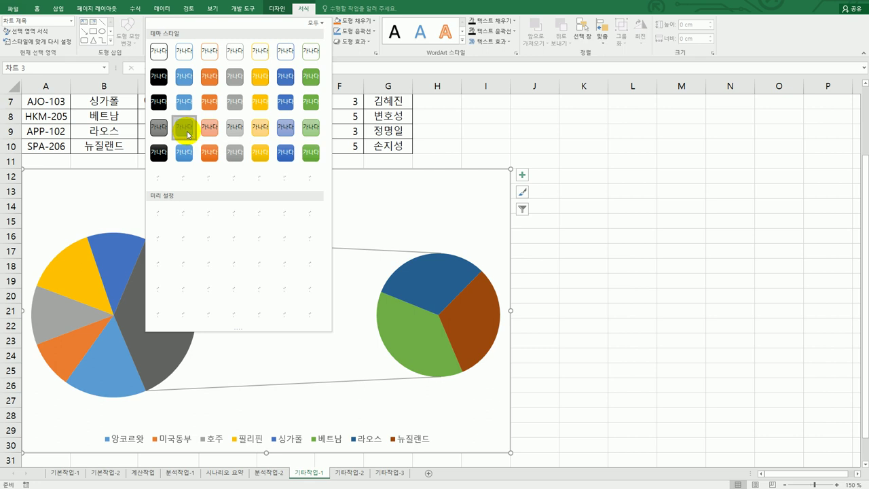
left_click(185, 128)
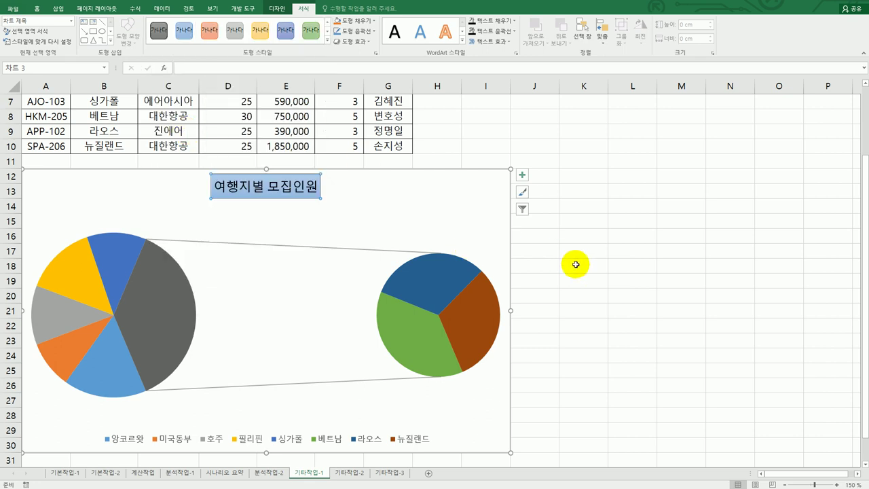
Format the 모집인원 series with a gap width (간격 너비) of 90% and a second plot size (둘째 영역 크기) of 80%.
left_click(427, 273)
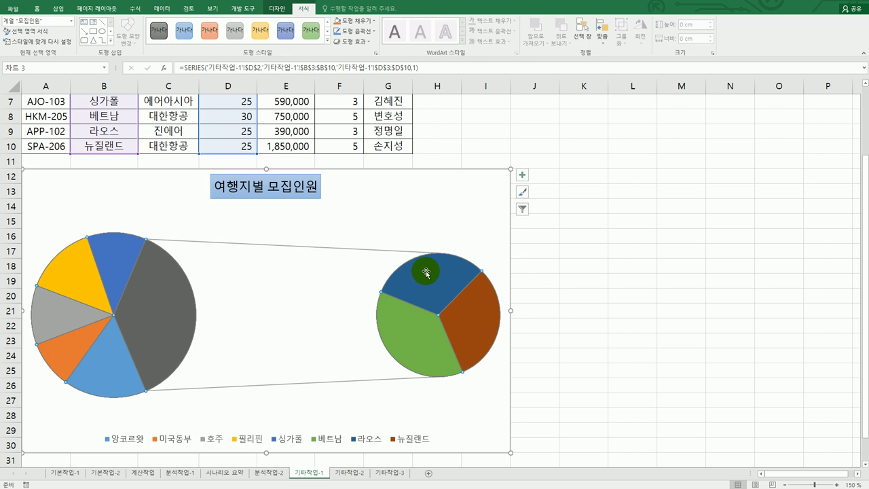
right_click(426, 272)
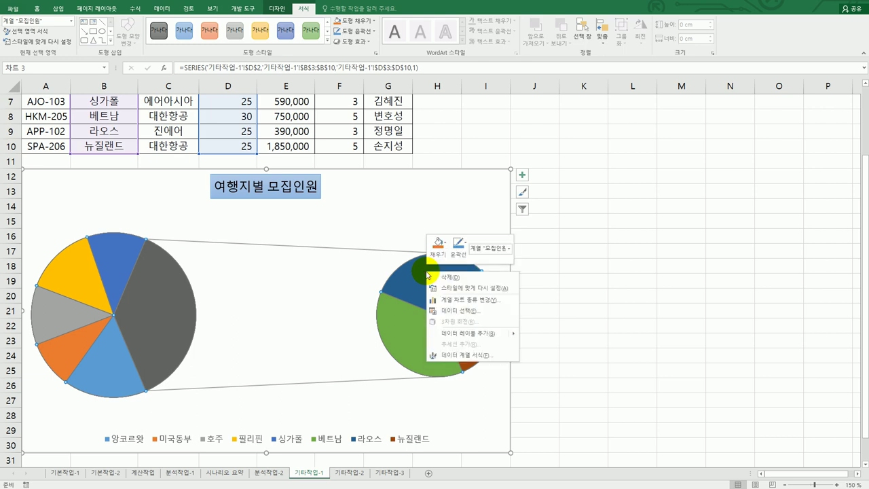
left_click(486, 356)
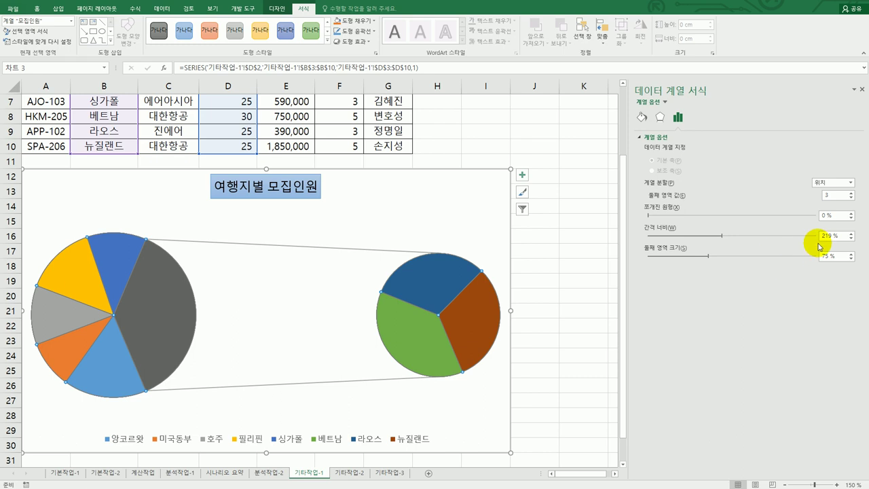
left_click_drag(838, 235, 809, 238)
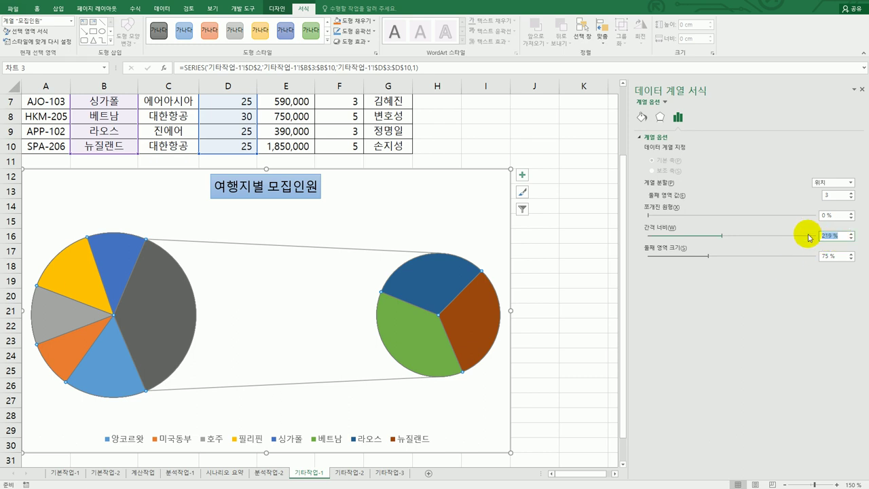
type("90")
left_click_drag(838, 257, 808, 256)
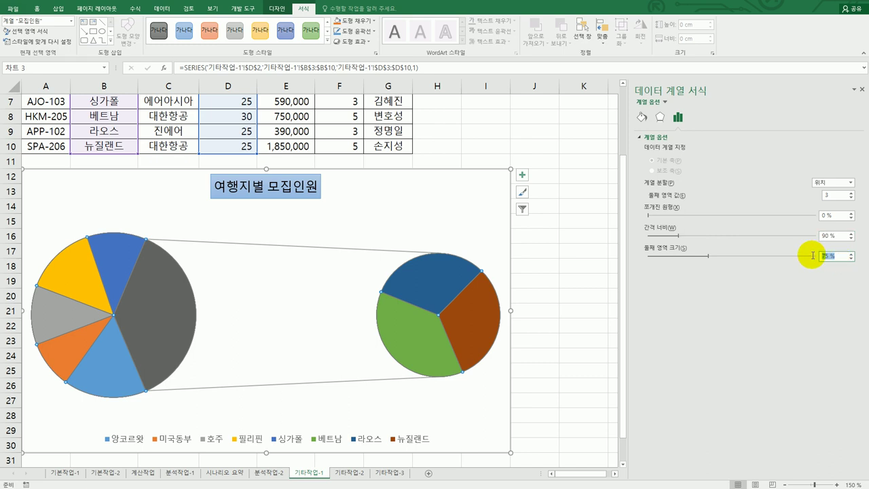
type("80")
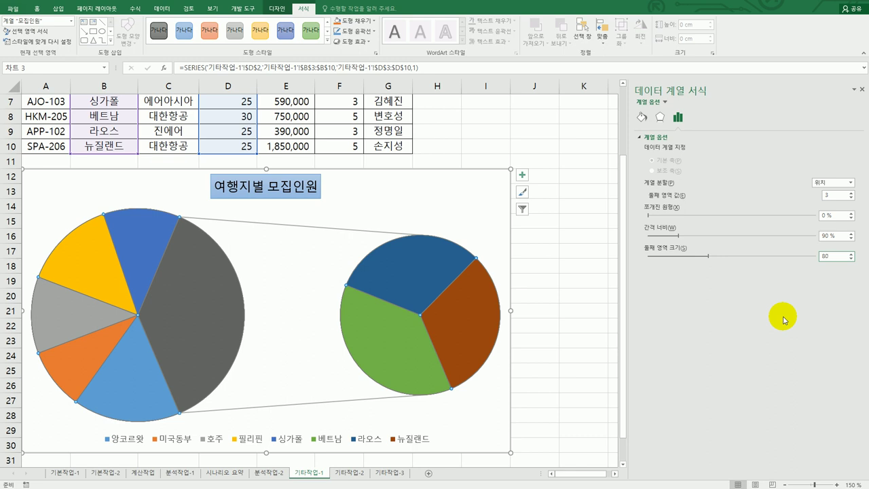
Add data labels at the inside end (안쪽 끝에) of the slices, showing both category name and value.
left_click(522, 176)
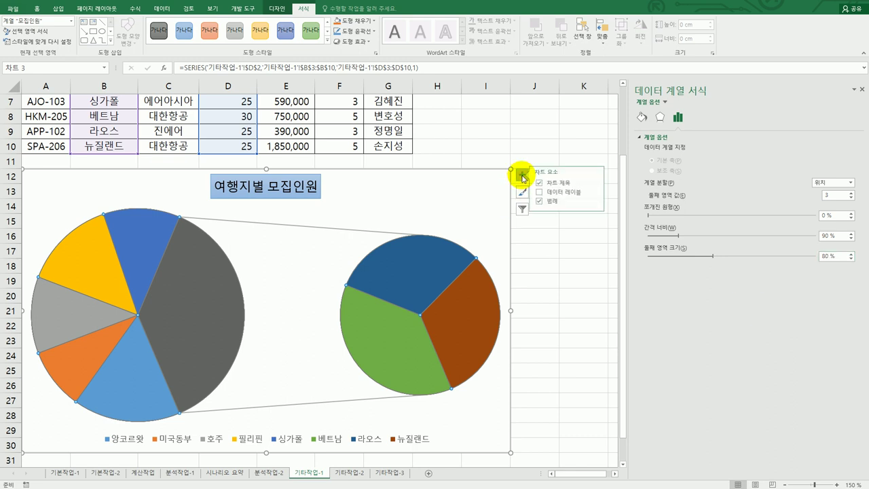
left_click(600, 193)
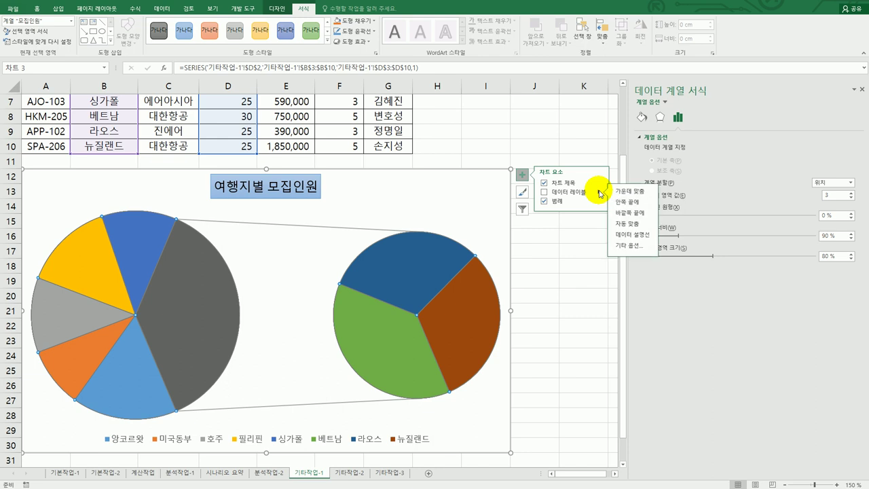
left_click(632, 202)
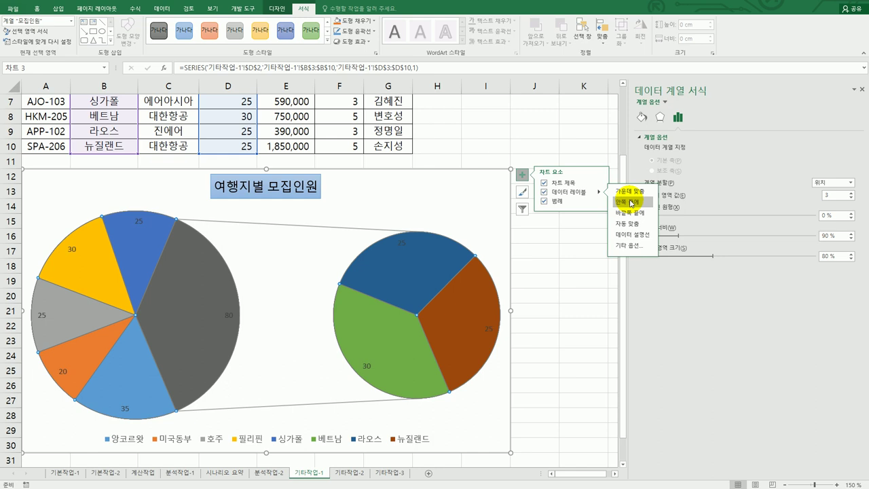
left_click(403, 245)
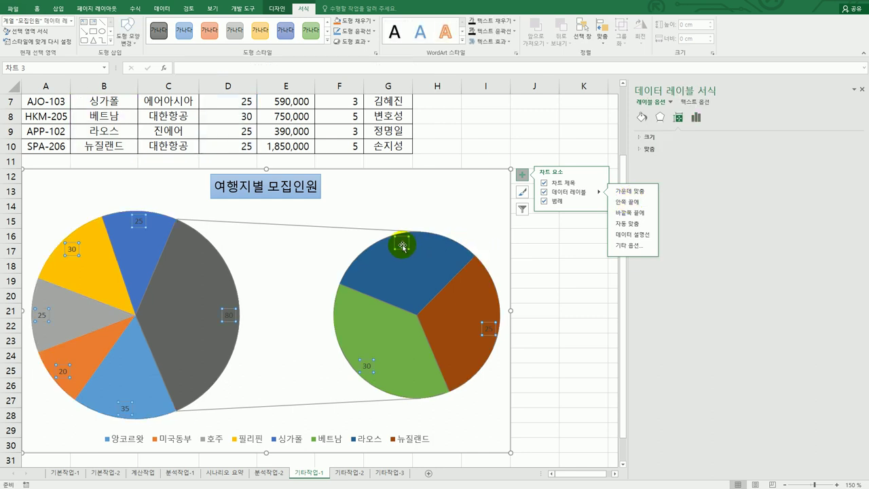
left_click(696, 119)
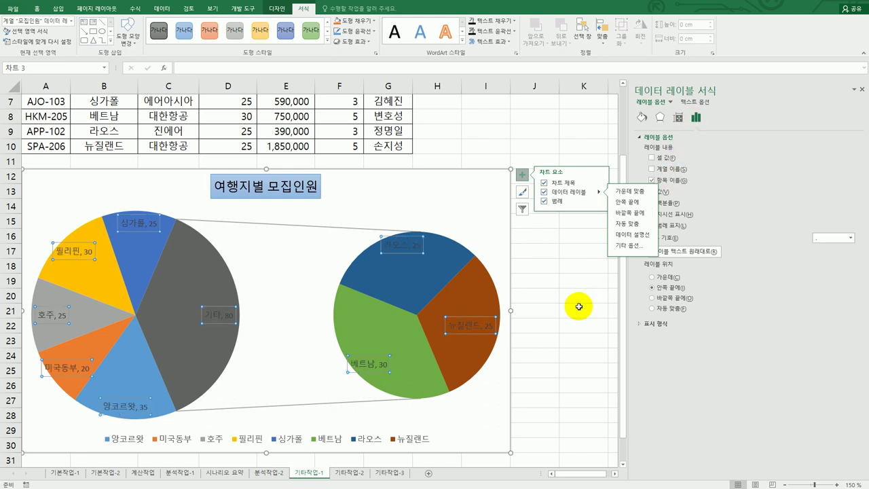
left_click(522, 175)
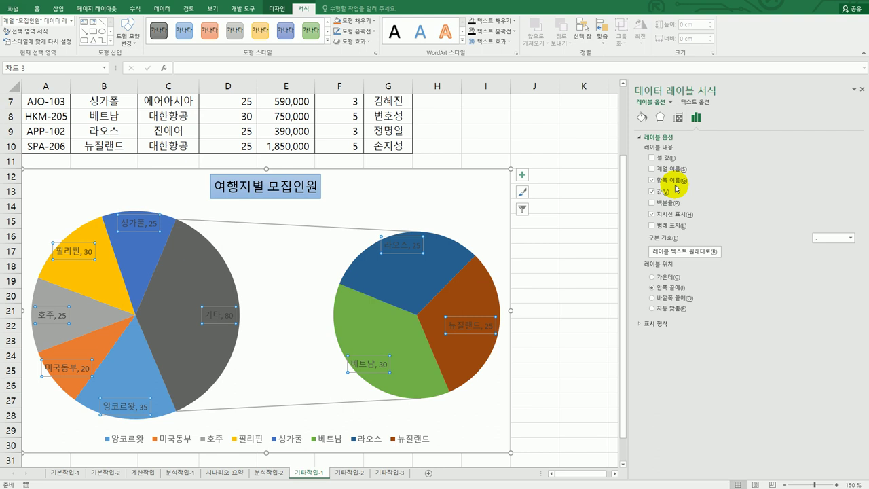
Apply the 기본 설정 2 preset shape effect to only the 앙코르왓 slice.
left_click(156, 387)
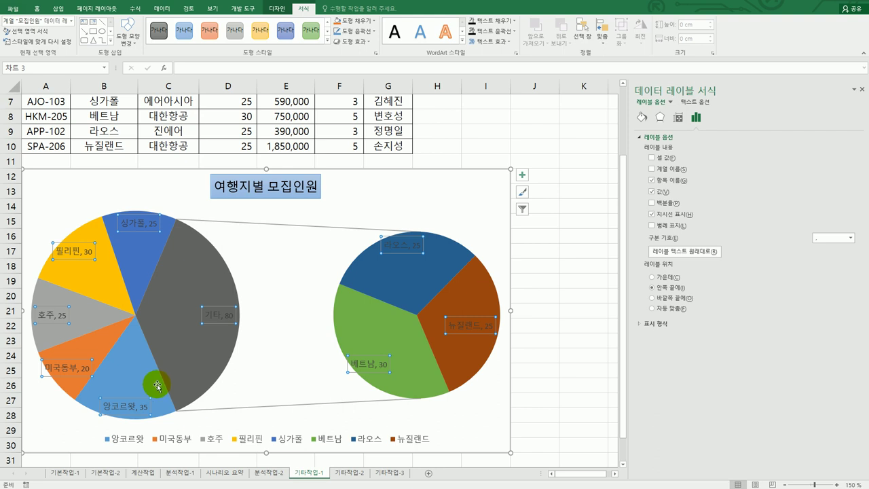
left_click(129, 375)
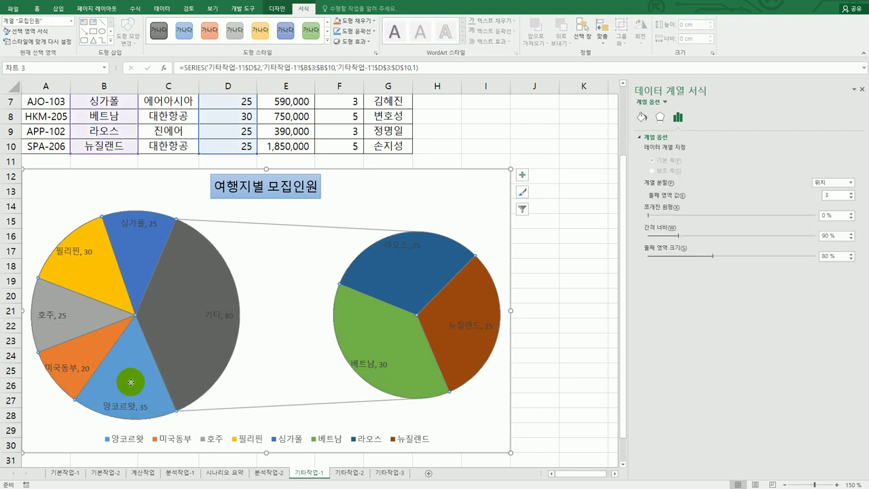
left_click(131, 383)
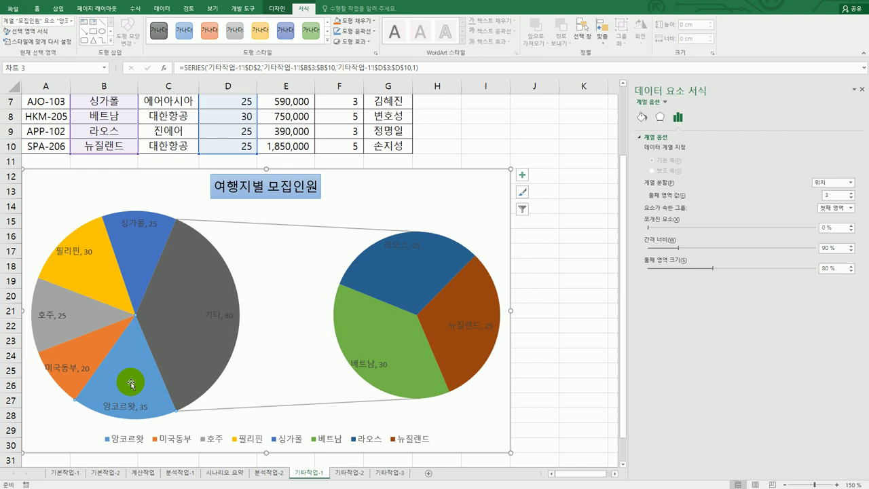
left_click(347, 42)
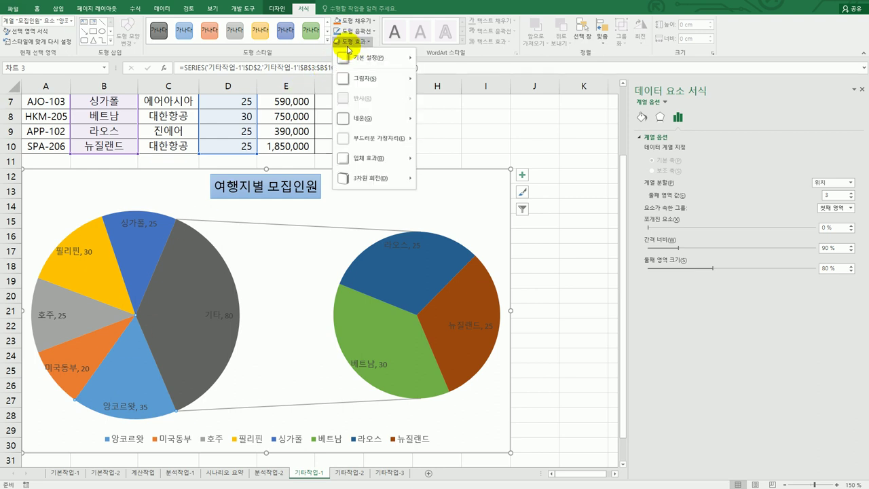
mouse_move(350, 58)
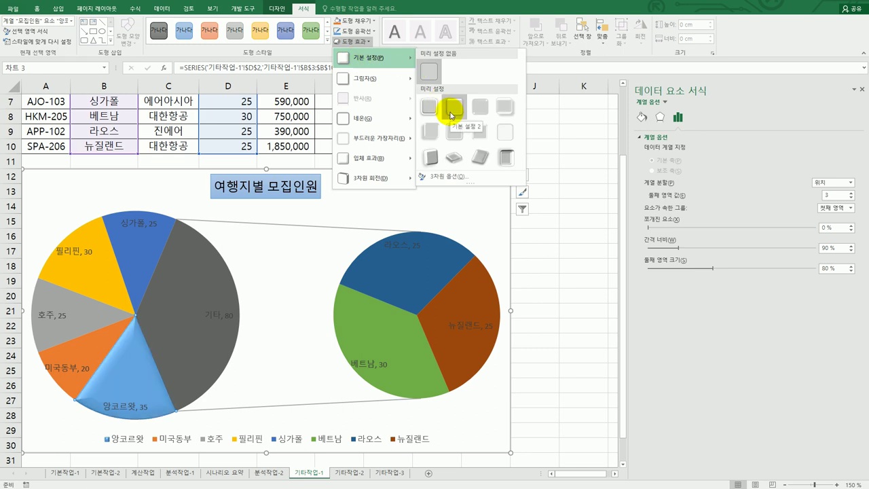
left_click(452, 115)
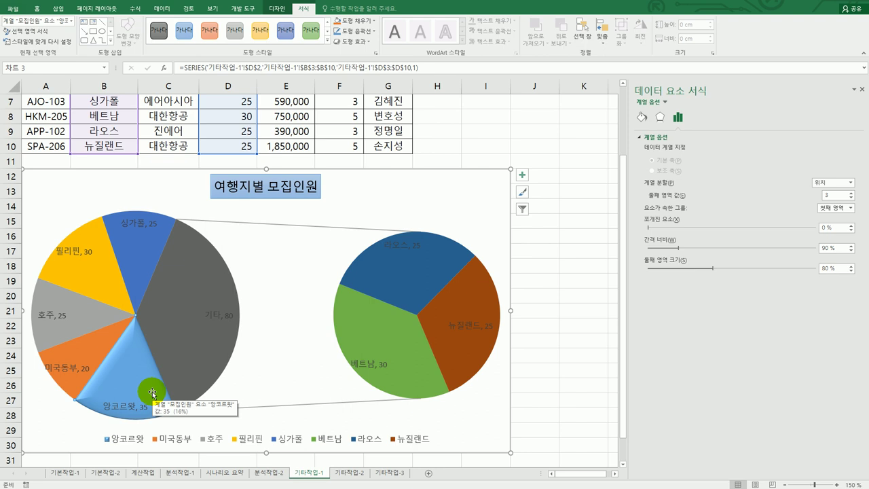
Set all text in the chart area to 검정, 텍스트 1 and make it bold.
left_click(479, 185)
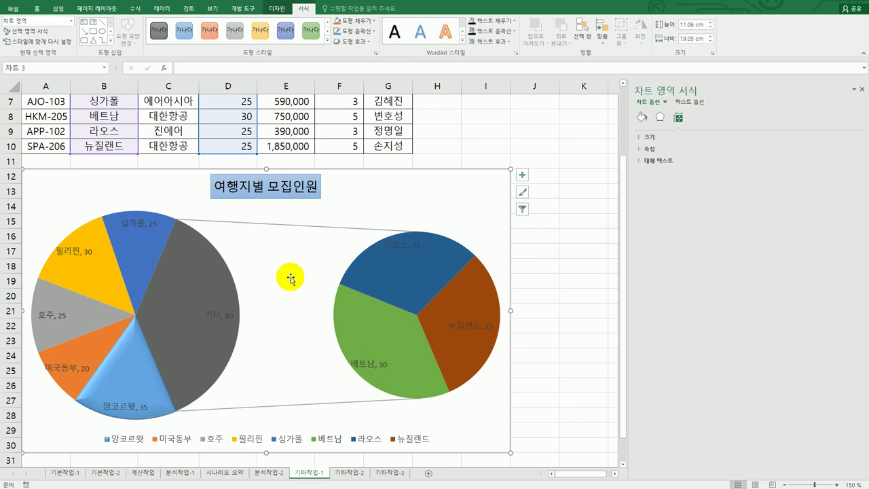
left_click(37, 8)
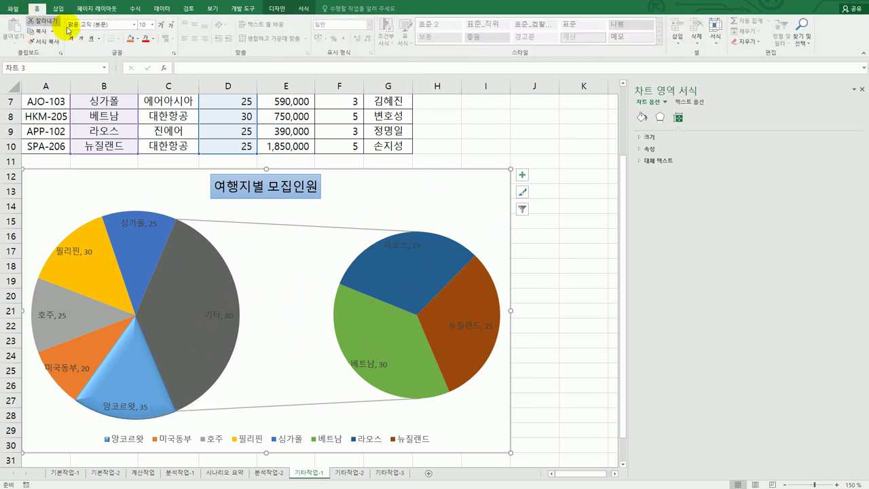
left_click(152, 39)
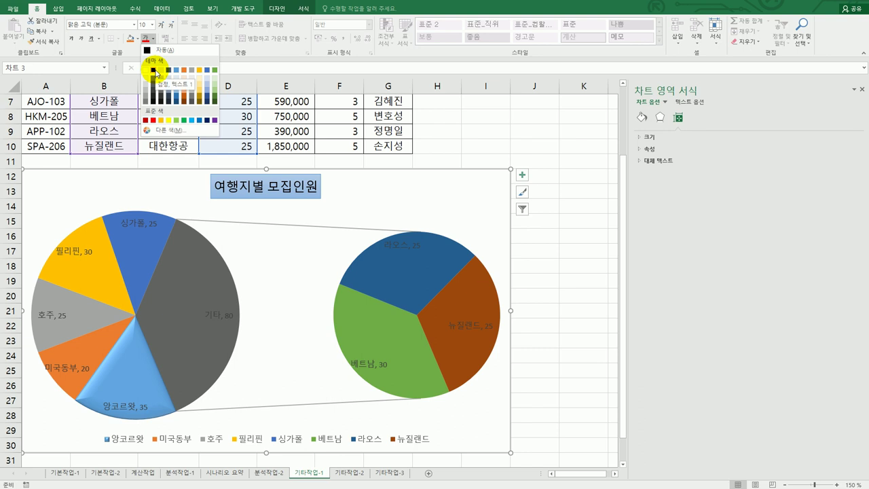
left_click(155, 71)
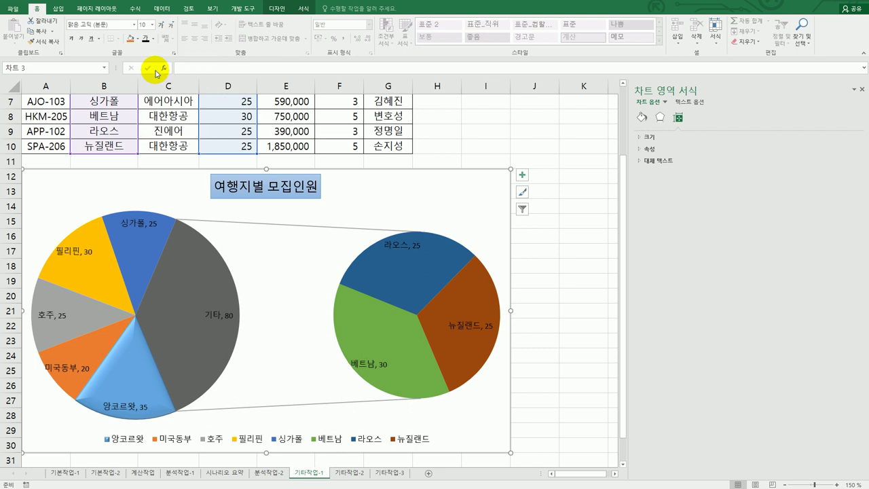
left_click(71, 40)
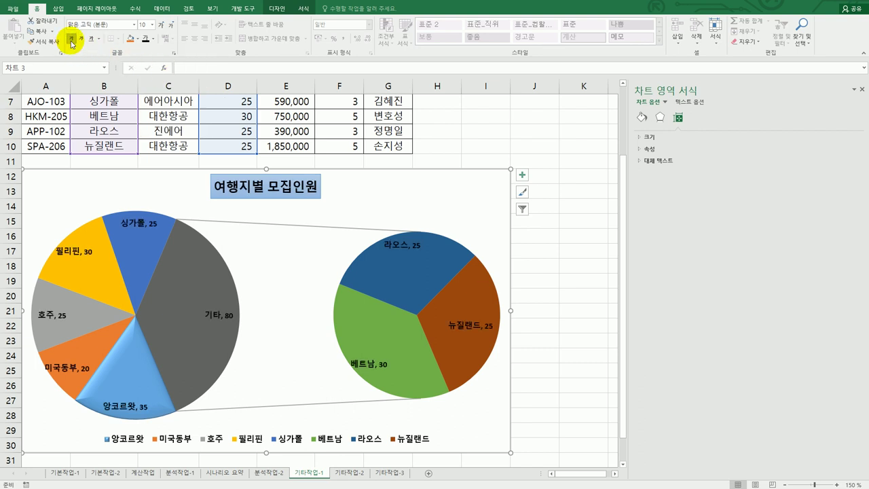
Delete the legend from the chart.
left_click(290, 438)
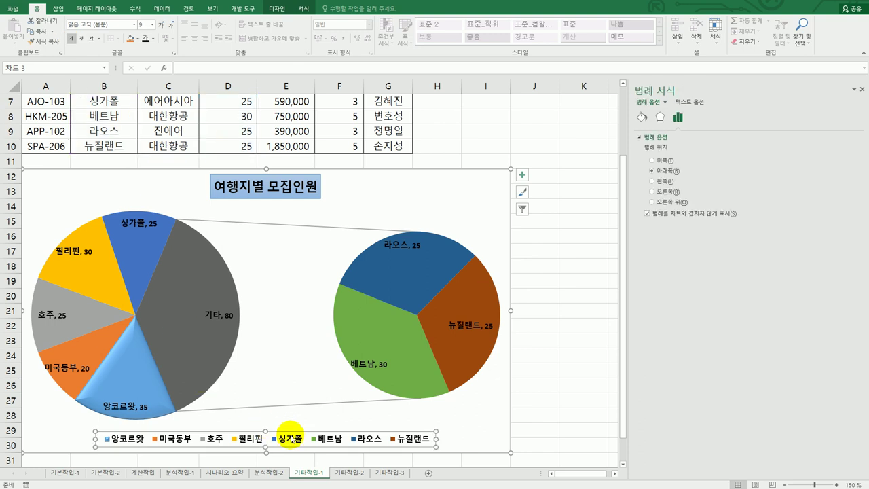
key("Delete")
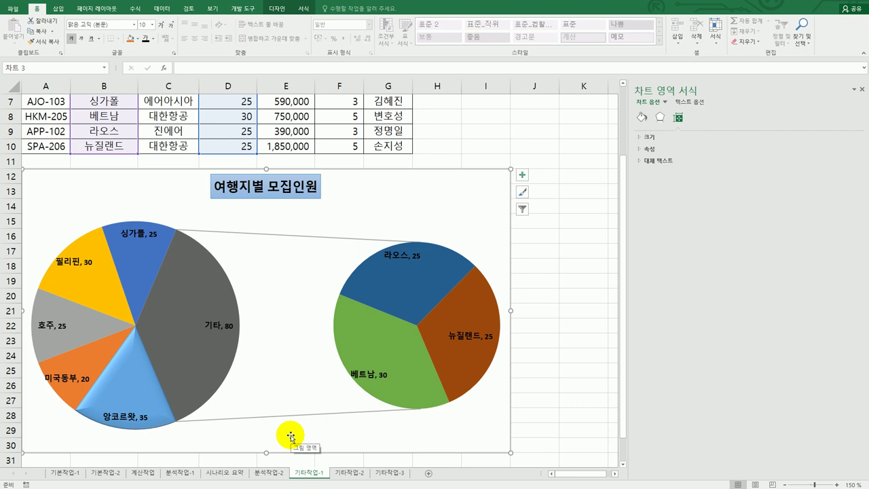
Apply the inner centre shadow preset (안쪽 가운데) to the chart area and deselect the chart.
left_click(473, 214)
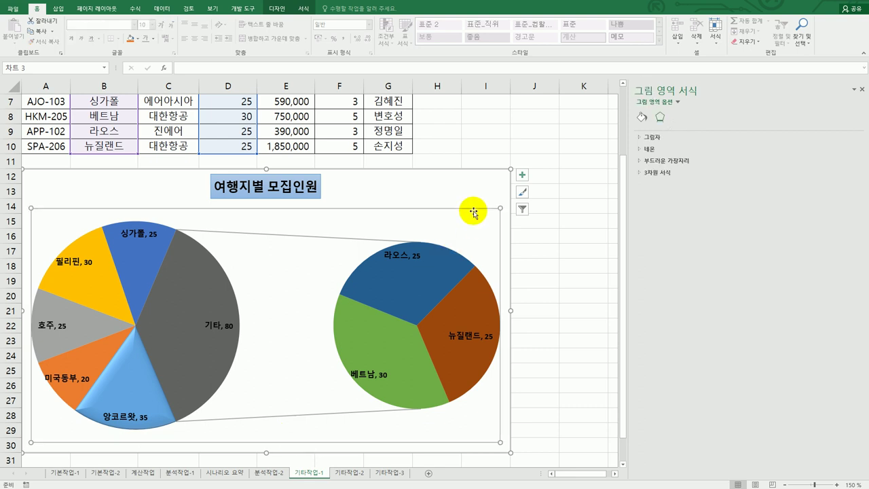
left_click(477, 185)
left_click(652, 139)
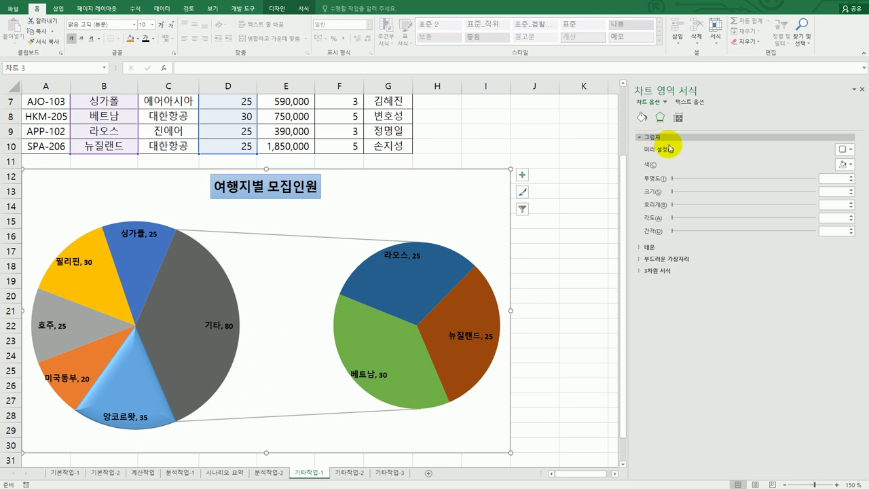
left_click(845, 149)
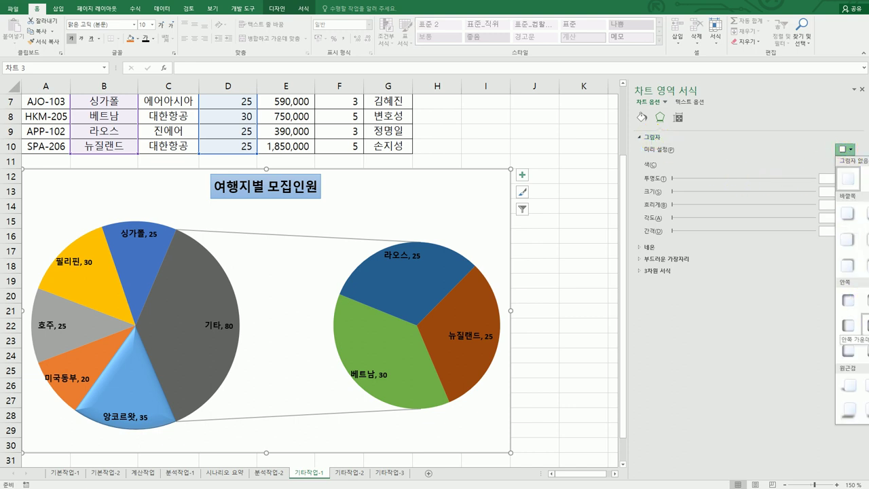
left_click(862, 327)
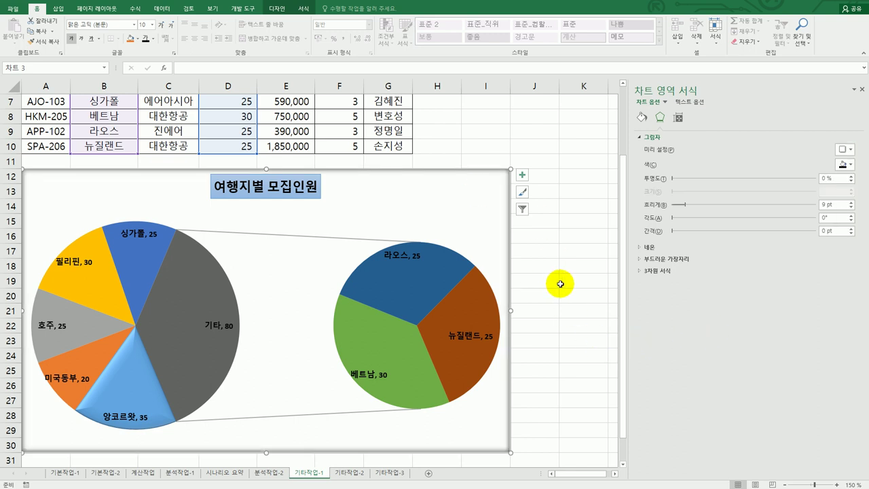
left_click(586, 310)
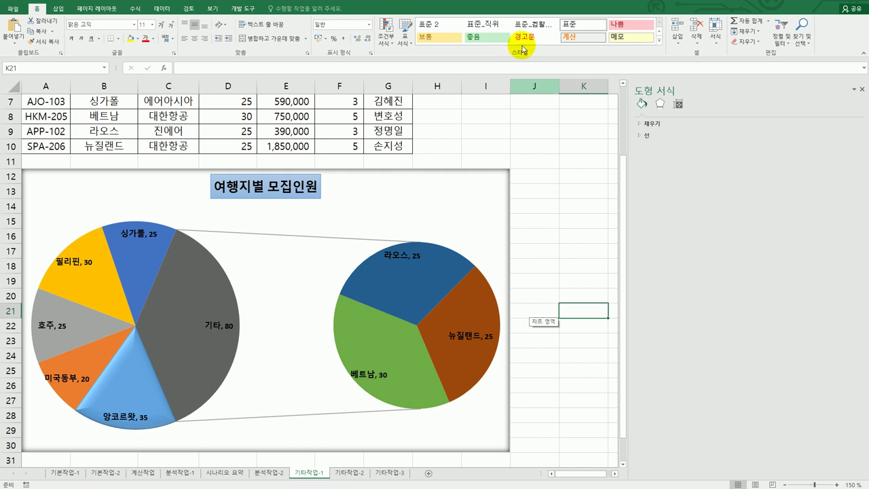
Check the finished chart against the exam instructions for 기타작업-1, then return to the workbook and close the shape formatting settings.
key("alt+Tab")
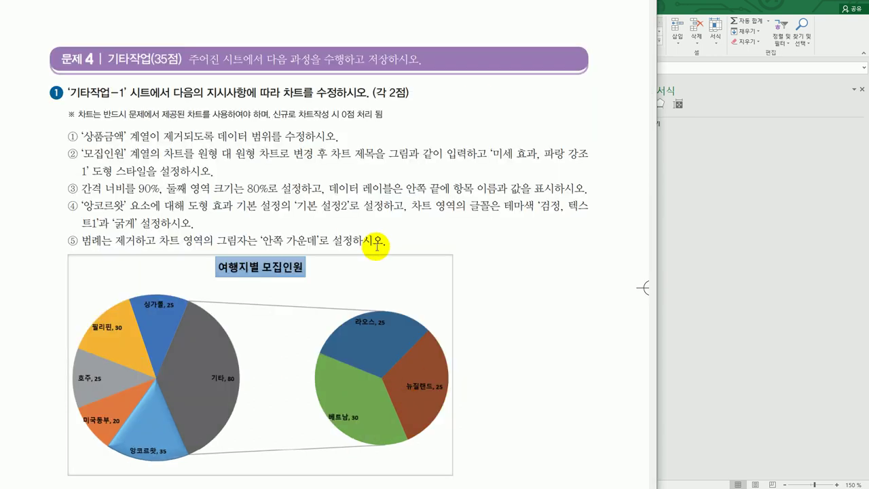
key("alt+Tab")
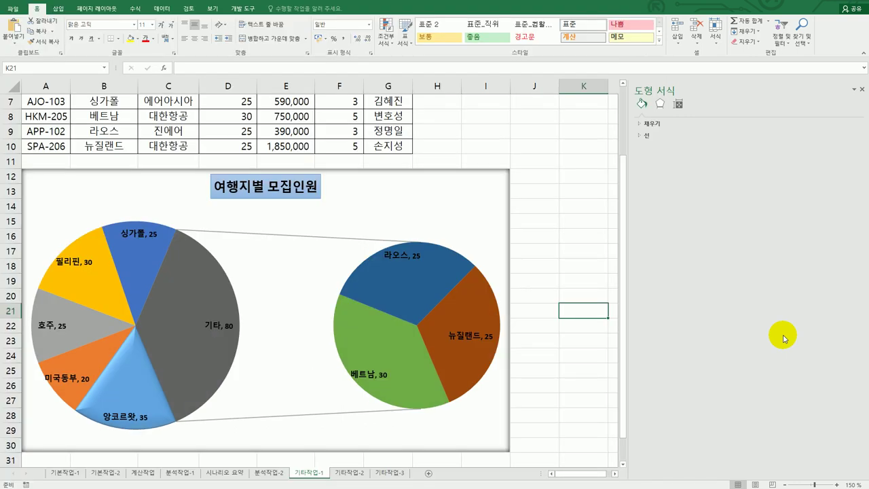
left_click(862, 89)
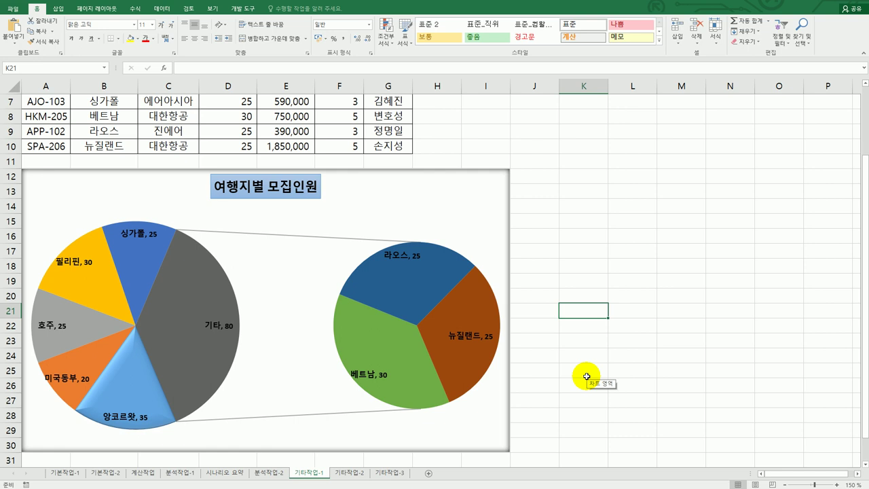
Open the 기타작업-2 sheet and switch to the exam document to read the instructions for its 서식적용 macro.
left_click(346, 473)
key("alt+Tab")
scroll(645, 70, "down", 5)
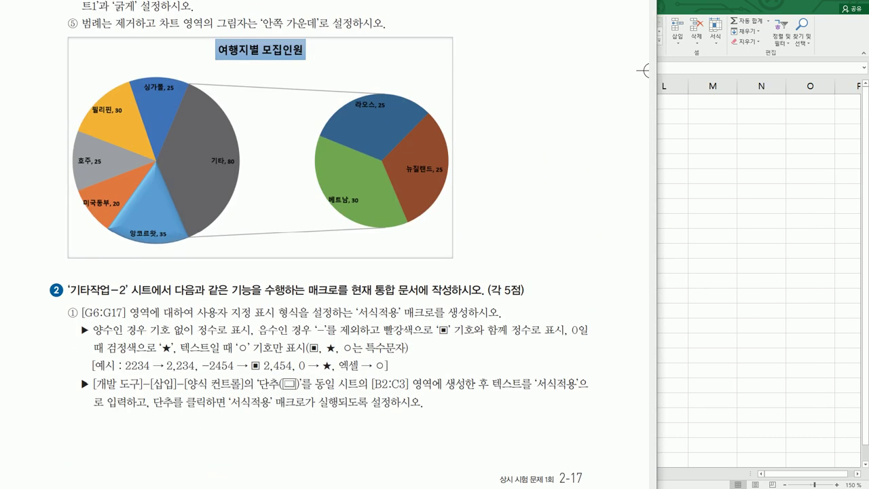